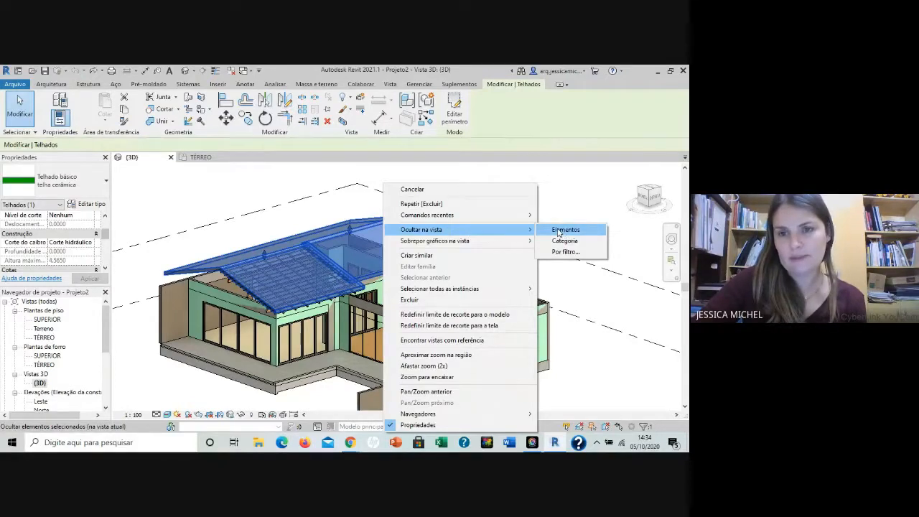
# Hide the selected ceramic-tile roof element in the 3D view
pyautogui.click(558, 233)
pyautogui.keyDown('shift'); pyautogui.moveTo(575, 235); pyautogui.dragTo(635, 237, button='middle'); pyautogui.keyUp('shift')
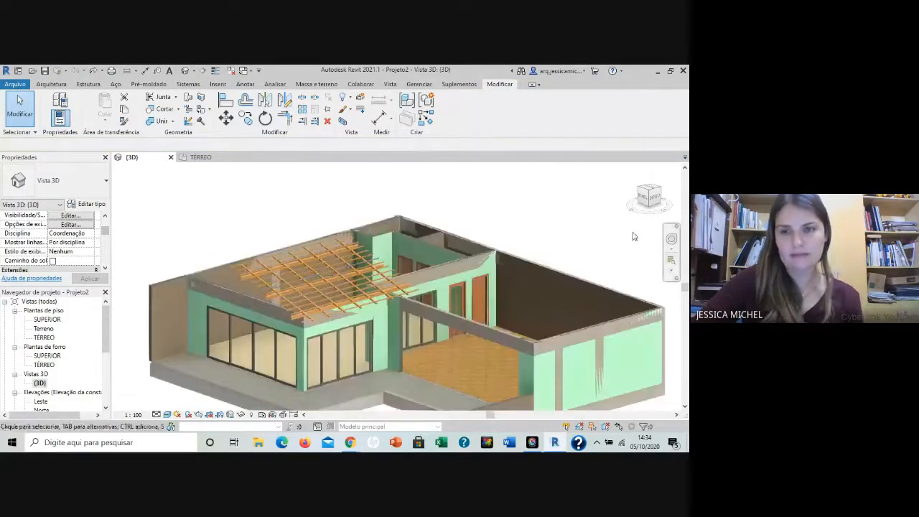
# Face the house's corner edge-on and hide the roof's timber rafters and battens above the walls as elements in the 3D view
pyautogui.click(649, 203)
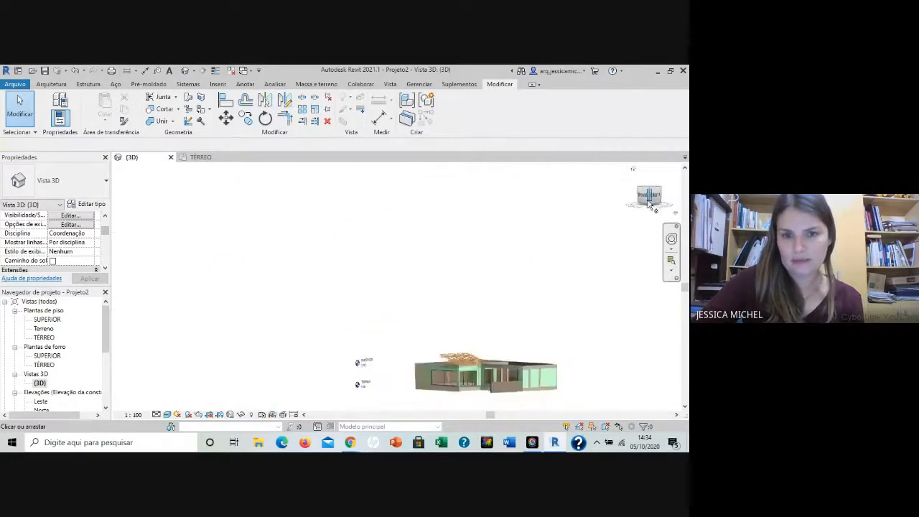
pyautogui.scroll(2, 393, 297)
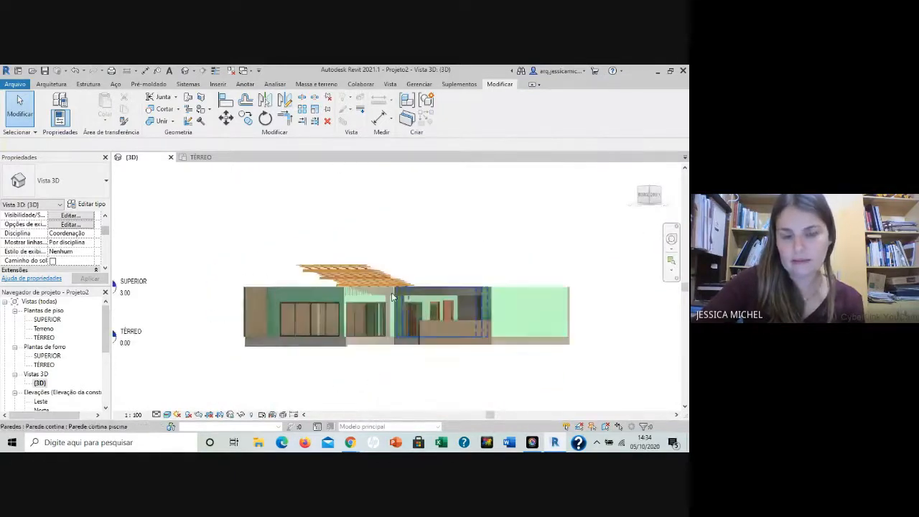
pyautogui.scroll(2, 325, 312)
pyautogui.scroll(2, 506, 216)
pyautogui.scroll(1, 506, 216)
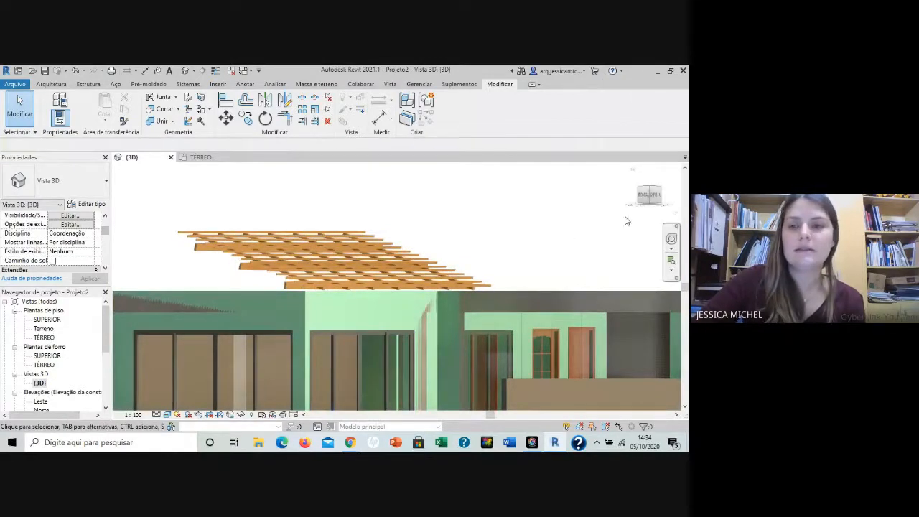
pyautogui.moveTo(507, 284); pyautogui.dragTo(154, 199)
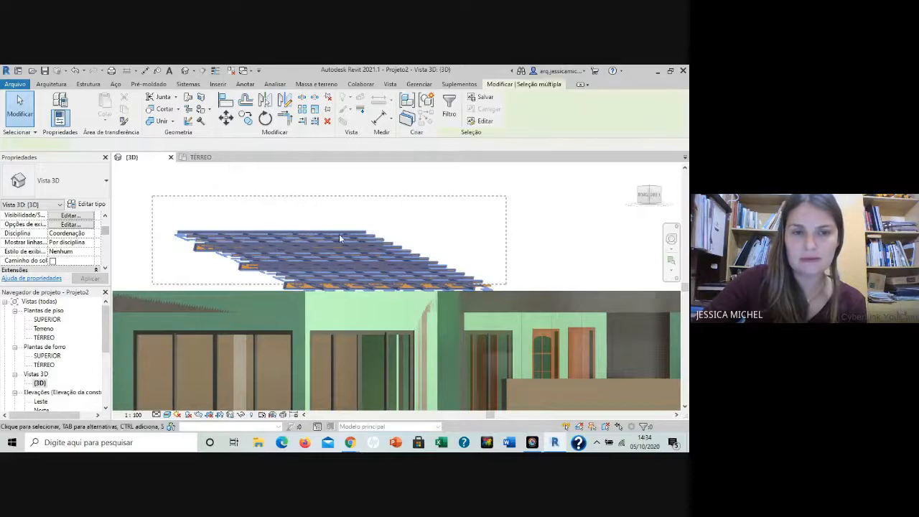
pyautogui.rightClick(348, 287)
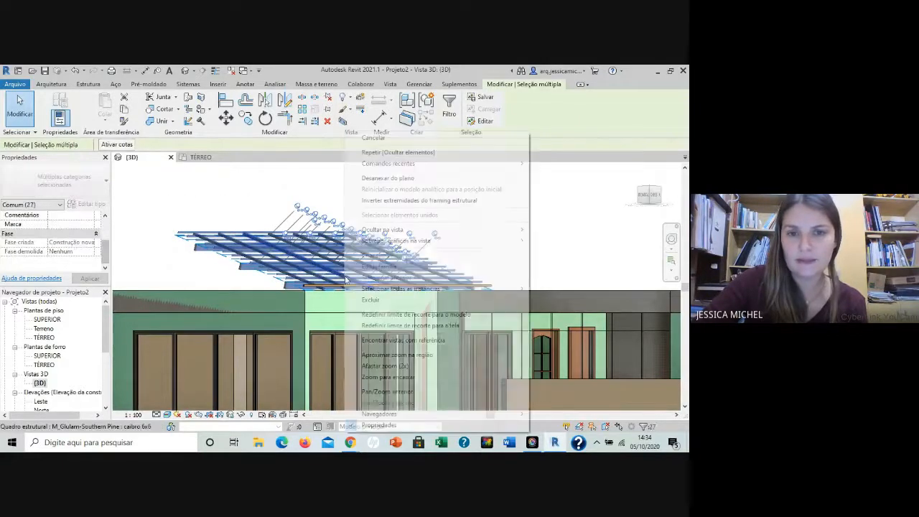
pyautogui.moveTo(505, 230)
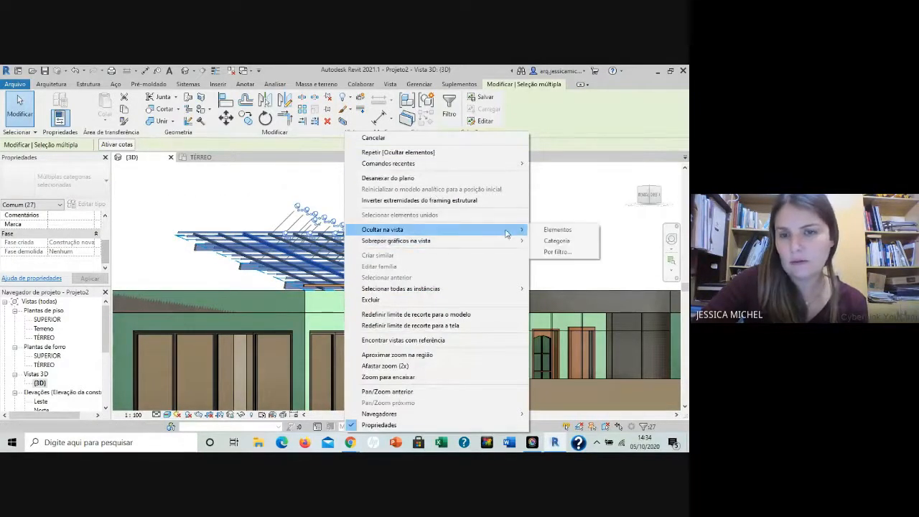
pyautogui.click(550, 234)
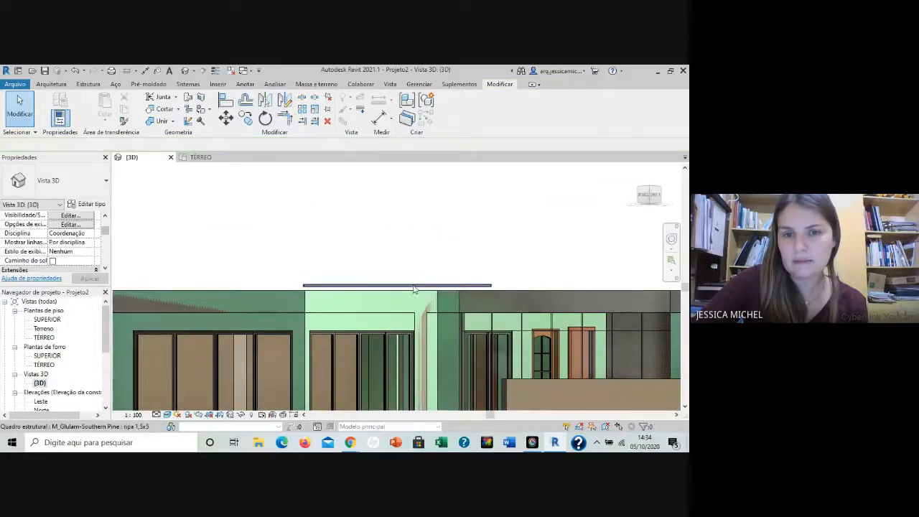
# Hide the remaining ripa 1,5x5 batten above the walls and turn the 3D view to an isometric view of the house
pyautogui.click(429, 285)
pyautogui.rightClick(466, 284)
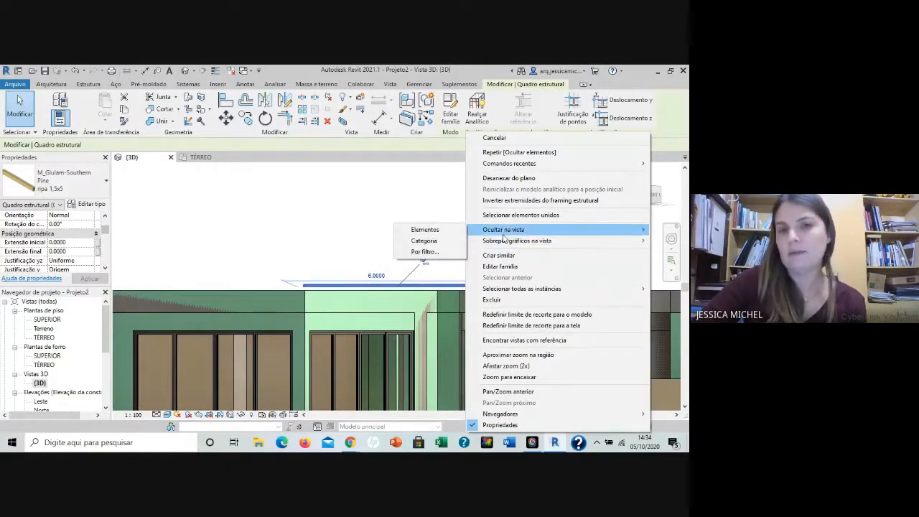
pyautogui.click(424, 240)
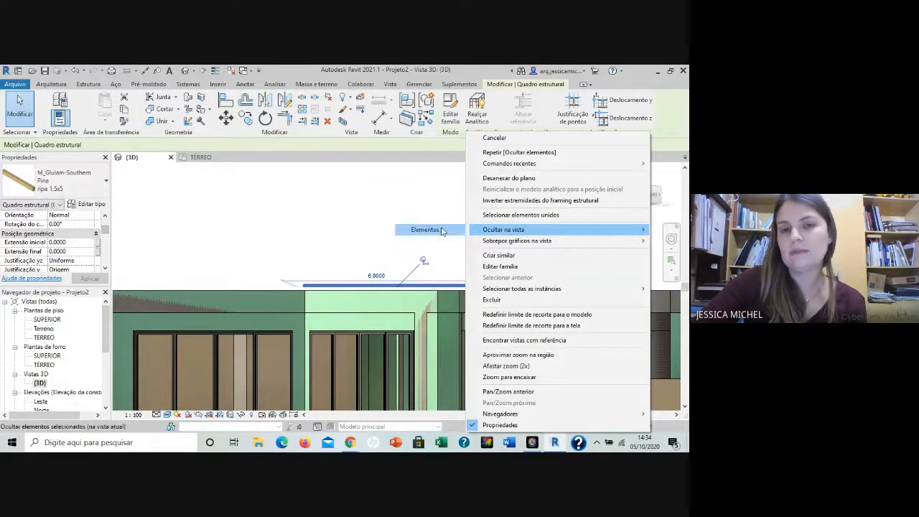
pyautogui.click(40, 383)
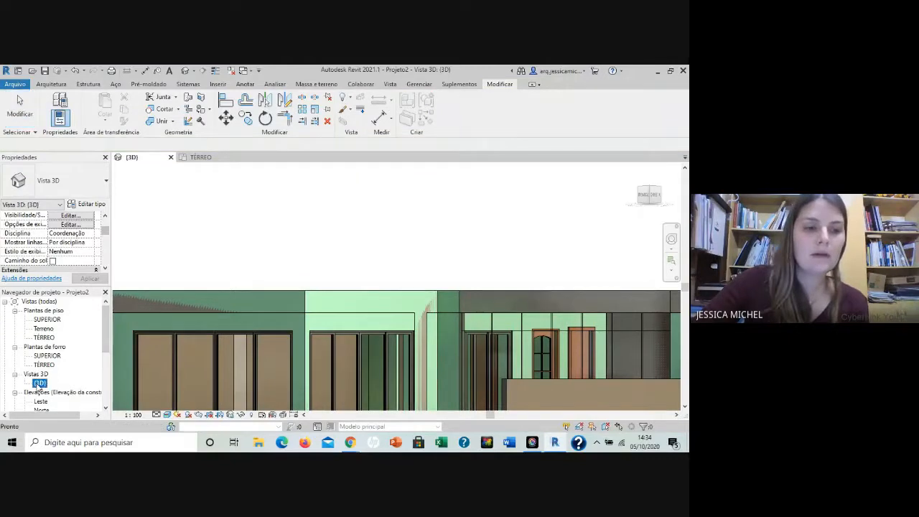
pyautogui.click(650, 194)
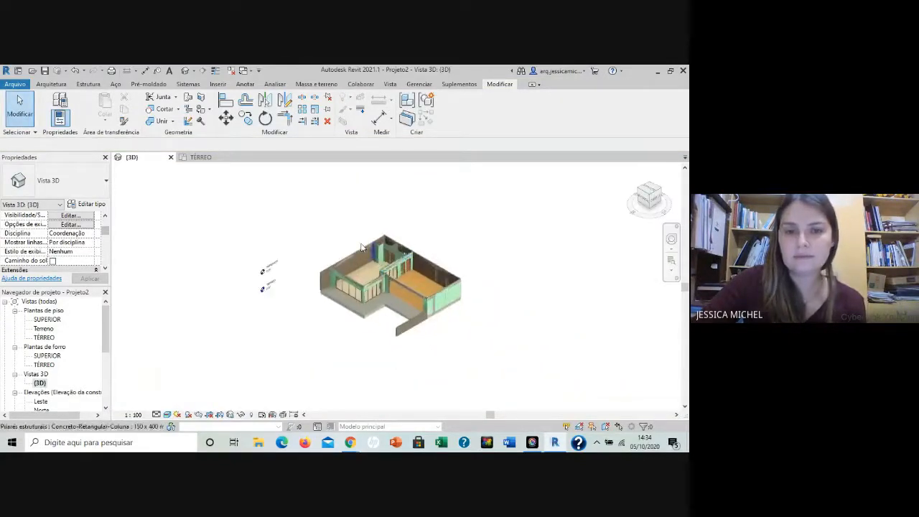
pyautogui.scroll(5, 391, 261)
pyautogui.scroll(3, 392, 261)
pyautogui.scroll(-2, 480, 242)
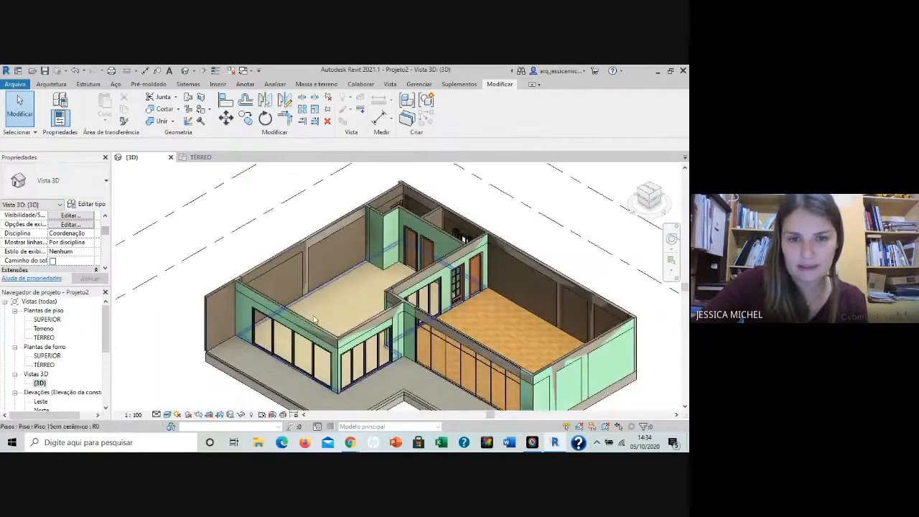
# Open the TÉRREO floor plan and frame the whole house
pyautogui.doubleClick(44, 338)
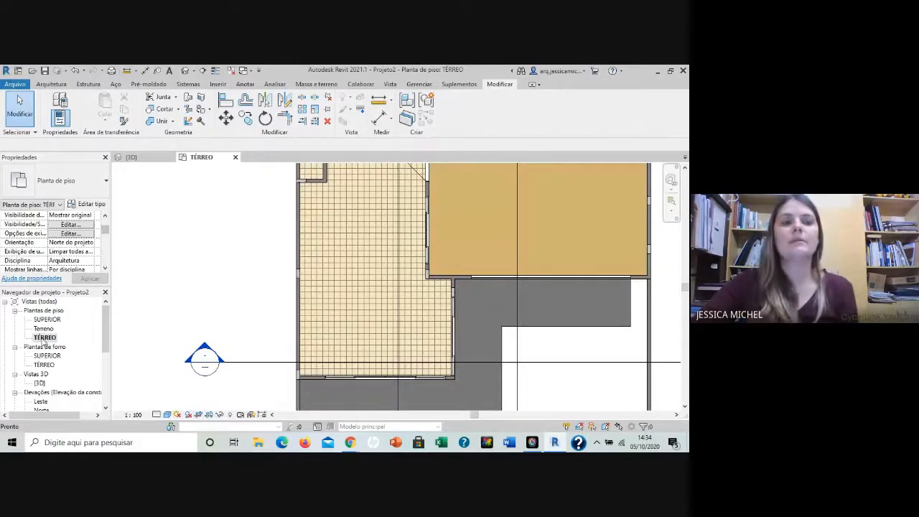
pyautogui.scroll(-5, 515, 389)
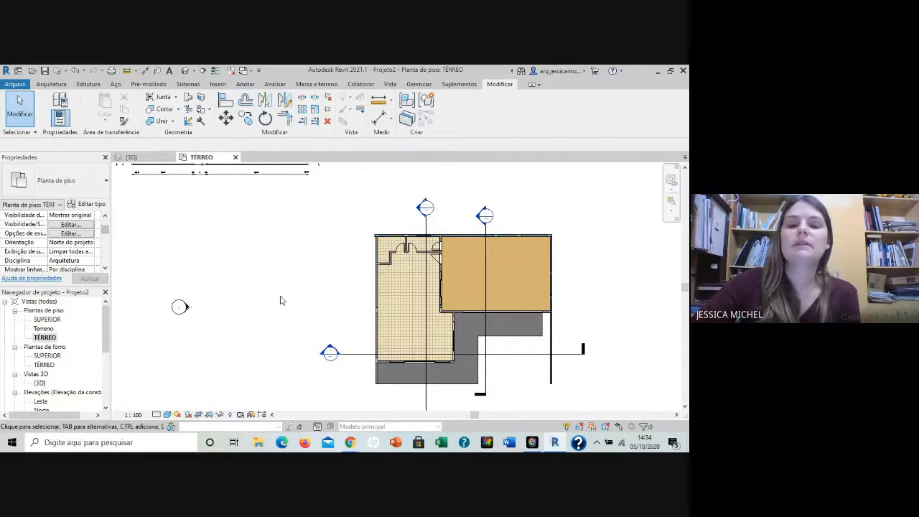
pyautogui.scroll(3, 589, 301)
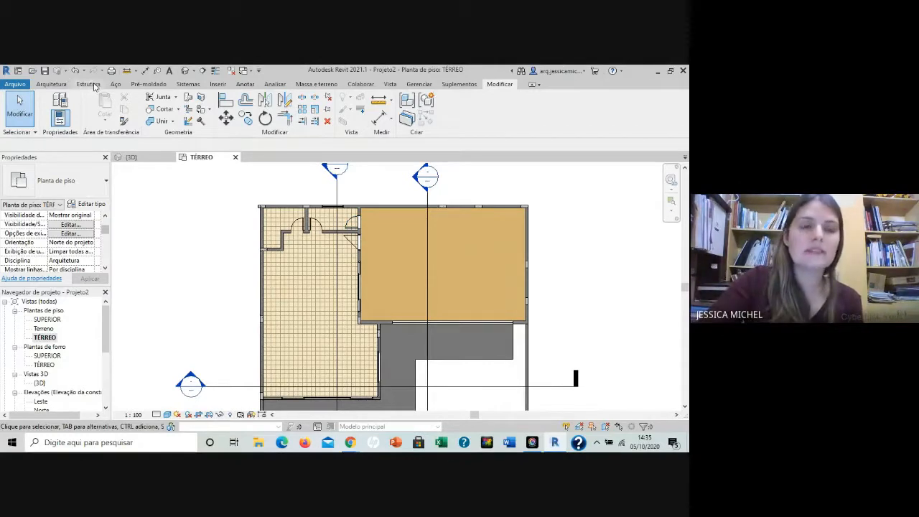
# Start a floor with a rectangular boundary, using the Piso 15cm calçada externa type, and set its level to SUPERIOR
pyautogui.click(52, 84)
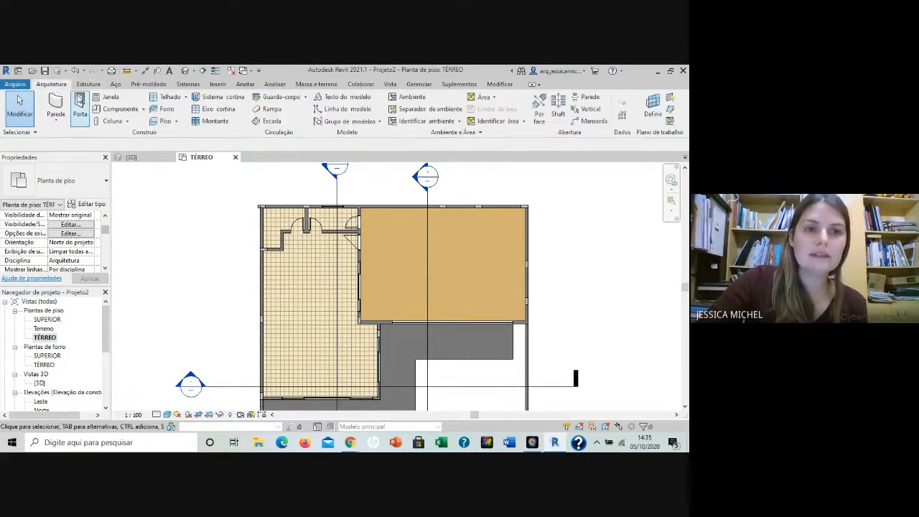
pyautogui.click(169, 121)
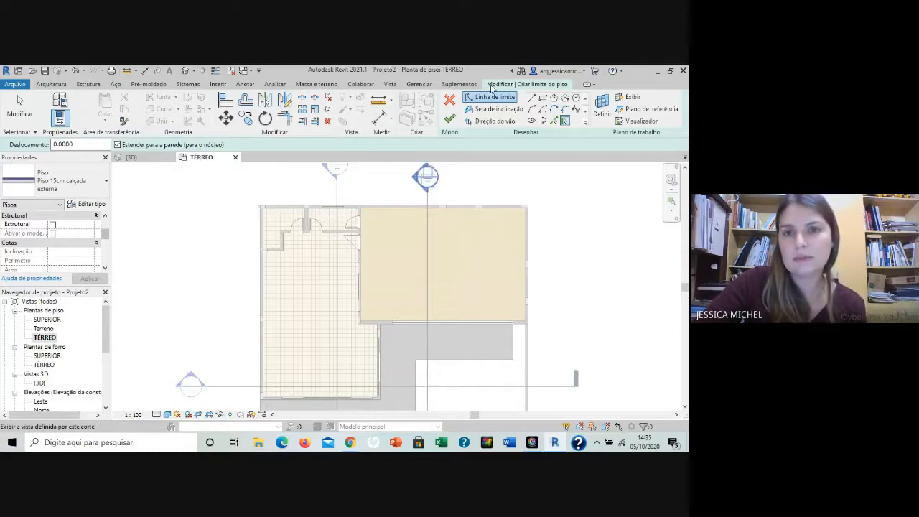
pyautogui.click(543, 98)
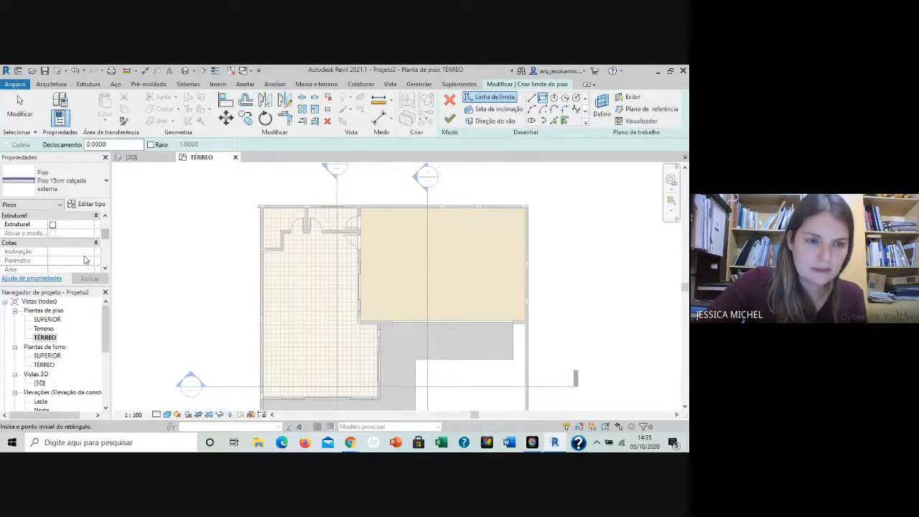
pyautogui.scroll(3, 104, 237)
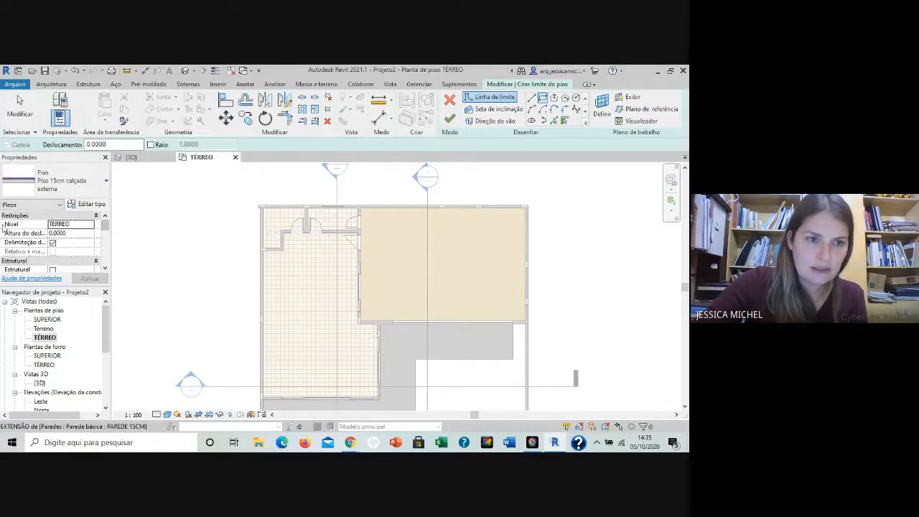
pyautogui.click(89, 224)
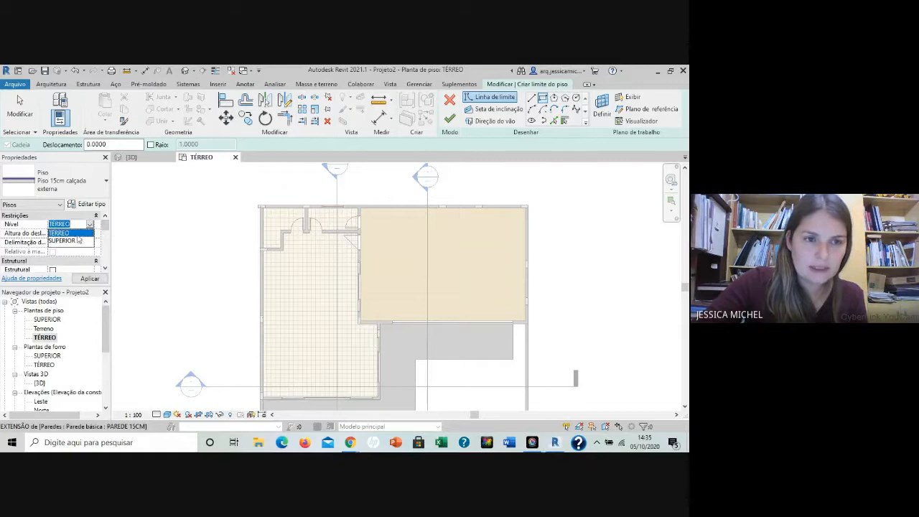
pyautogui.click(70, 246)
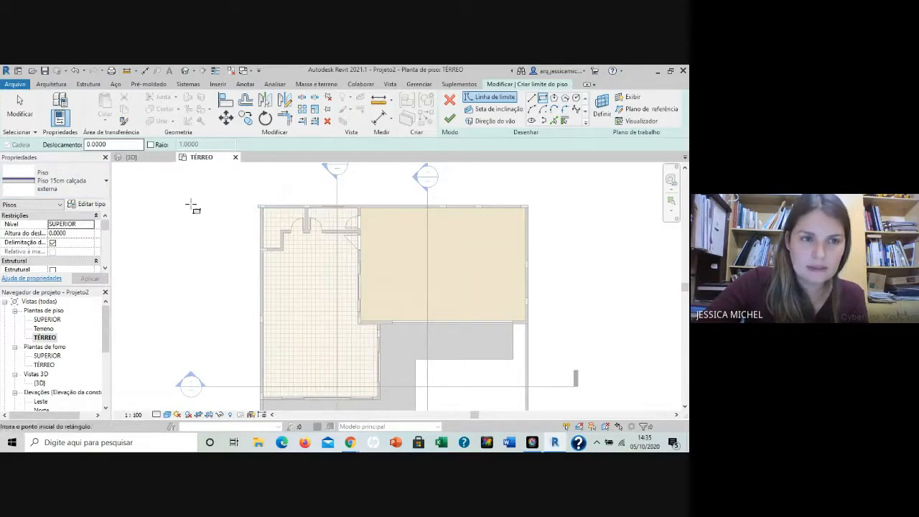
# Sketch a rectangular floor boundary about 5.32 by 4.09 m over the tiled room, between its outer wall and the wood-floored room
pyautogui.scroll(4, 305, 296)
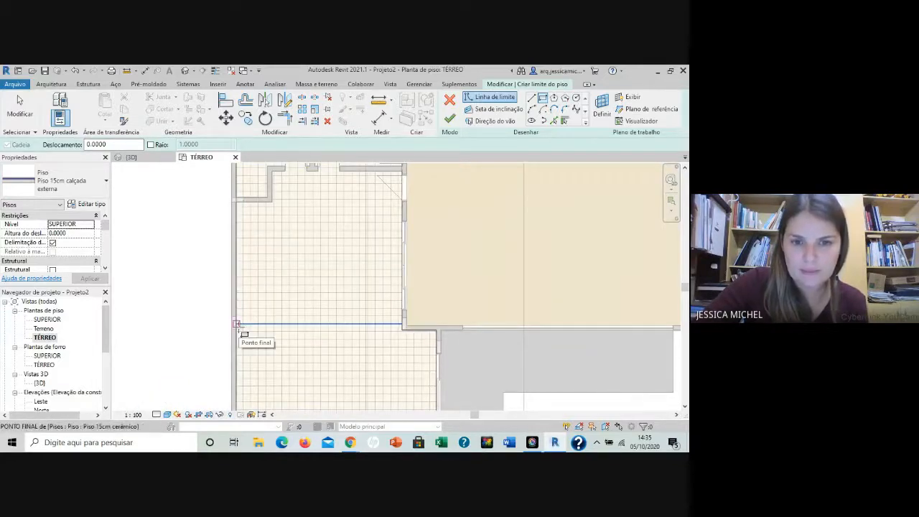
pyautogui.click(236, 329)
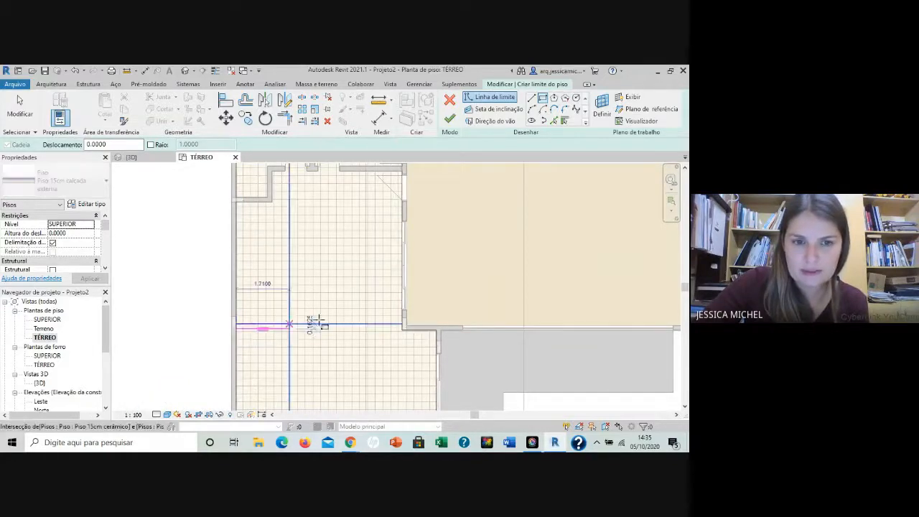
pyautogui.click(403, 203)
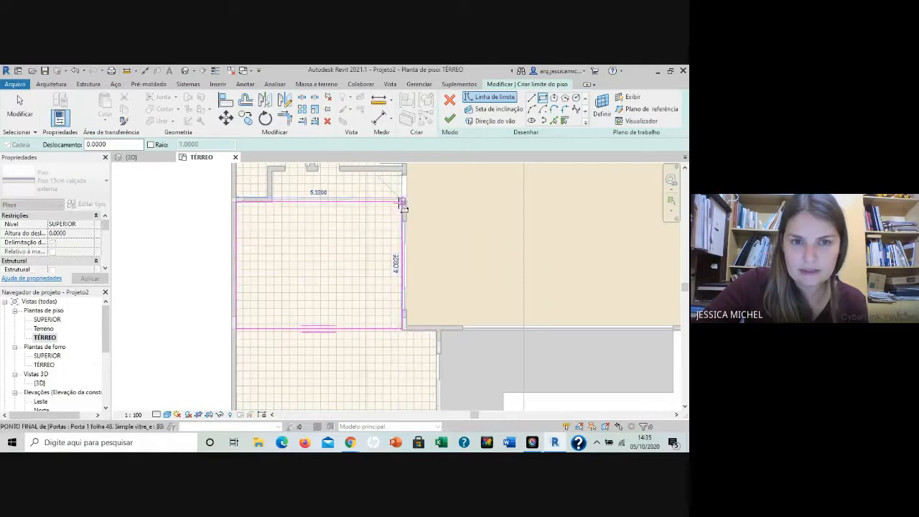
pyautogui.click(402, 203)
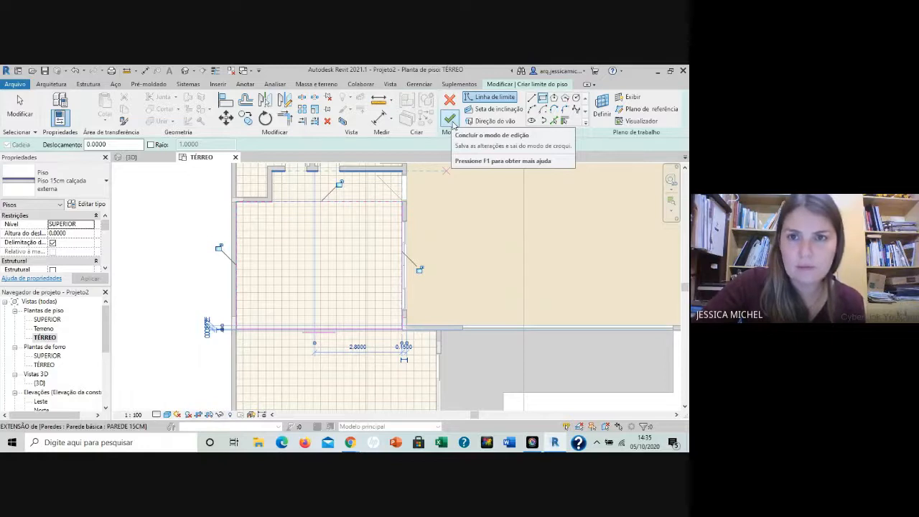
# Finish the floor boundary, attach the walls to the floor's base and clear the selection
pyautogui.click(450, 120)
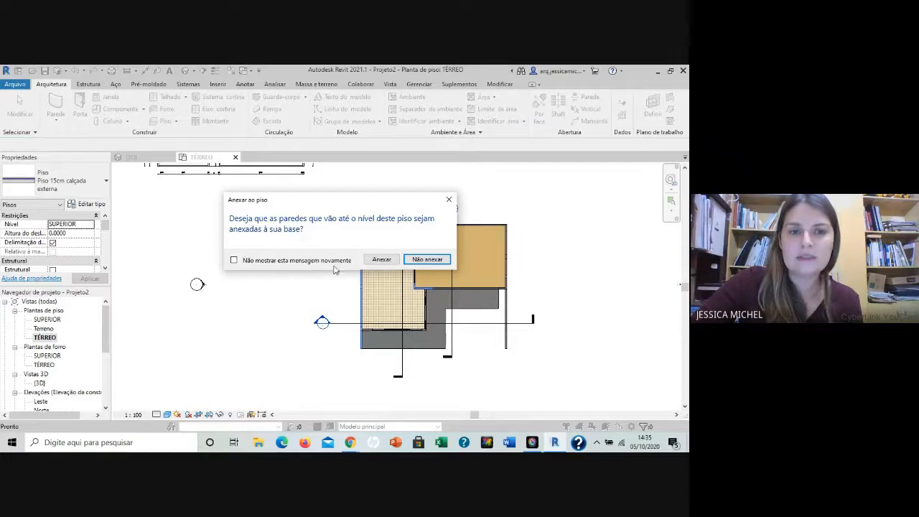
pyautogui.click(382, 260)
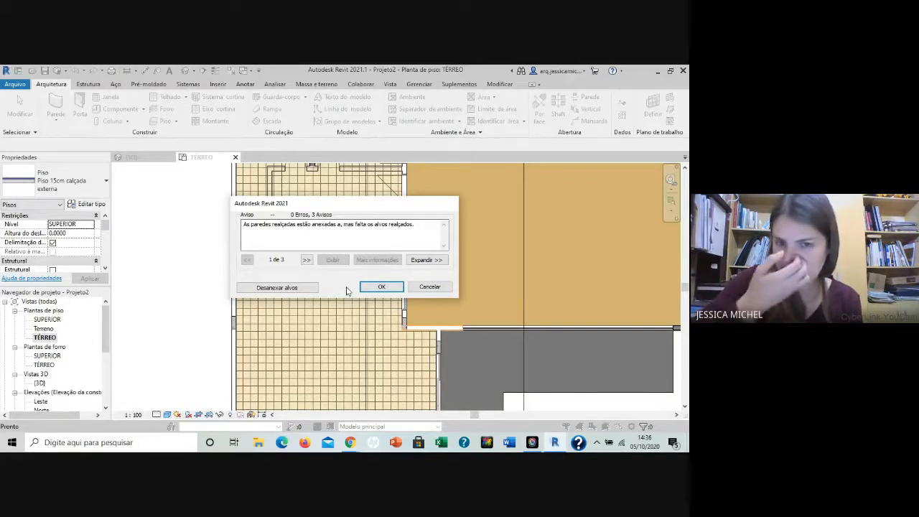
pyautogui.click(379, 288)
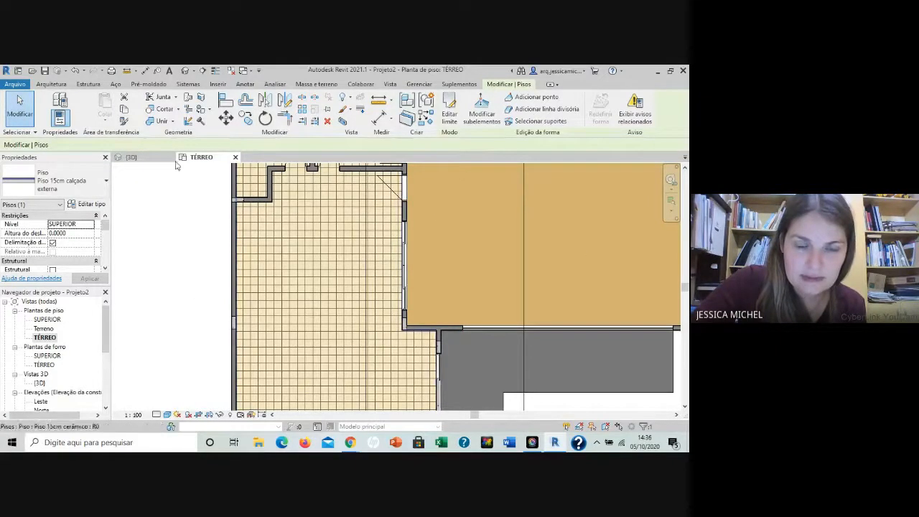
pyautogui.click(155, 247)
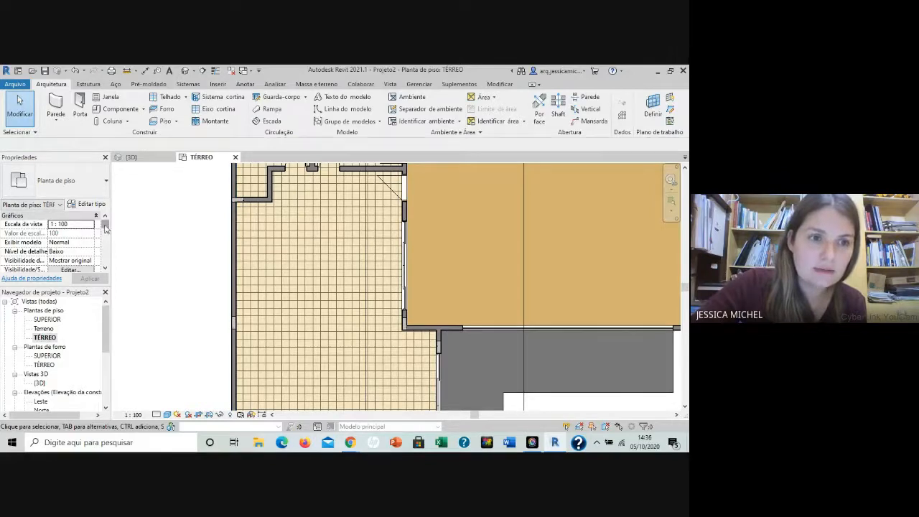
# Set the floor plan's underlay base level to TÉRREO, apply it and inspect the new floor's edge in the plan
pyautogui.moveTo(106, 227); pyautogui.dragTo(110, 243)
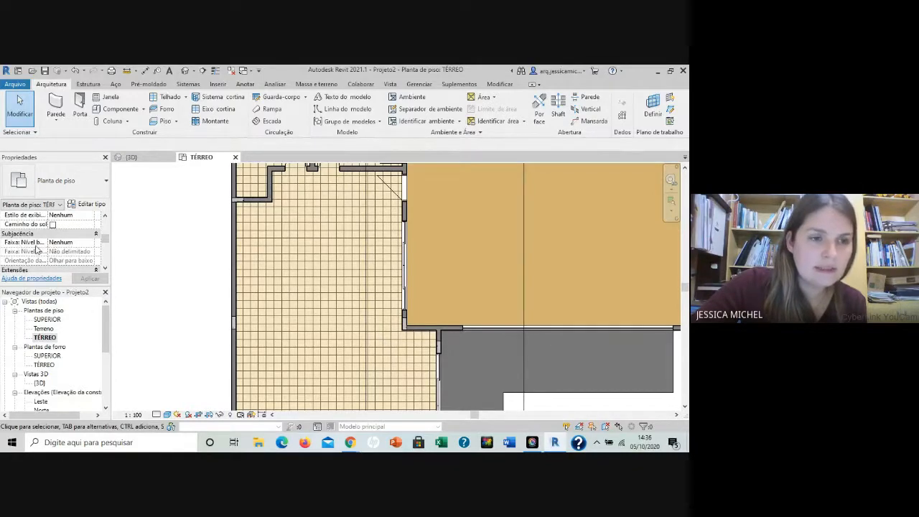
pyautogui.click(85, 243)
pyautogui.click(89, 243)
pyautogui.click(69, 260)
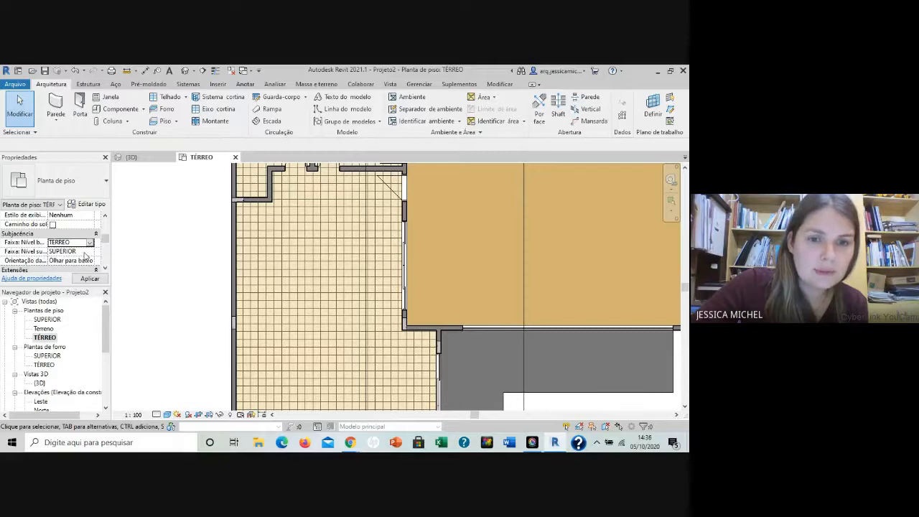
pyautogui.click(89, 279)
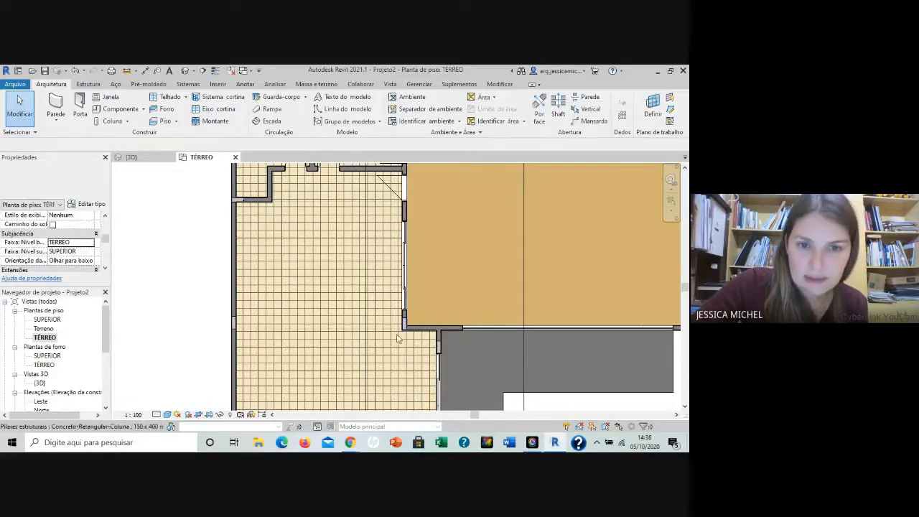
pyautogui.scroll(2, 356, 359)
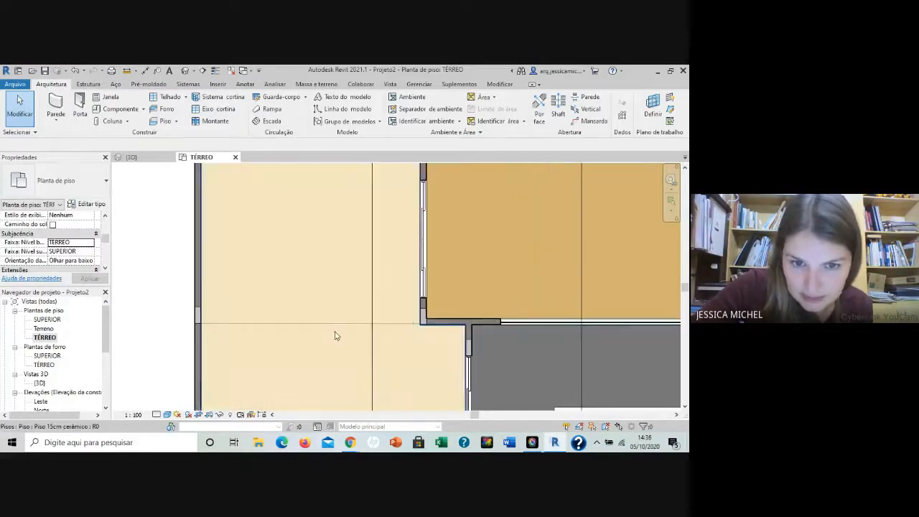
pyautogui.scroll(-1, 252, 328)
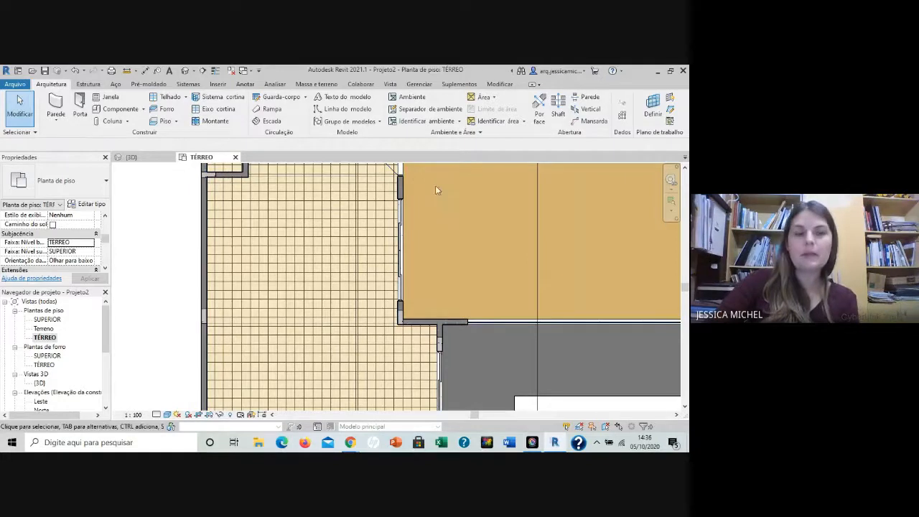
# Start a stair of the cast-in-place type Escada monolítica and review its base level, top level and riser settings
pyautogui.scroll(-1, 345, 200)
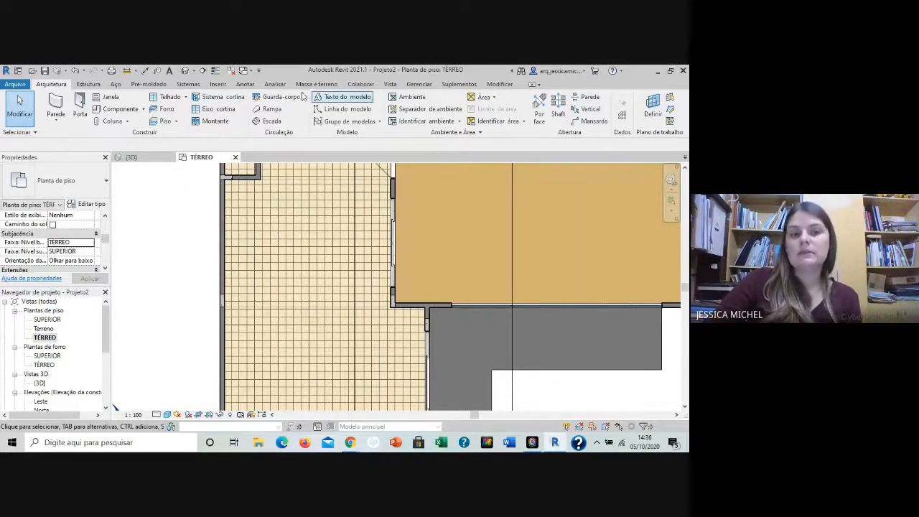
pyautogui.click(272, 122)
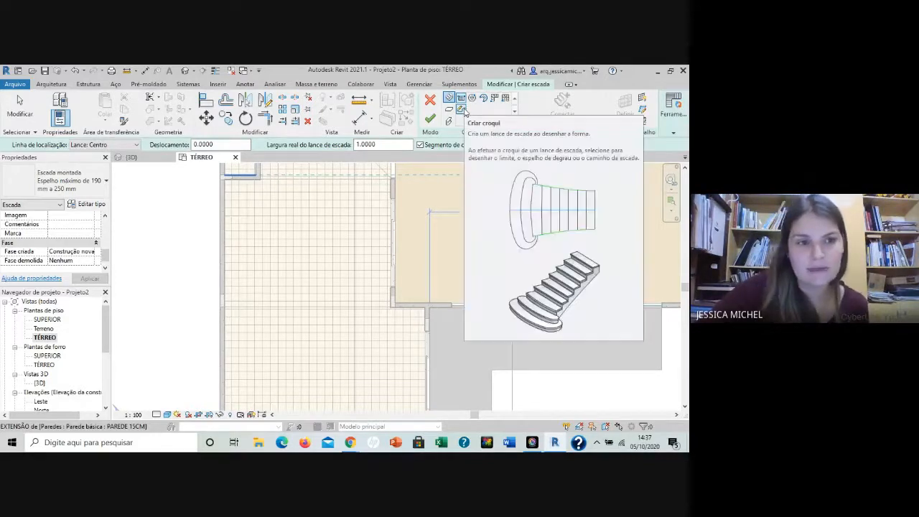
pyautogui.click(79, 181)
pyautogui.click(54, 232)
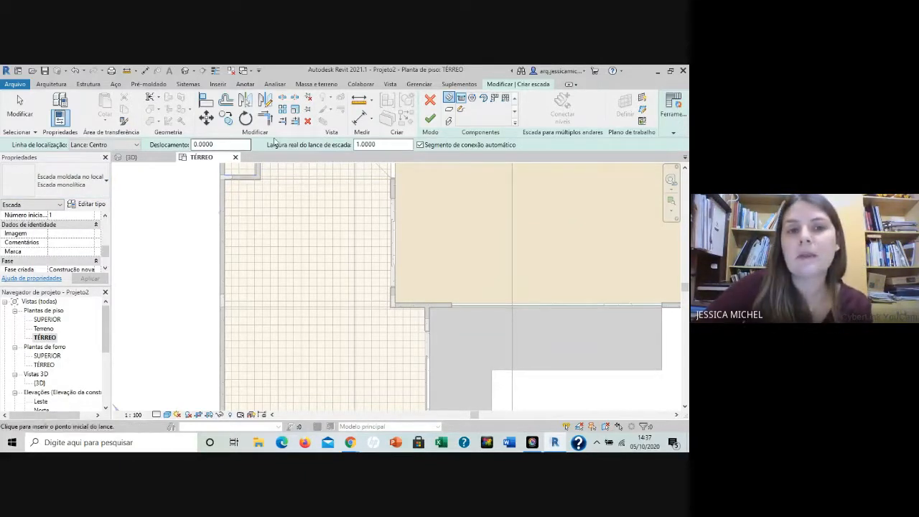
pyautogui.scroll(-1, 339, 181)
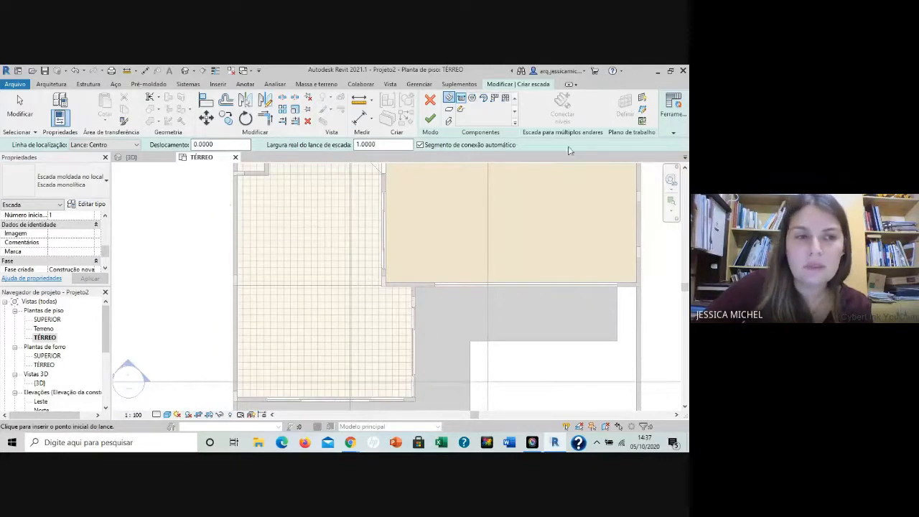
pyautogui.scroll(3, 104, 252)
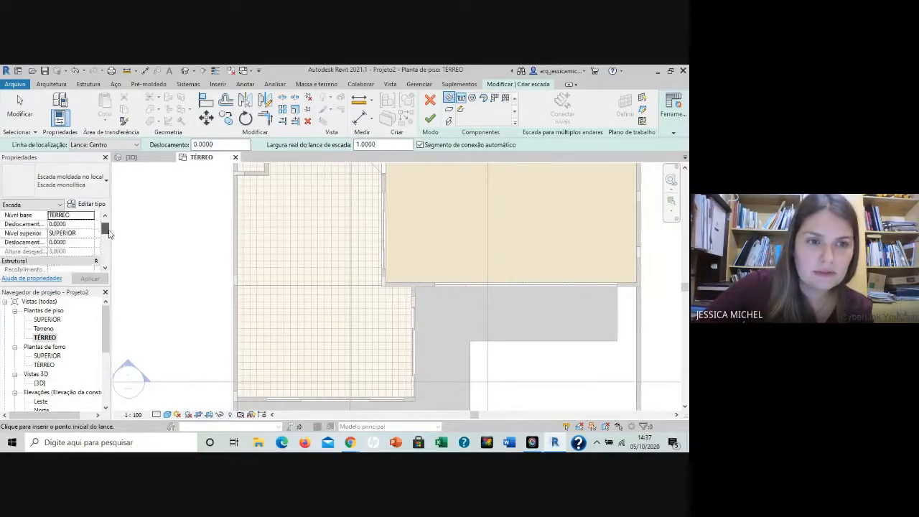
pyautogui.moveTo(107, 242)
pyautogui.mouseDown()
pyautogui.moveTo(106, 251)
pyautogui.moveTo(106, 242)
pyautogui.mouseUp()
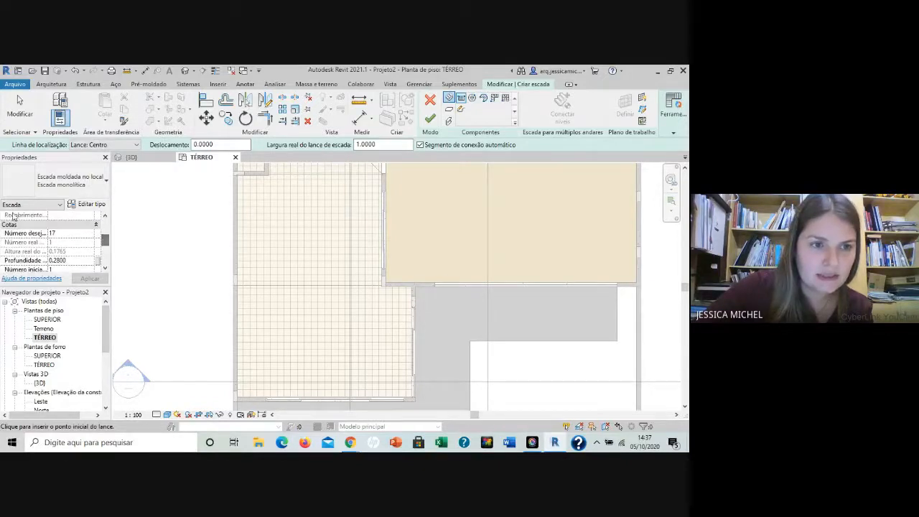
# Enable the stair calculator in the stair type's calculation rules and set the maximum result to 0.64
pyautogui.click(84, 205)
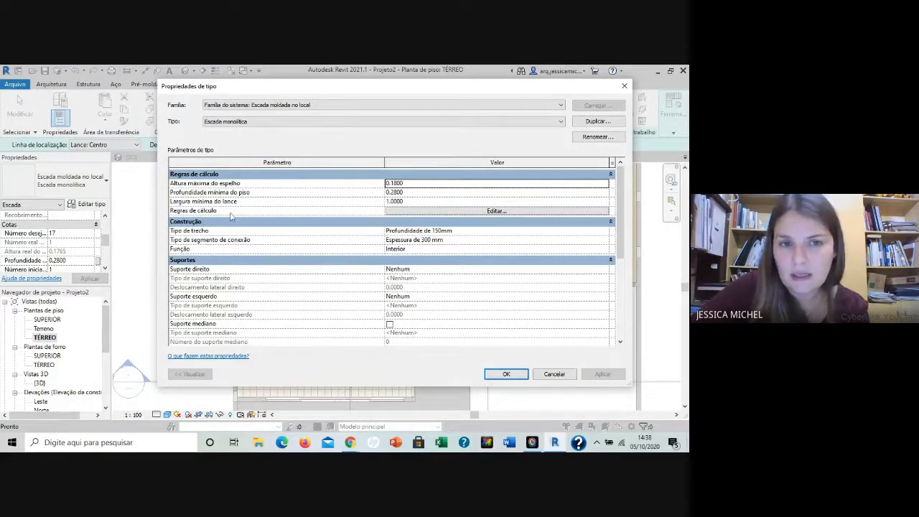
pyautogui.click(495, 212)
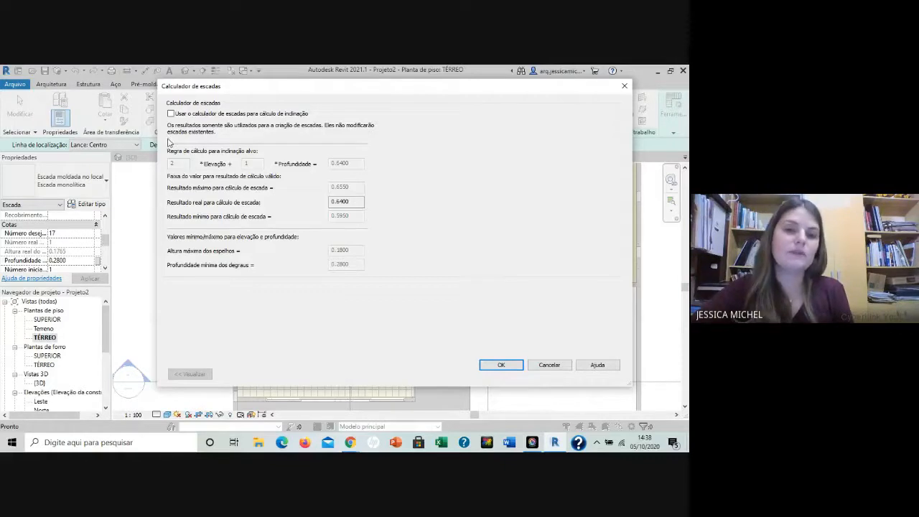
pyautogui.click(171, 114)
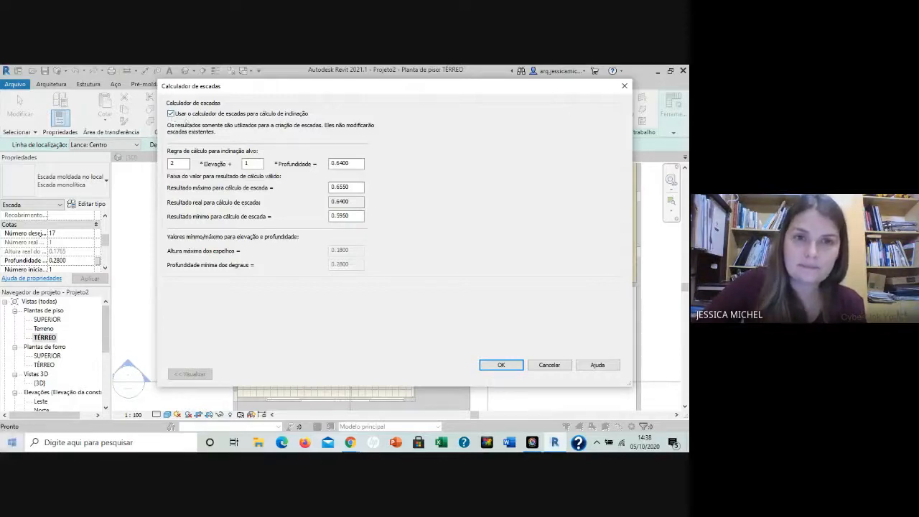
pyautogui.click(176, 163)
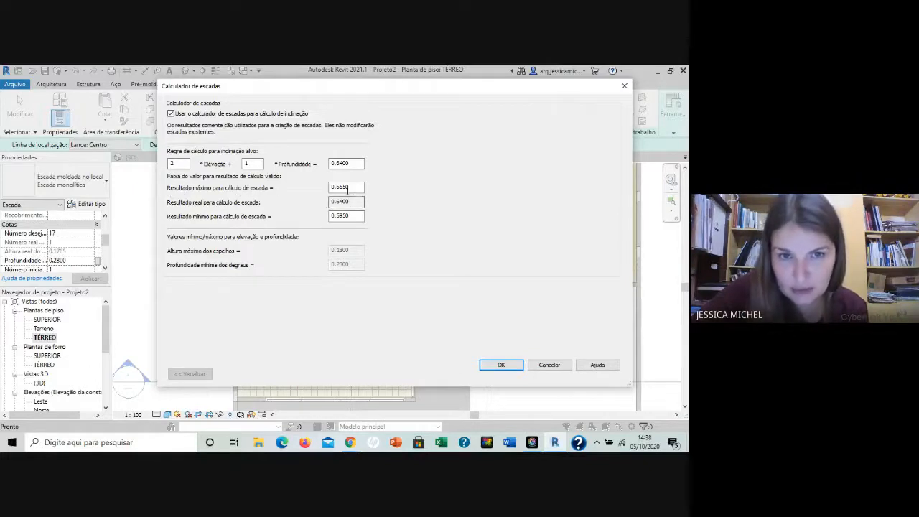
pyautogui.moveTo(351, 187); pyautogui.dragTo(337, 188)
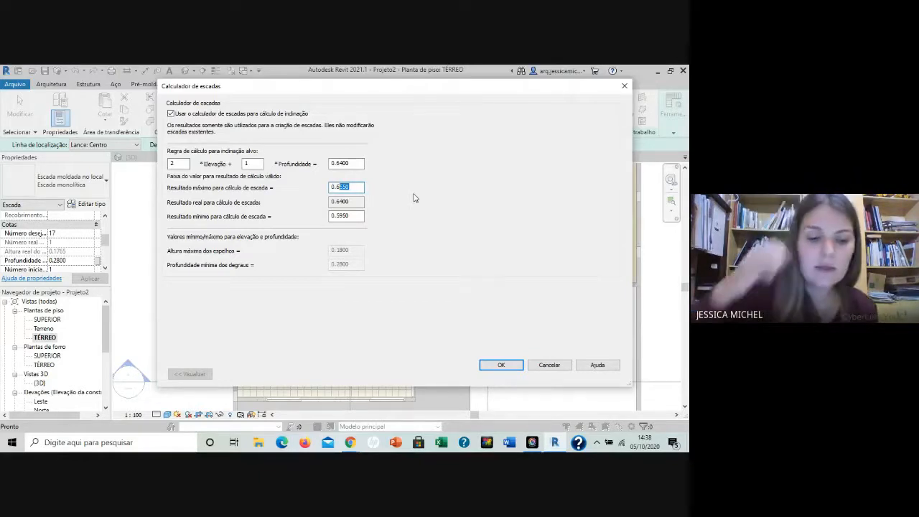
pyautogui.write('4')
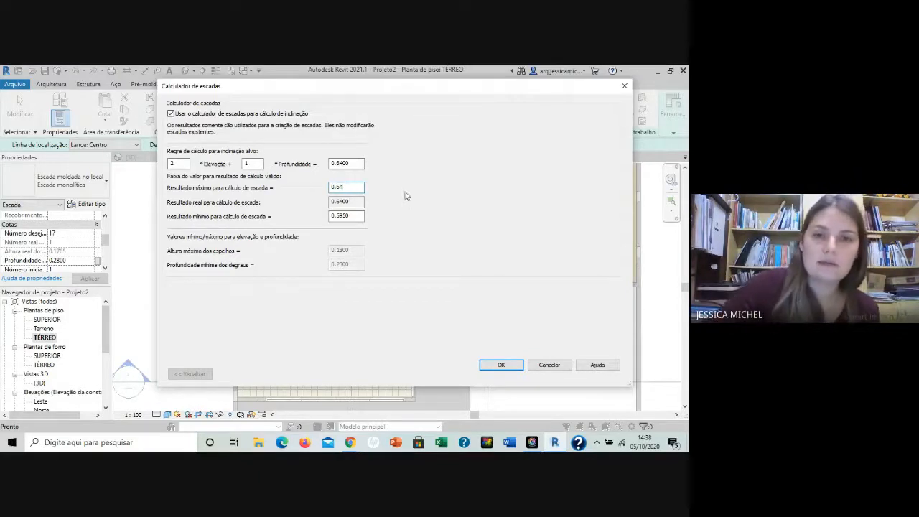
# Set the stair calculator's minimum result to 0.63 and accept the calculation rules and type properties
pyautogui.click(339, 217)
pyautogui.click(358, 219)
pyautogui.moveTo(357, 216); pyautogui.dragTo(341, 221)
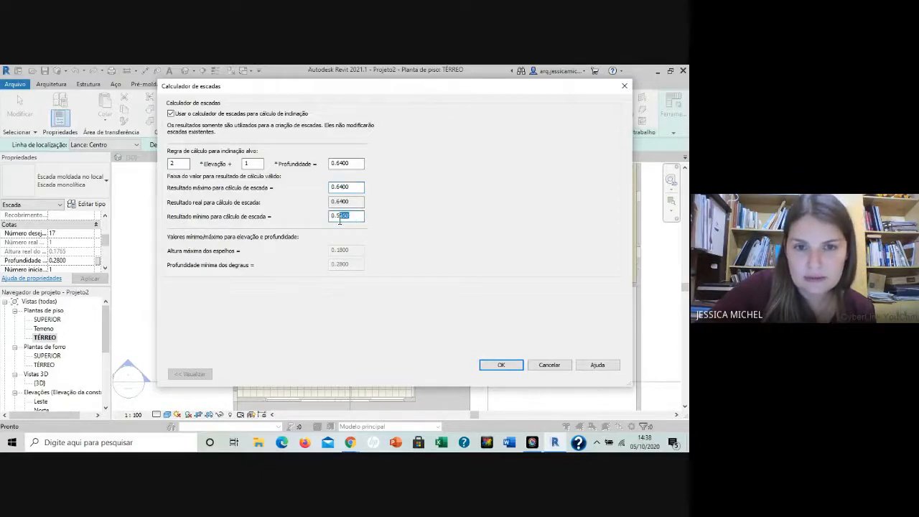
pyautogui.write('63')
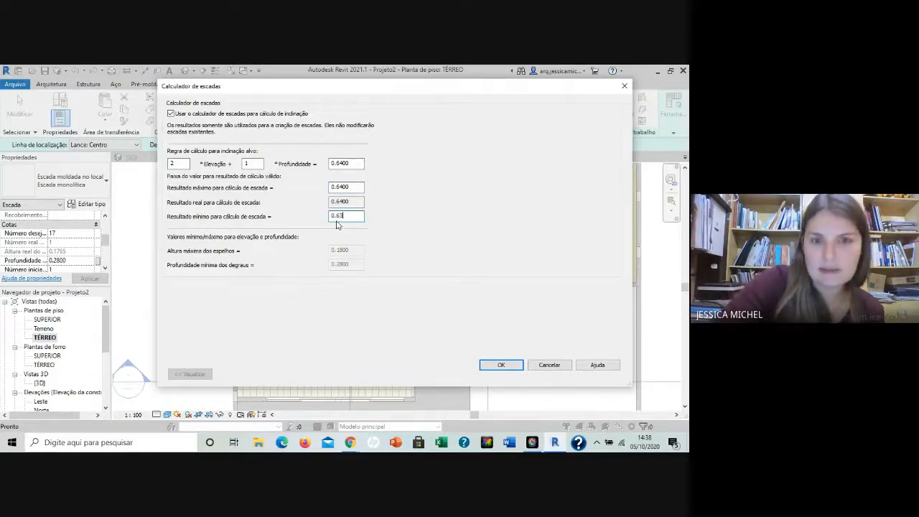
pyautogui.click(501, 366)
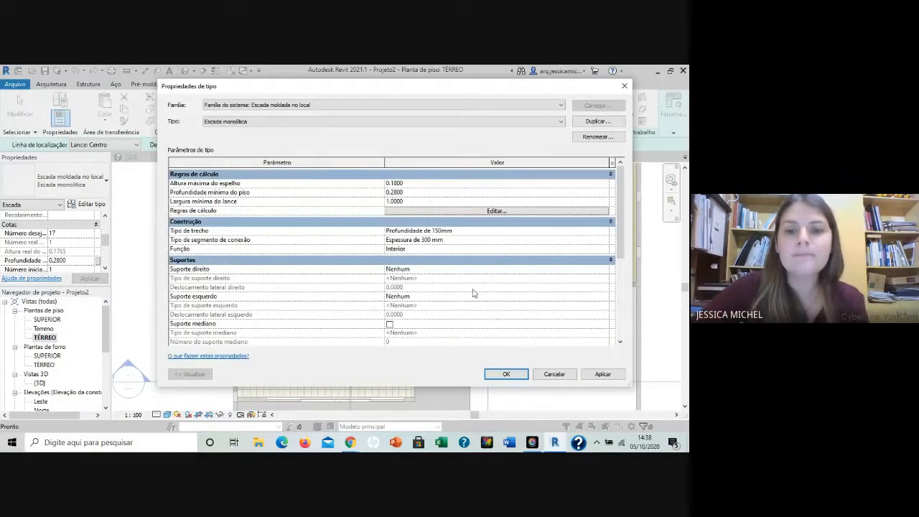
pyautogui.click(504, 374)
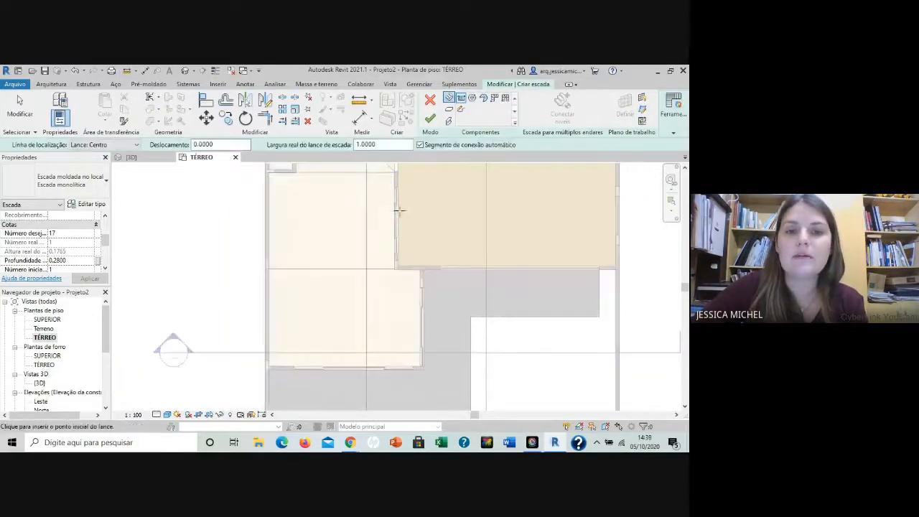
# Draw a straight 17-riser stair run, 1 m wide, vertically up the plan from beside the tiled room's front window, and finish the stair
pyautogui.scroll(2, 337, 341)
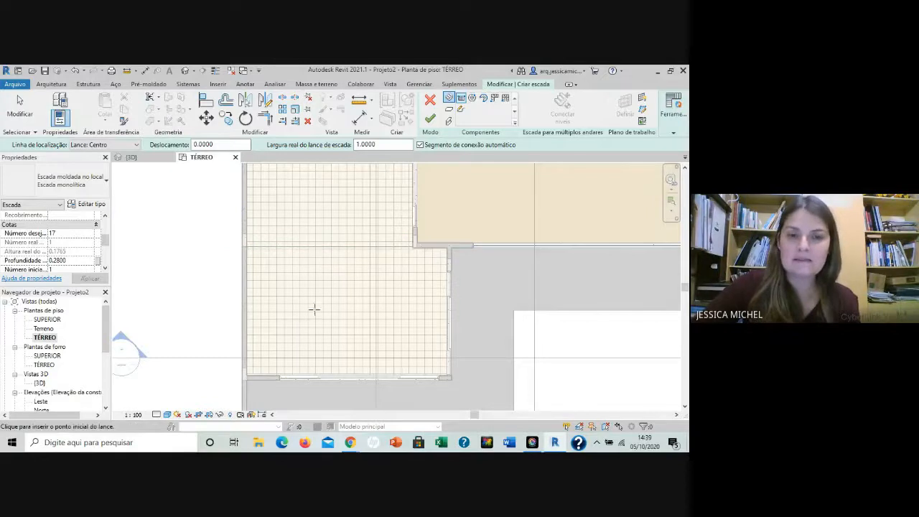
pyautogui.click(311, 366)
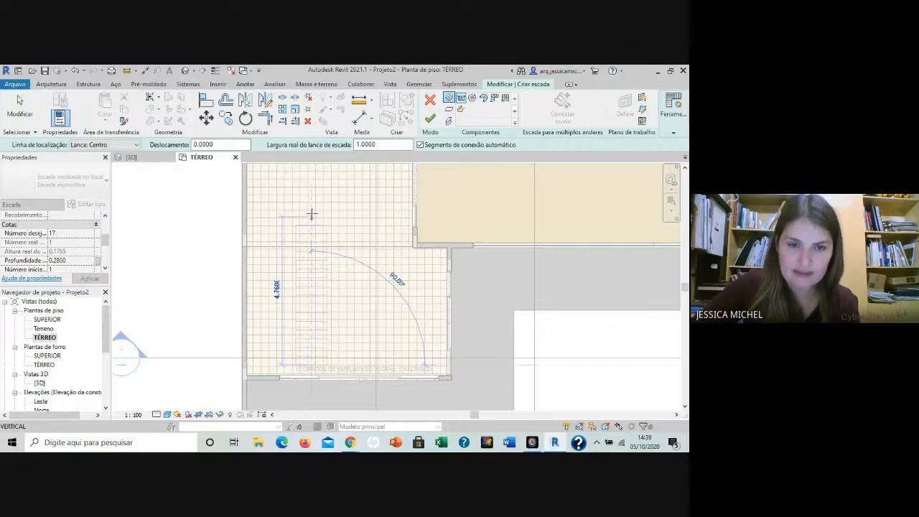
pyautogui.scroll(3, 308, 328)
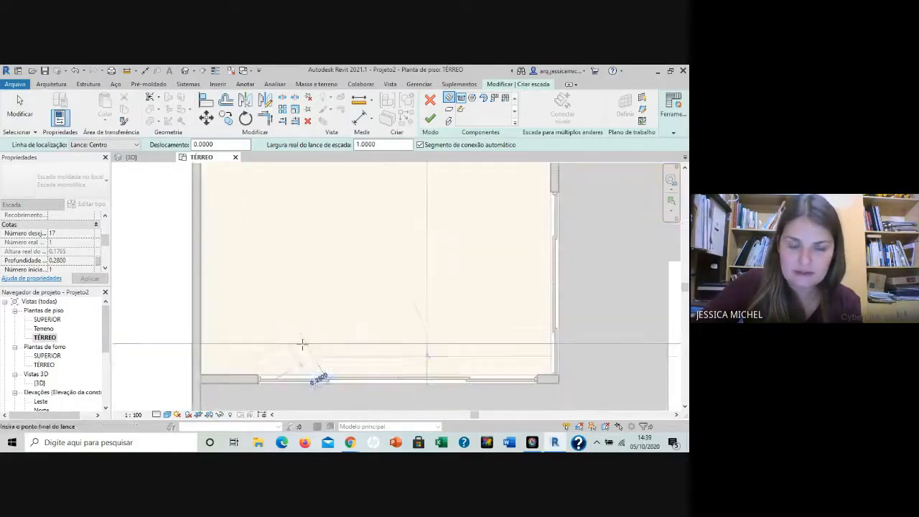
pyautogui.scroll(3, 318, 371)
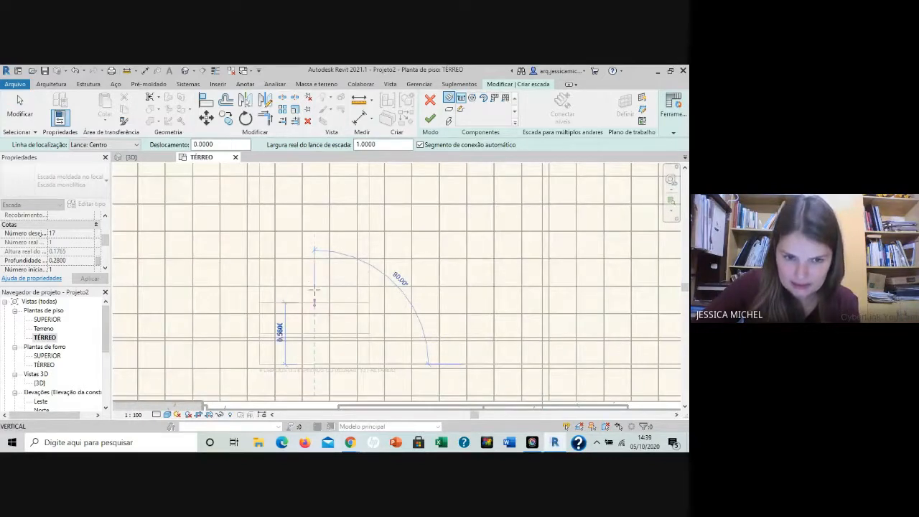
pyautogui.scroll(1, 314, 291)
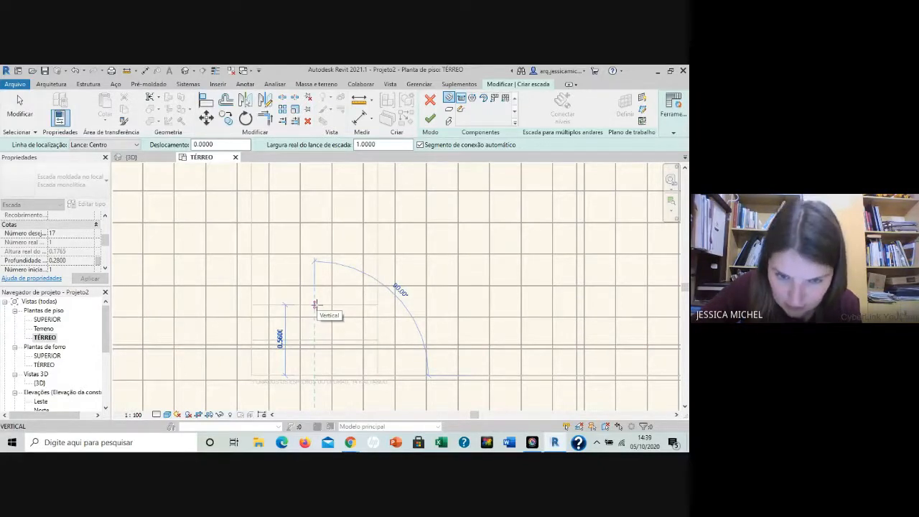
pyautogui.scroll(-2, 316, 310)
pyautogui.scroll(-1, 316, 317)
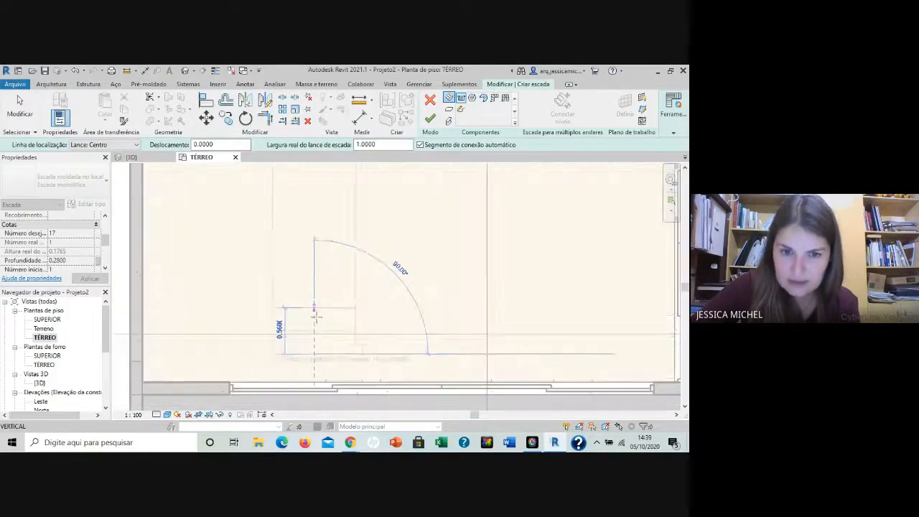
pyautogui.scroll(1, 327, 322)
pyautogui.scroll(-3, 323, 324)
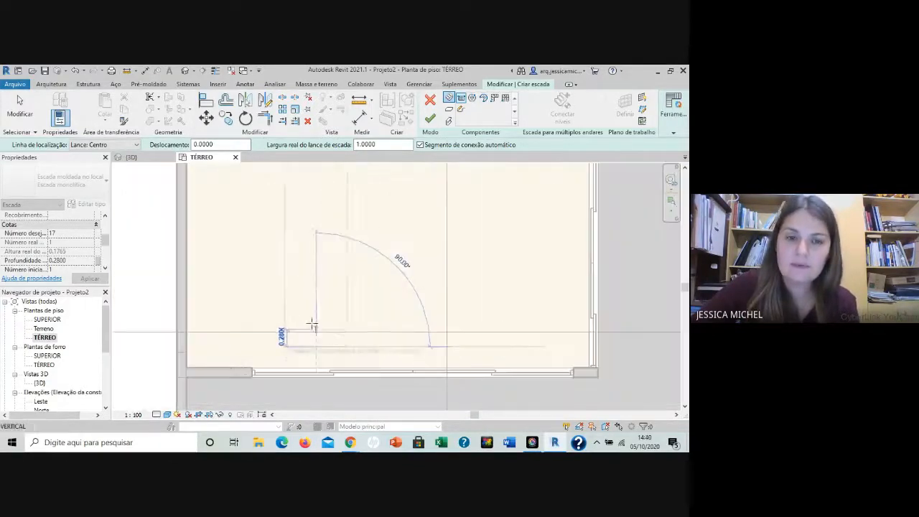
pyautogui.scroll(-3, 312, 317)
pyautogui.scroll(-1, 334, 291)
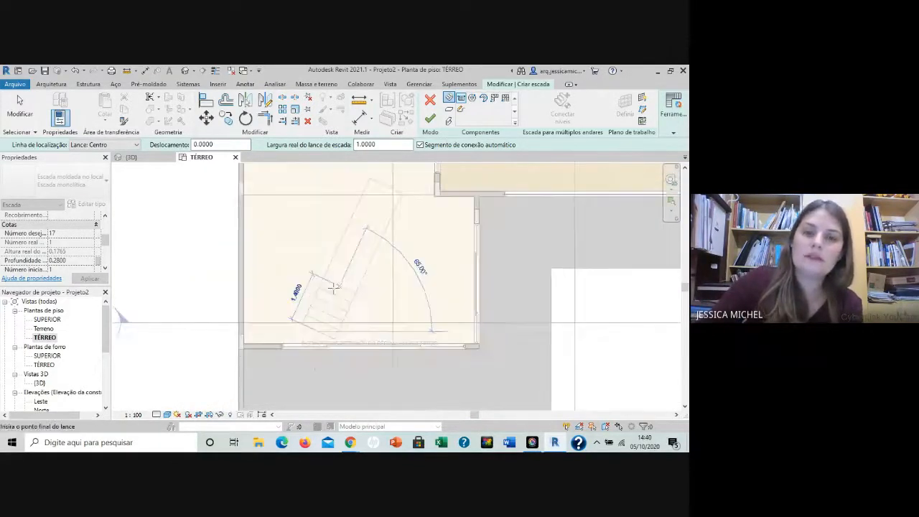
pyautogui.scroll(-2, 311, 305)
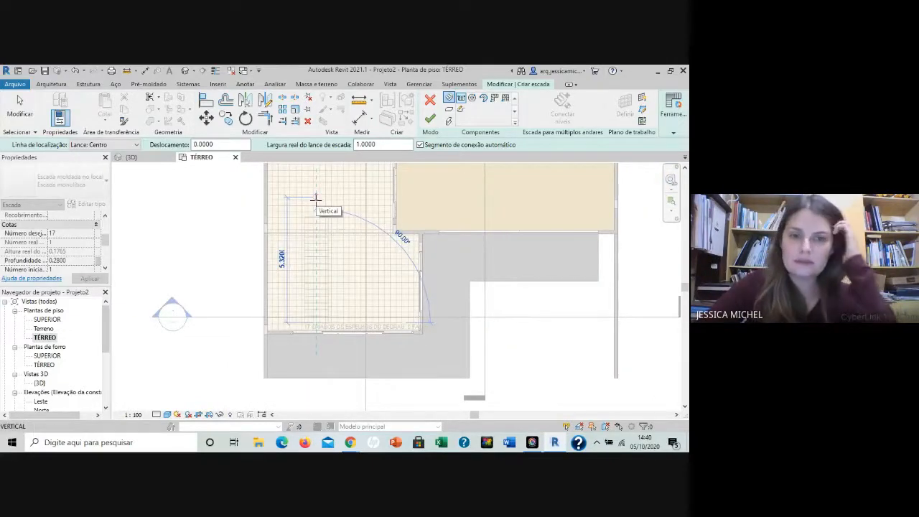
pyautogui.scroll(2, 316, 198)
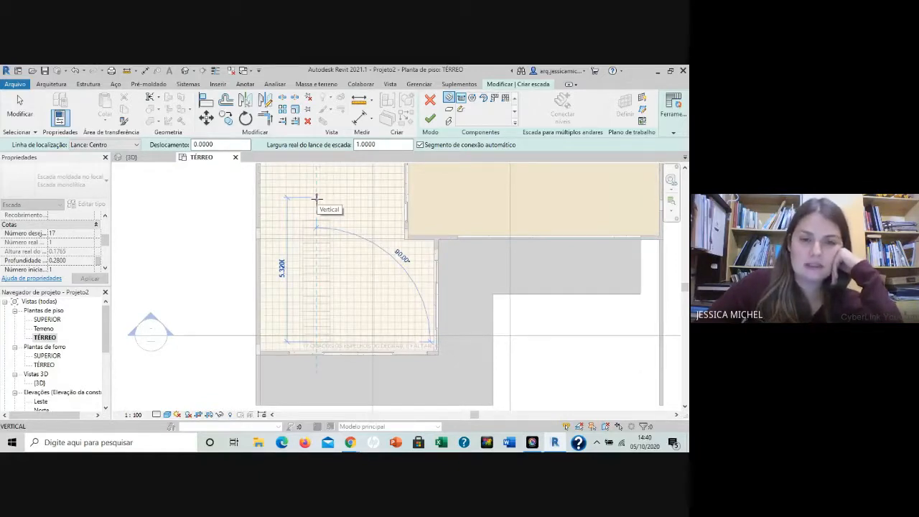
pyautogui.click(317, 198)
pyautogui.press('Escape')
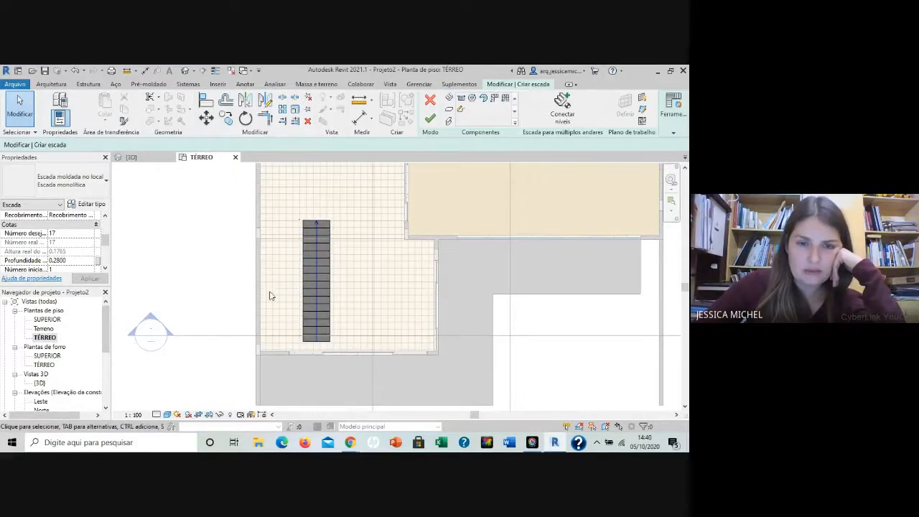
pyautogui.click(430, 119)
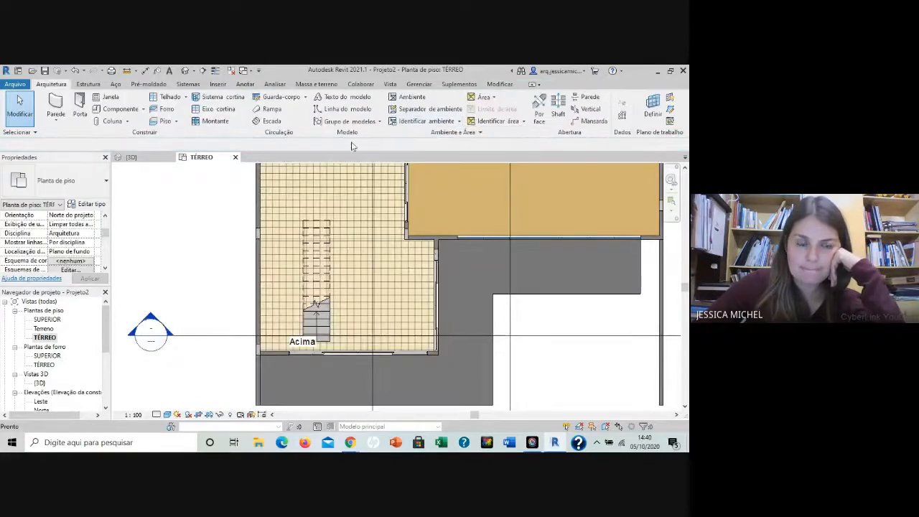
# Align the upper end of the stair with the edge of the new floor slab and leave the Align command
pyautogui.scroll(2, 330, 233)
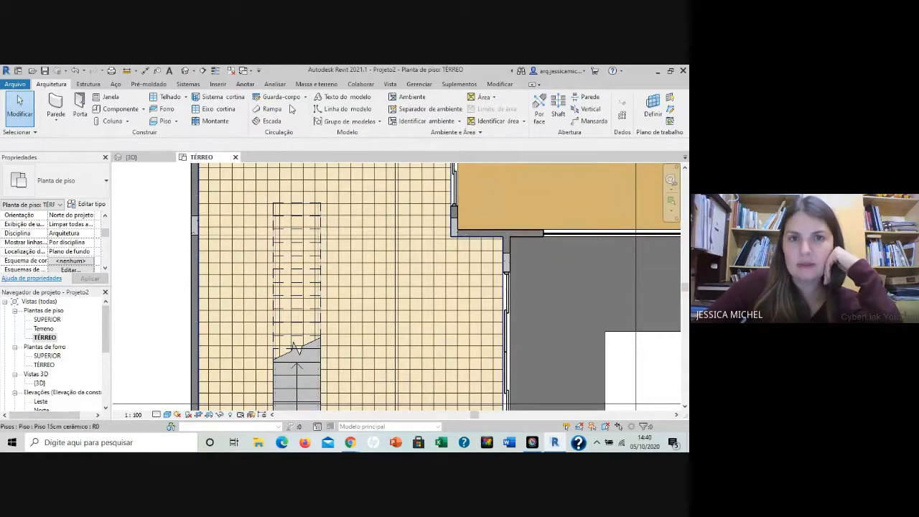
pyautogui.click(501, 85)
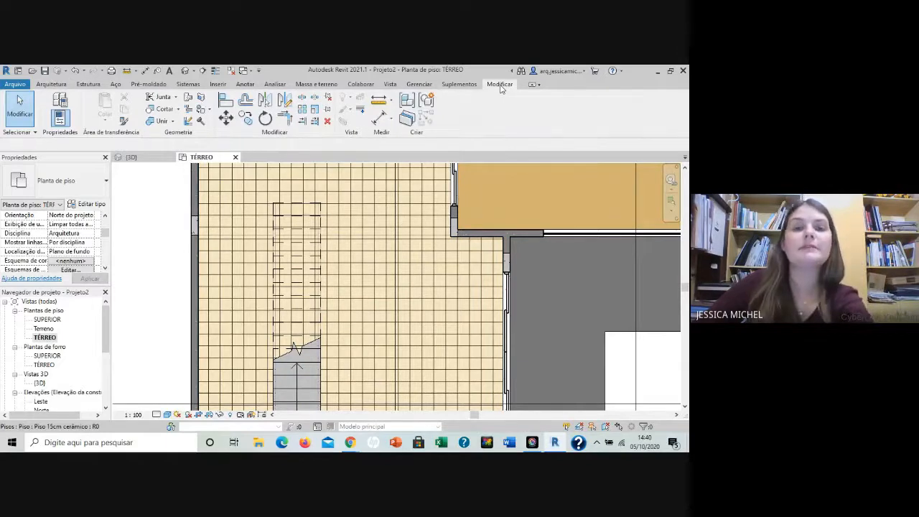
pyautogui.click(225, 102)
pyautogui.scroll(2, 336, 242)
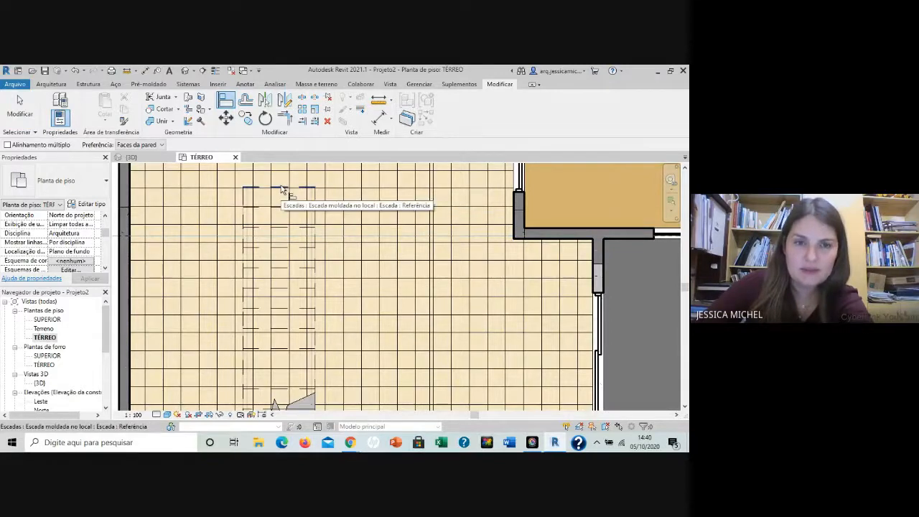
pyautogui.scroll(-3, 307, 255)
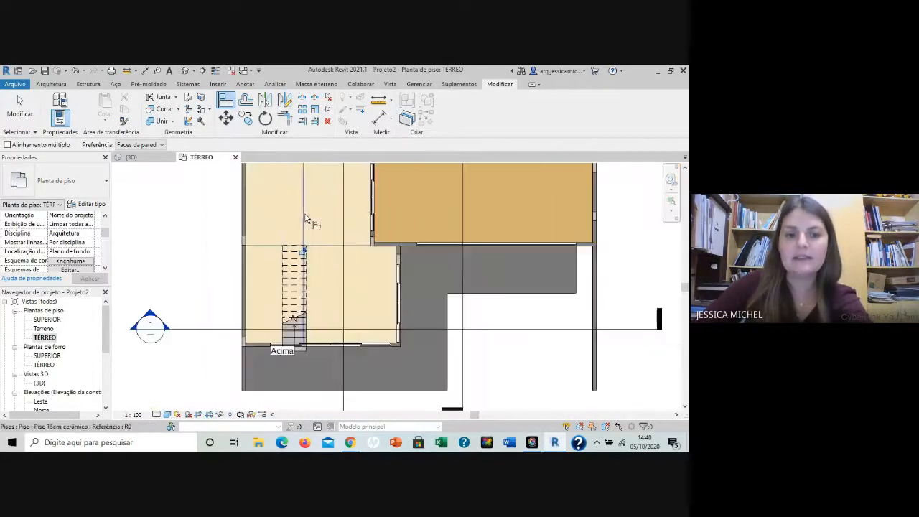
pyautogui.scroll(2, 305, 288)
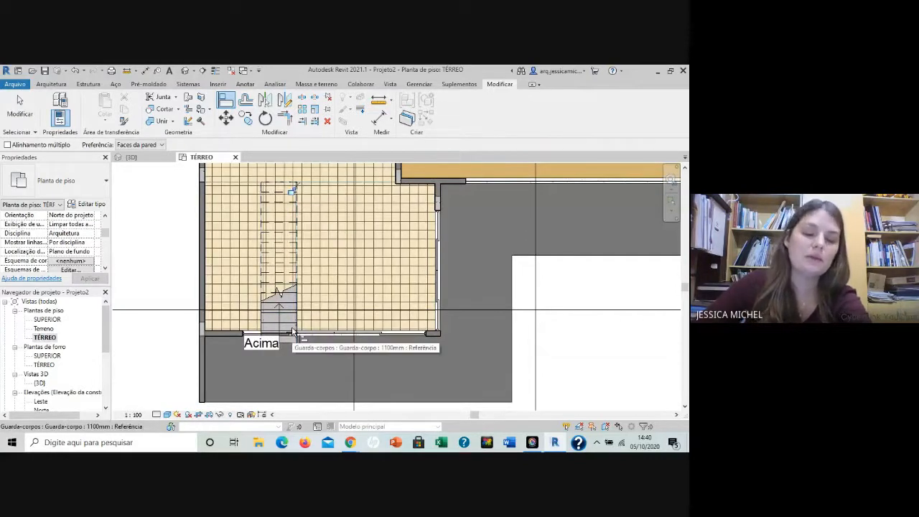
pyautogui.click(19, 112)
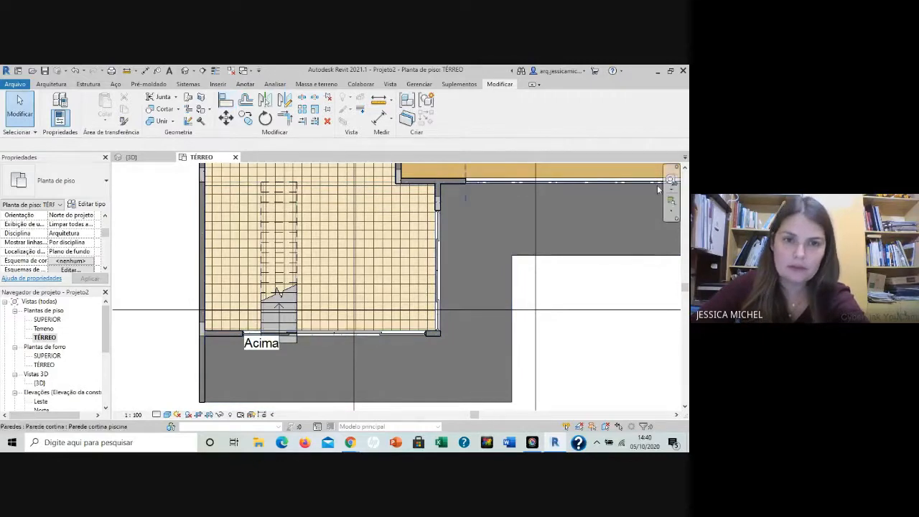
# In the 3D view, change the railing on the wall side of the stair to the Painel de vidro - Preenchimento inferior type
pyautogui.doubleClick(40, 383)
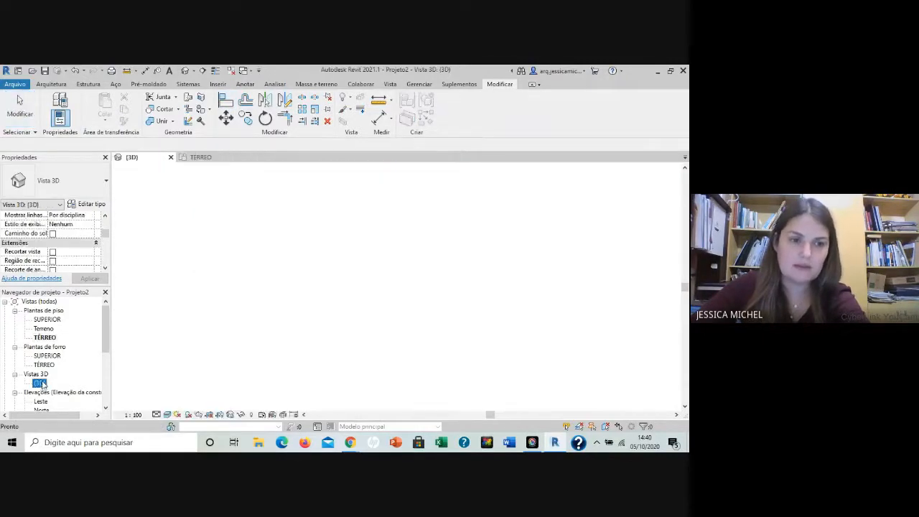
pyautogui.scroll(4, 363, 235)
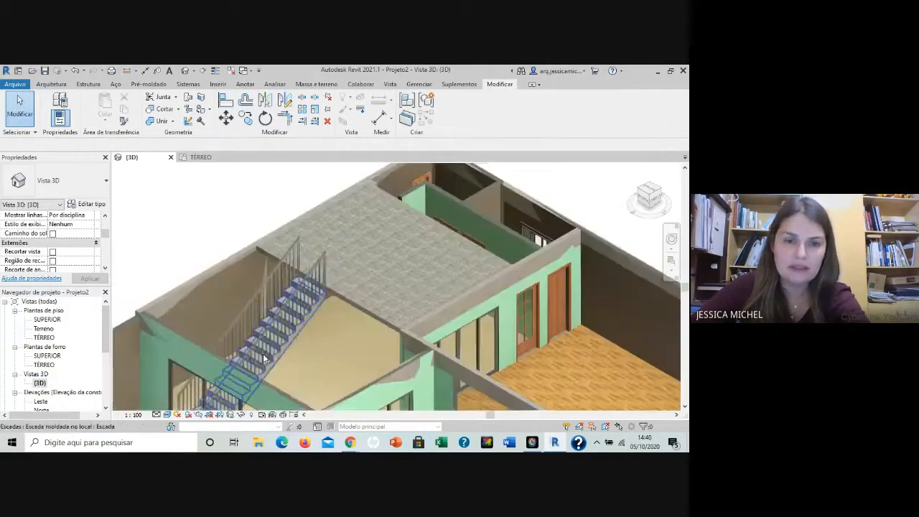
pyautogui.scroll(-2, 415, 218)
pyautogui.scroll(-2, 181, 279)
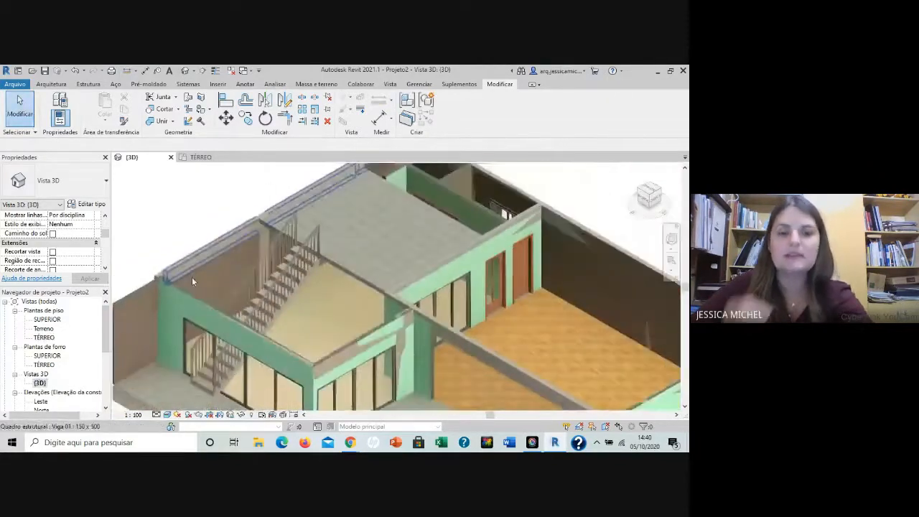
pyautogui.scroll(-1, 204, 288)
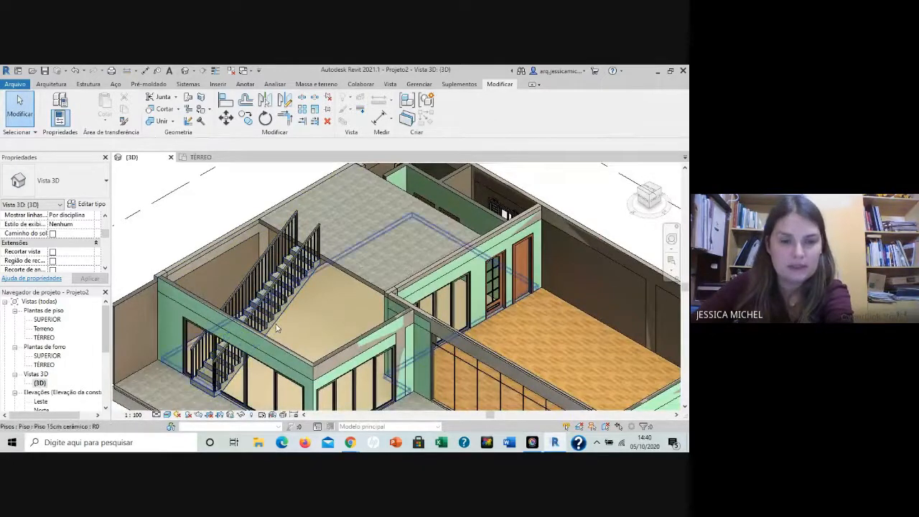
pyautogui.scroll(3, 296, 302)
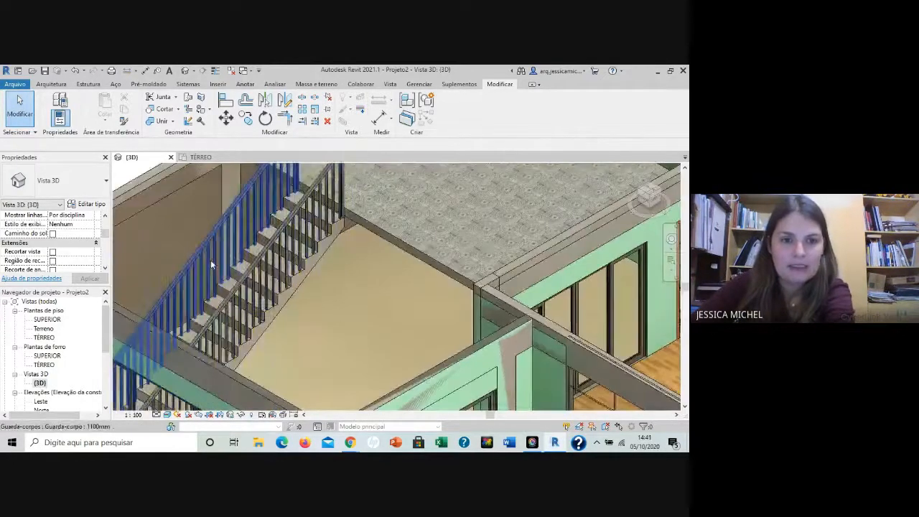
pyautogui.click(211, 234)
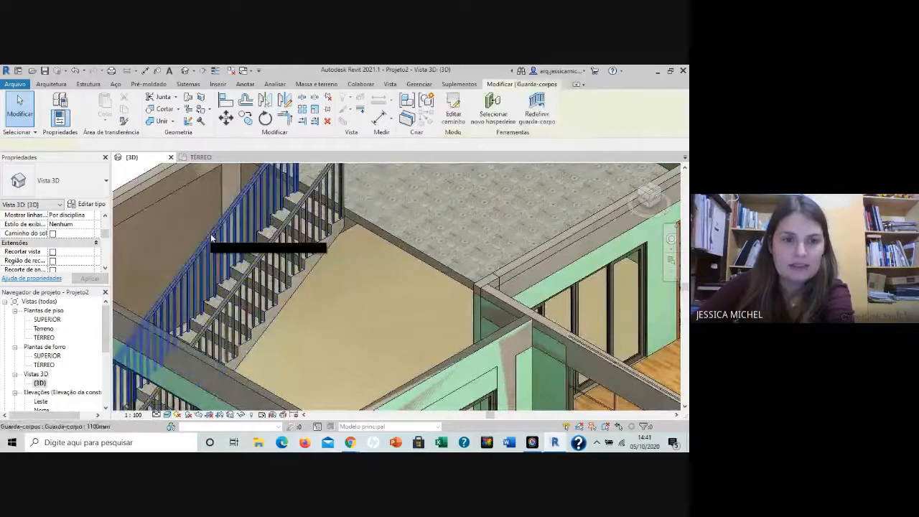
pyautogui.click(56, 181)
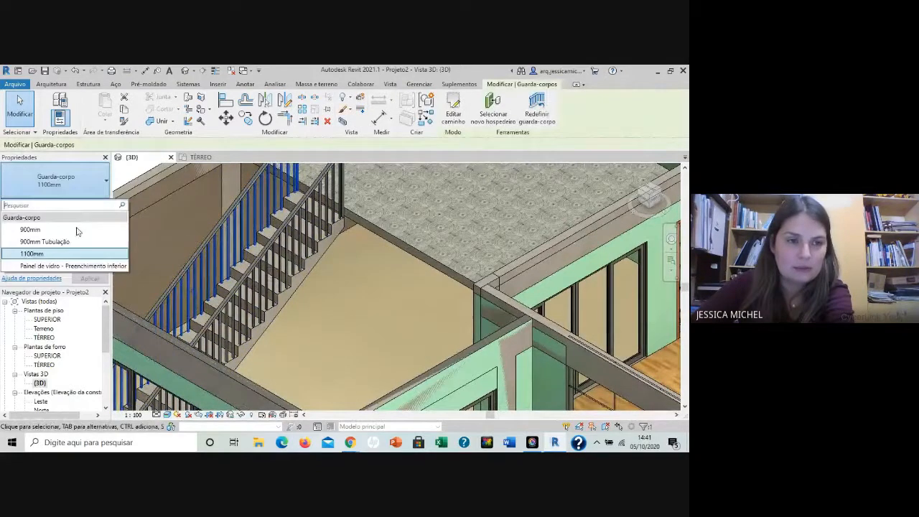
pyautogui.click(66, 267)
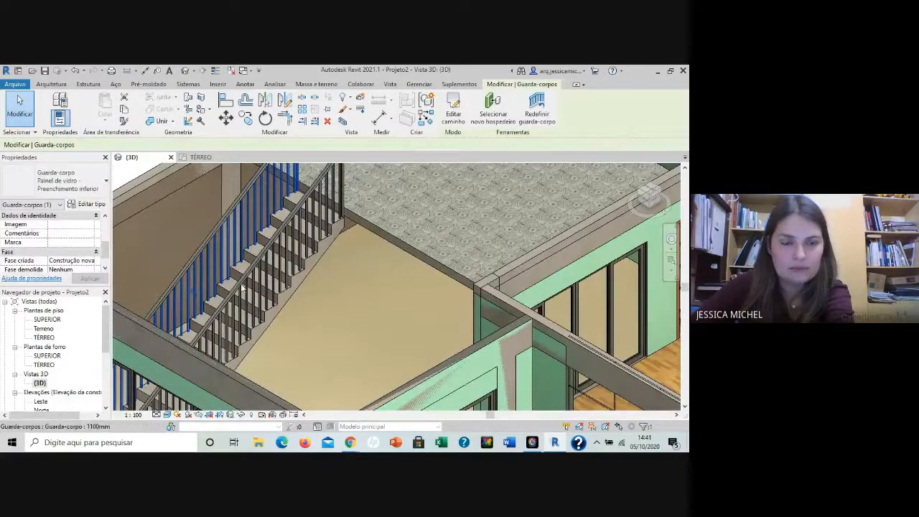
# Change the railing on the stair's open side to Painel de vidro - Preenchimento inferior and clear the selection
pyautogui.hotkey('ctrl', 'z')
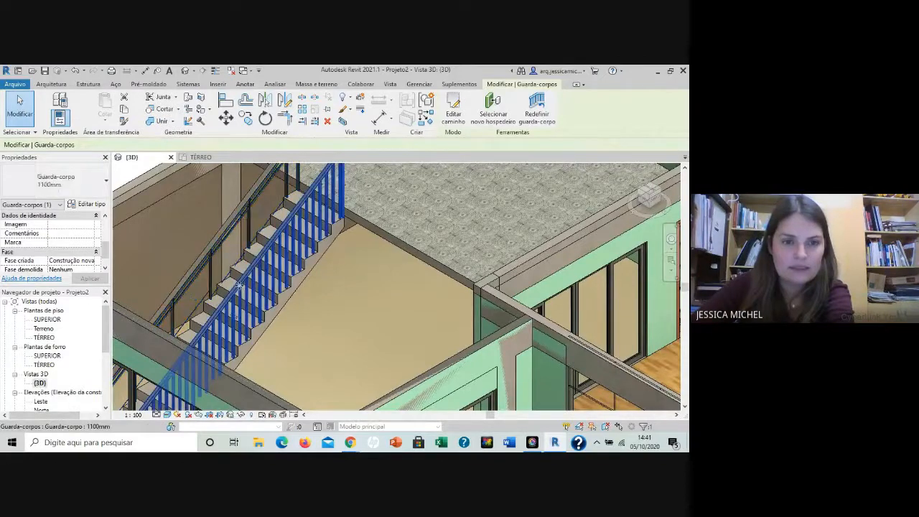
pyautogui.click(56, 181)
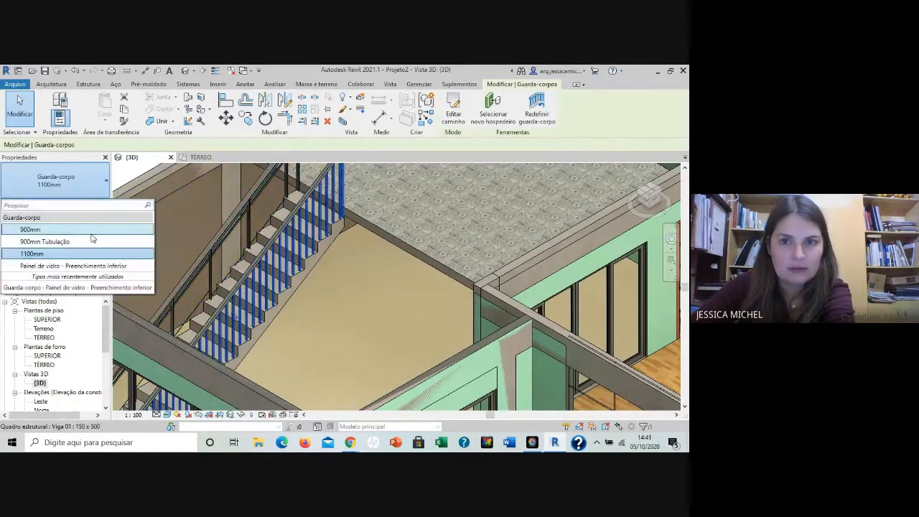
pyautogui.click(45, 266)
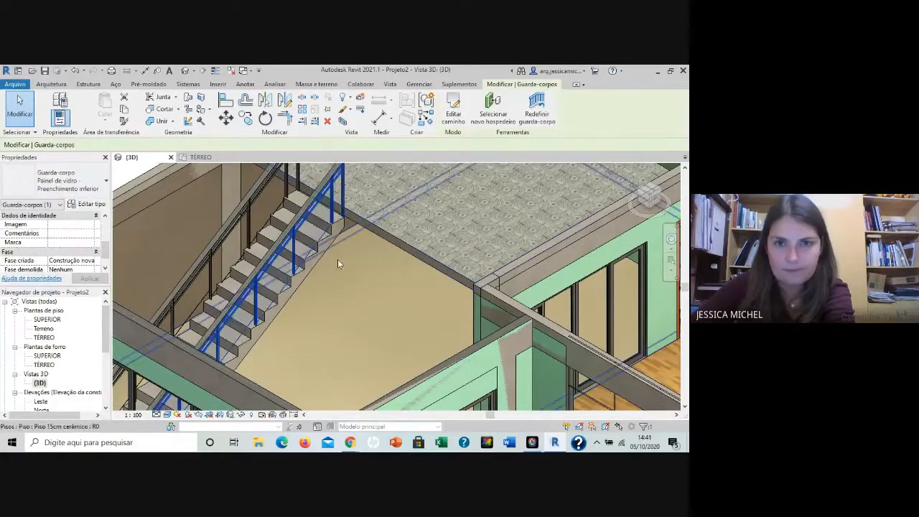
pyautogui.press('Escape')
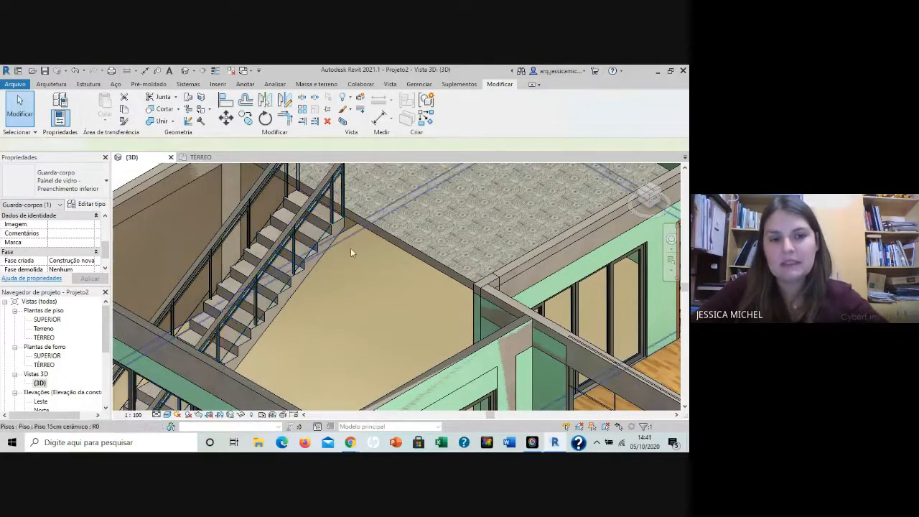
# Examine the stair with its new railings and how its last step meets the upper floor slab's edge
pyautogui.keyDown('shift'); pyautogui.moveTo(346, 290); pyautogui.dragTo(362, 253, button='middle'); pyautogui.keyUp('shift')
pyautogui.scroll(-1, 362, 251)
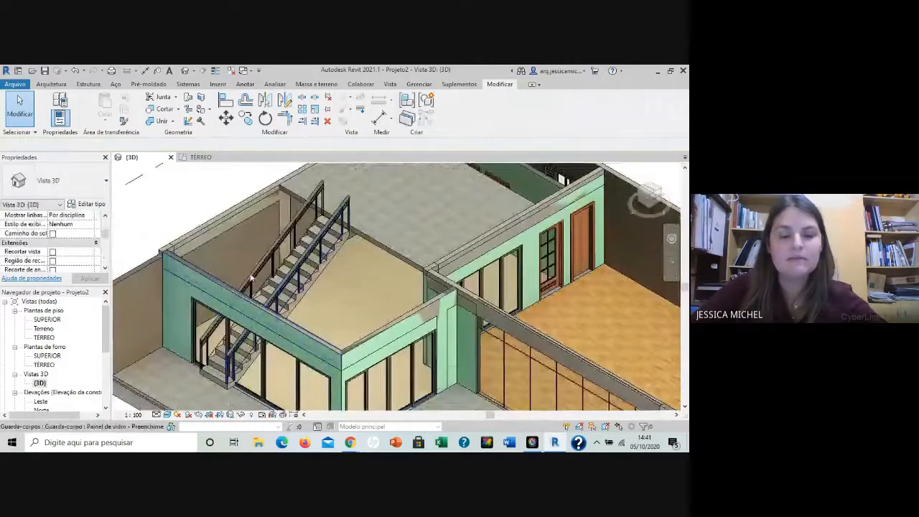
pyautogui.scroll(1, 316, 231)
pyautogui.scroll(2, 316, 230)
pyautogui.scroll(-1, 316, 230)
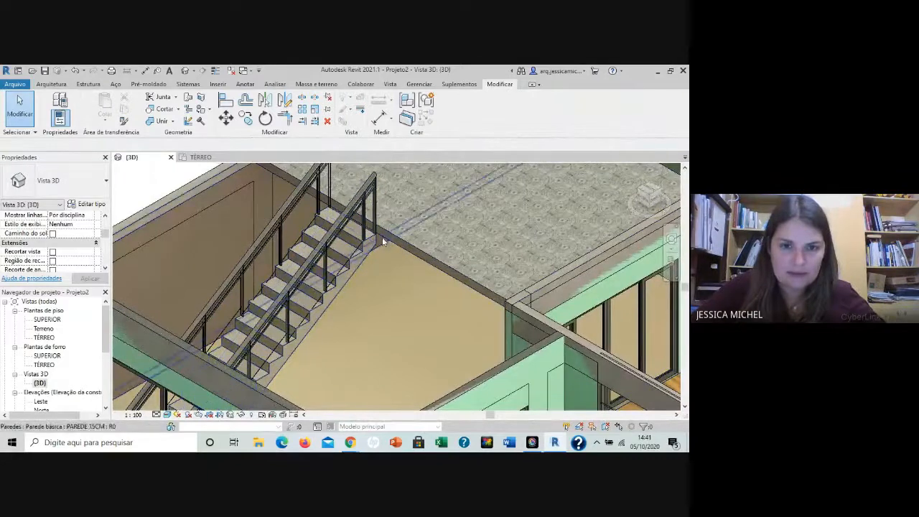
pyautogui.scroll(4, 331, 190)
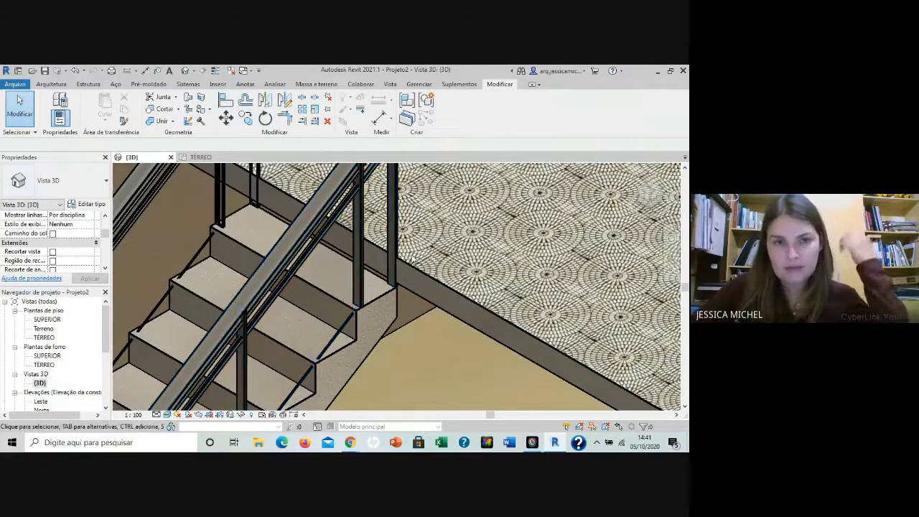
pyautogui.scroll(3, 413, 289)
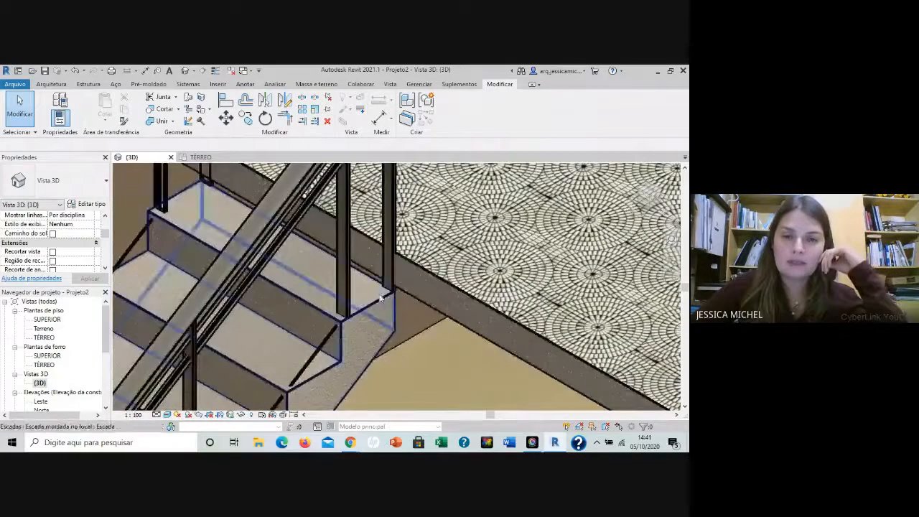
pyautogui.scroll(2, 377, 288)
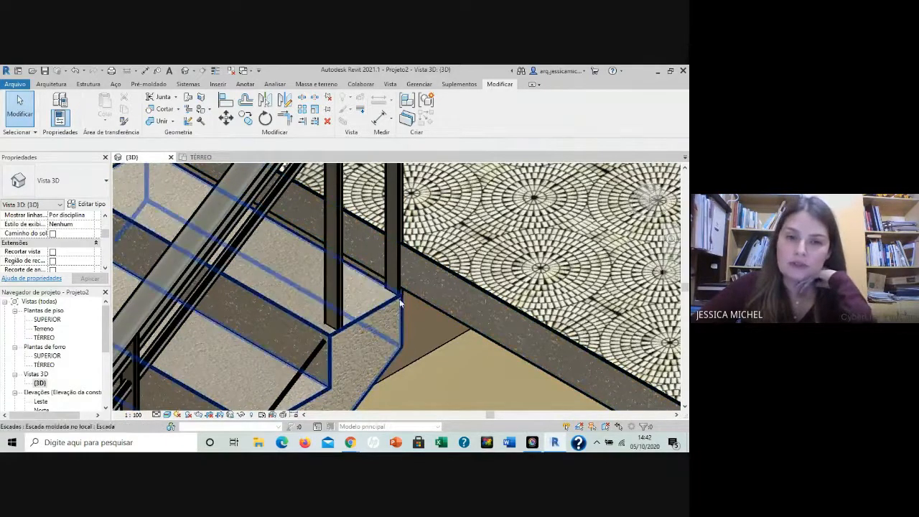
pyautogui.keyDown('shift'); pyautogui.moveTo(374, 309); pyautogui.dragTo(405, 285, button='middle'); pyautogui.keyUp('shift')
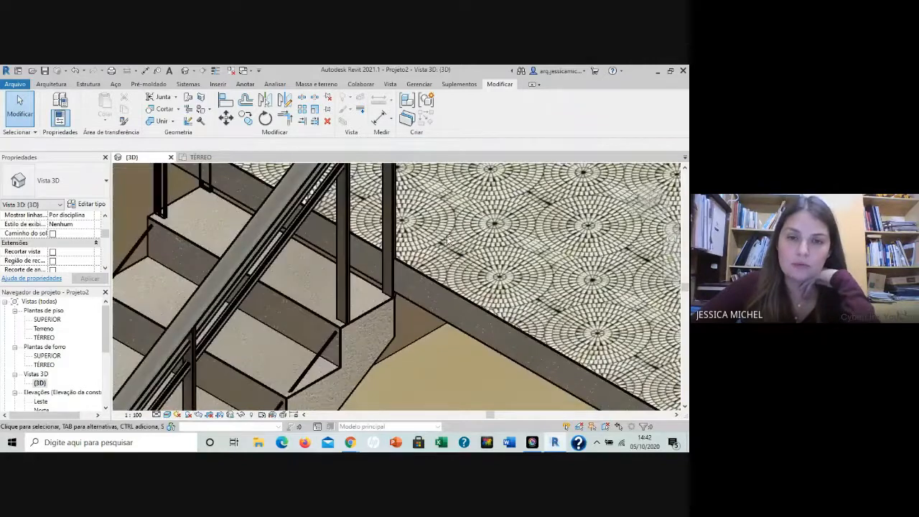
pyautogui.keyDown('shift'); pyautogui.moveTo(415, 262); pyautogui.dragTo(338, 260, button='middle'); pyautogui.keyUp('shift')
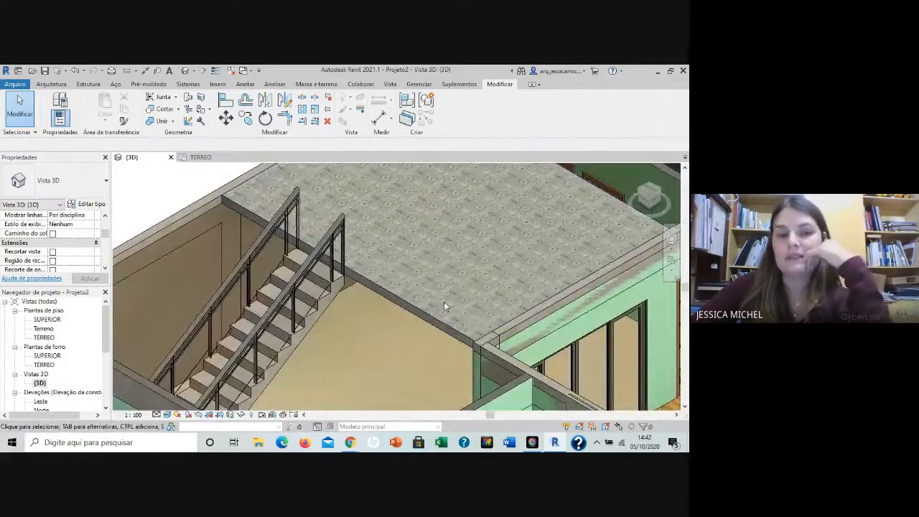
# Try to extend the end of the beam at the slab's corner along the slab's edge behind the stair
pyautogui.click(485, 351)
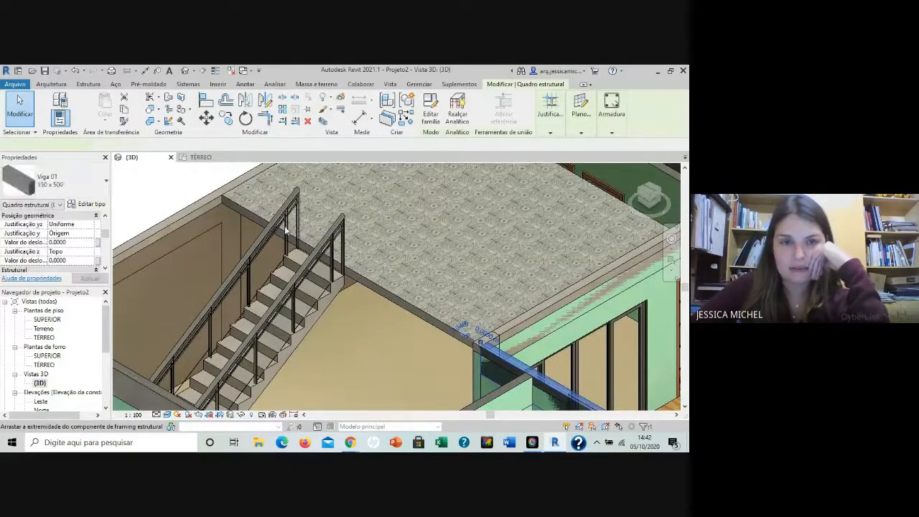
pyautogui.press('Escape')
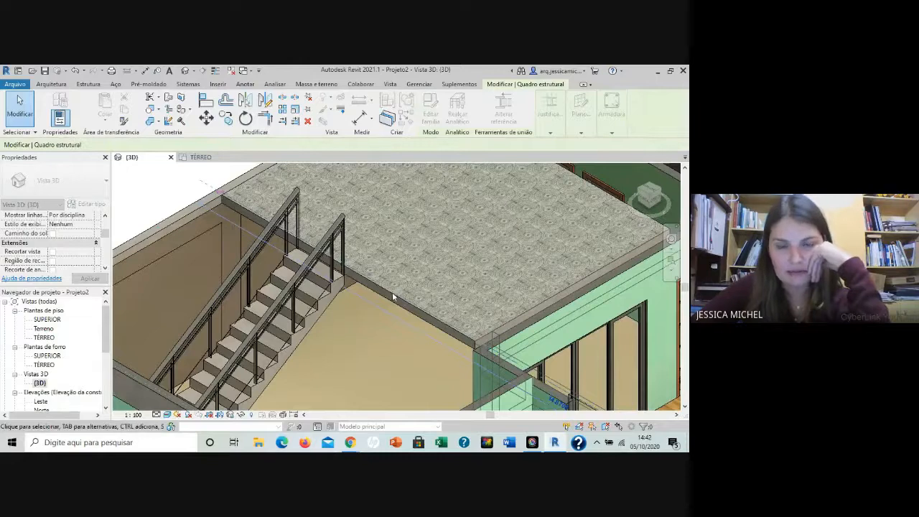
pyautogui.click(358, 283)
pyautogui.scroll(2, 345, 289)
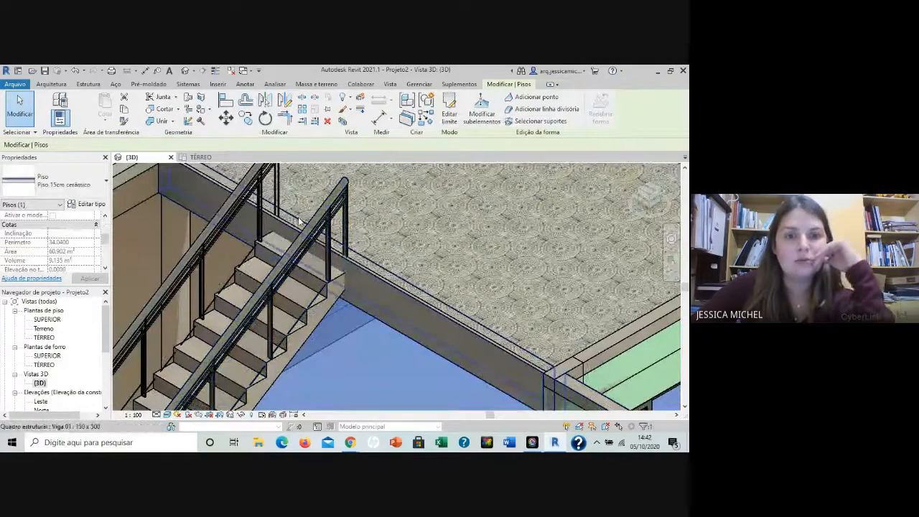
pyautogui.scroll(-5, 323, 204)
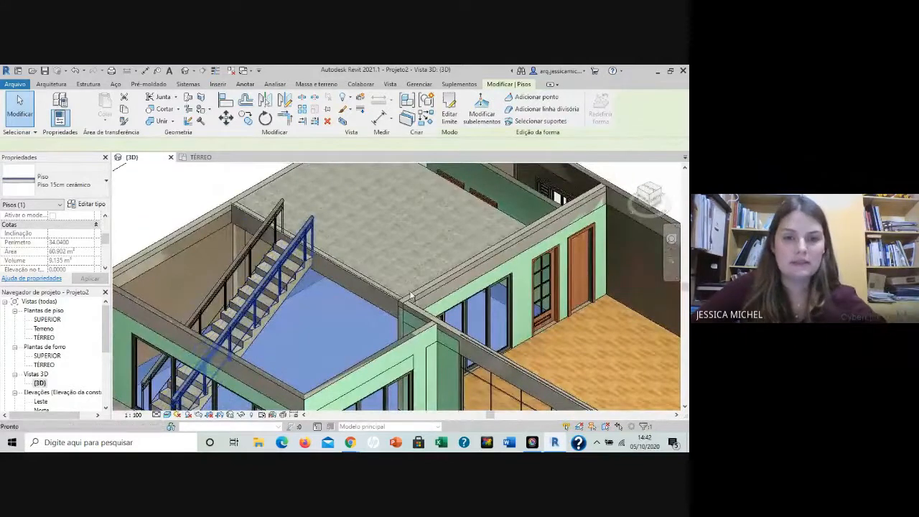
pyautogui.scroll(2, 408, 287)
pyautogui.press('Escape')
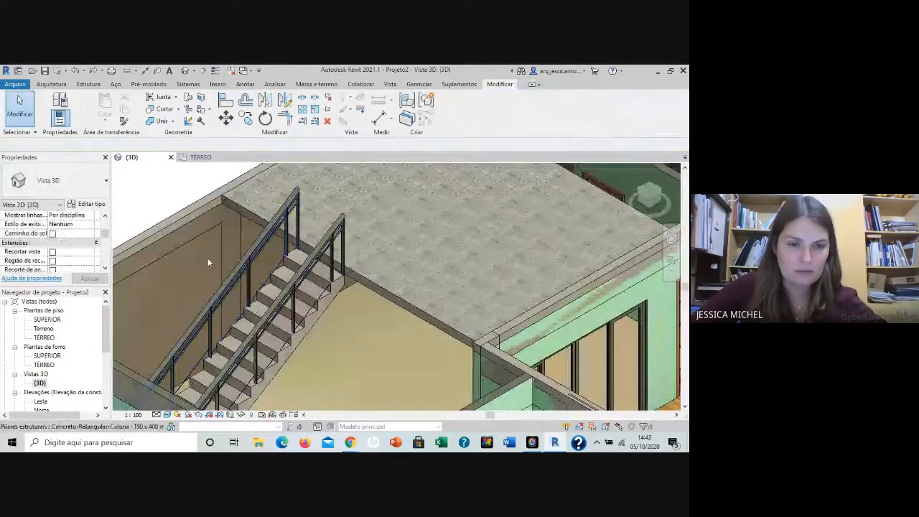
# In the TÉRREO plan, open the stair for editing and start a custom sketched landing (Patamar)
pyautogui.doubleClick(44, 337)
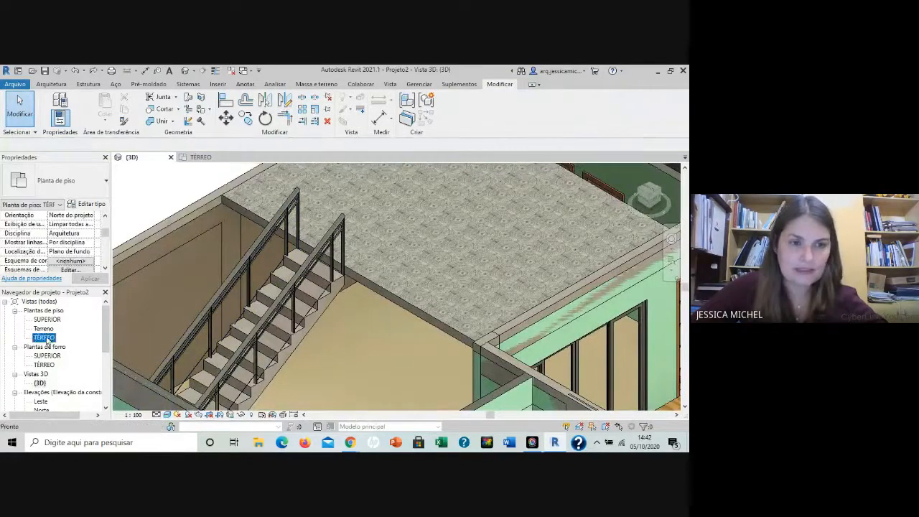
pyautogui.click(289, 297)
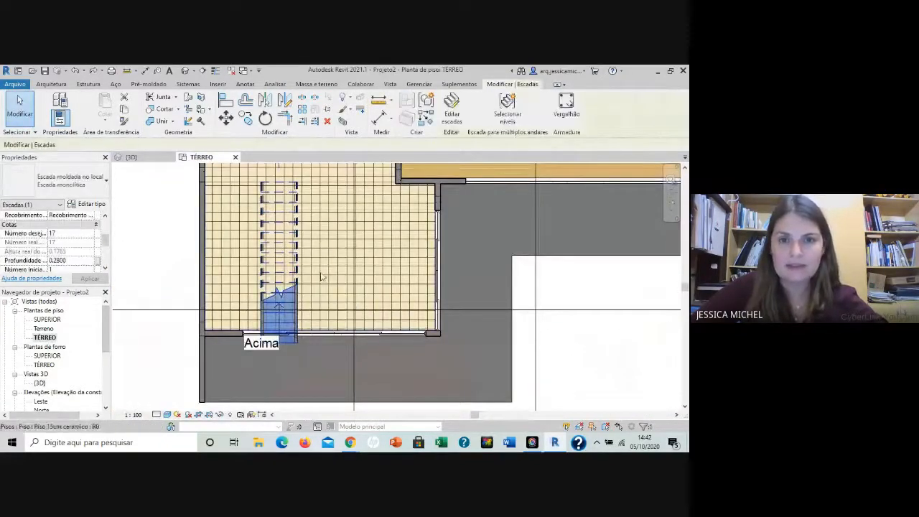
pyautogui.click(453, 114)
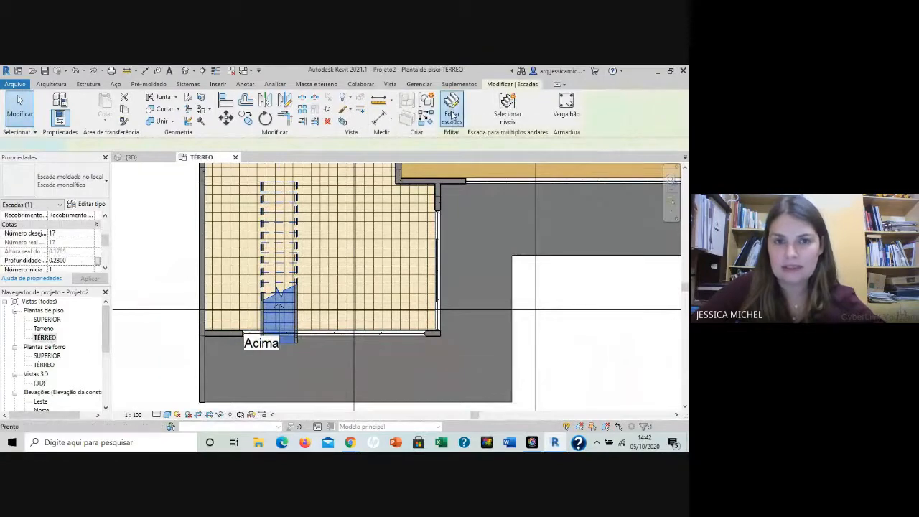
pyautogui.moveTo(453, 114)
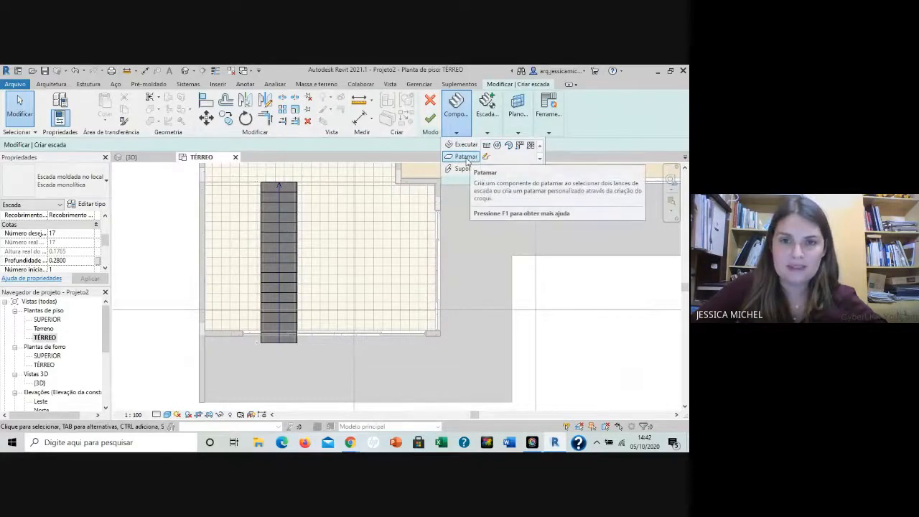
pyautogui.click(466, 158)
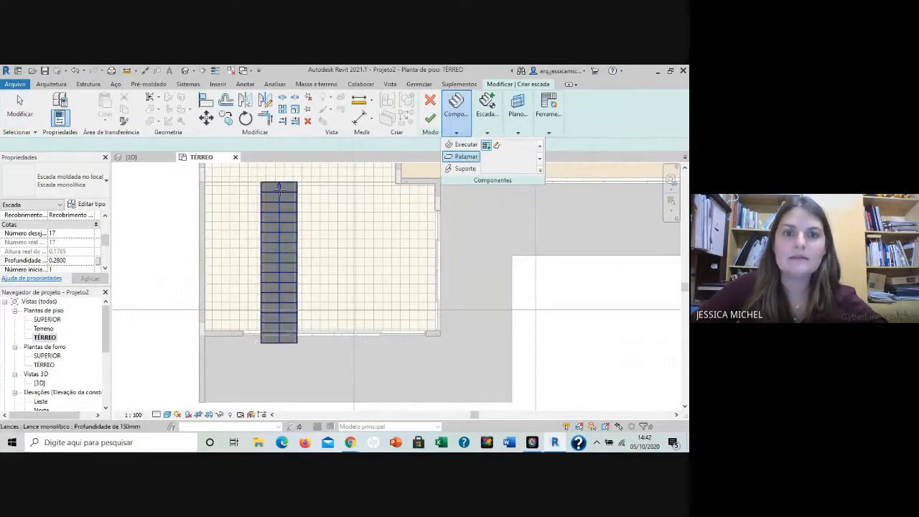
pyautogui.click(455, 135)
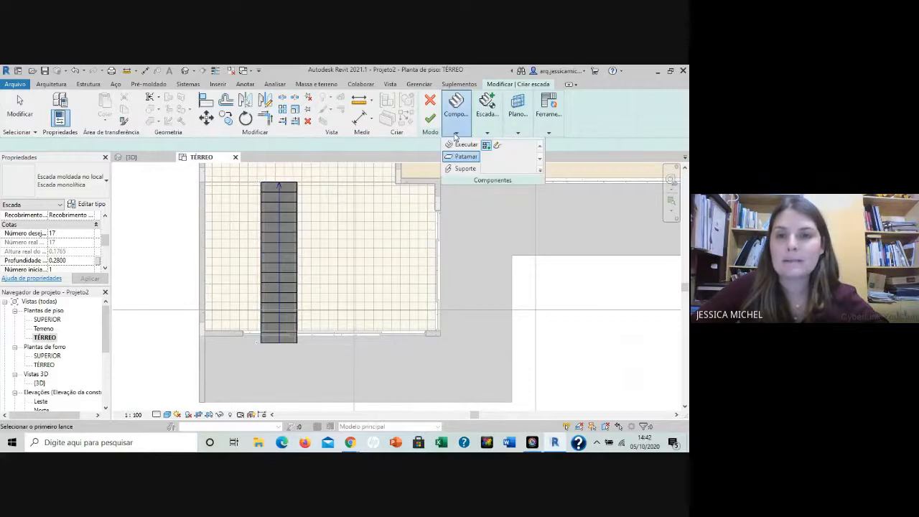
pyautogui.click(499, 147)
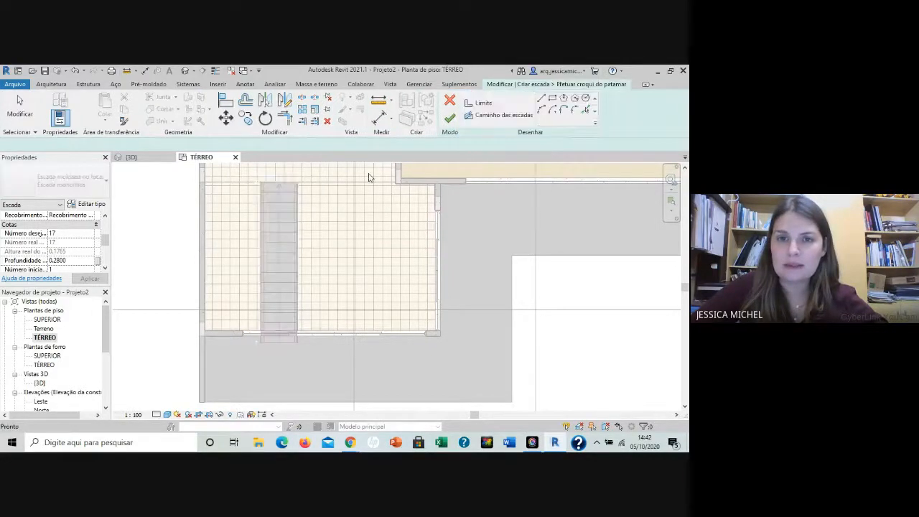
# Sketch a rectangular landing boundary about 1.015 m wide and 0.30 m deep beyond the stair's last step
pyautogui.scroll(2, 248, 164)
pyautogui.scroll(3, 248, 164)
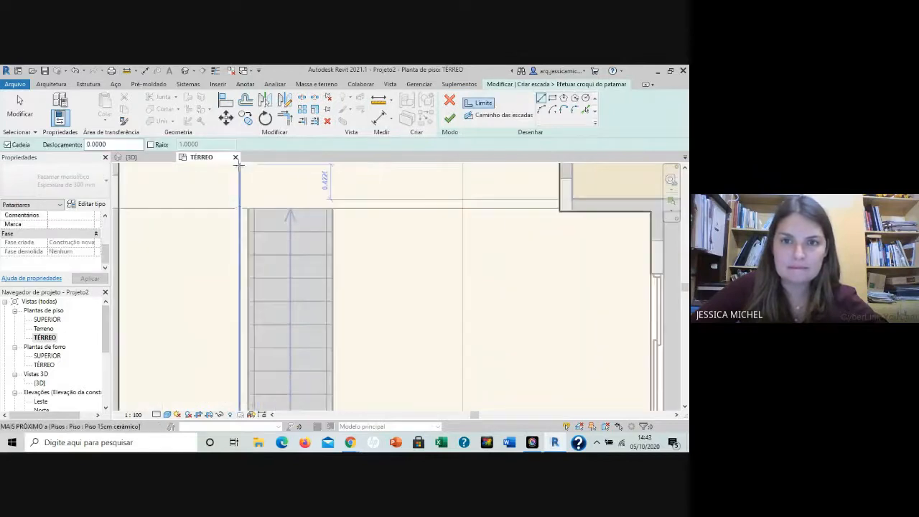
pyautogui.click(250, 210)
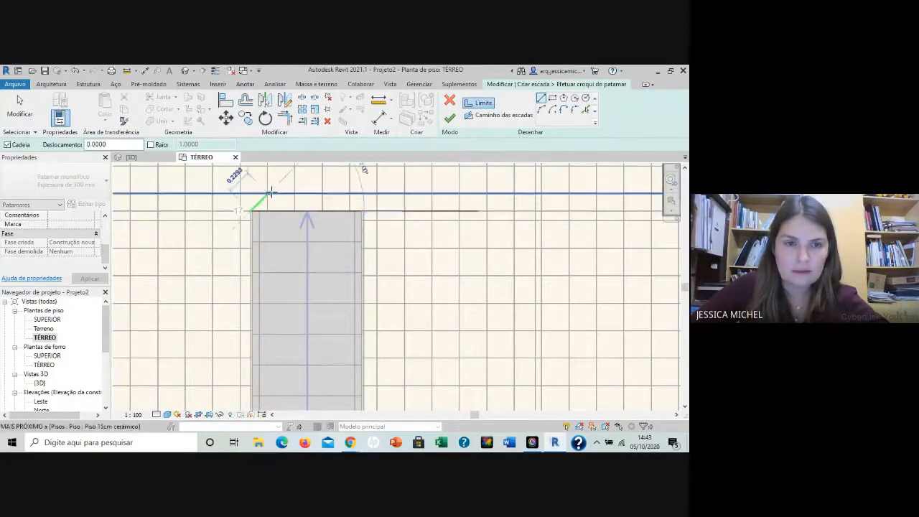
pyautogui.click(552, 97)
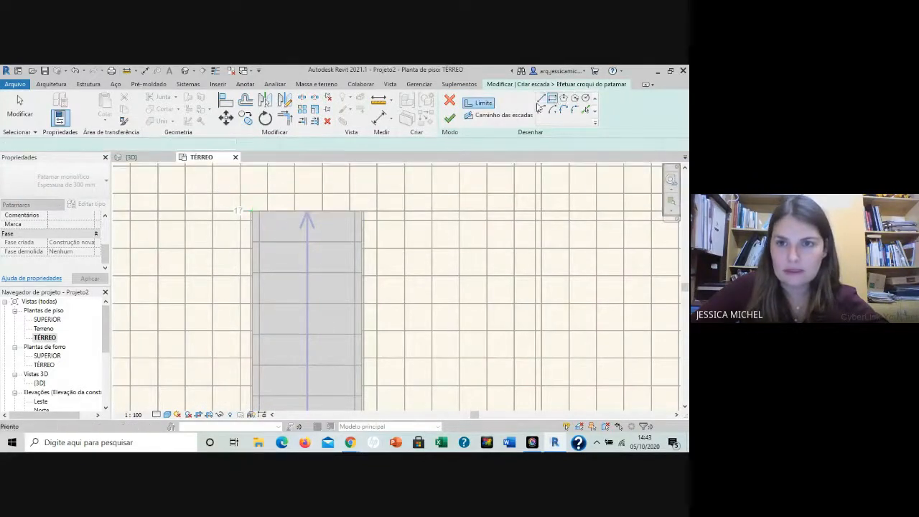
pyautogui.click(250, 210)
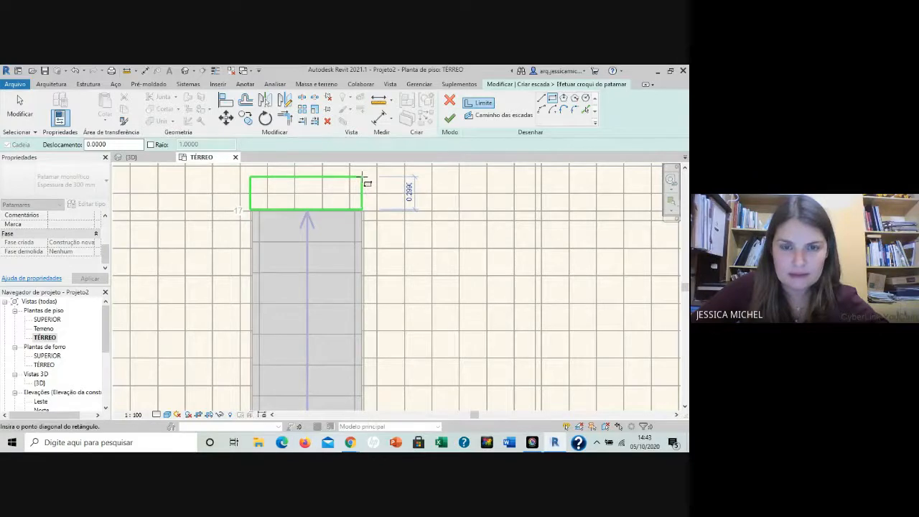
pyautogui.click(362, 176)
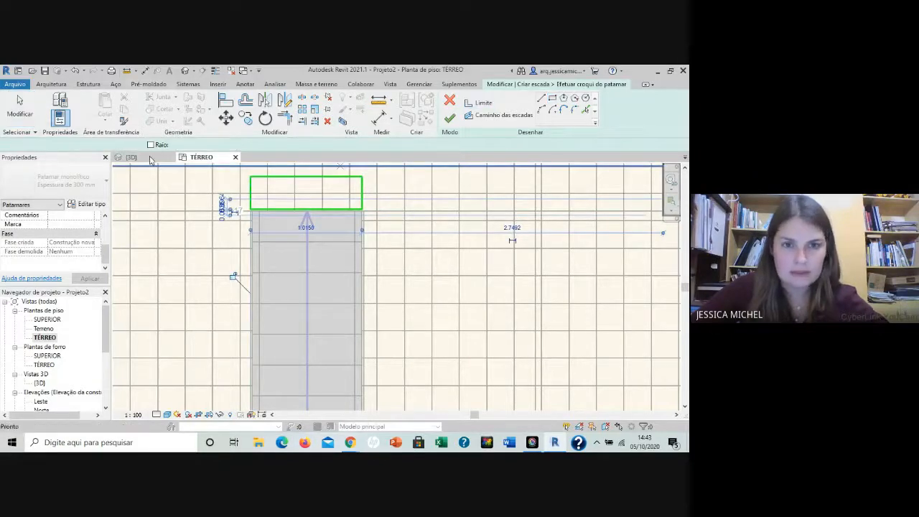
pyautogui.press('Escape')
# Try to set the landing's depth to 0.28 m from its edge on the stair side, and undo it
pyautogui.click(329, 209)
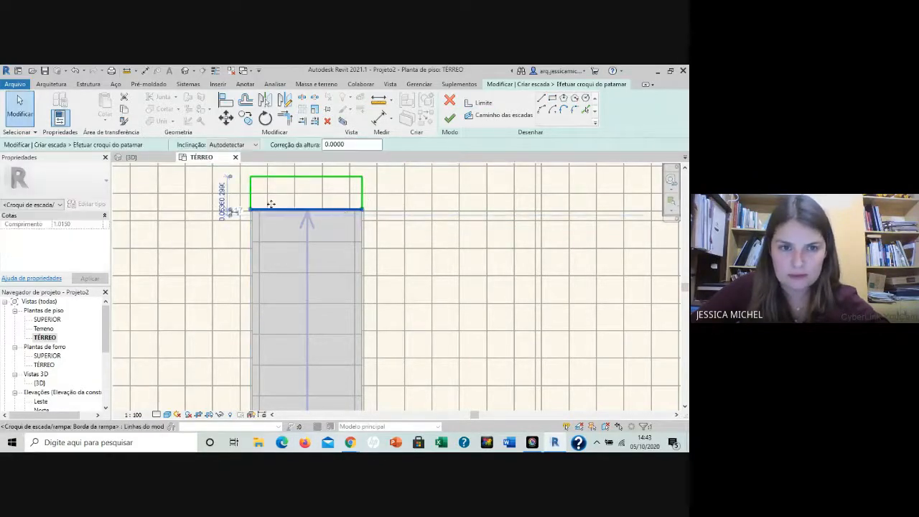
pyautogui.scroll(2, 231, 193)
pyautogui.click(215, 191)
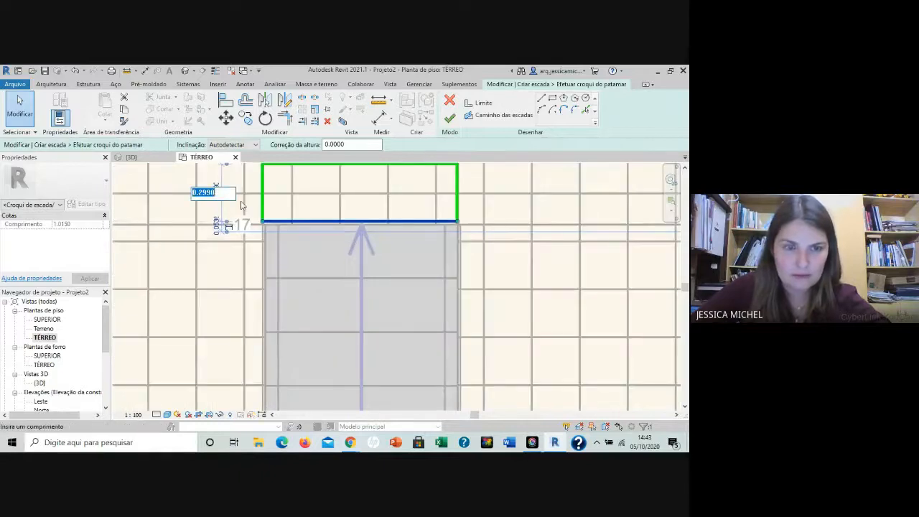
pyautogui.write('.28')
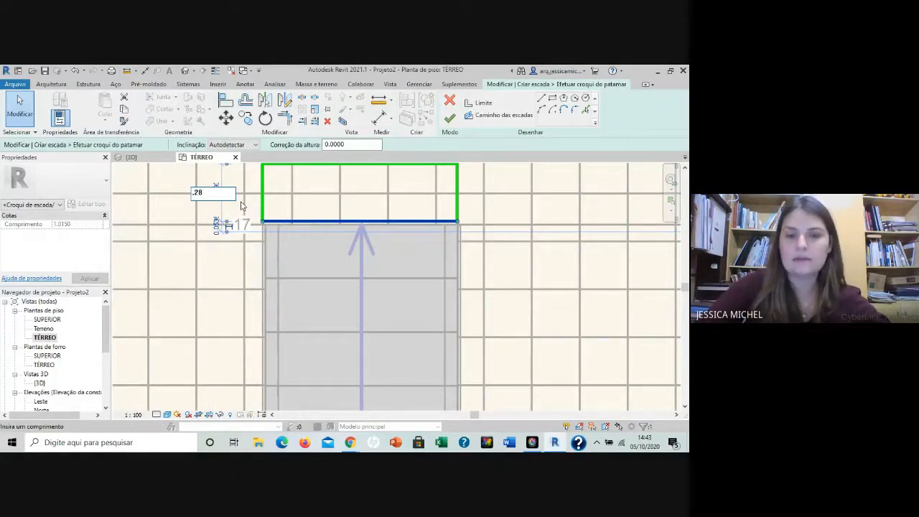
pyautogui.press('Return')
pyautogui.hotkey('ctrl', 'z')
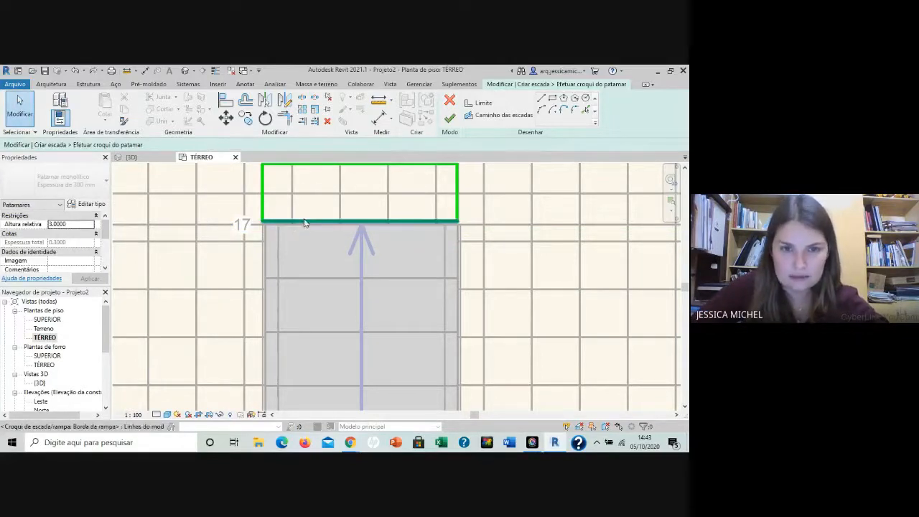
# Align the landing's near edge with the end of the stair and set its depth to 0.28 m from the far edge
pyautogui.click(306, 223)
pyautogui.moveTo(286, 229); pyautogui.dragTo(286, 225)
pyautogui.click(306, 166)
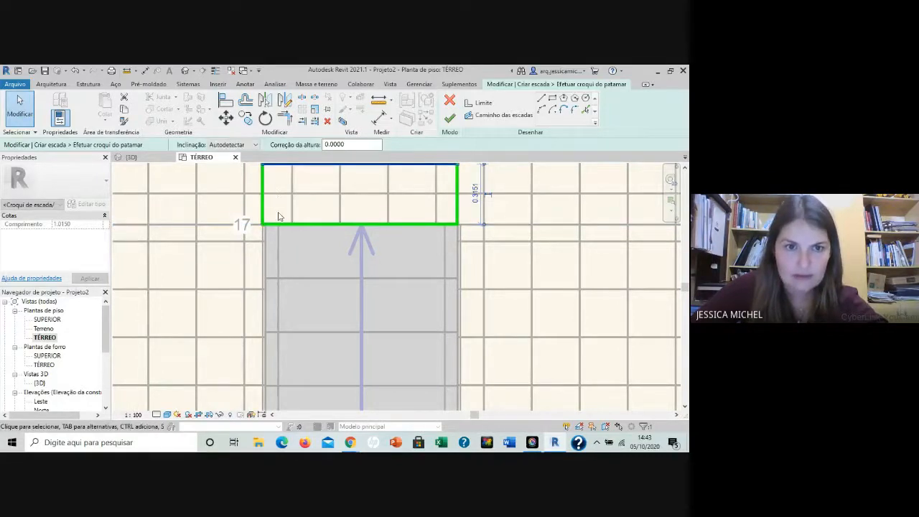
pyautogui.scroll(-1, 320, 234)
pyautogui.click(453, 196)
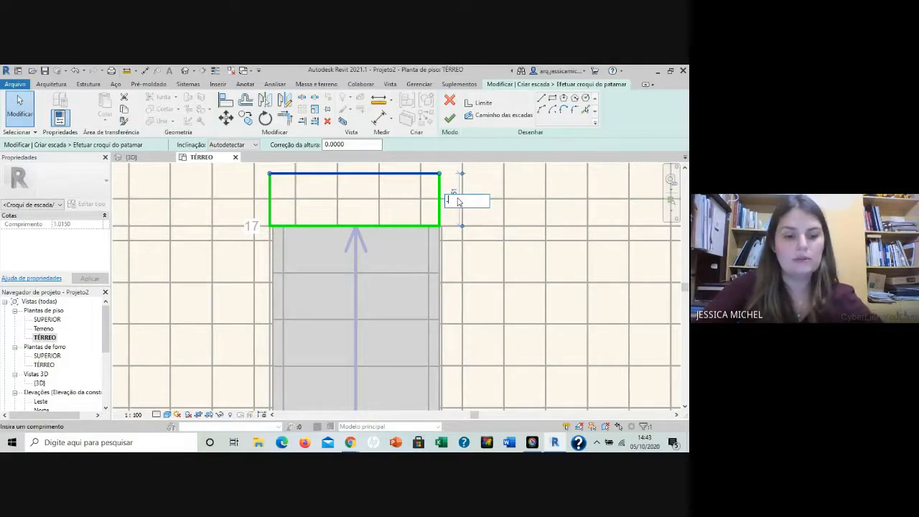
pyautogui.press('Return')
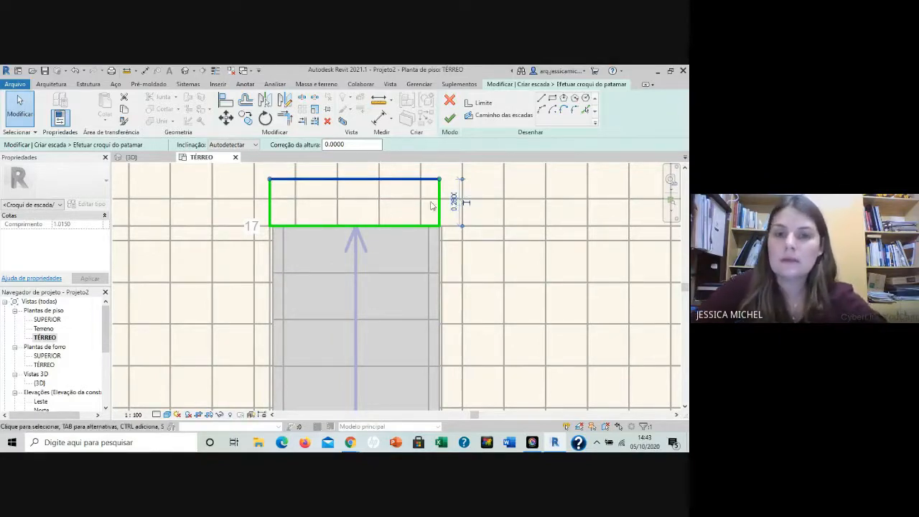
# Set the landing's width to 1 m and finish the landing sketch
pyautogui.click(271, 212)
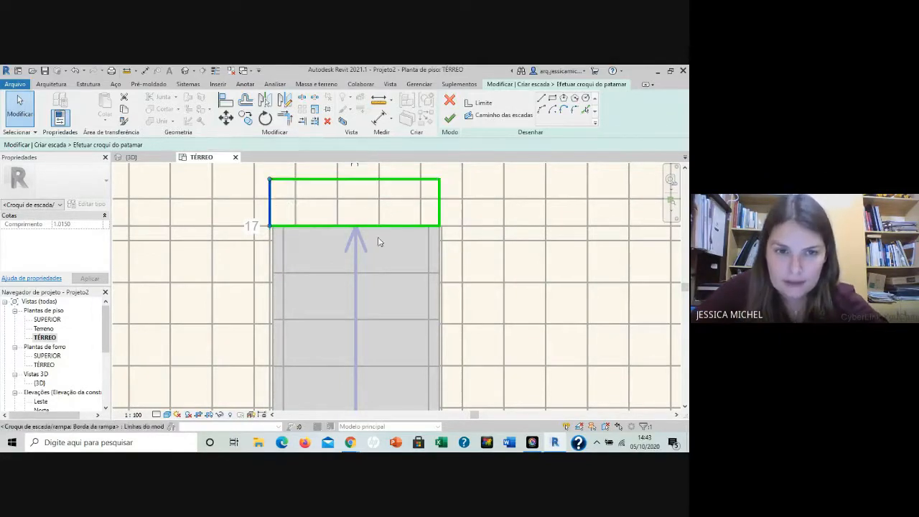
pyautogui.scroll(-1, 376, 252)
pyautogui.scroll(1, 358, 191)
pyautogui.click(355, 192)
pyautogui.write('1')
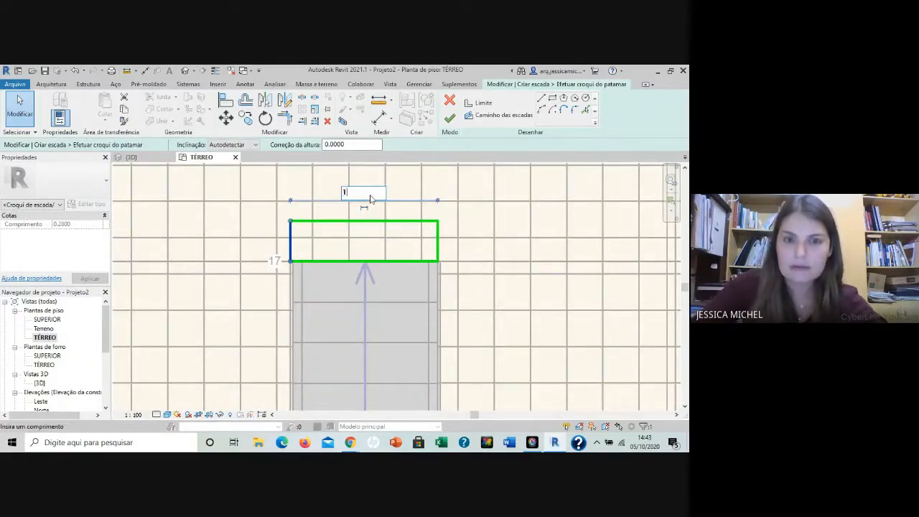
pyautogui.press('Return')
pyautogui.click(474, 263)
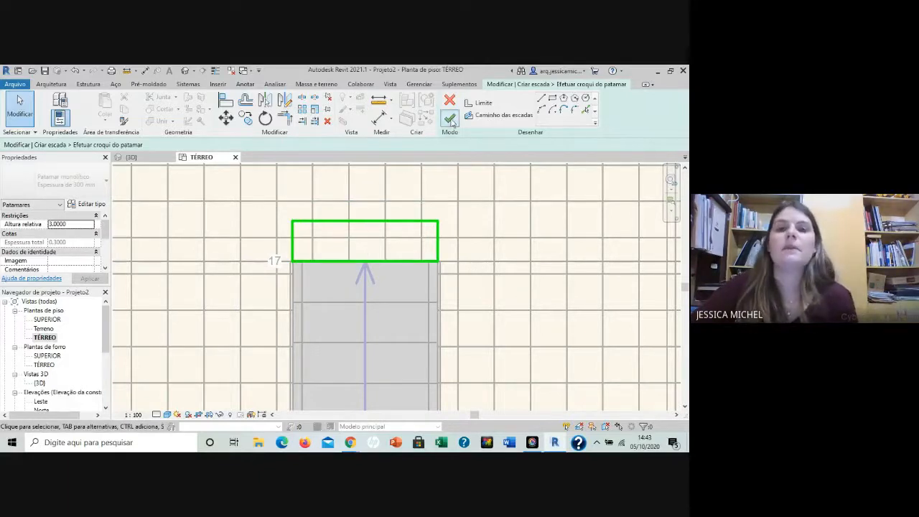
pyautogui.click(451, 119)
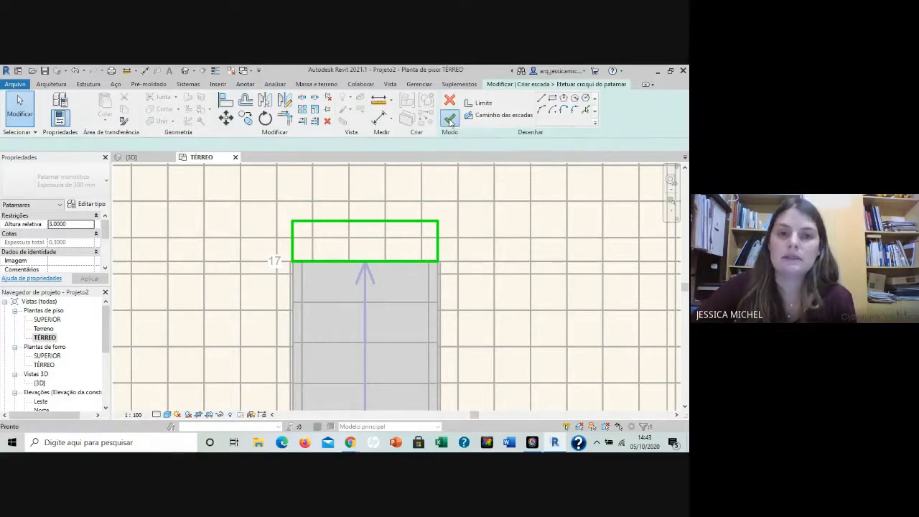
pyautogui.click(467, 297)
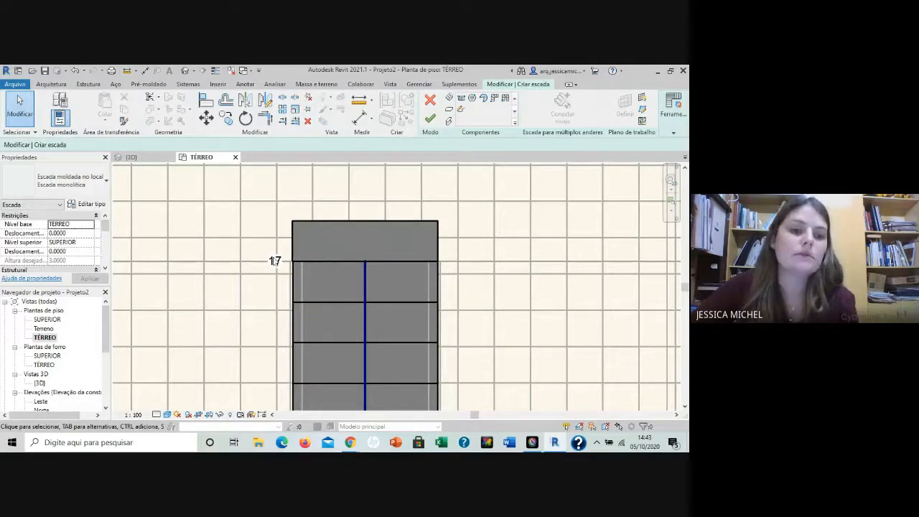
# In the 3D view, examine how the new landing meets the last step and the upper floor slab's edge
pyautogui.doubleClick(40, 383)
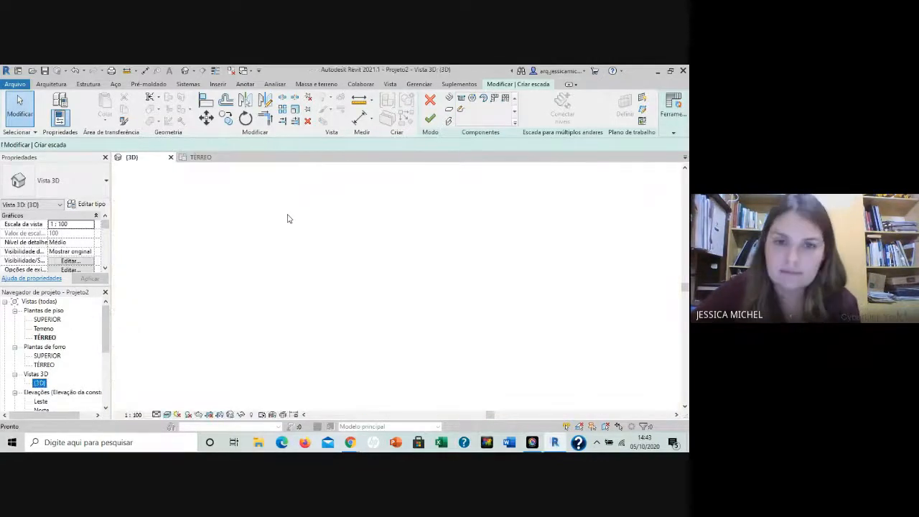
pyautogui.scroll(3, 365, 250)
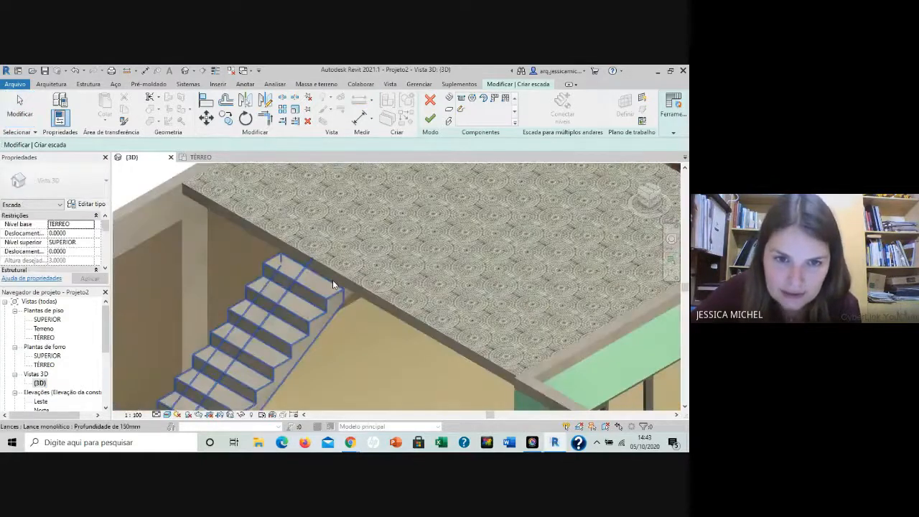
pyautogui.scroll(2, 333, 280)
pyautogui.scroll(-2, 395, 225)
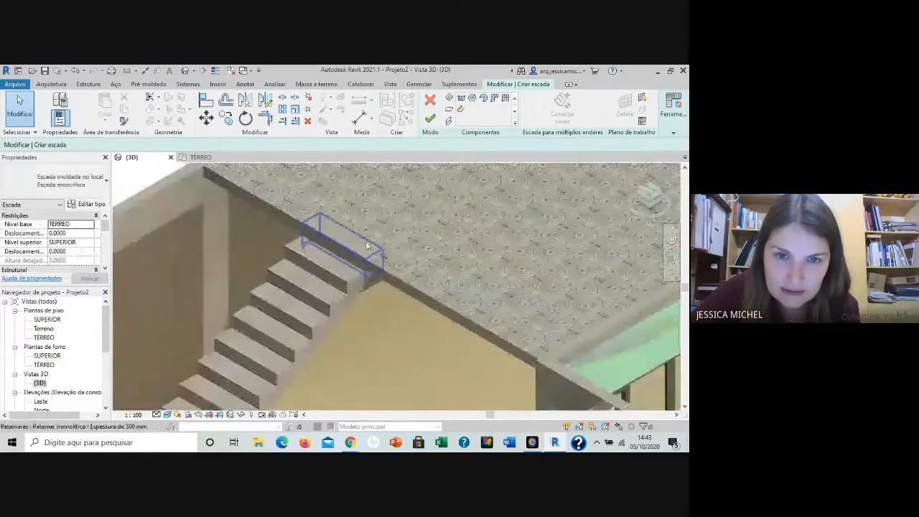
pyautogui.scroll(-2, 354, 245)
pyautogui.scroll(2, 368, 232)
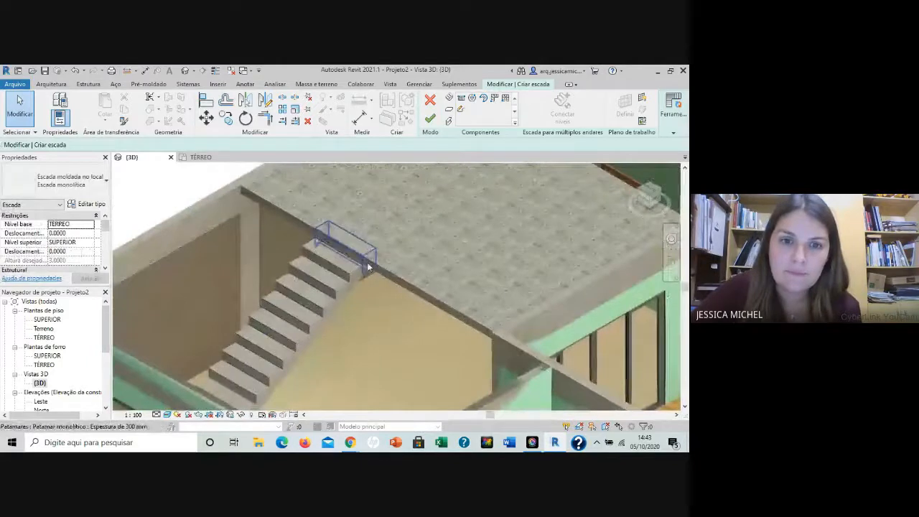
pyautogui.scroll(4, 360, 268)
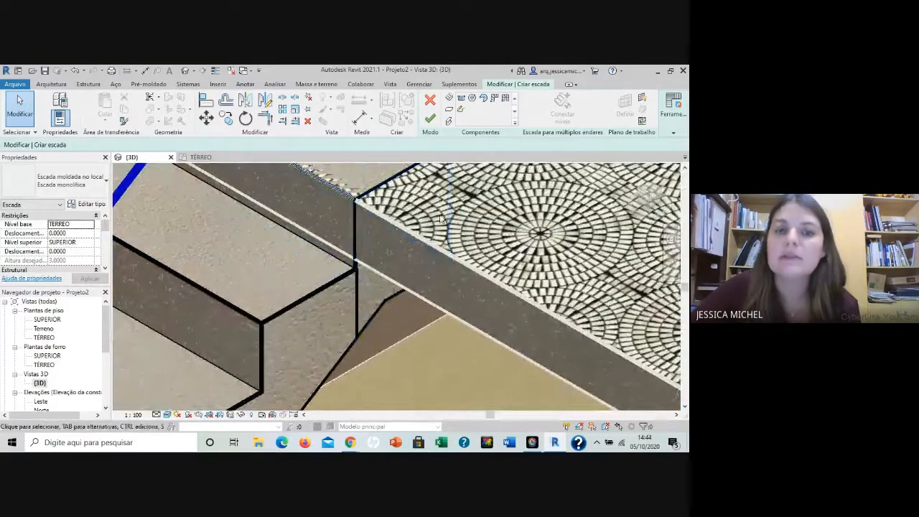
pyautogui.scroll(-3, 363, 267)
pyautogui.scroll(-1, 362, 268)
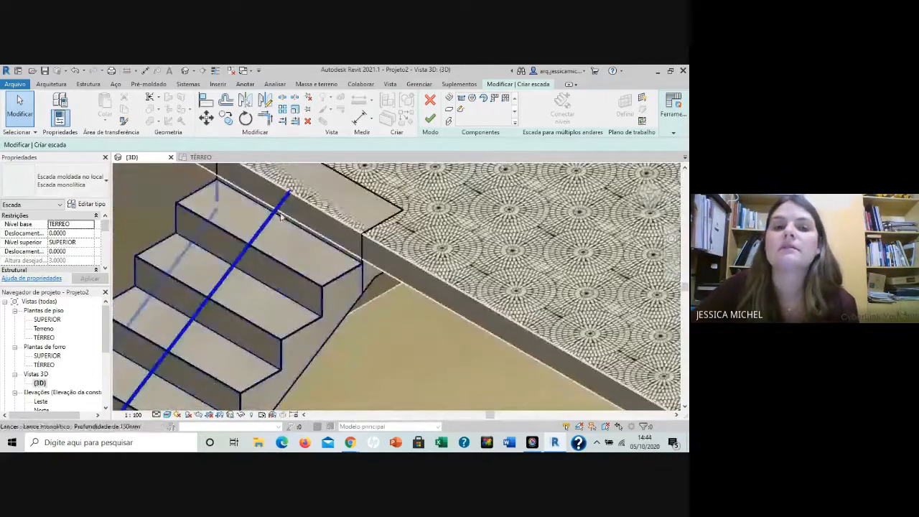
pyautogui.scroll(-2, 460, 201)
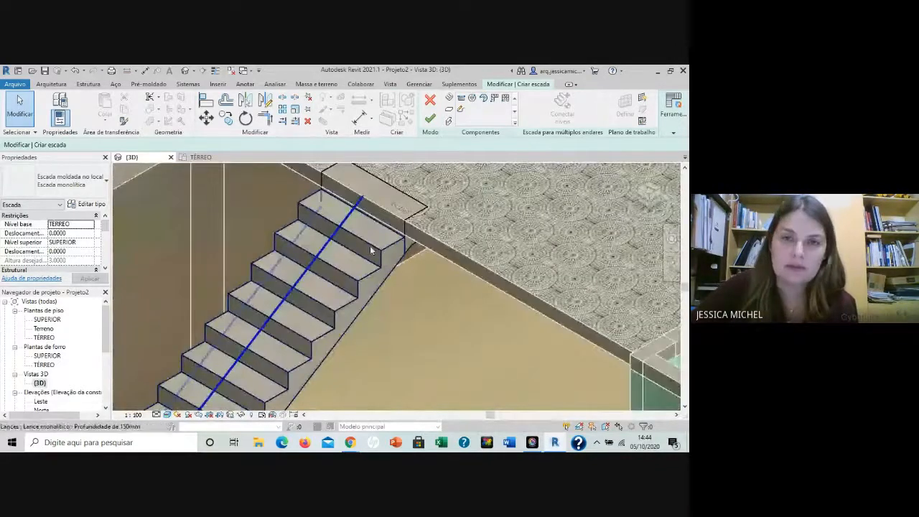
# Finish editing the stair with its new landing and dismiss the railing continuity warning
pyautogui.click(429, 118)
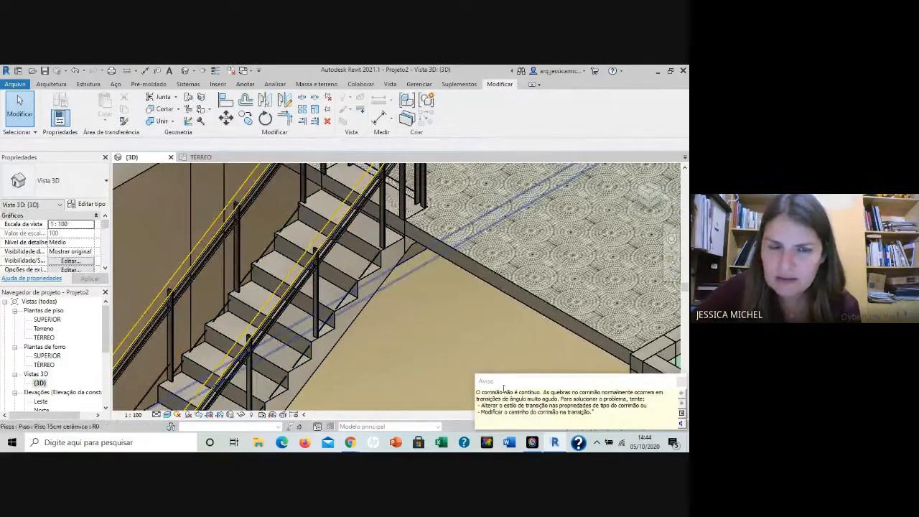
pyautogui.scroll(-3, 491, 328)
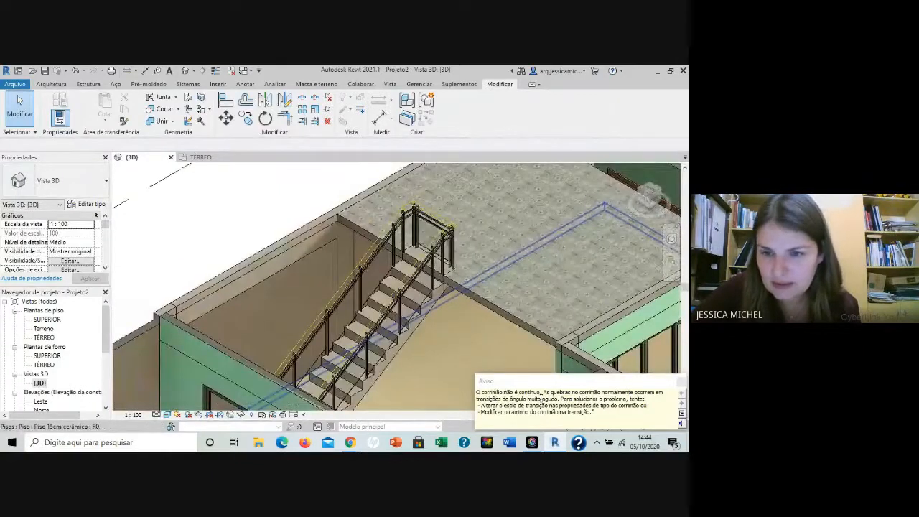
pyautogui.click(683, 383)
# Try to delete the segment across the landing's far end from the railing's sketched path
pyautogui.click(430, 222)
pyautogui.scroll(2, 431, 216)
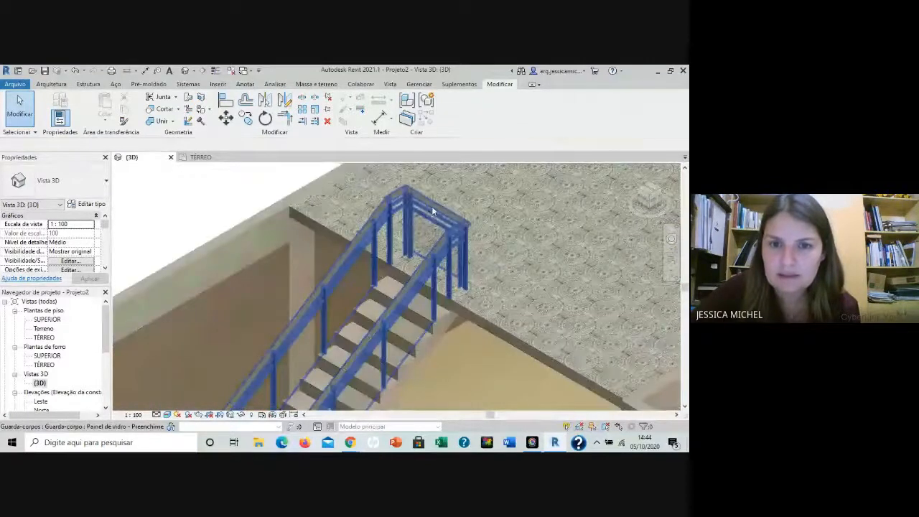
pyautogui.doubleClick(435, 208)
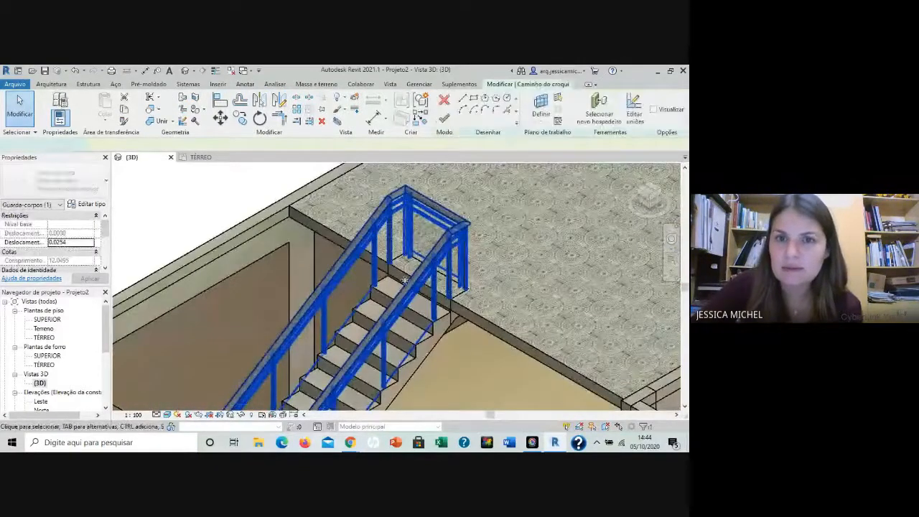
pyautogui.scroll(-4, 433, 217)
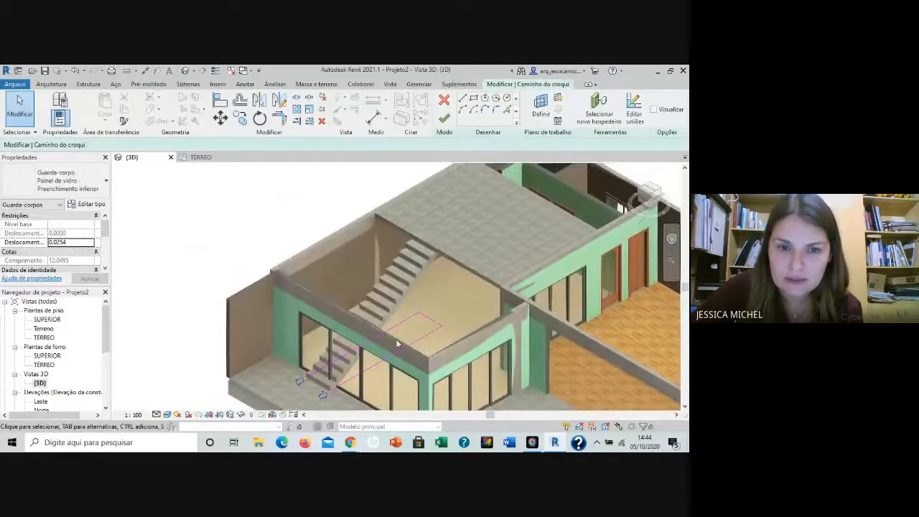
pyautogui.click(430, 321)
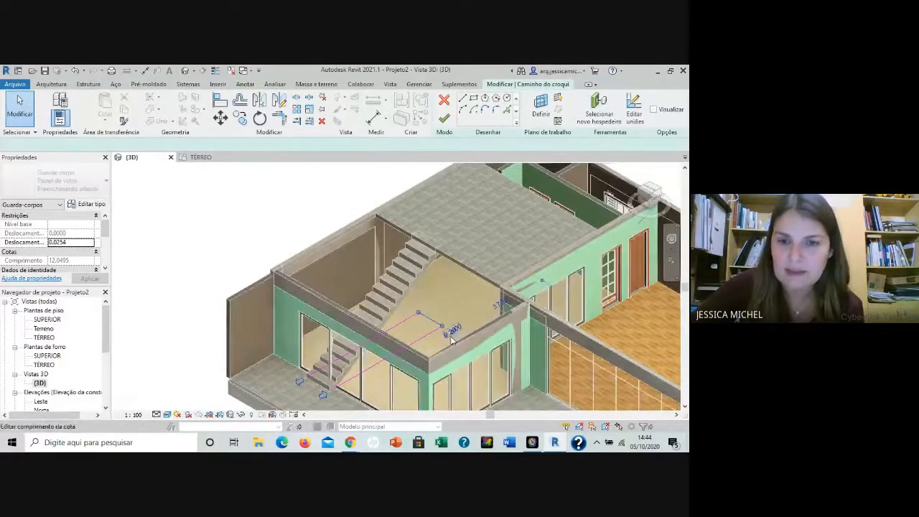
pyautogui.press('Delete')
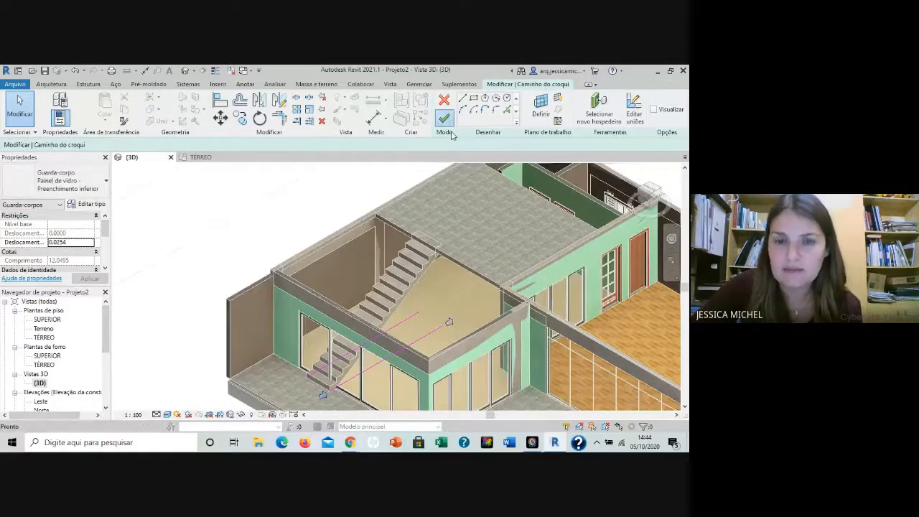
pyautogui.click(444, 119)
pyautogui.click(605, 417)
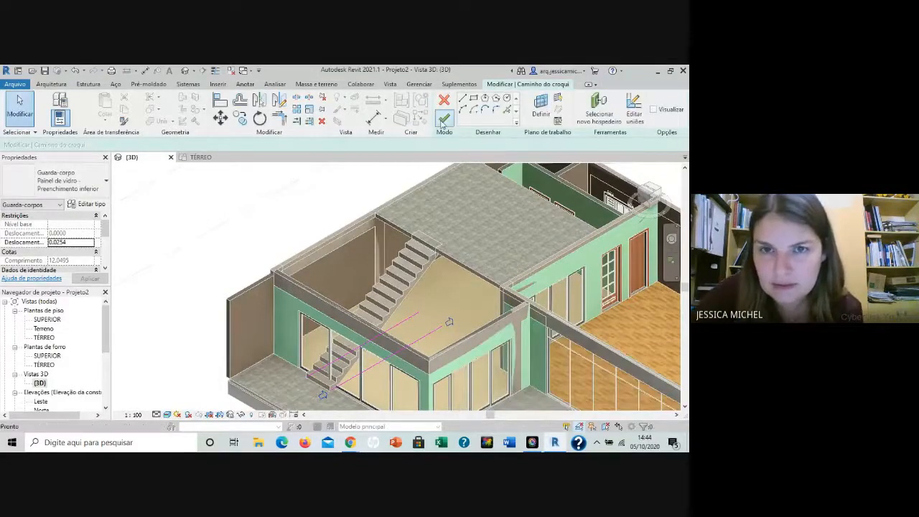
pyautogui.click(445, 119)
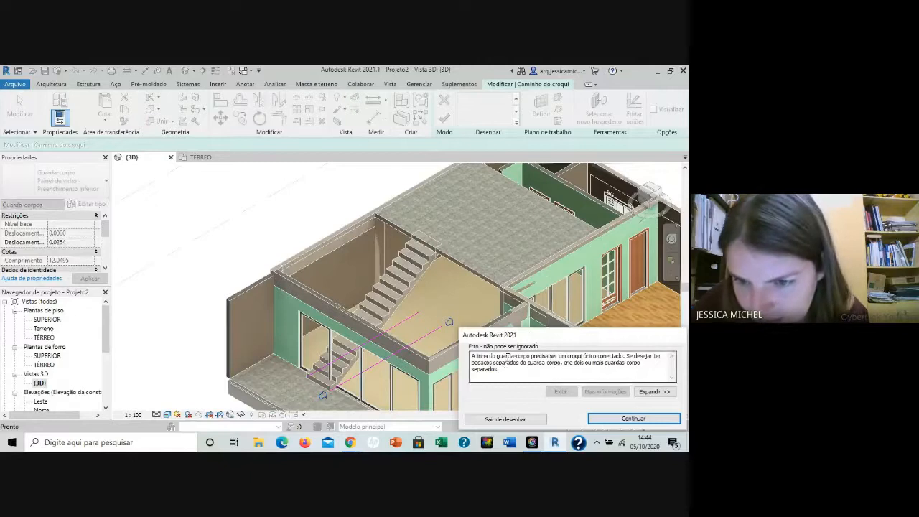
pyautogui.click(505, 420)
pyautogui.click(365, 265)
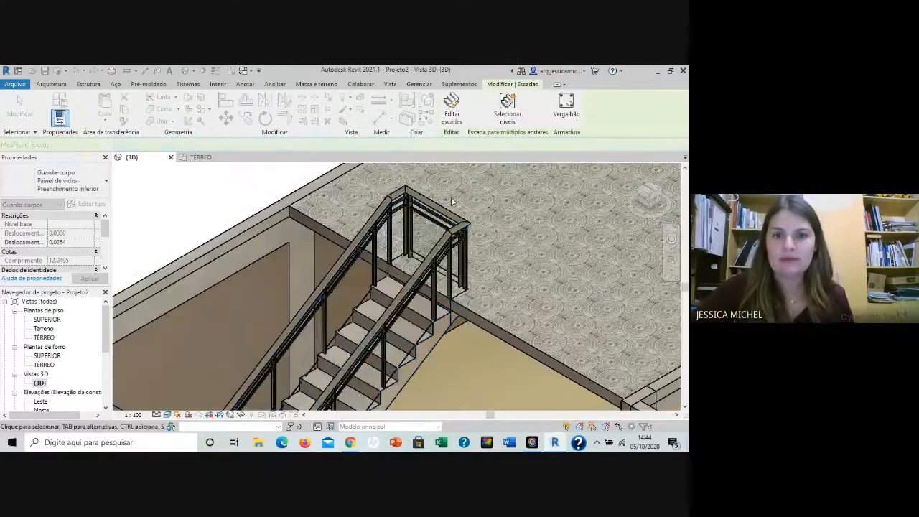
# Try to open the glass-panel railing's path by deleting its landing-end segment, and discard the sketch edits
pyautogui.click(430, 203)
pyautogui.scroll(-3, 496, 212)
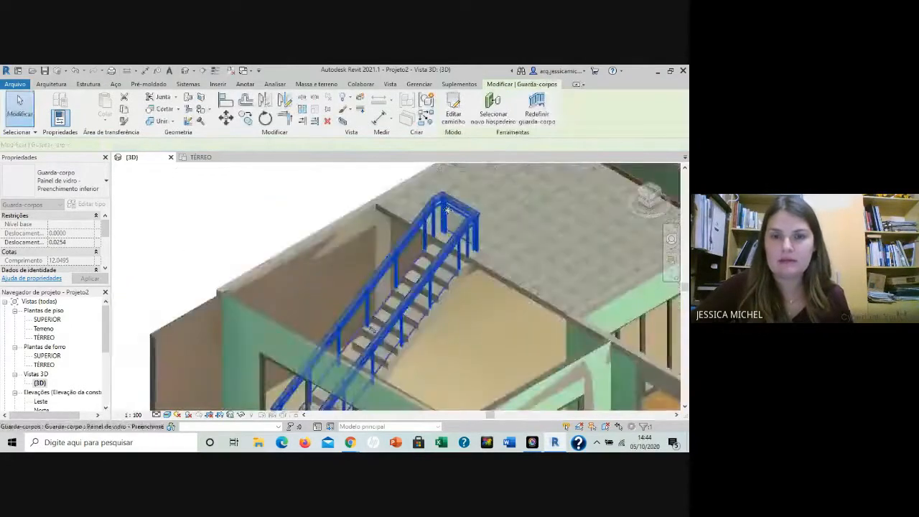
pyautogui.doubleClick(459, 211)
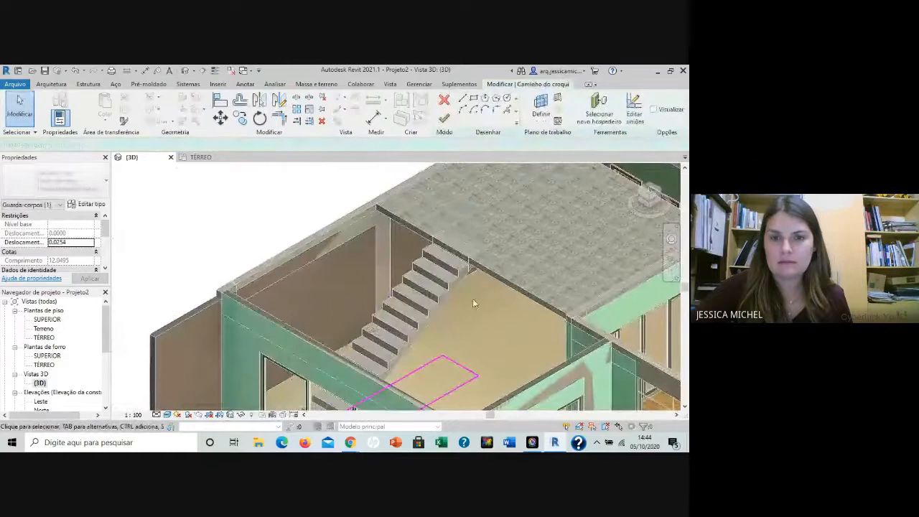
pyautogui.click(456, 364)
pyautogui.press('Delete')
pyautogui.click(443, 118)
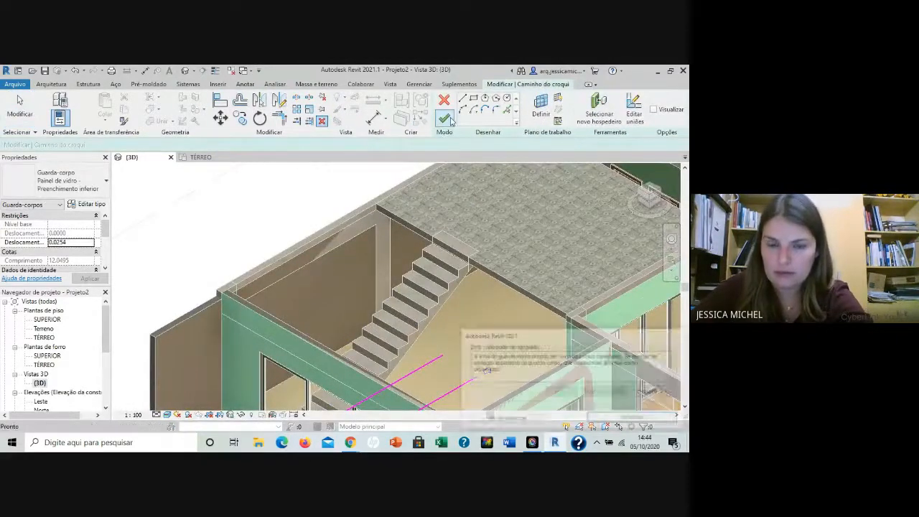
pyautogui.click(623, 419)
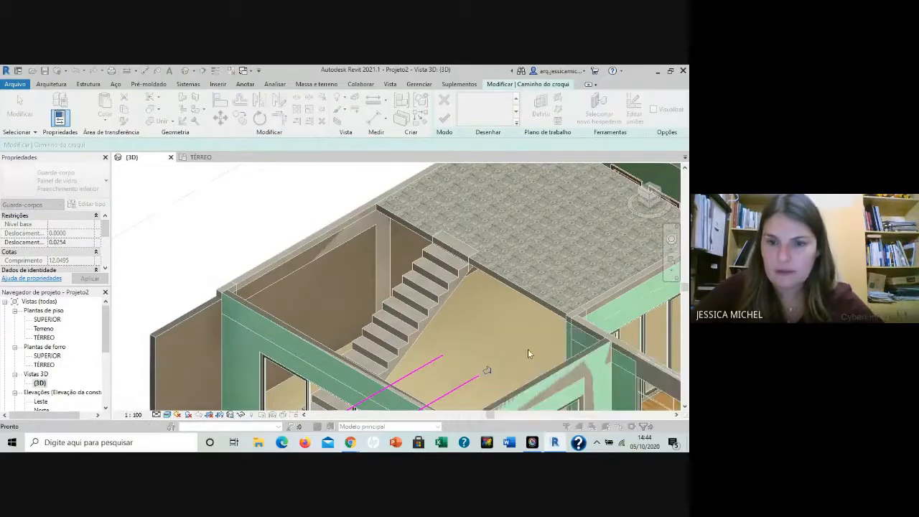
pyautogui.click(442, 123)
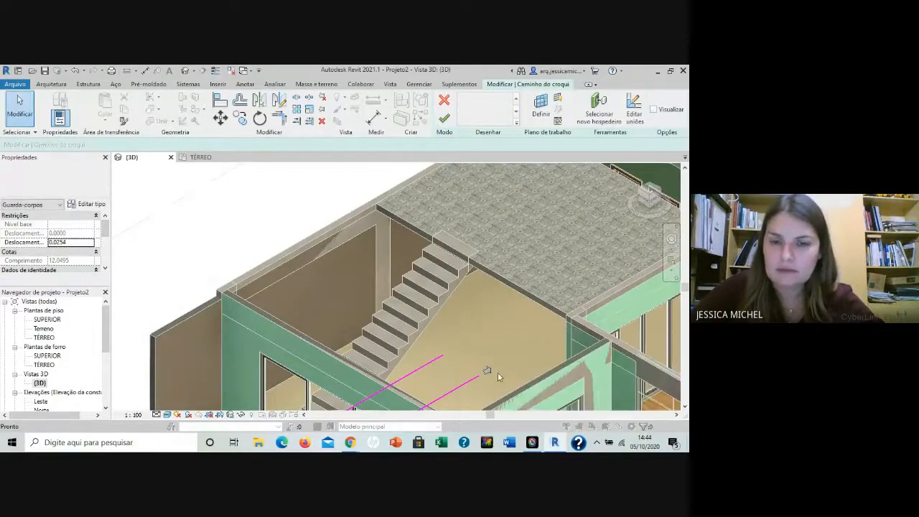
pyautogui.click(502, 419)
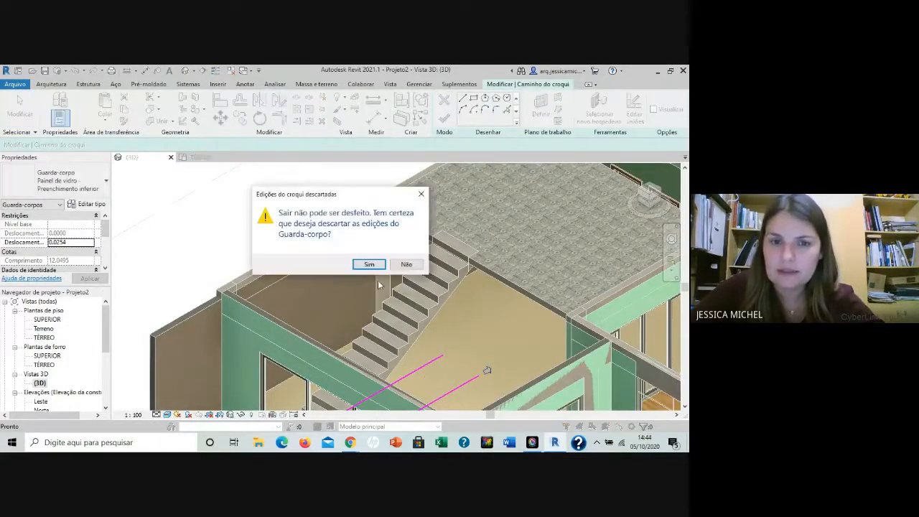
pyautogui.click(368, 264)
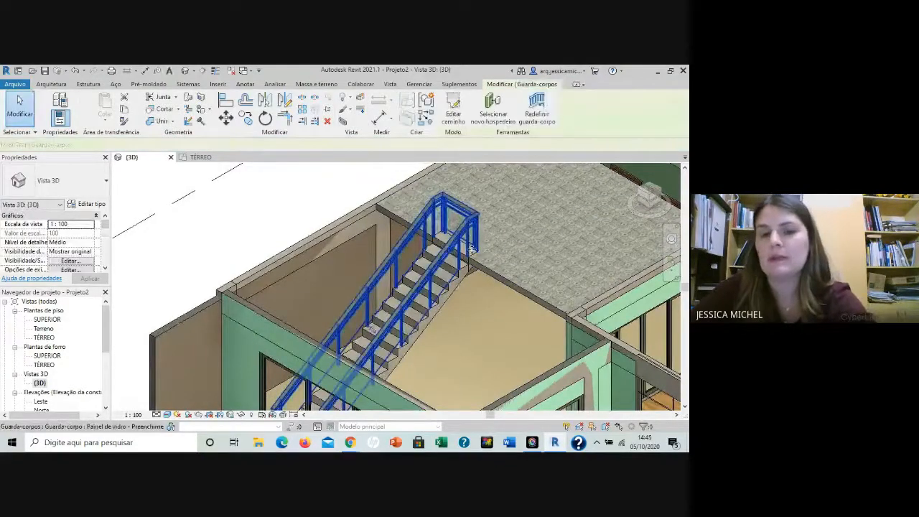
# Delete the glass-panel railing from the stair and open the TÉRREO floor plan at the stair
pyautogui.press('Delete')
pyautogui.scroll(-5, 502, 183)
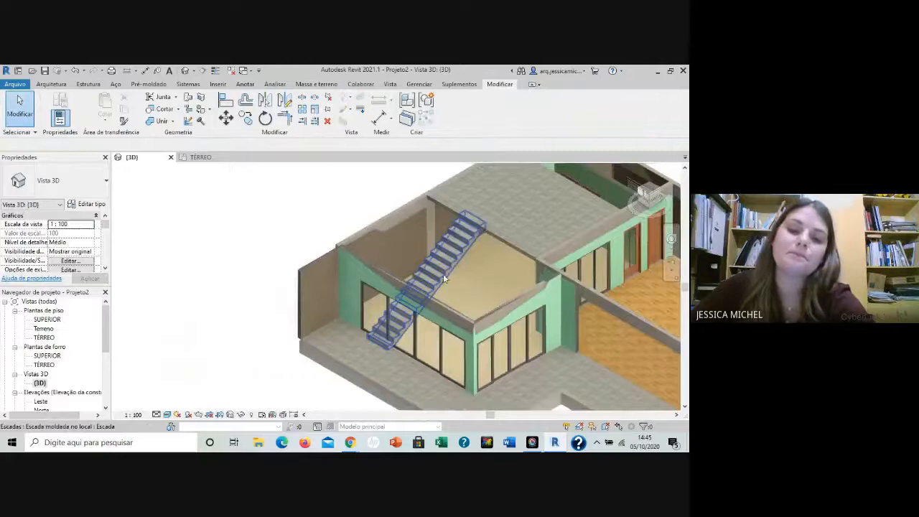
pyautogui.click(43, 338)
pyautogui.doubleClick(44, 340)
pyautogui.scroll(-5, 302, 256)
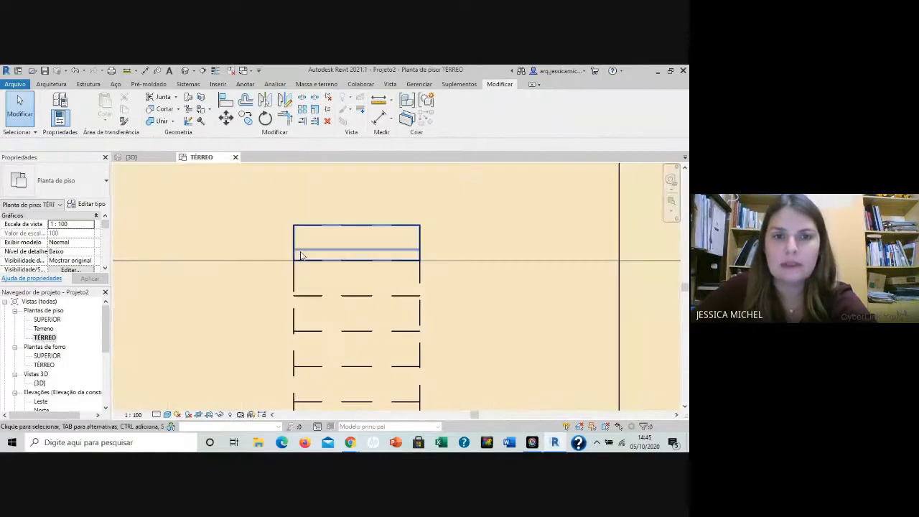
# Place a 1100mm railing on the stair's treads with the stair/ramp placement option and dismiss the continuity warning
pyautogui.click(52, 84)
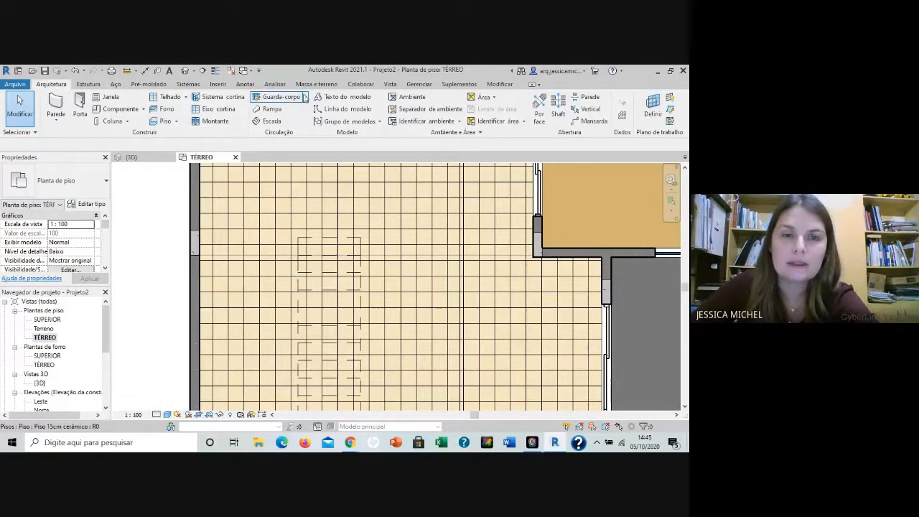
pyautogui.click(305, 97)
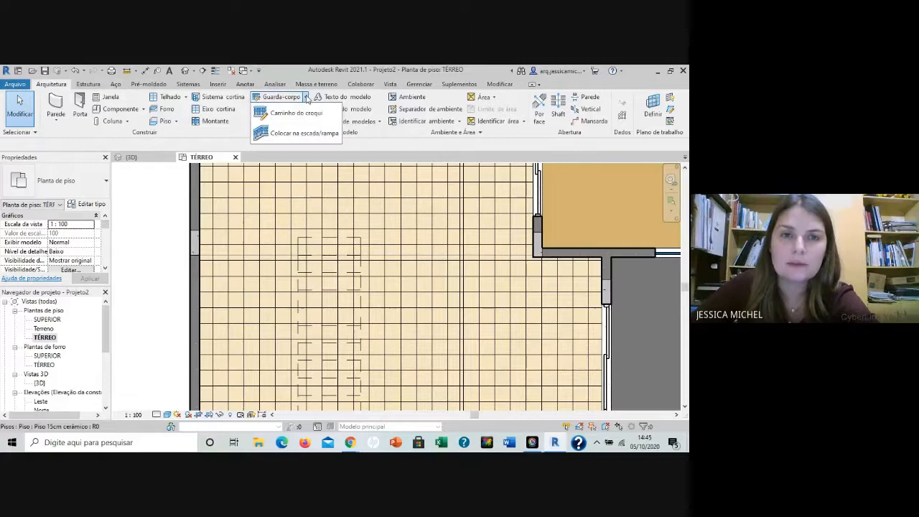
pyautogui.click(311, 136)
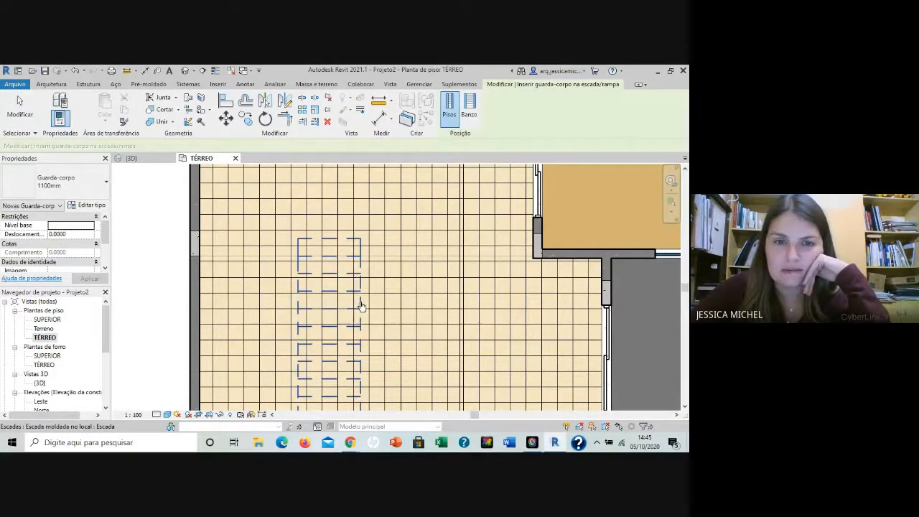
pyautogui.click(362, 305)
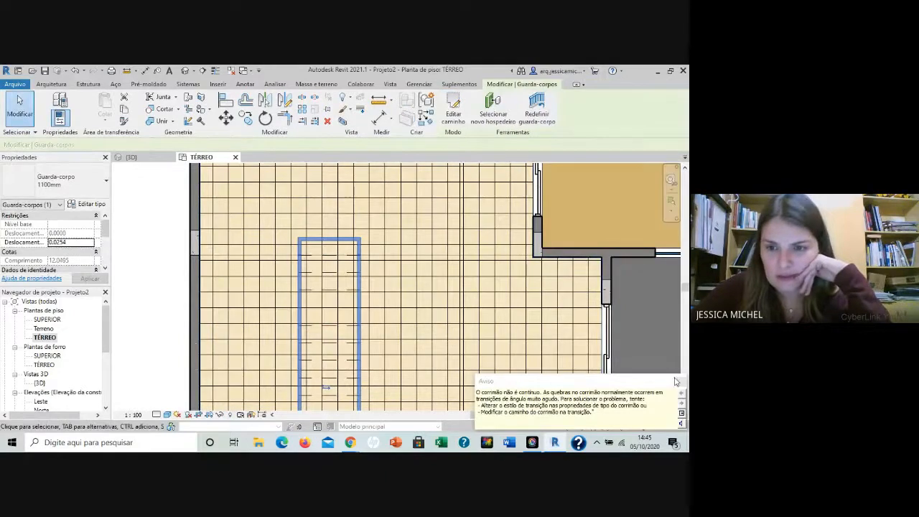
pyautogui.click(681, 382)
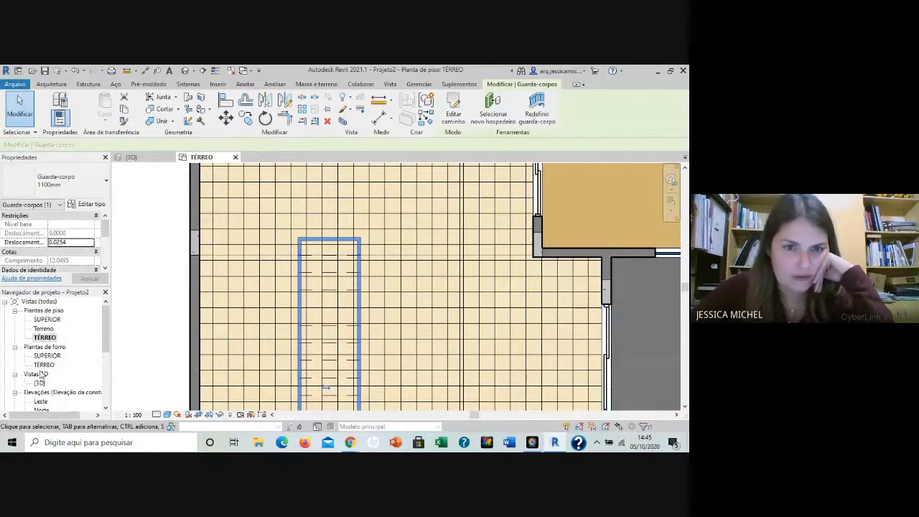
# Try to remove the landing-end segment from the 1100mm railing's path in plan, and discard the sketch edits
pyautogui.doubleClick(332, 238)
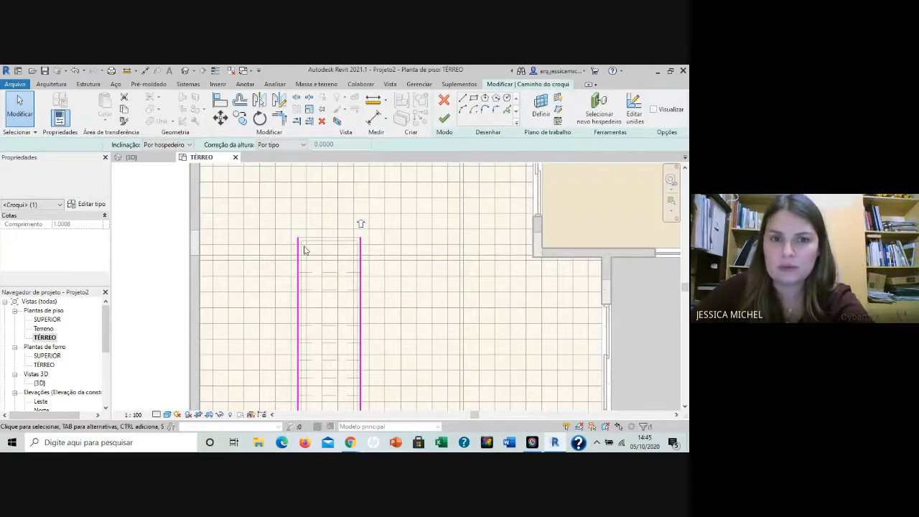
pyautogui.click(445, 121)
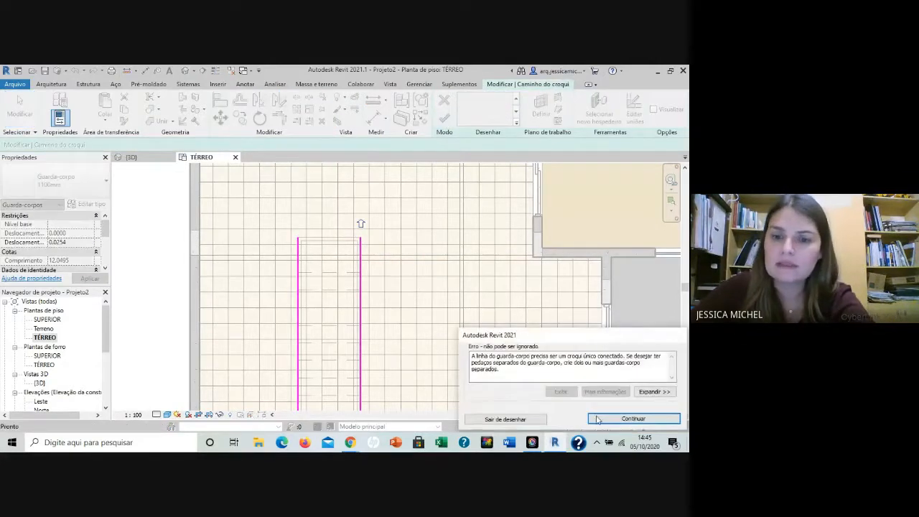
pyautogui.click(622, 419)
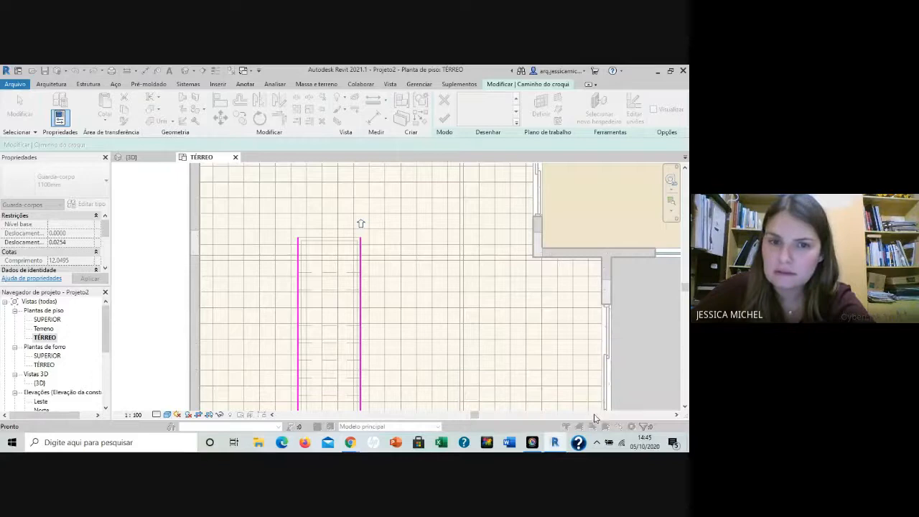
pyautogui.scroll(3, 417, 219)
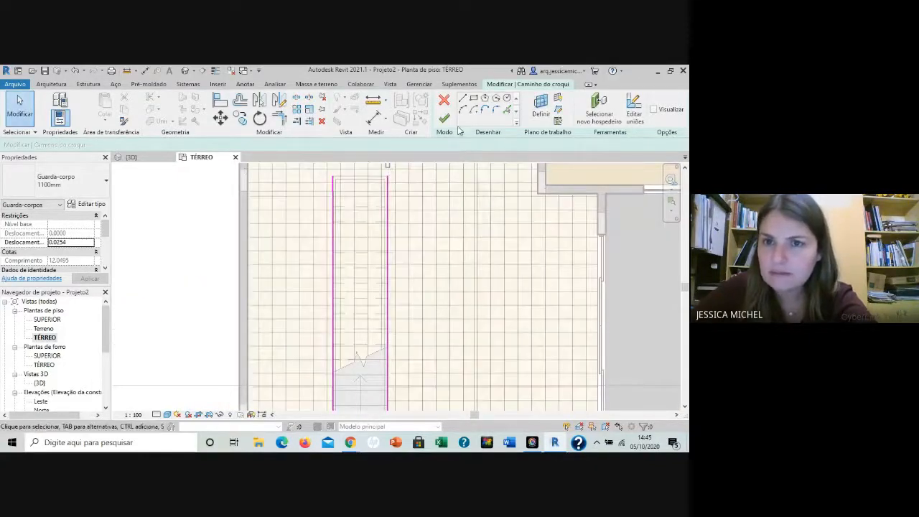
pyautogui.click(449, 122)
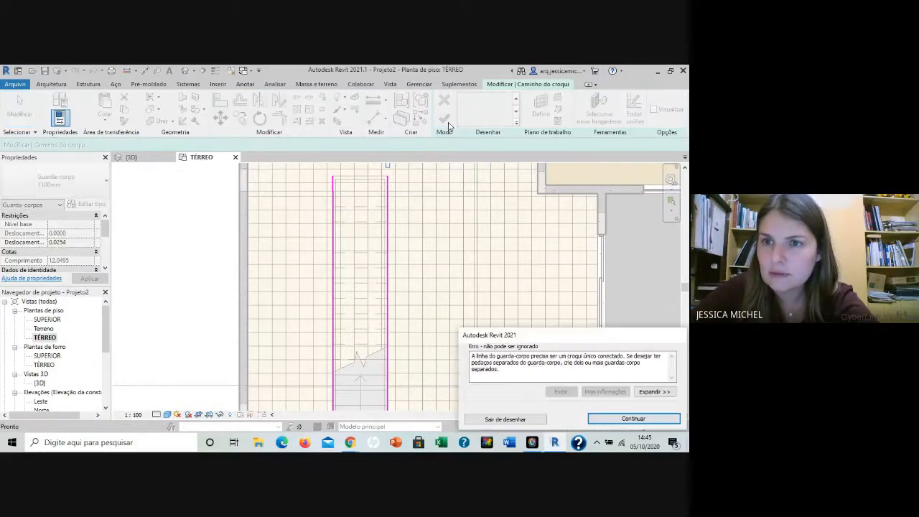
pyautogui.click(506, 421)
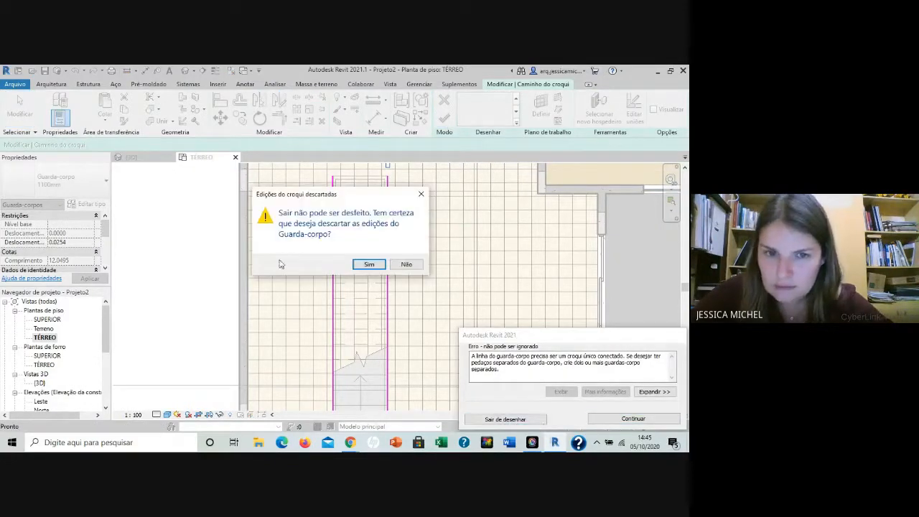
pyautogui.click(369, 265)
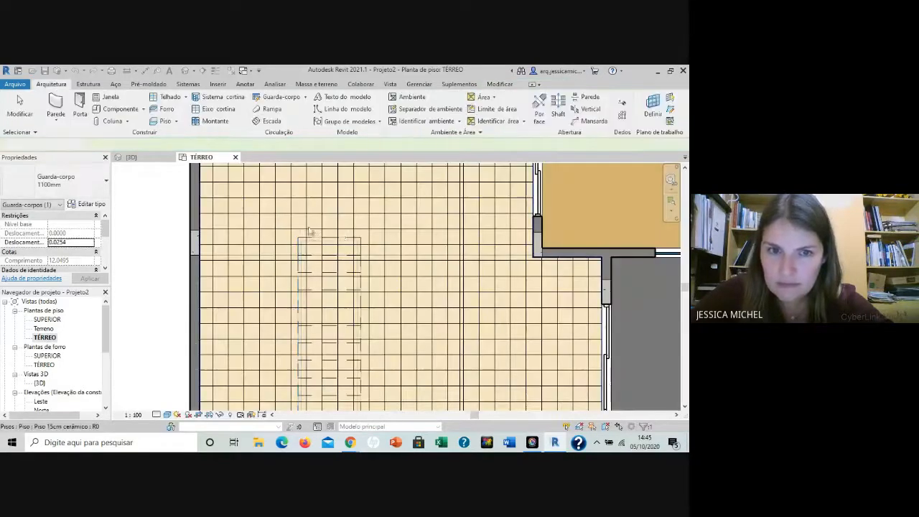
# Delete the 1100mm railing that wraps around the stair's landing
pyautogui.click(330, 246)
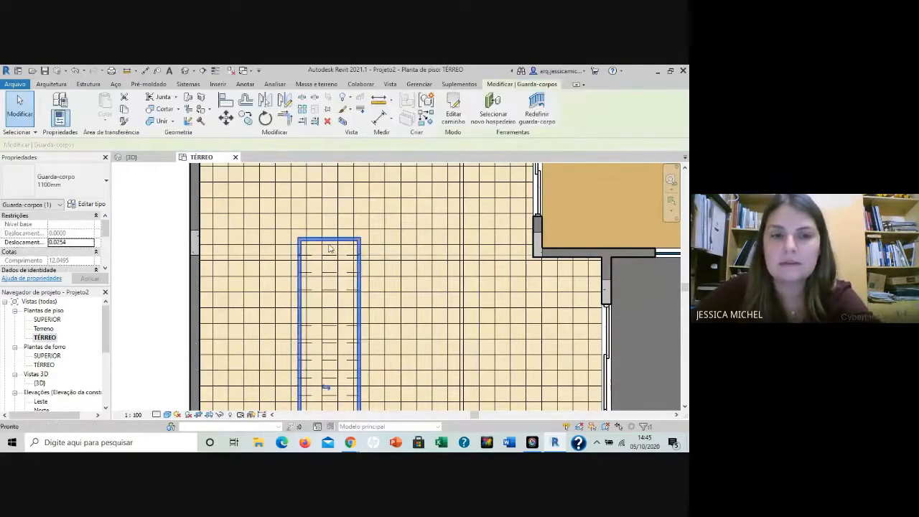
pyautogui.press('Escape')
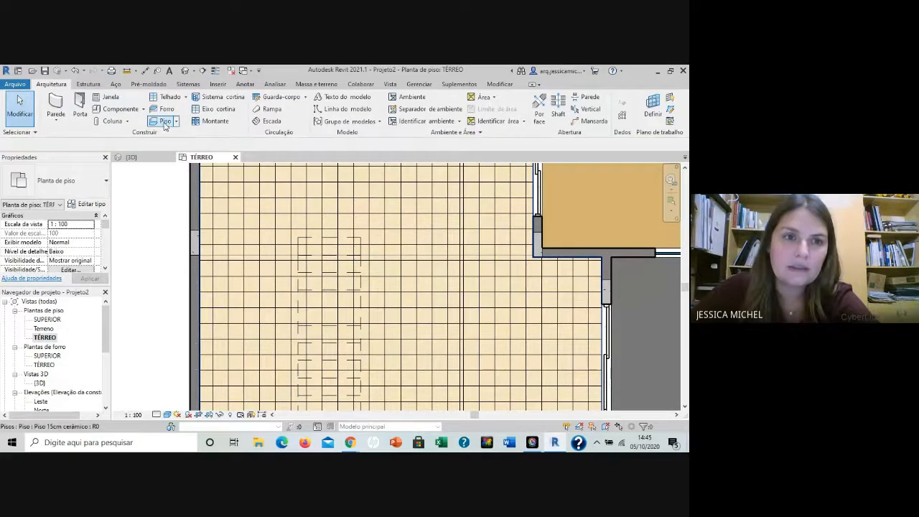
# Sketch a straight 1100mm railing about 4.77 m long on TÉRREO, along the stair's right-hand edge from first step to landing end
pyautogui.click(305, 97)
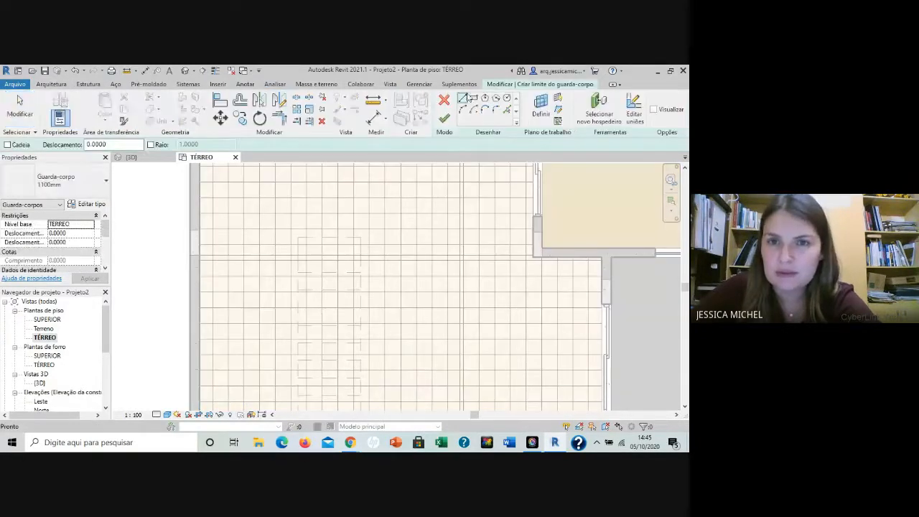
pyautogui.scroll(4, 402, 370)
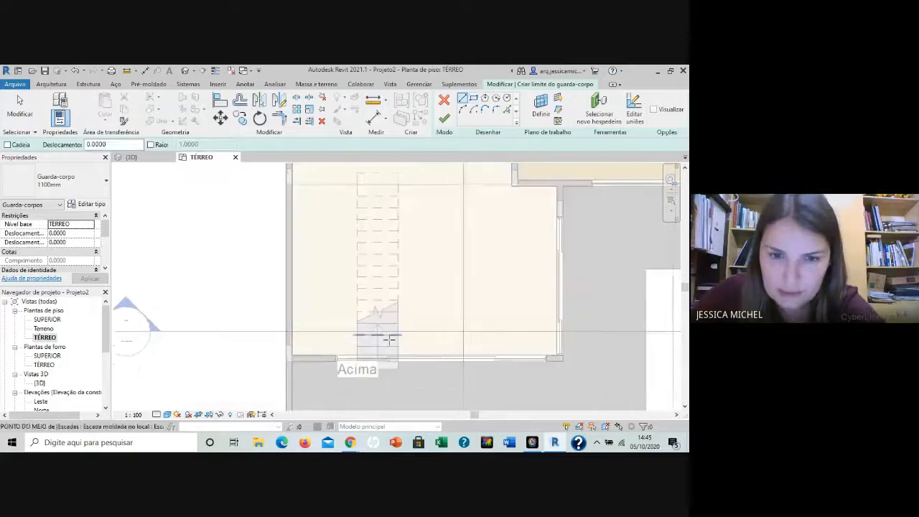
pyautogui.scroll(2, 404, 368)
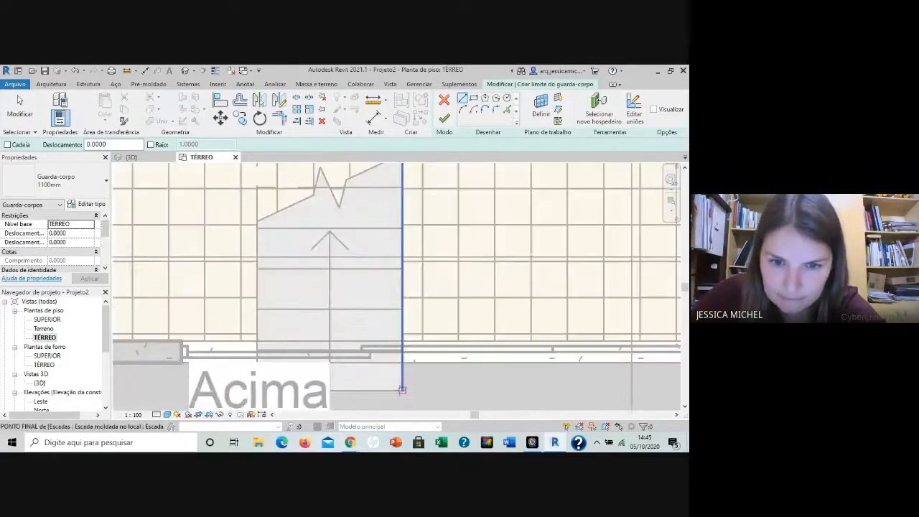
pyautogui.click(404, 365)
pyautogui.scroll(-4, 404, 367)
pyautogui.scroll(-3, 410, 392)
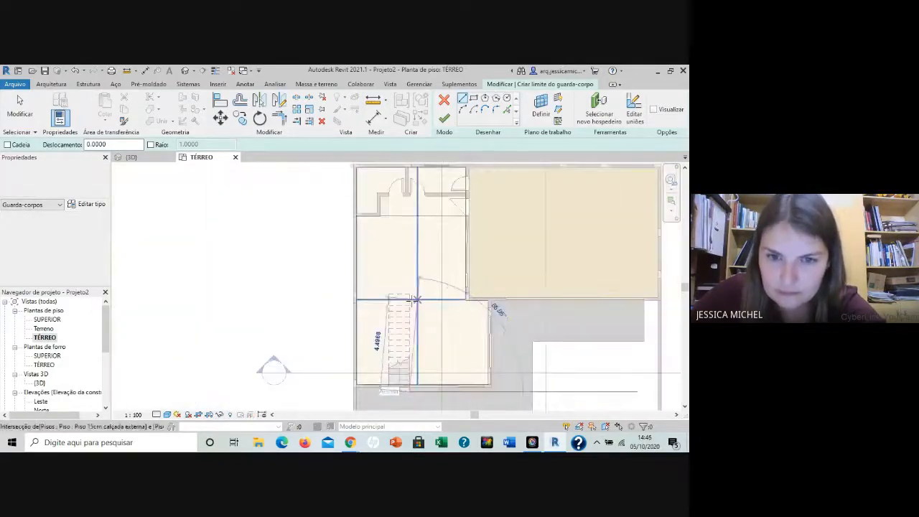
pyautogui.scroll(3, 410, 300)
pyautogui.scroll(2, 405, 286)
pyautogui.click(407, 286)
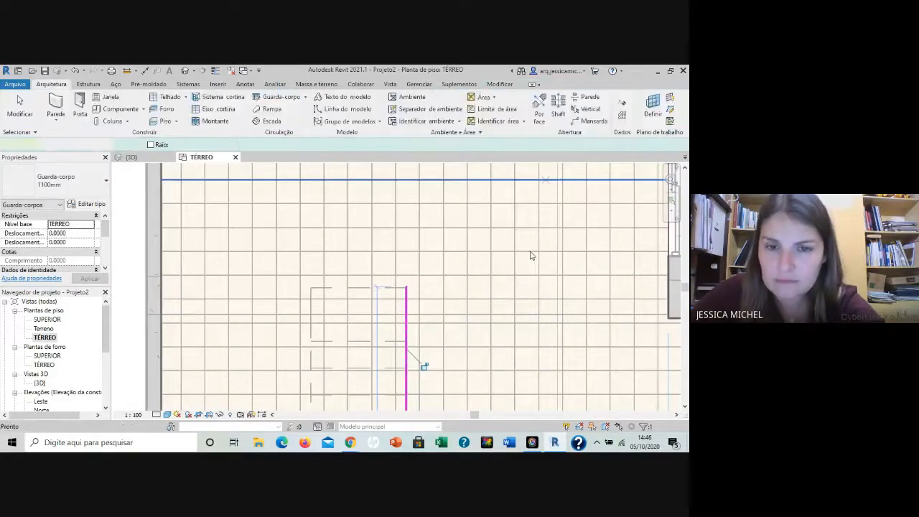
pyautogui.click(444, 118)
pyautogui.scroll(-2, 445, 191)
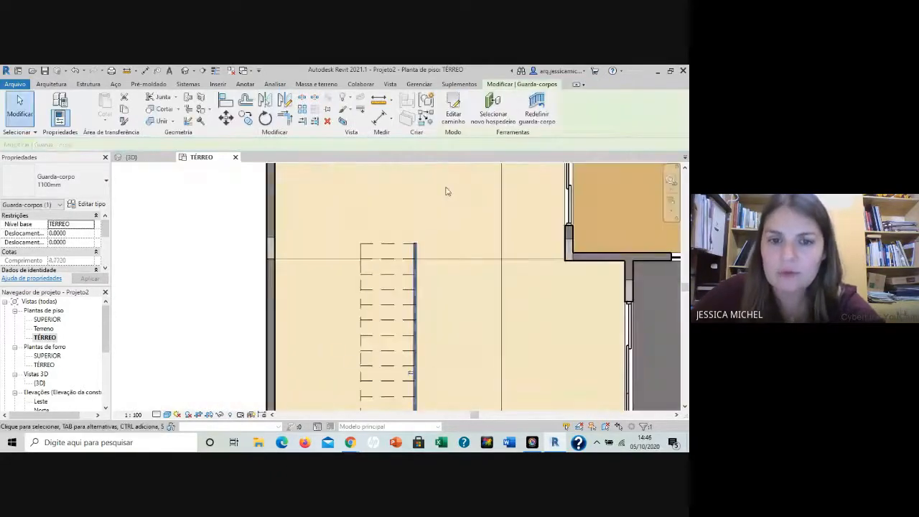
# In the 3D view, examine how the newly sketched railing sits relative to the stair
pyautogui.click(40, 383)
pyautogui.click(59, 384)
pyautogui.click(406, 269)
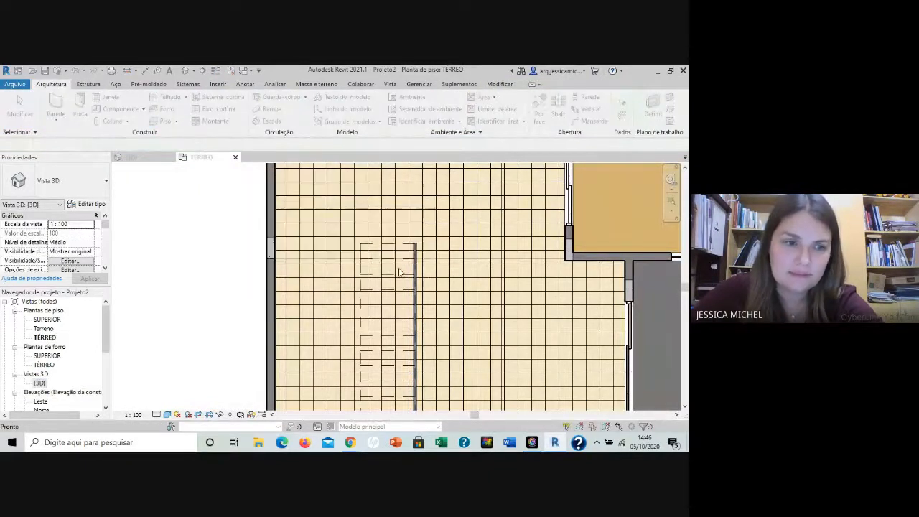
pyautogui.doubleClick(39, 383)
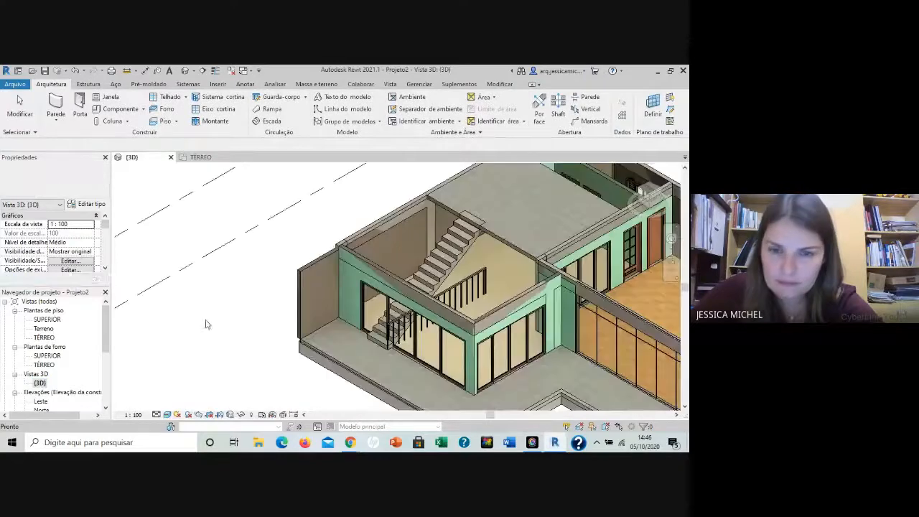
pyautogui.scroll(5, 451, 262)
pyautogui.click(457, 279)
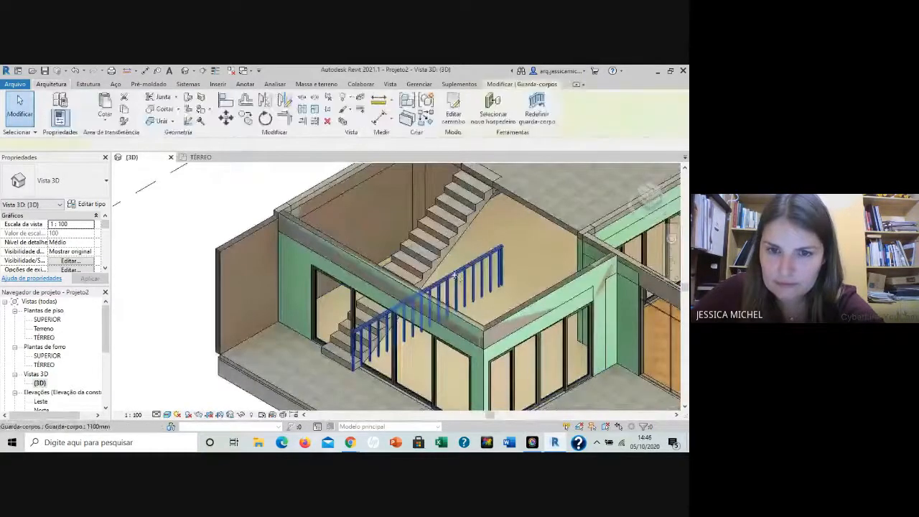
pyautogui.scroll(-4, 451, 258)
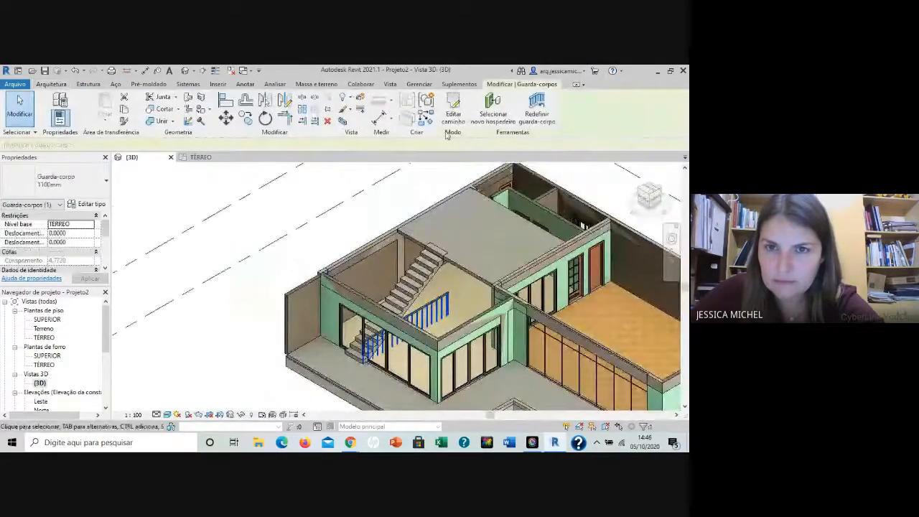
pyautogui.click(406, 287)
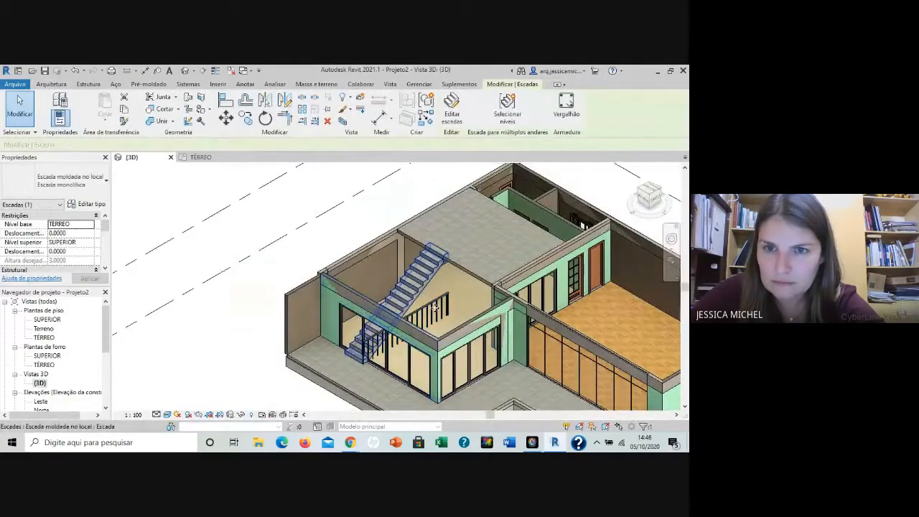
pyautogui.press('Escape')
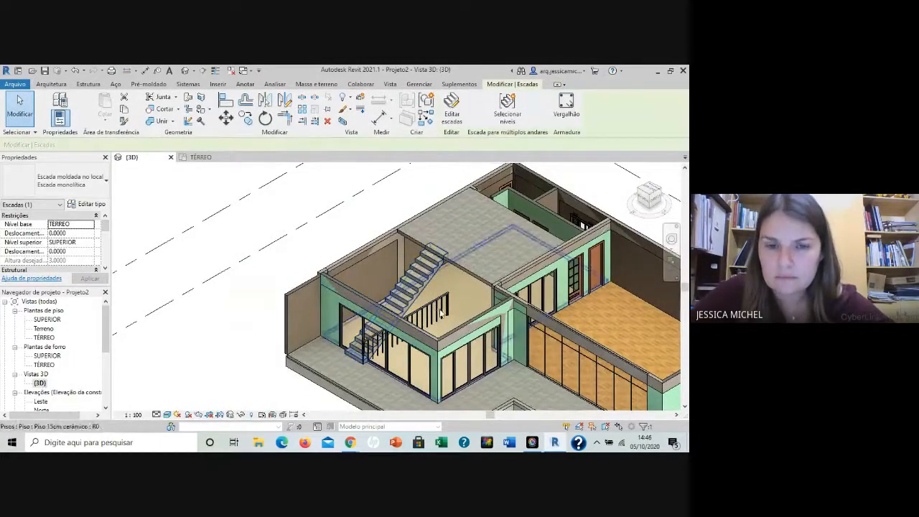
pyautogui.scroll(4, 435, 310)
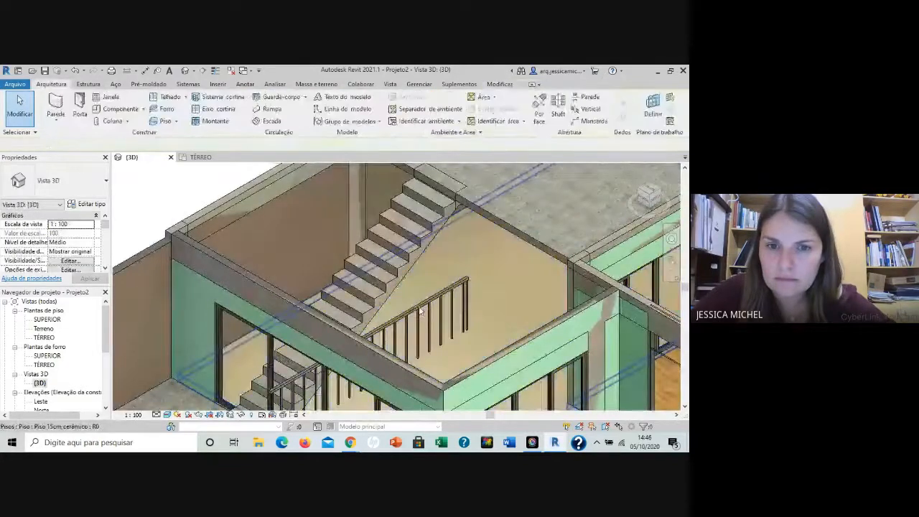
pyautogui.click(414, 314)
pyautogui.press('Escape')
pyautogui.scroll(-3, 426, 258)
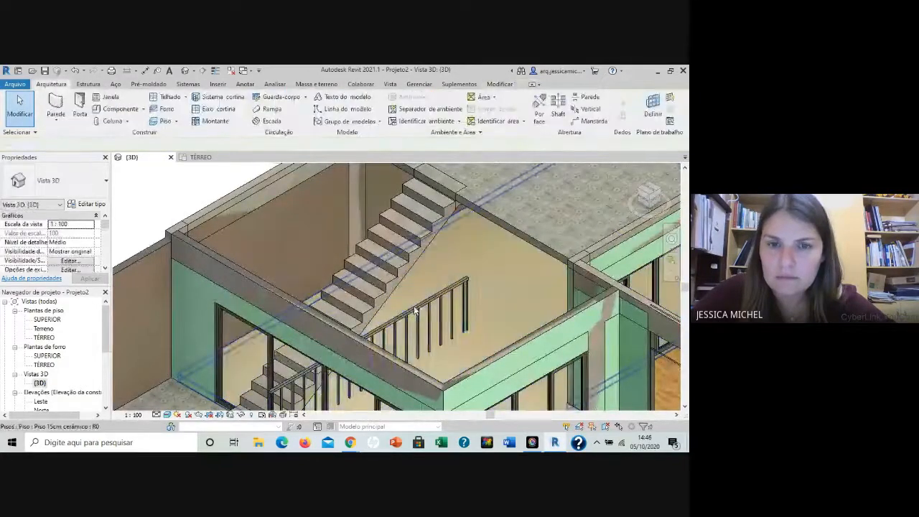
pyautogui.click(438, 228)
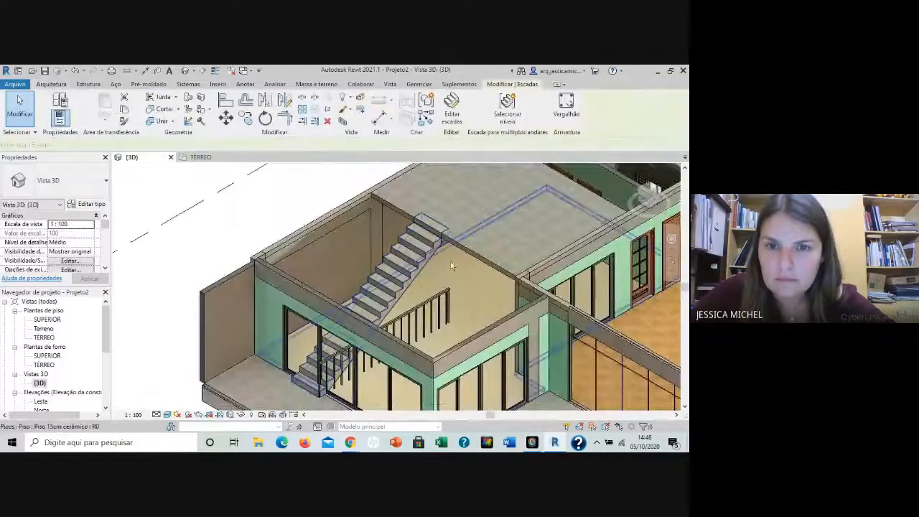
pyautogui.scroll(3, 451, 262)
pyautogui.press('Escape')
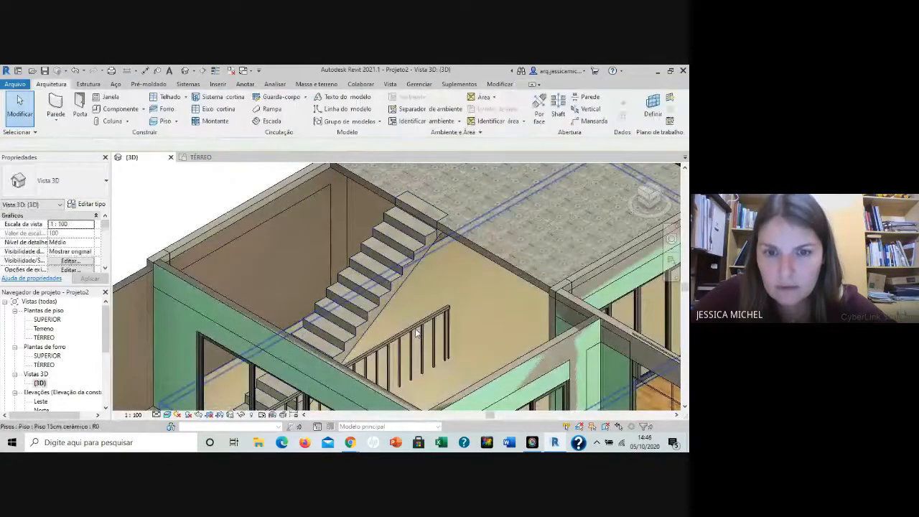
# Assign the straight 1100mm railing to the stair as its new host so it follows the steps
pyautogui.click(416, 332)
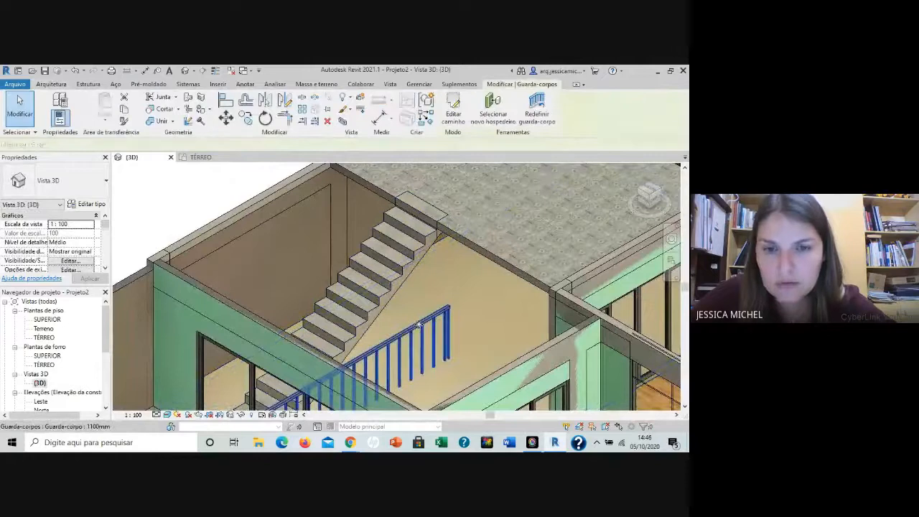
pyautogui.click(490, 118)
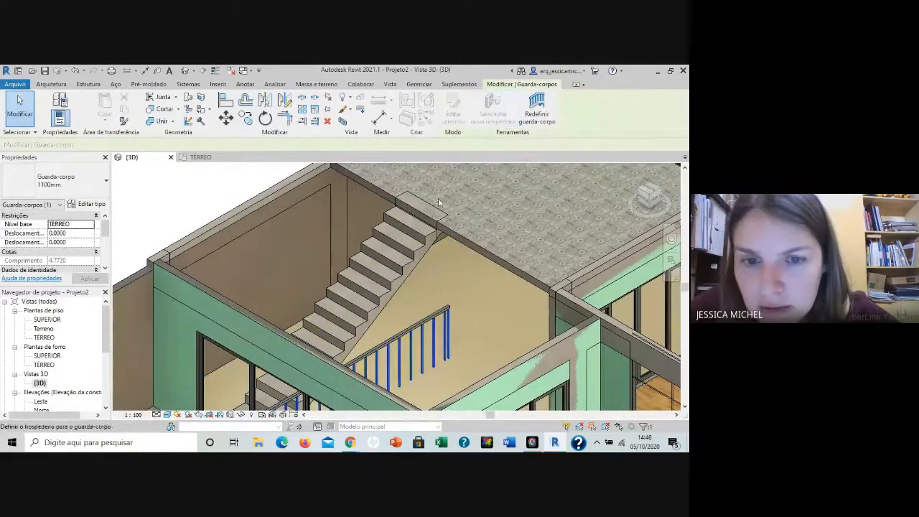
pyautogui.click(425, 291)
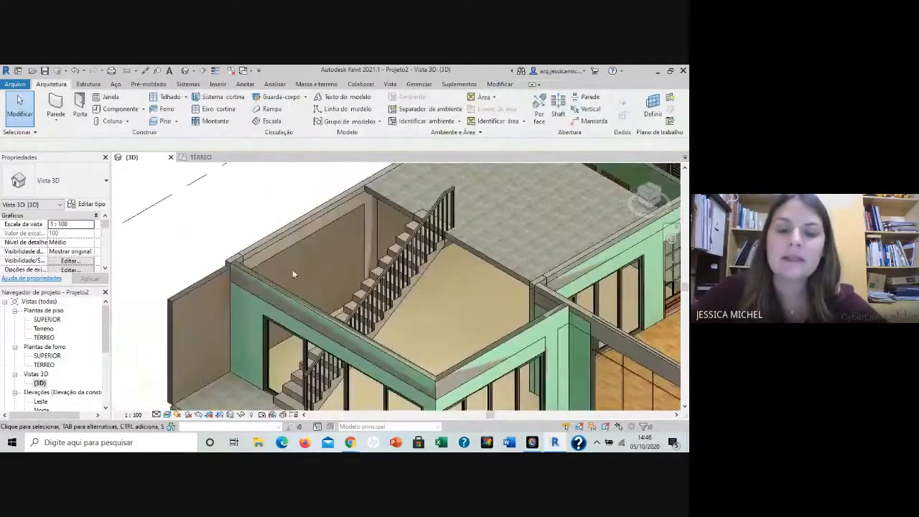
pyautogui.scroll(-1, 352, 221)
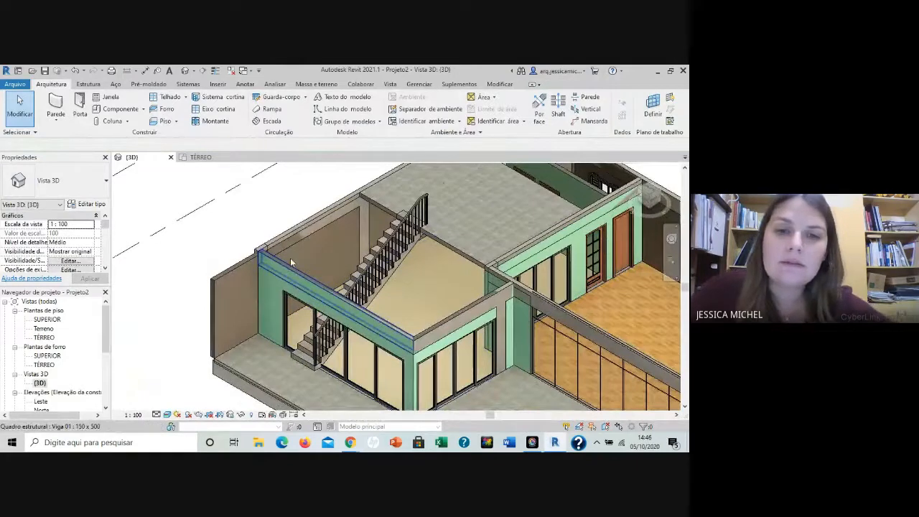
# Undo the 1100mm railing's host assignment to the stair
pyautogui.click(368, 268)
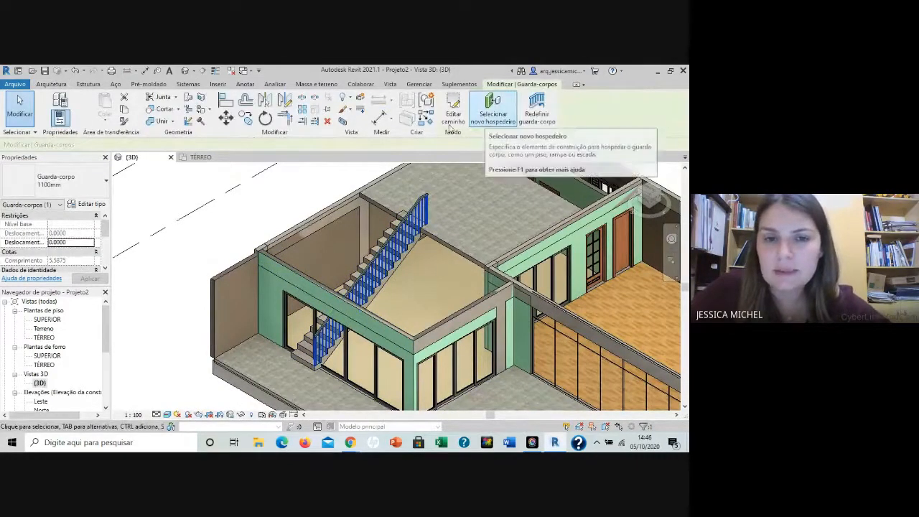
pyautogui.click(486, 124)
pyautogui.click(395, 297)
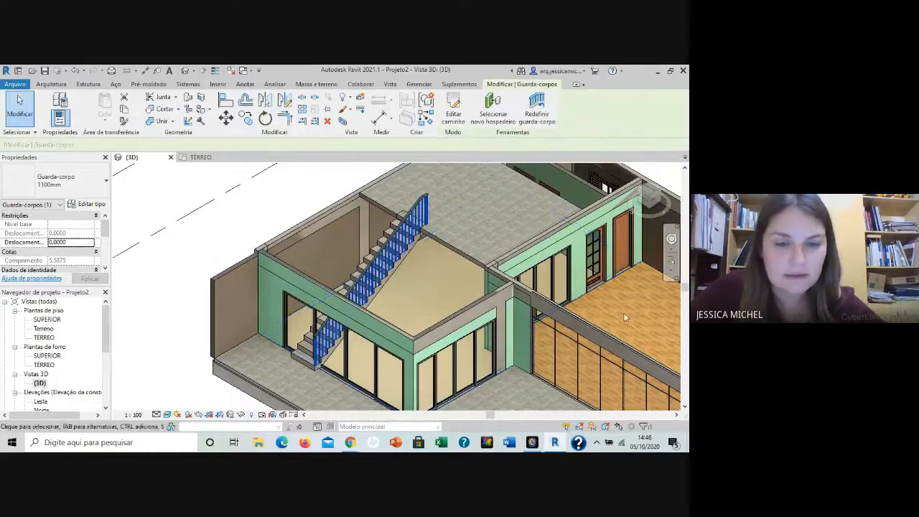
pyautogui.press('Escape')
pyautogui.scroll(2, 400, 232)
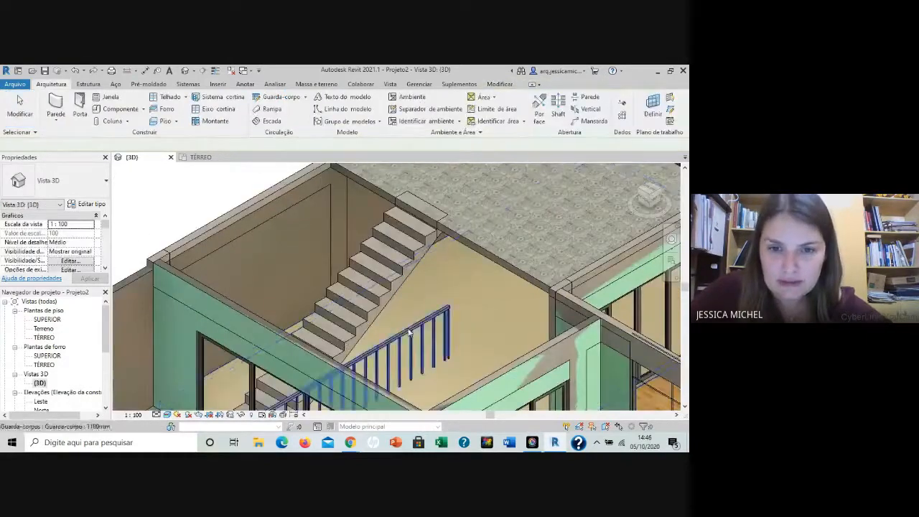
# Host the straight 1100mm railing on the monolithic stair again
pyautogui.click(403, 336)
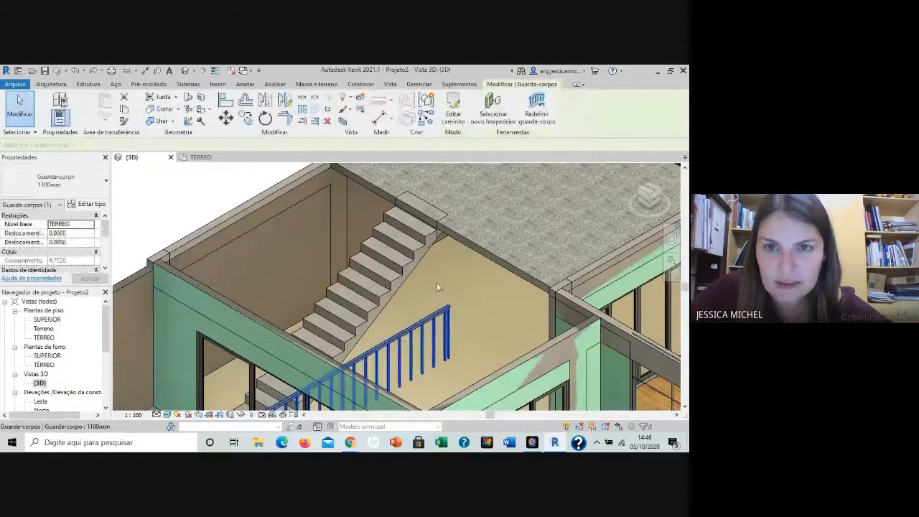
pyautogui.click(489, 115)
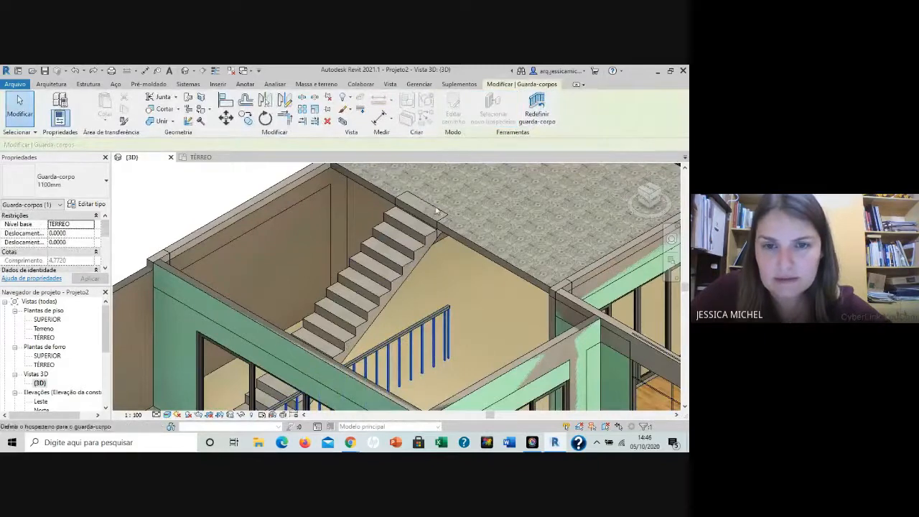
pyautogui.click(415, 264)
pyautogui.scroll(-5, 417, 249)
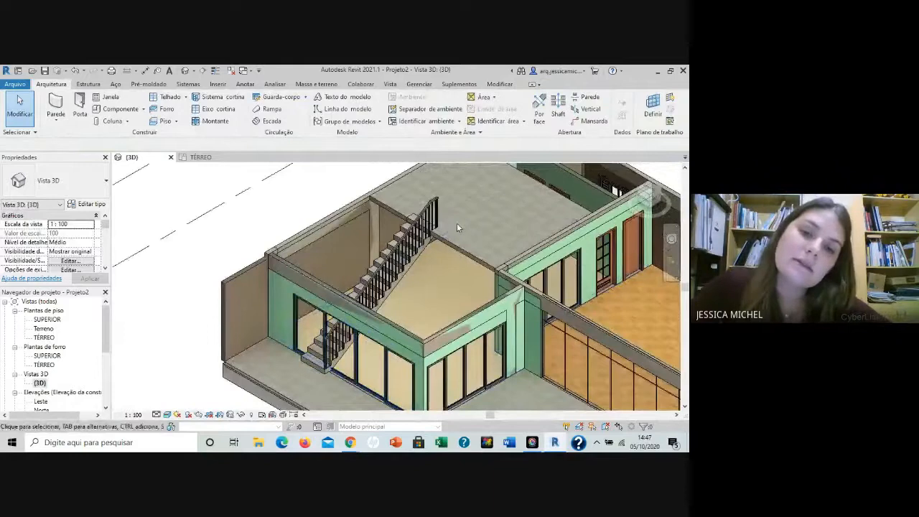
# Change the stair railing's type to Painel de vidro - Preenchimento inferior
pyautogui.click(436, 204)
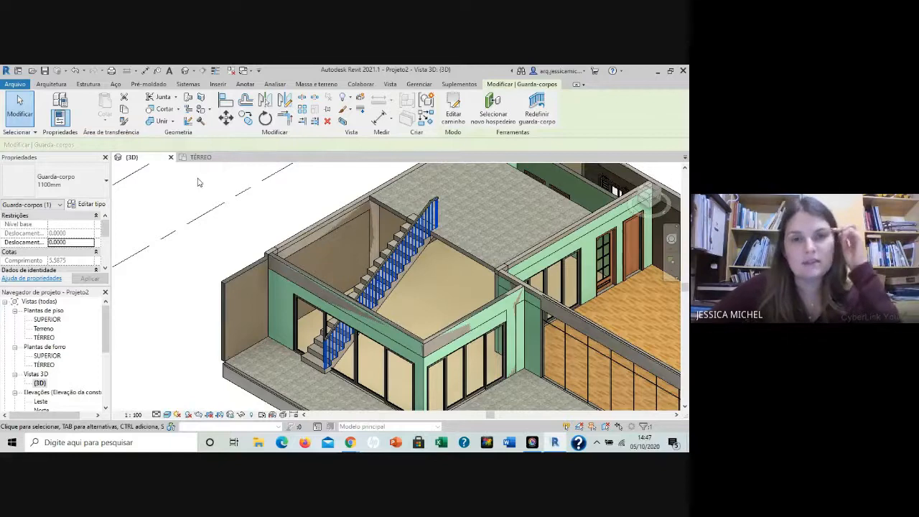
pyautogui.click(81, 194)
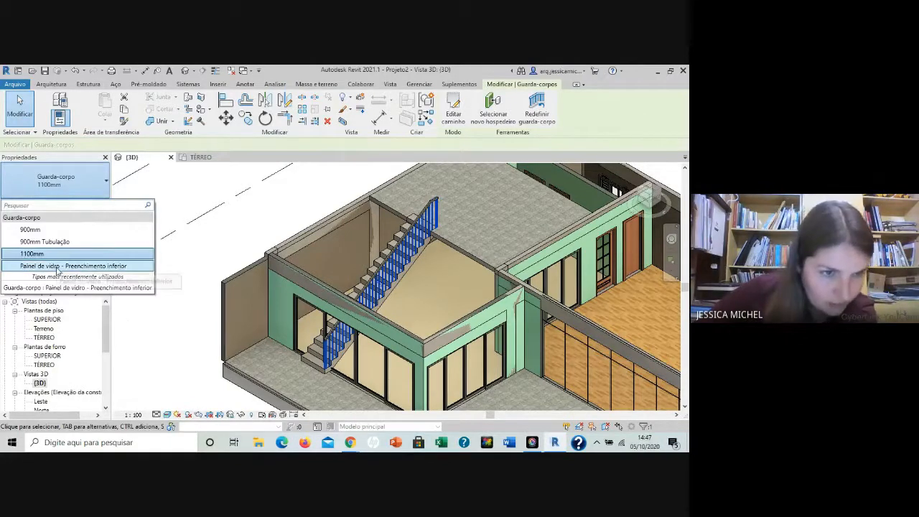
pyautogui.click(87, 267)
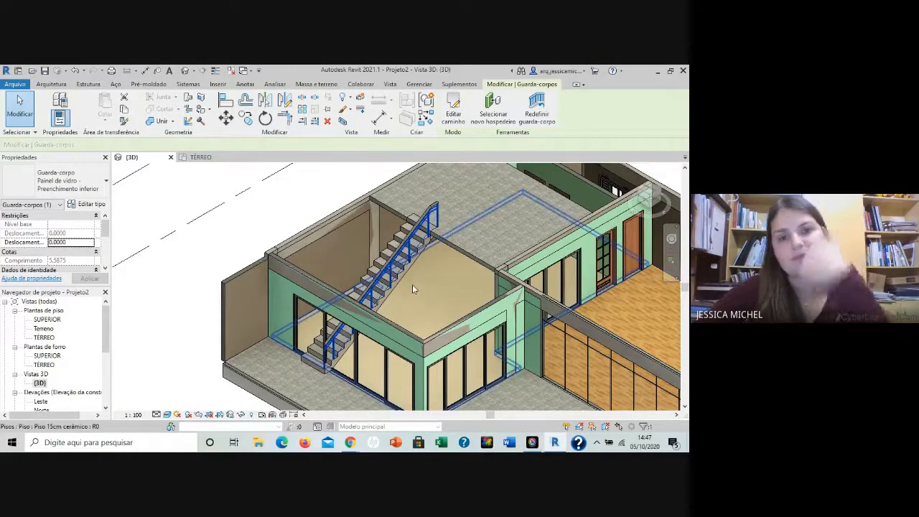
pyautogui.scroll(4, 412, 284)
pyautogui.press('Escape')
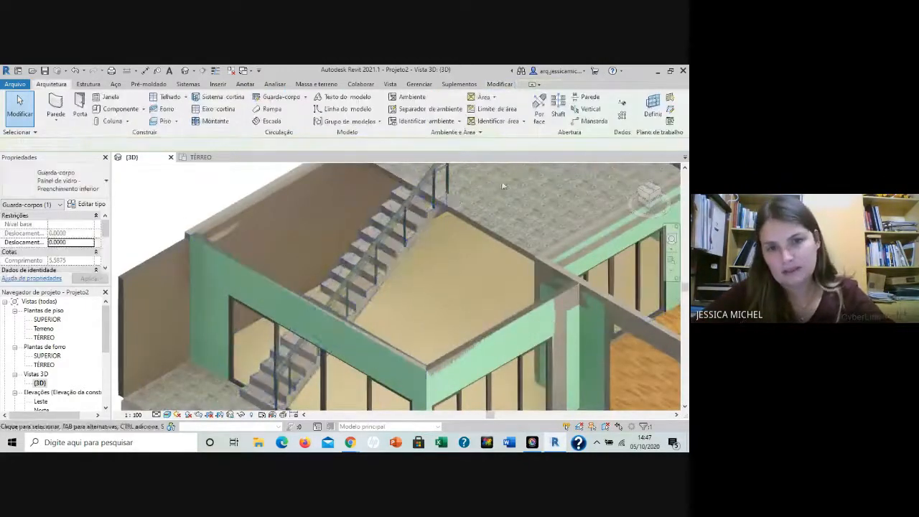
pyautogui.scroll(-3, 484, 245)
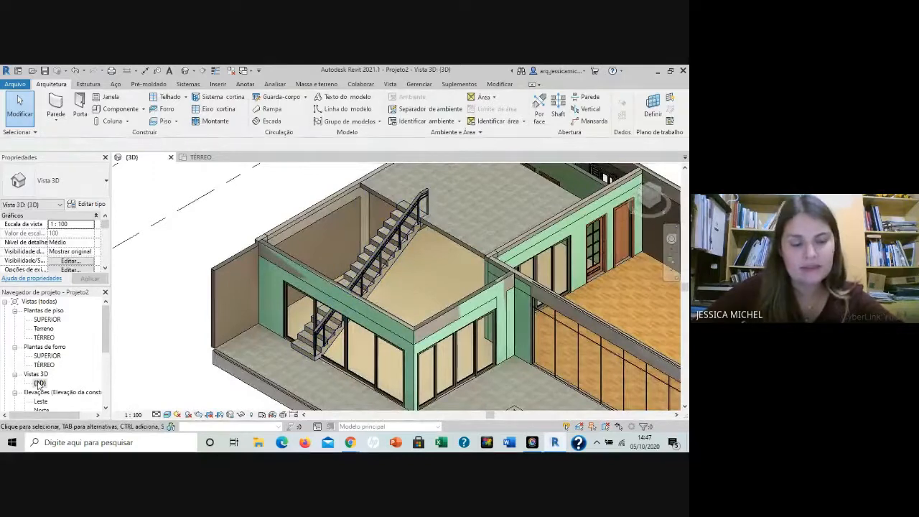
# Delete the straight monolithic stair in the TÉRREO floor plan
pyautogui.doubleClick(43, 337)
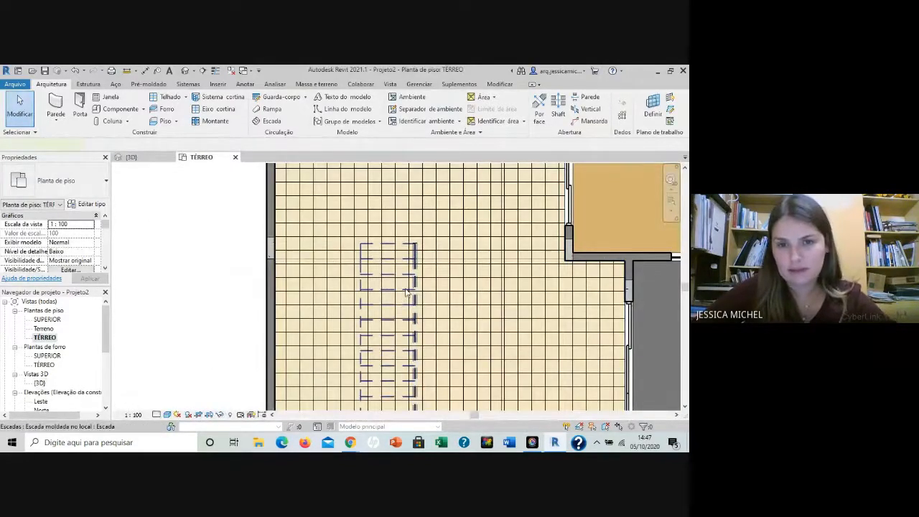
pyautogui.click(406, 291)
pyautogui.press('Delete')
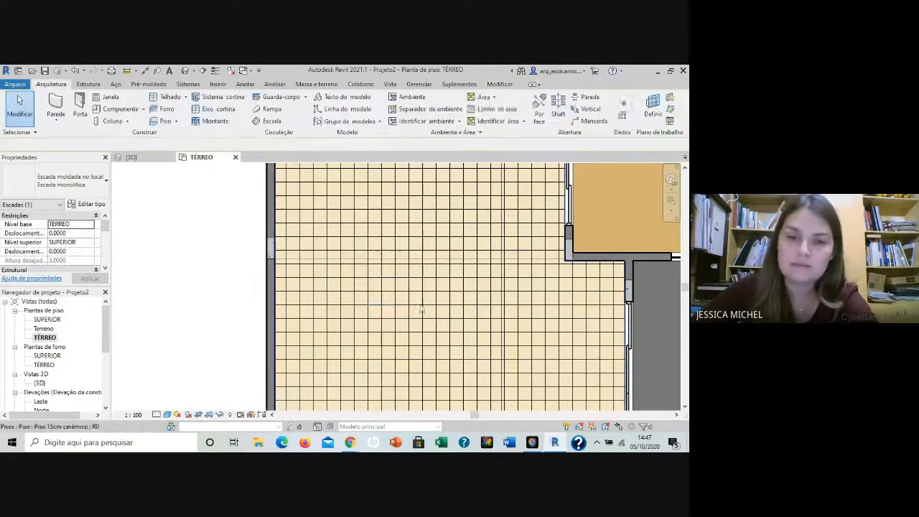
pyautogui.scroll(-2, 388, 251)
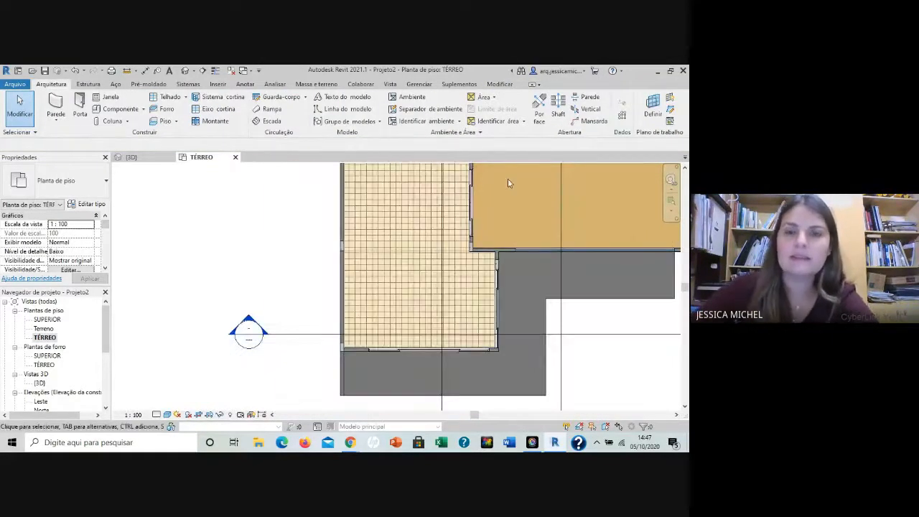
pyautogui.scroll(1, 506, 177)
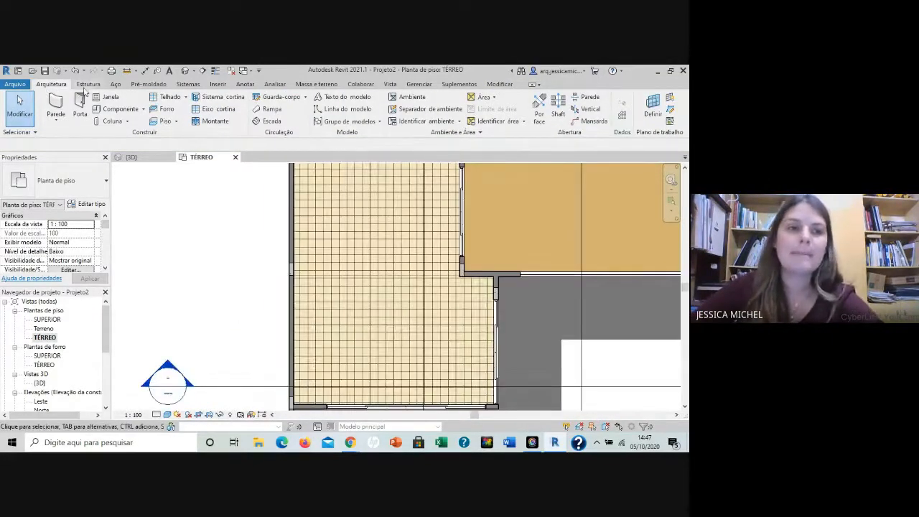
# Start a new Escada monolítica from TÉRREO to SUPERIOR inside the tiled room, with the run's location line set to Lance: Direito
pyautogui.click(270, 121)
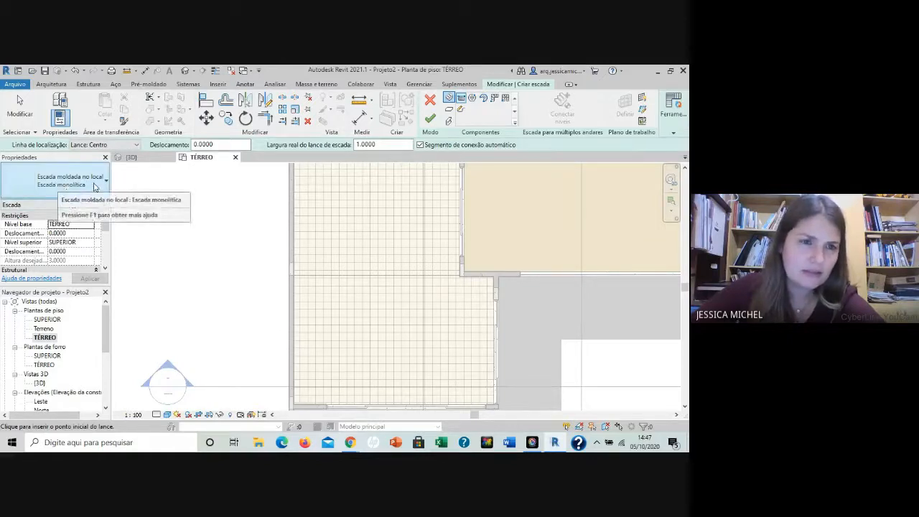
pyautogui.moveTo(104, 227)
pyautogui.mouseDown()
pyautogui.moveTo(105, 253)
pyautogui.moveTo(100, 226)
pyautogui.mouseUp()
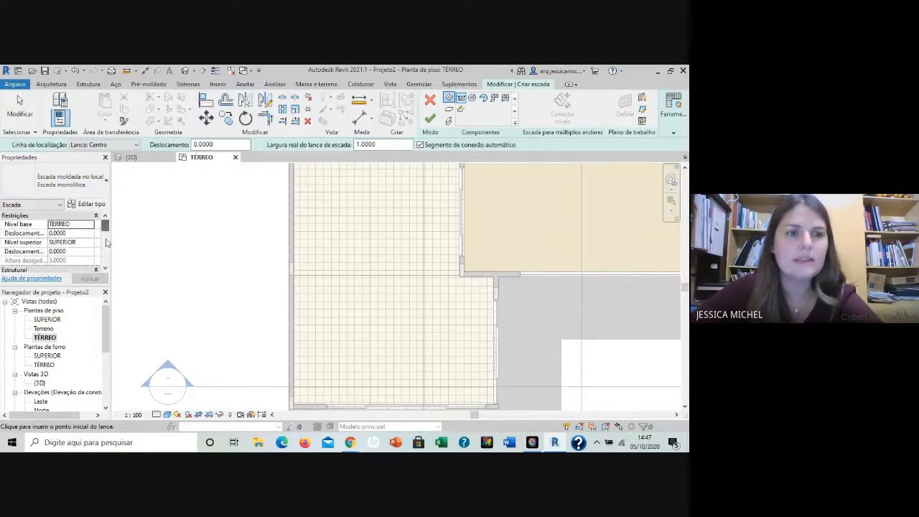
pyautogui.scroll(2, 358, 352)
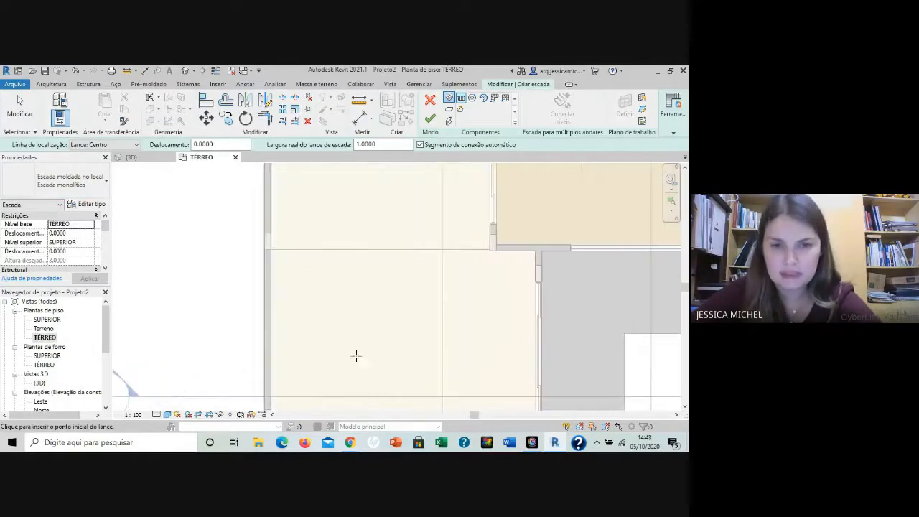
pyautogui.scroll(-2, 338, 227)
pyautogui.scroll(2, 367, 313)
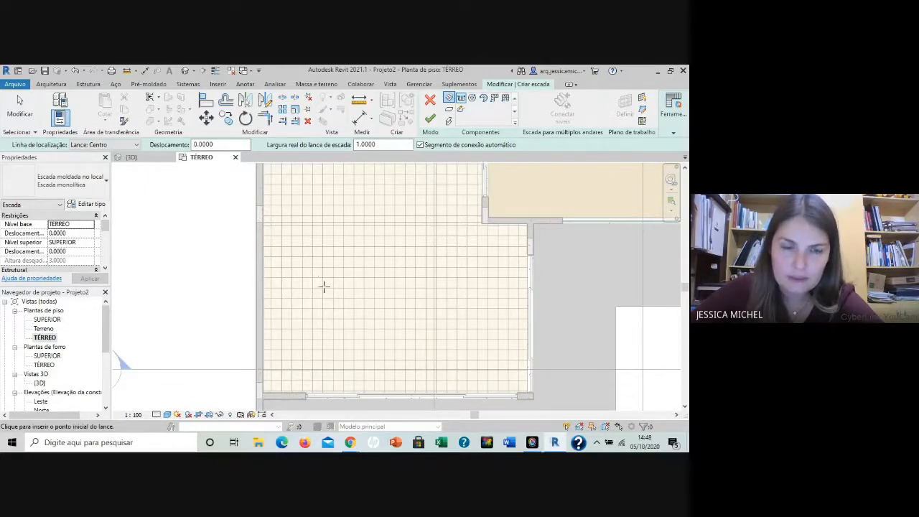
pyautogui.click(344, 292)
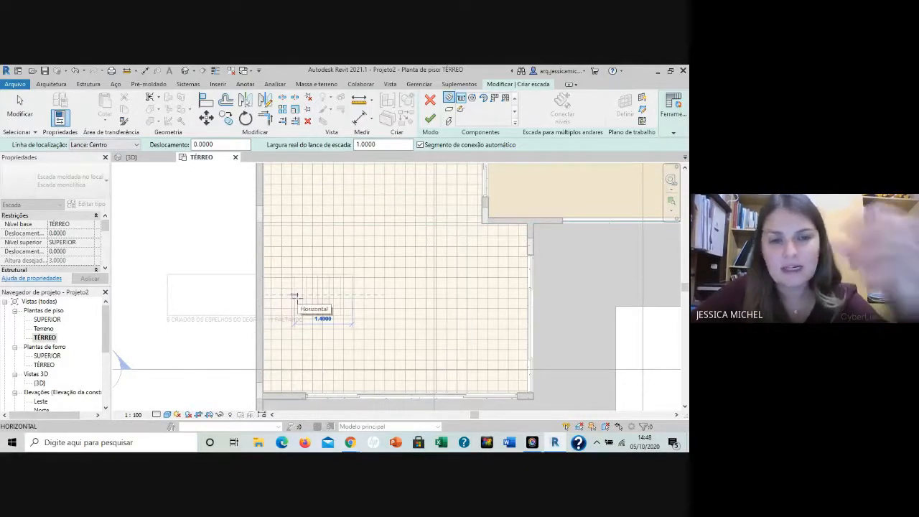
pyautogui.click(295, 295)
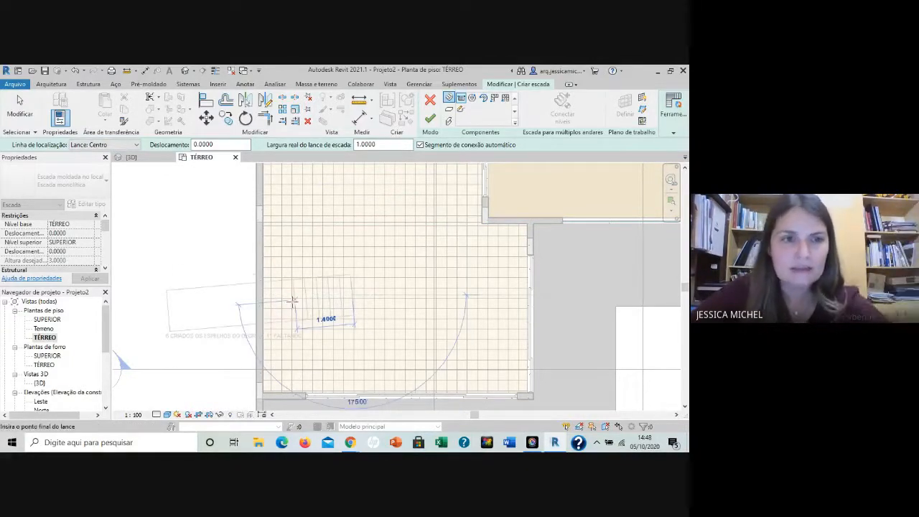
pyautogui.click(126, 145)
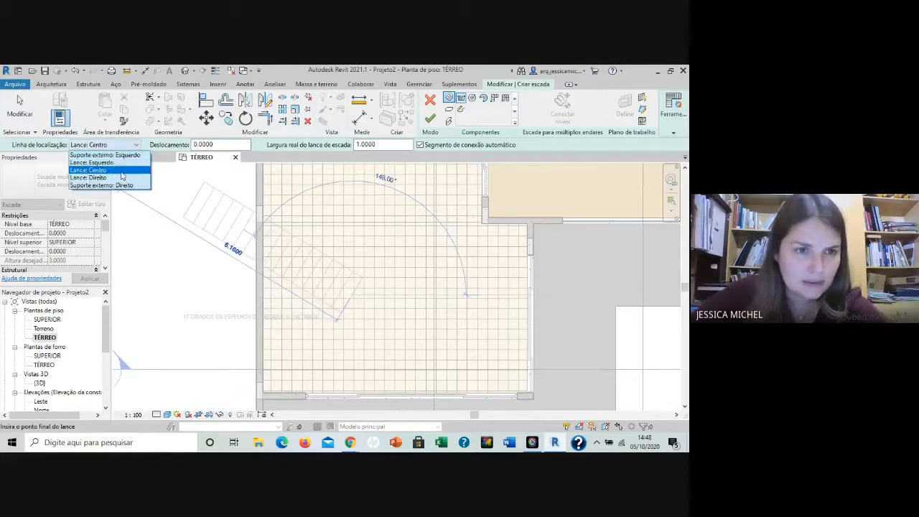
pyautogui.click(118, 178)
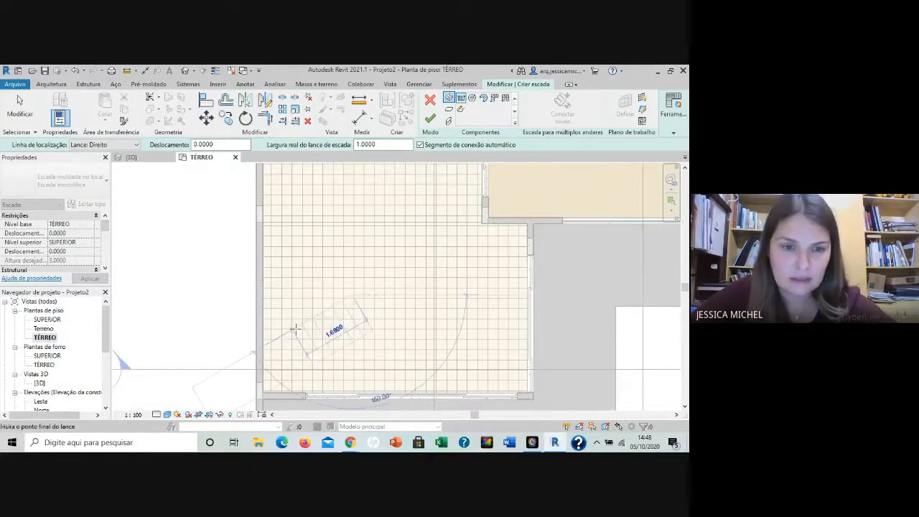
# Draw a horizontal run about 1.96 m long toward the side wall and an equal return run beside it, joined by an automatic landing
pyautogui.scroll(4, 273, 298)
pyautogui.scroll(-2, 314, 271)
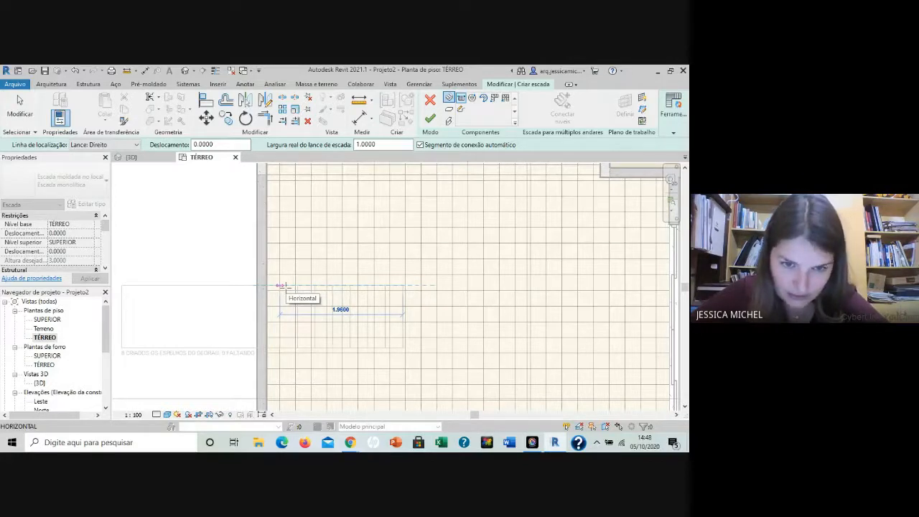
pyautogui.click(281, 286)
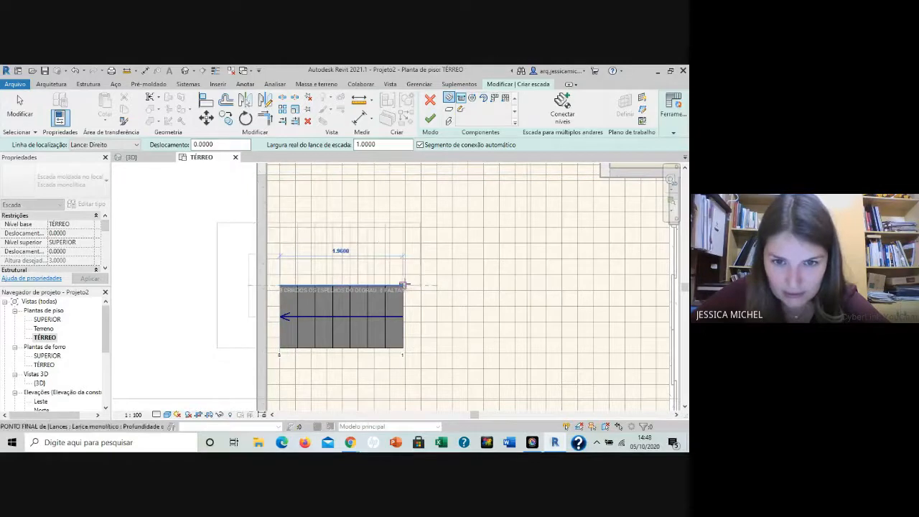
pyautogui.click(404, 286)
pyautogui.press('Escape')
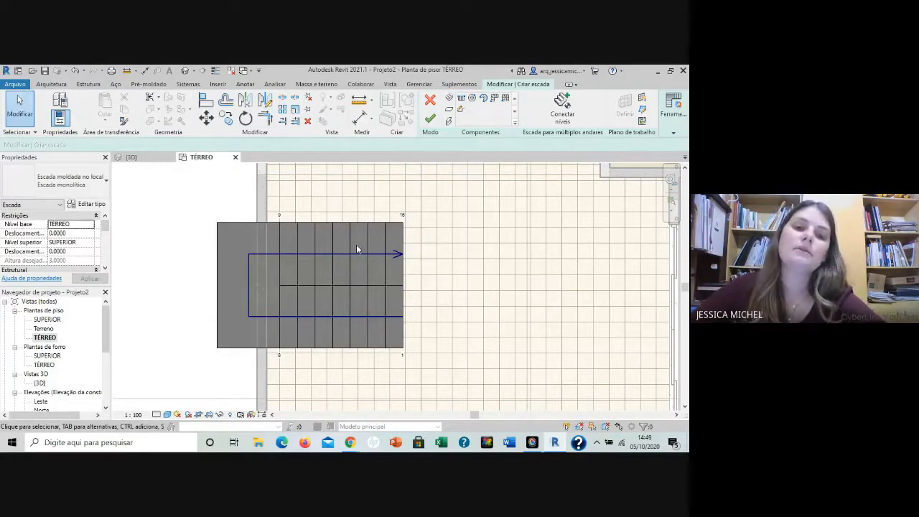
pyautogui.scroll(-1, 219, 300)
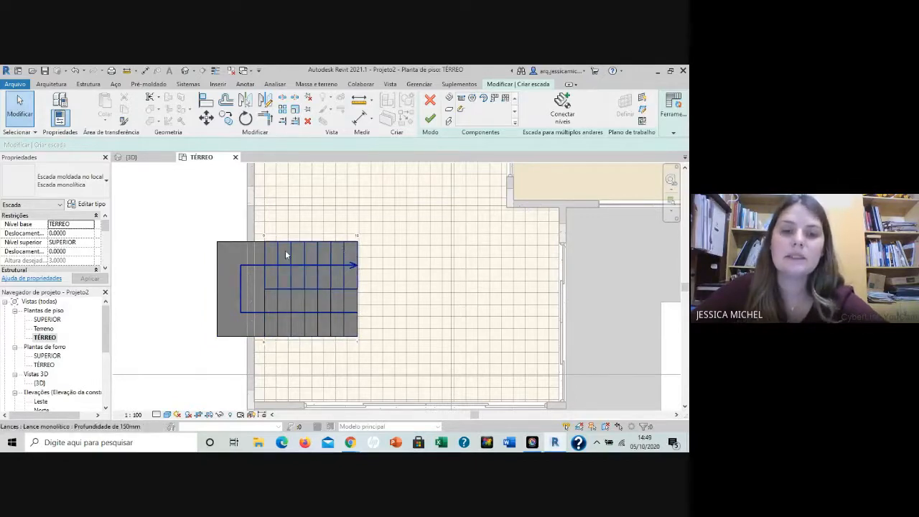
# Finish the U-shaped stair and dismiss the overlapping-lines warning
pyautogui.click(262, 287)
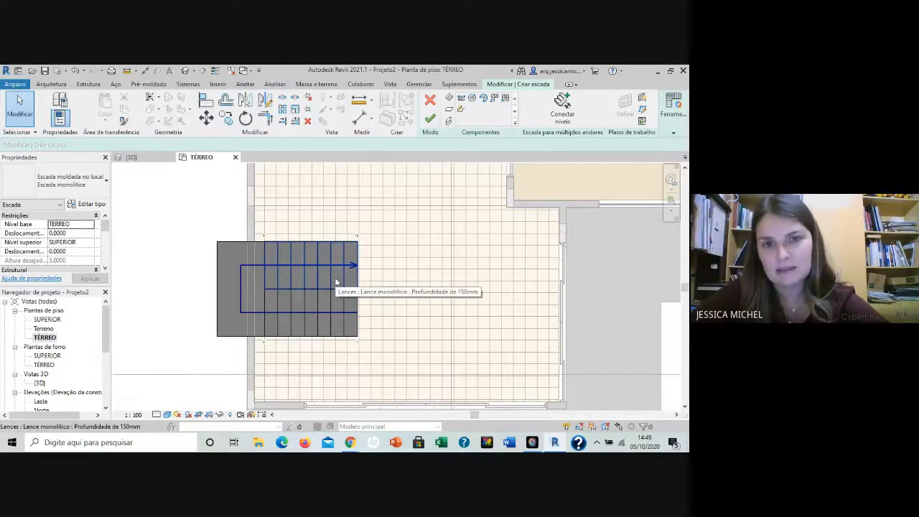
pyautogui.click(432, 120)
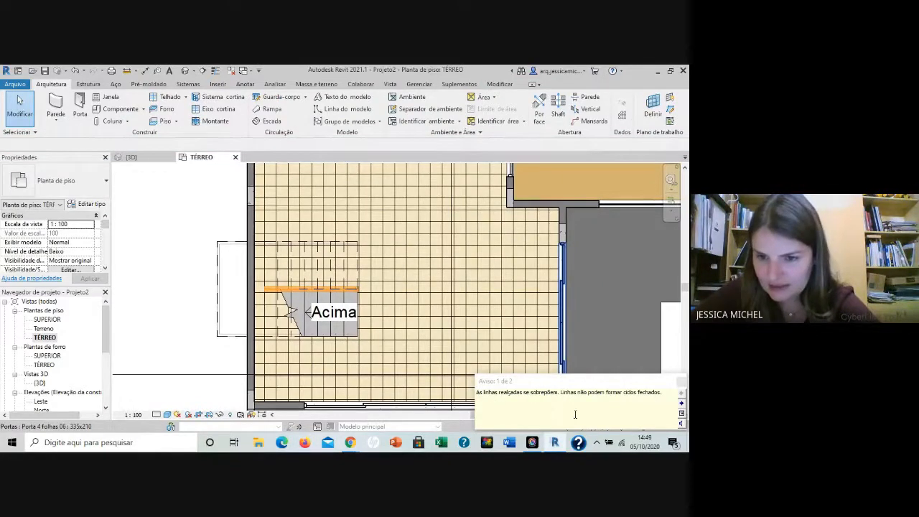
pyautogui.click(682, 382)
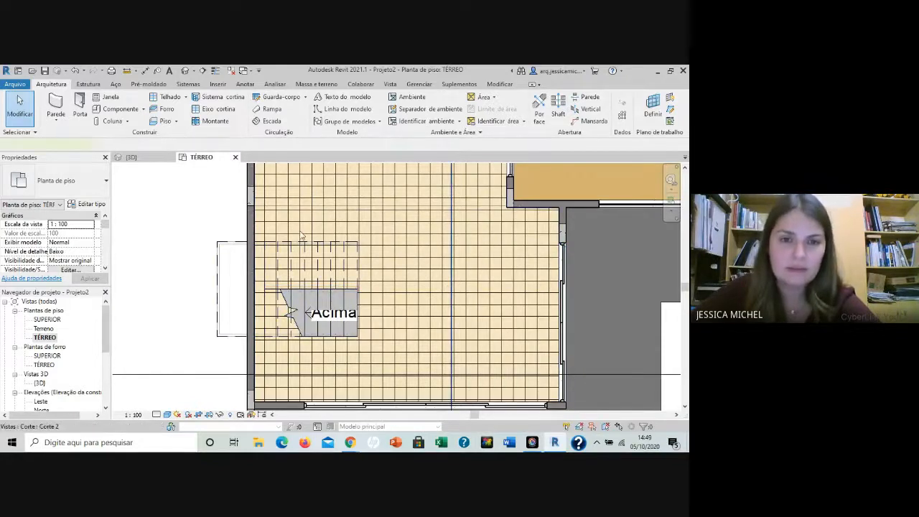
# Align the stair's upper long edge with the floor line above it, and its landing edge with the side wall's inner face
pyautogui.click(279, 243)
pyautogui.click(279, 243)
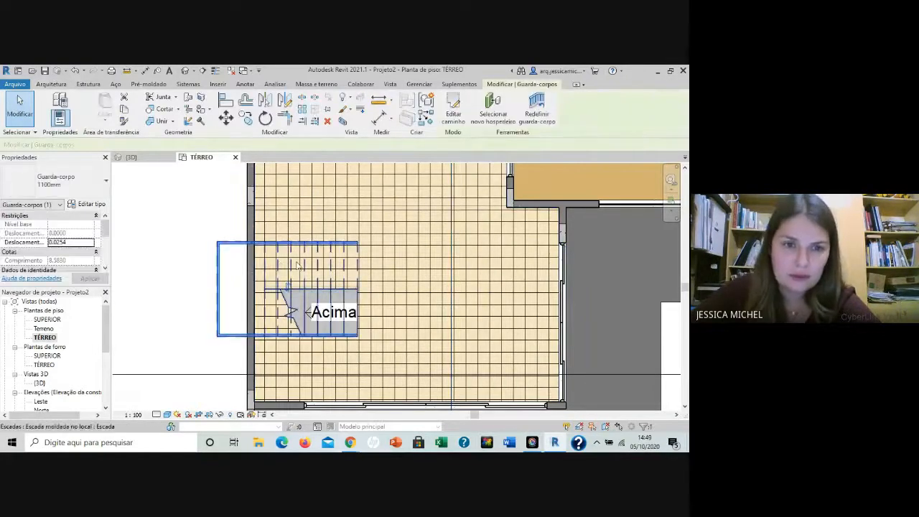
pyautogui.click(297, 266)
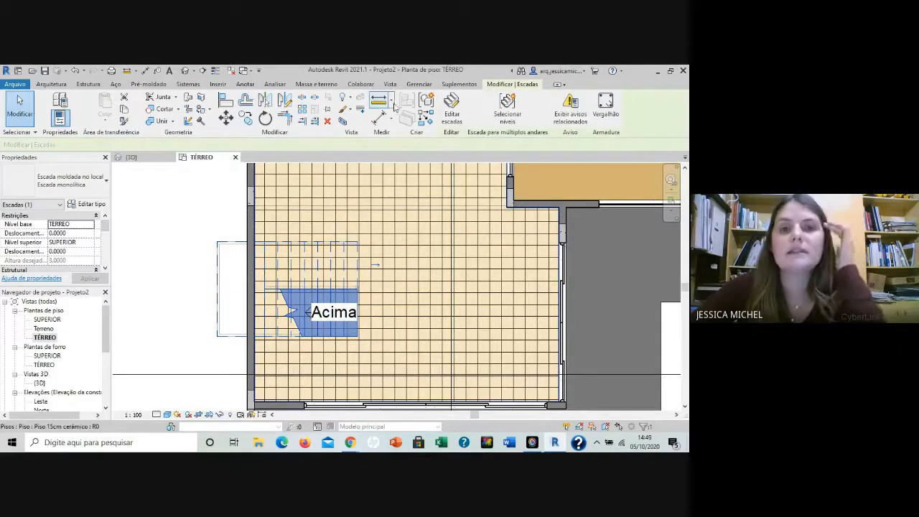
pyautogui.press('Escape')
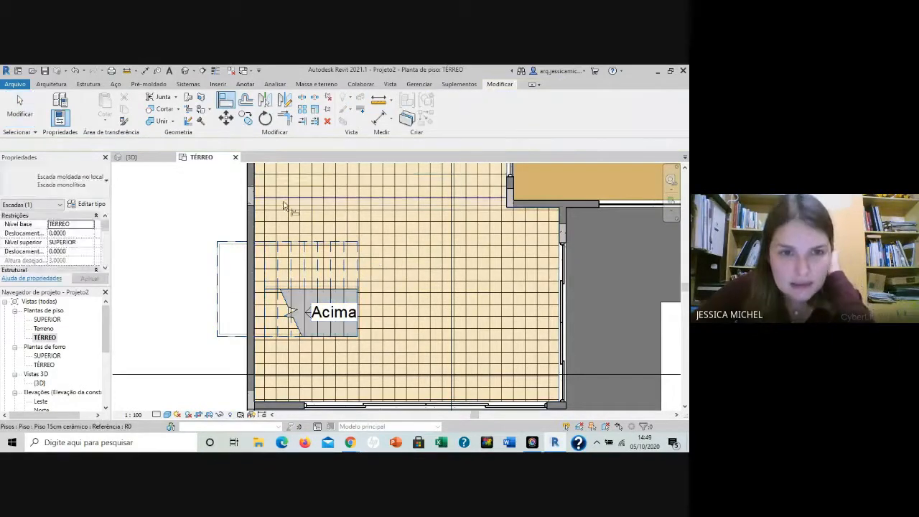
pyautogui.press('a')
pyautogui.press('l')
pyautogui.click(285, 206)
pyautogui.click(300, 245)
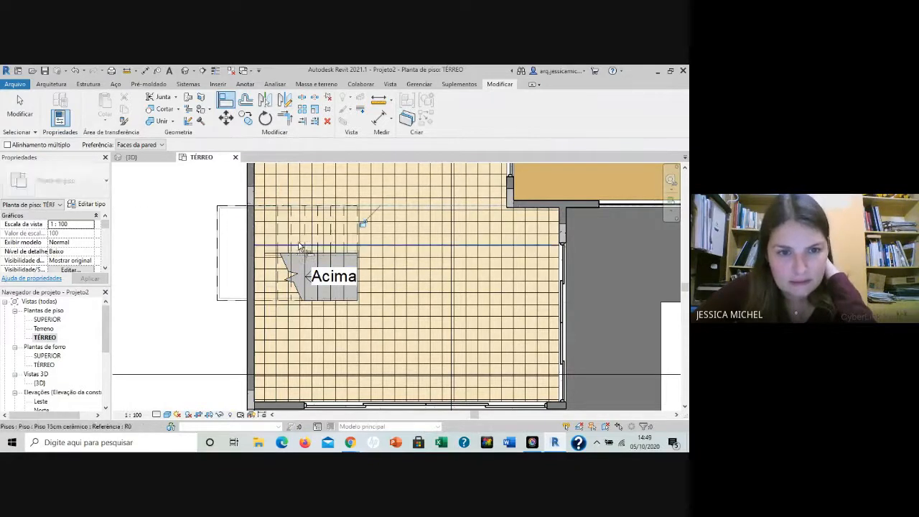
pyautogui.click(254, 266)
pyautogui.click(218, 259)
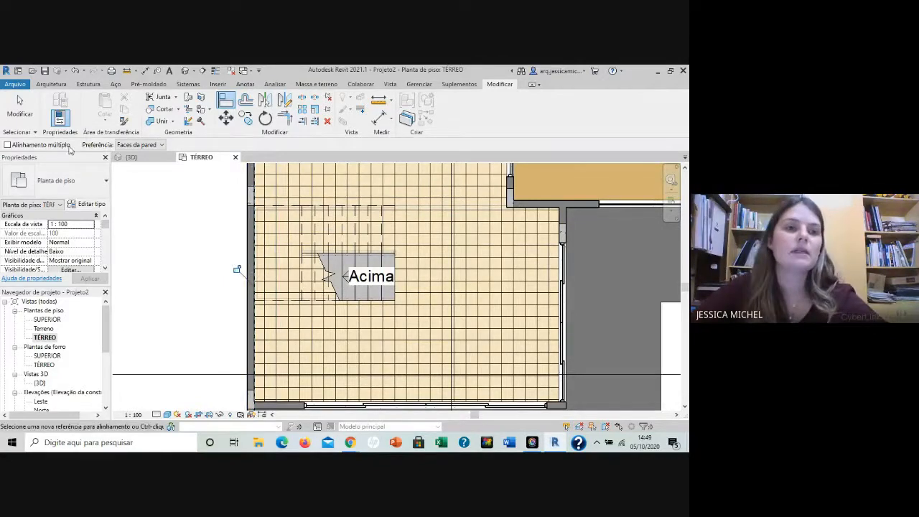
pyautogui.click(20, 108)
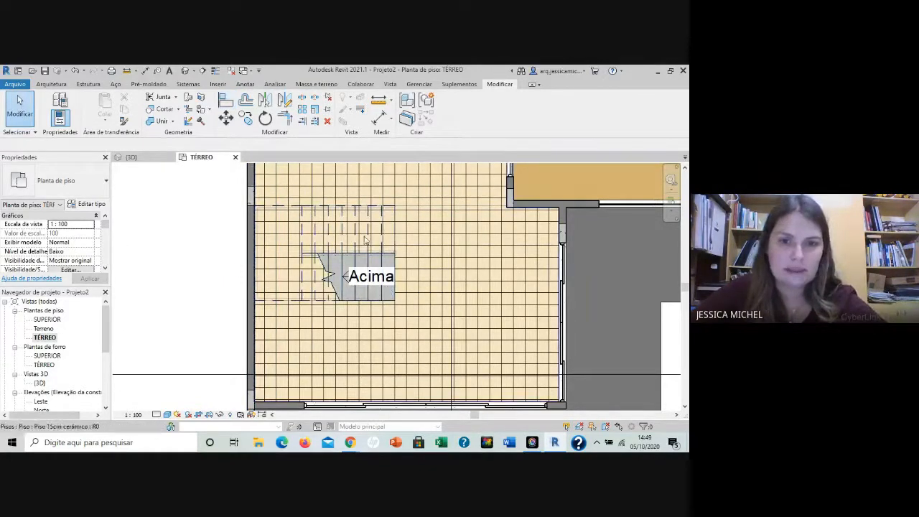
# Check the stair's riser and tread properties, and examine its arrival at the upper floor in the {3D} view
pyautogui.click(369, 240)
pyautogui.moveTo(105, 228); pyautogui.dragTo(105, 240)
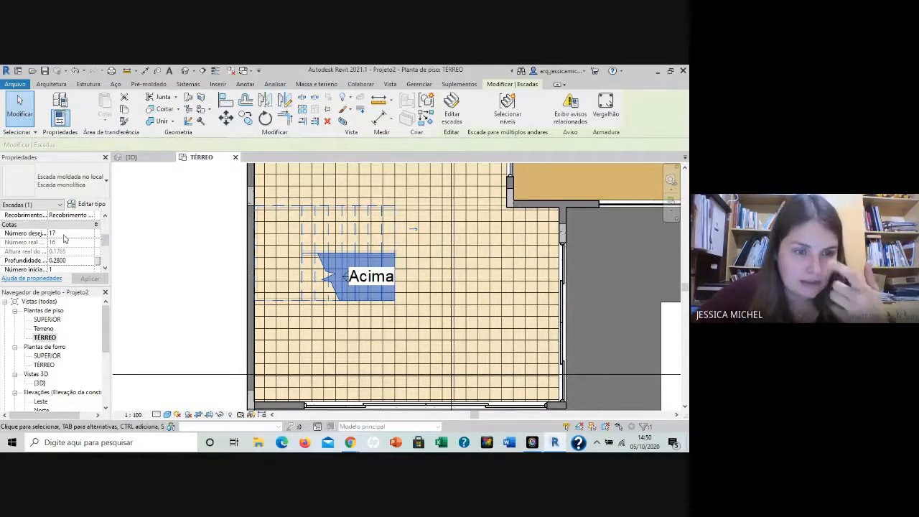
pyautogui.doubleClick(39, 383)
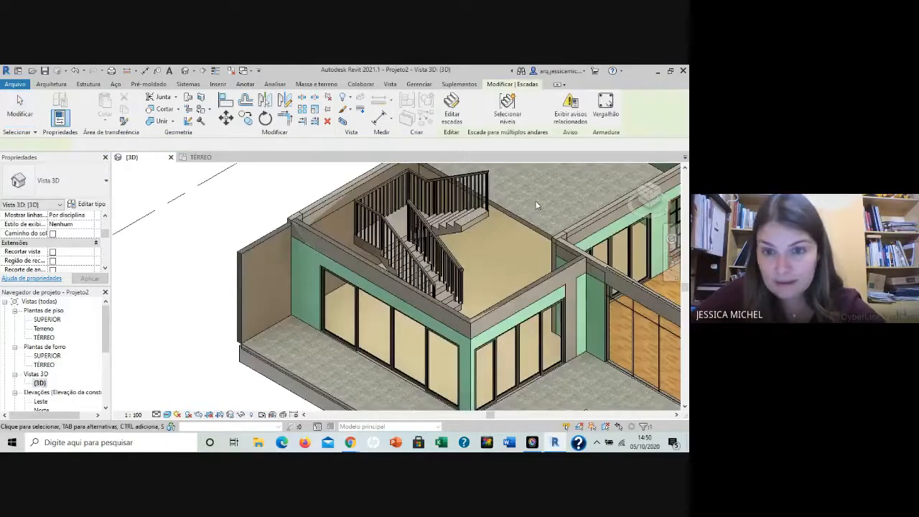
pyautogui.scroll(5, 535, 200)
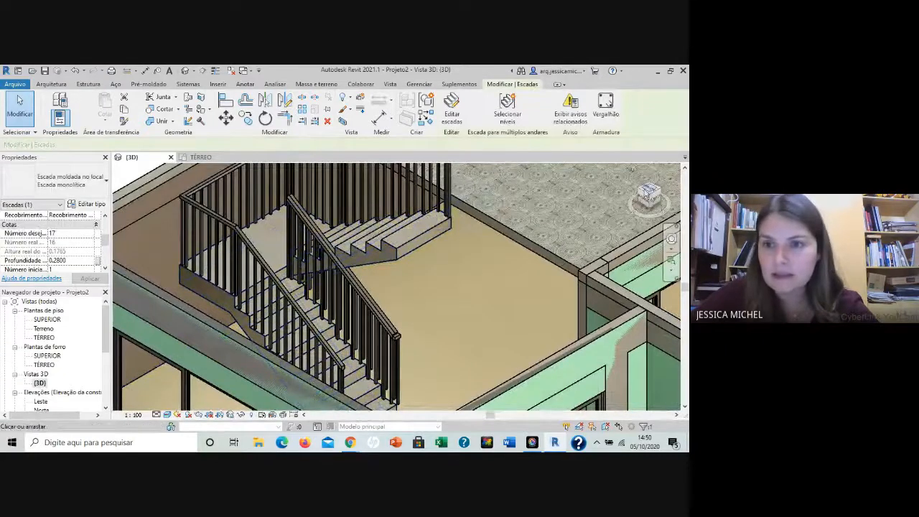
pyautogui.moveTo(647, 195); pyautogui.dragTo(679, 181)
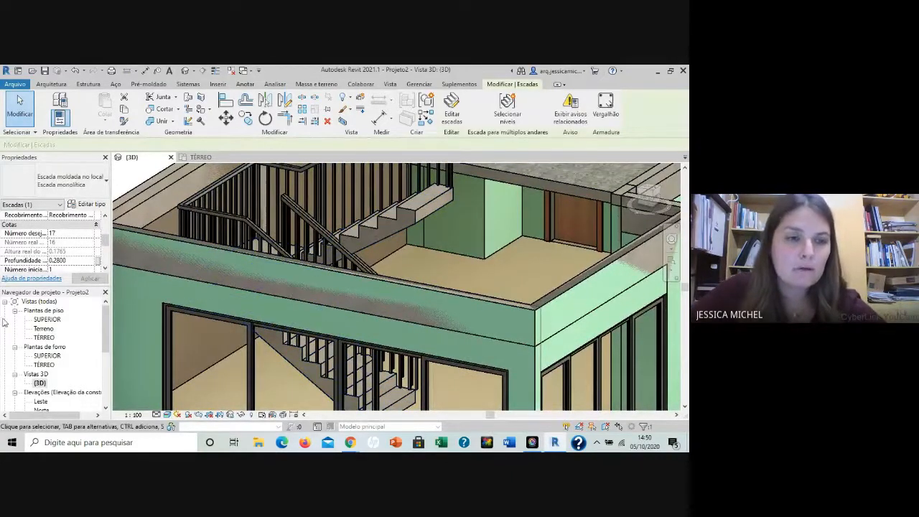
# Reopen the stair for editing in the TÉRREO floor plan and delete its upper return run
pyautogui.doubleClick(44, 337)
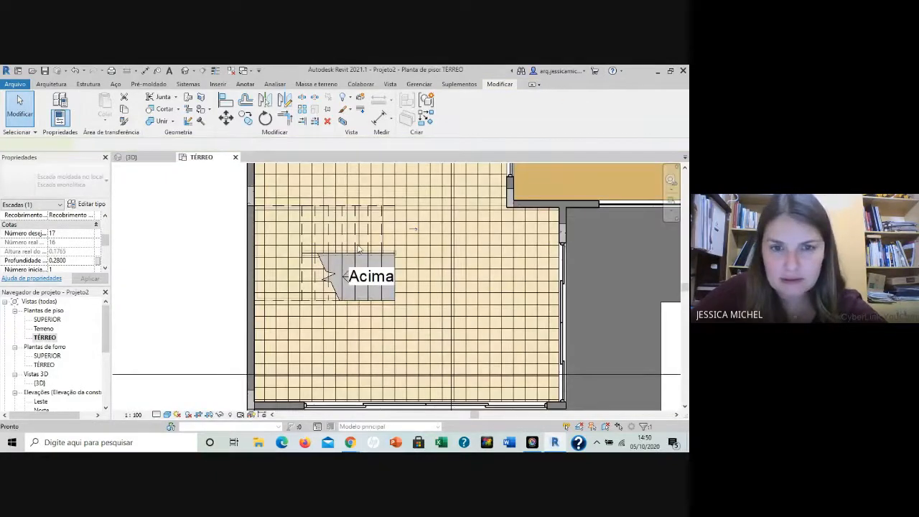
pyautogui.click(359, 247)
pyautogui.click(451, 107)
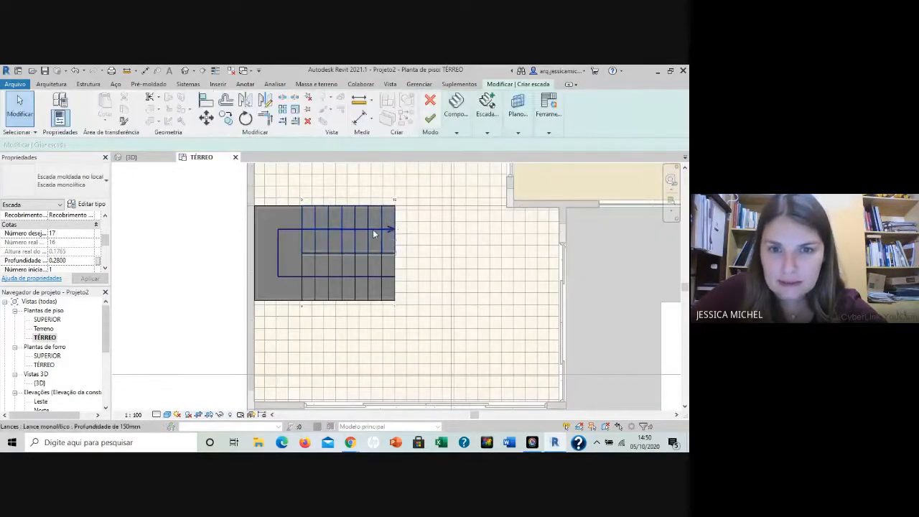
pyautogui.click(381, 219)
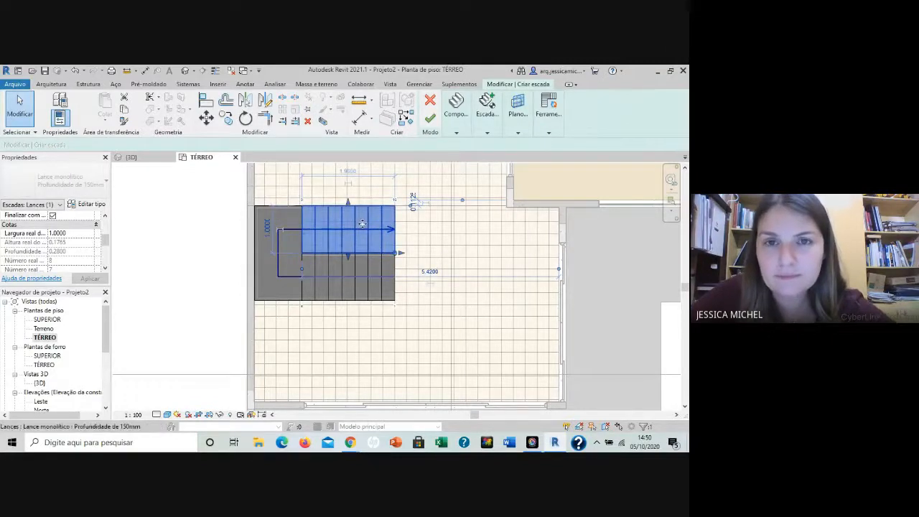
pyautogui.click(456, 132)
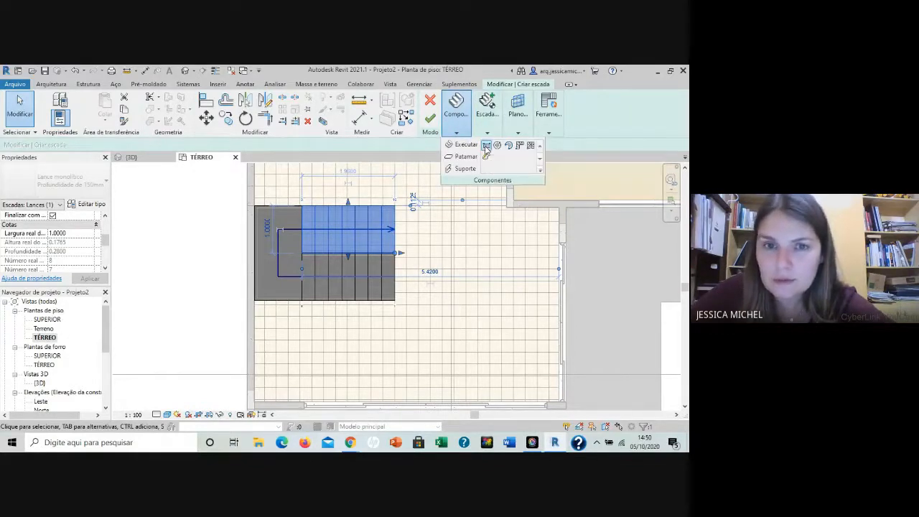
pyautogui.click(486, 146)
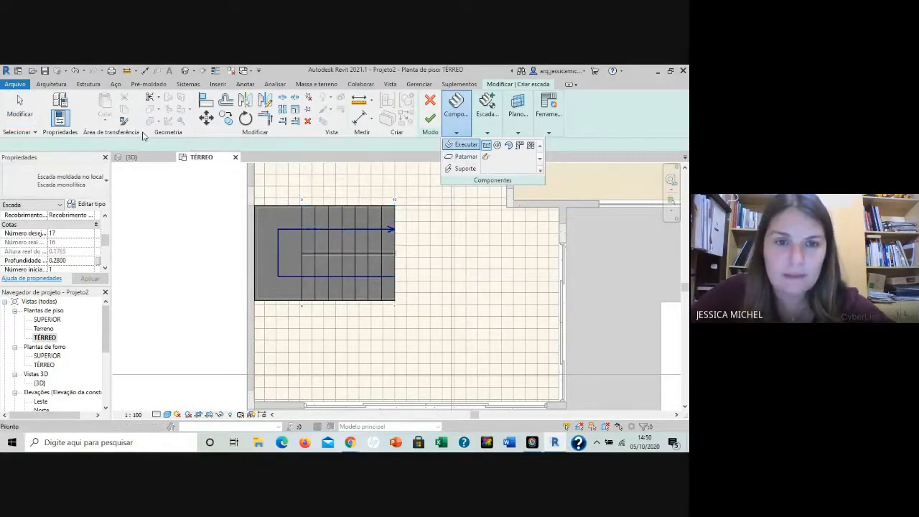
pyautogui.press('Escape')
pyautogui.click(380, 248)
pyautogui.click(375, 238)
pyautogui.click(440, 230)
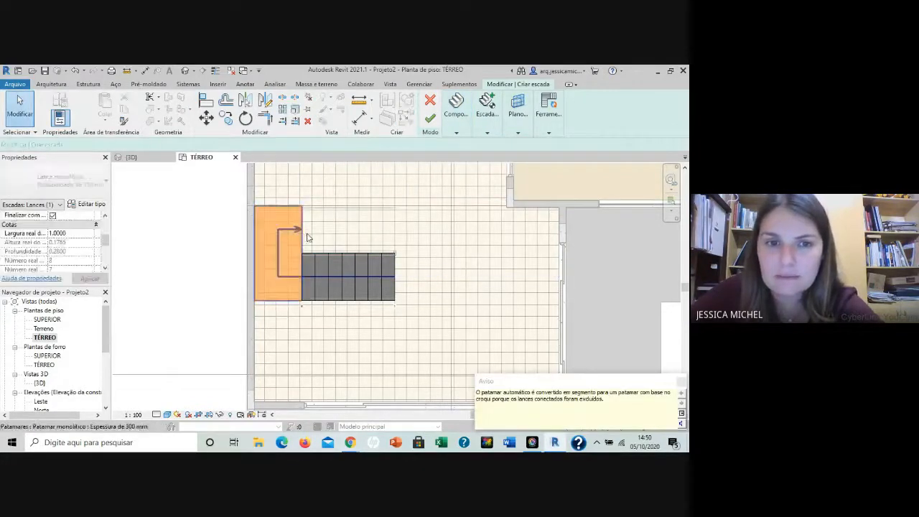
# Try to draw a straight return run about 2.24 m long from the landing's inner corner, beside the first run
pyautogui.click(456, 133)
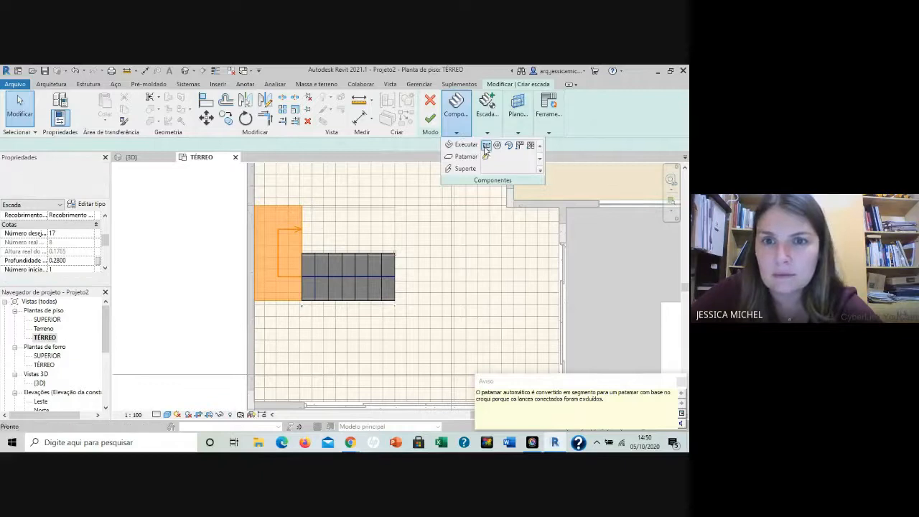
pyautogui.click(478, 145)
pyautogui.click(302, 253)
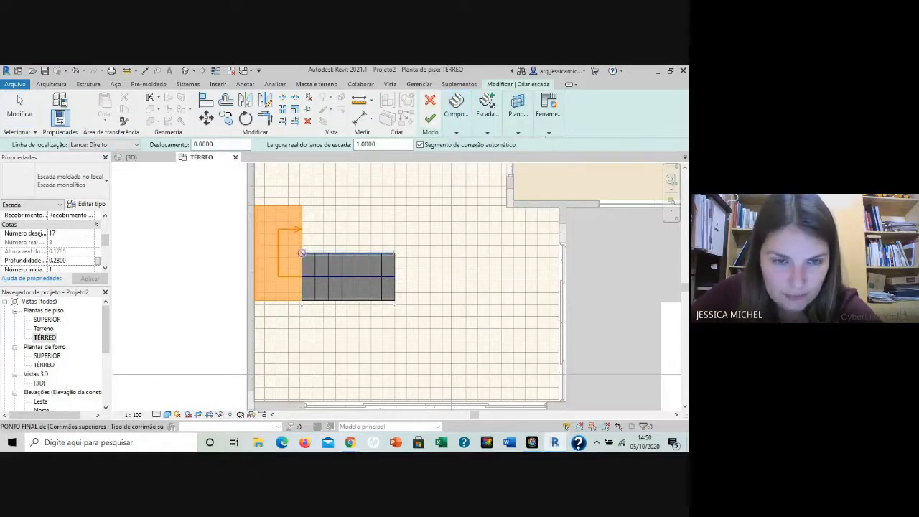
pyautogui.scroll(2, 406, 254)
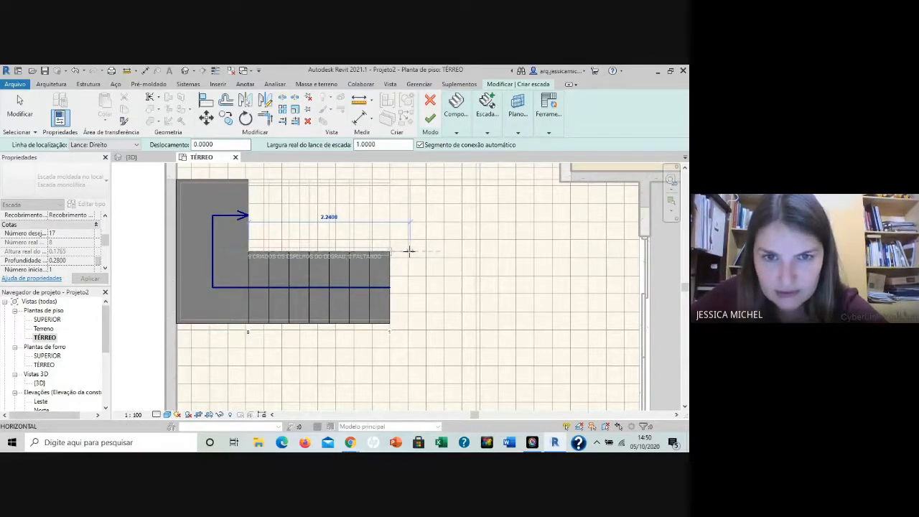
pyautogui.click(410, 251)
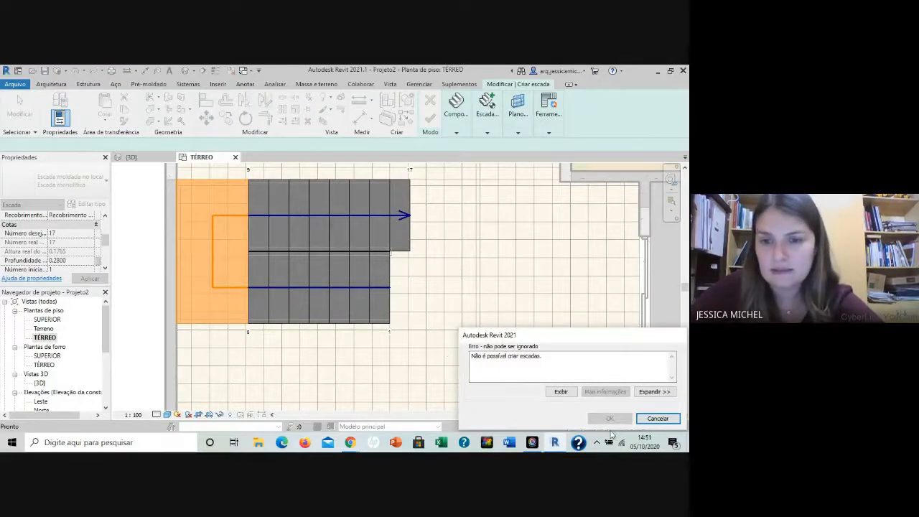
pyautogui.click(658, 418)
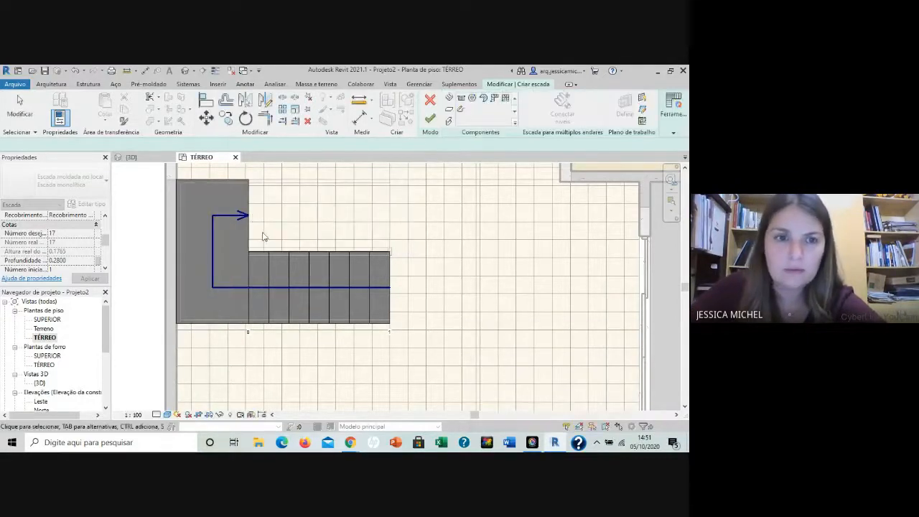
pyautogui.press('Escape')
pyautogui.click(242, 213)
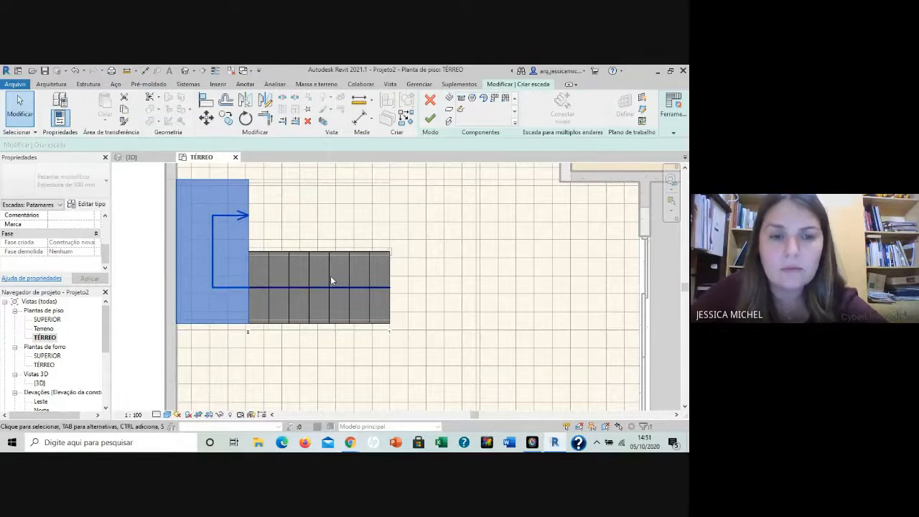
pyautogui.click(463, 99)
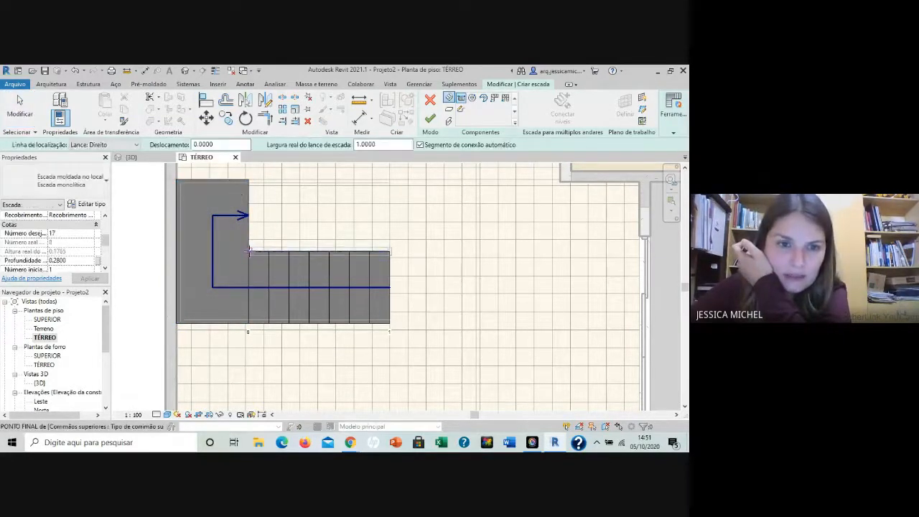
pyautogui.click(420, 250)
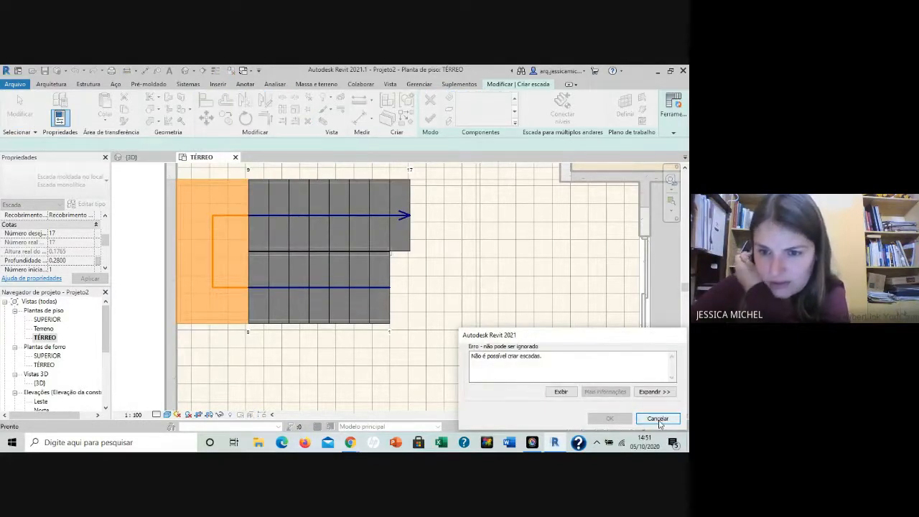
pyautogui.click(658, 419)
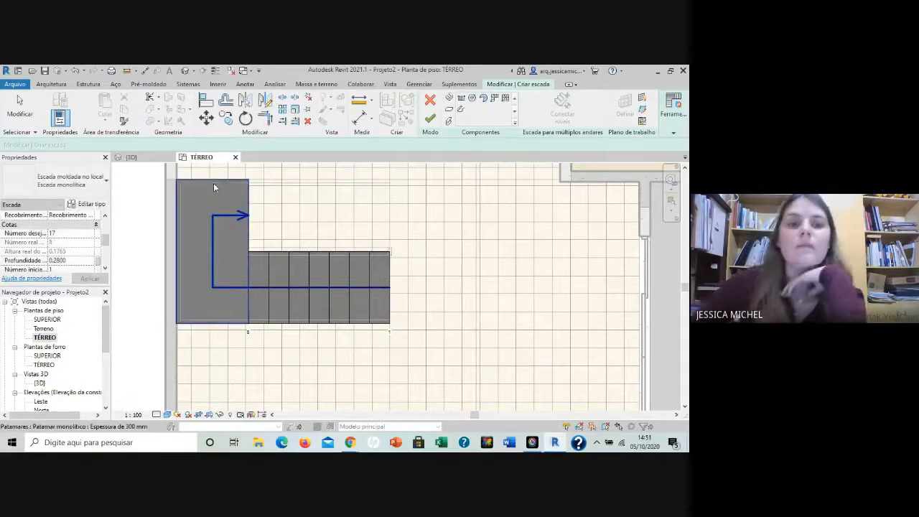
# Delete the landing from the stair sketch
pyautogui.click(248, 261)
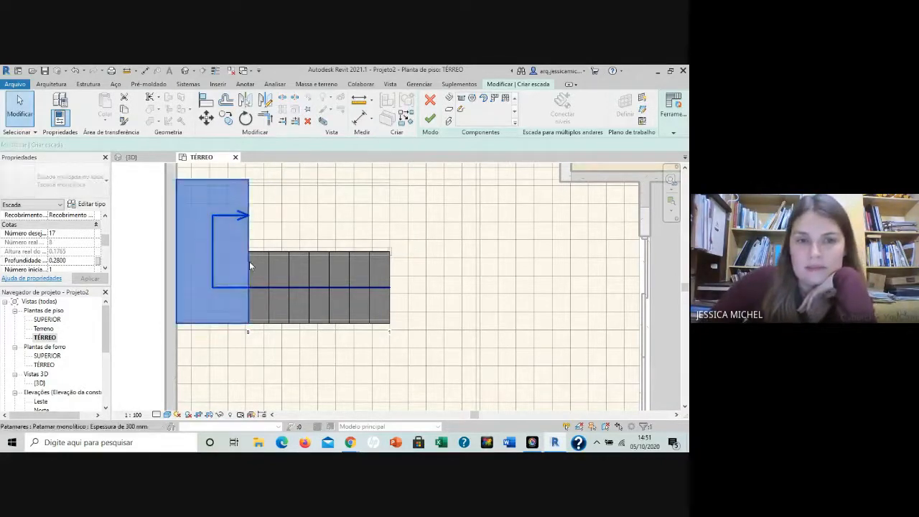
pyautogui.press('Delete')
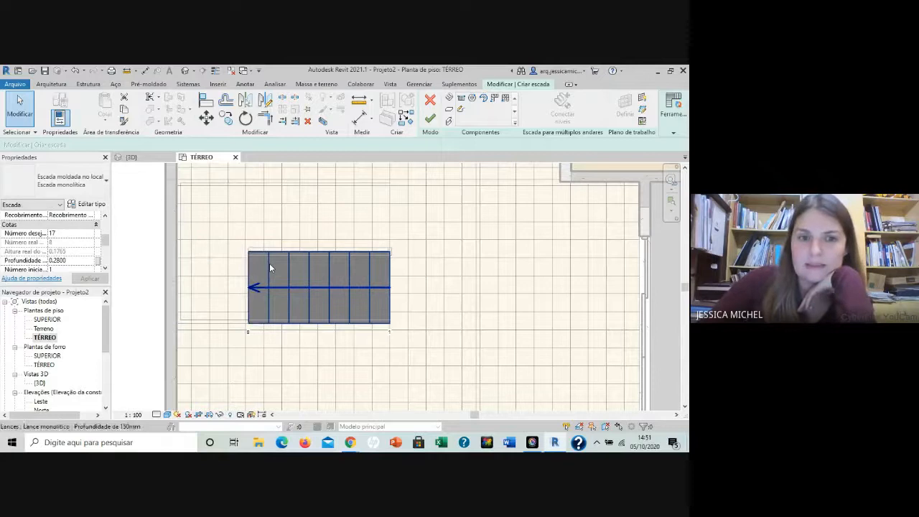
# Draw a return run about 2.24 m long from the end of the first run, and delete that run
pyautogui.click(460, 98)
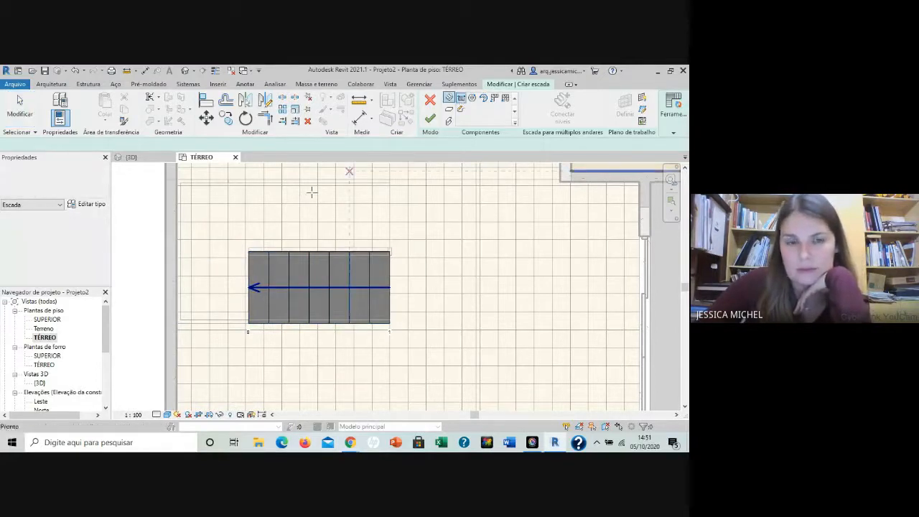
pyautogui.click(248, 252)
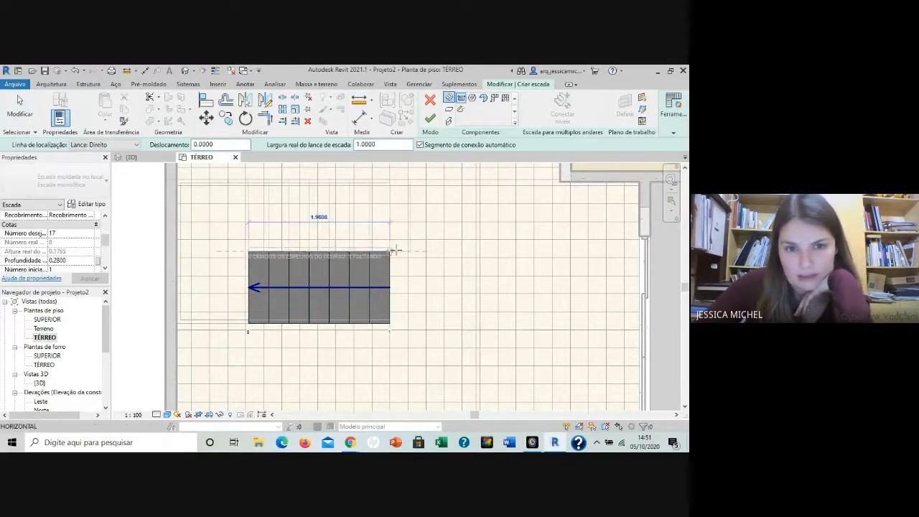
pyautogui.click(411, 250)
pyautogui.press('Escape')
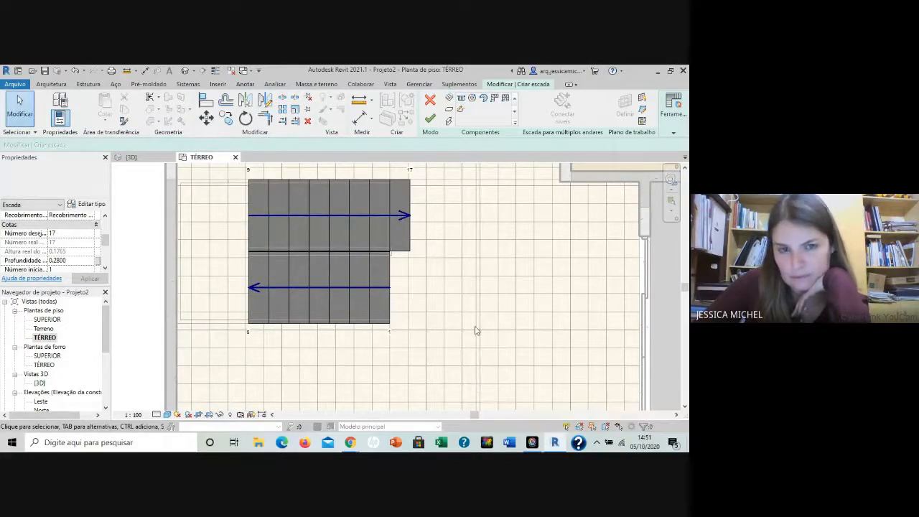
pyautogui.click(394, 246)
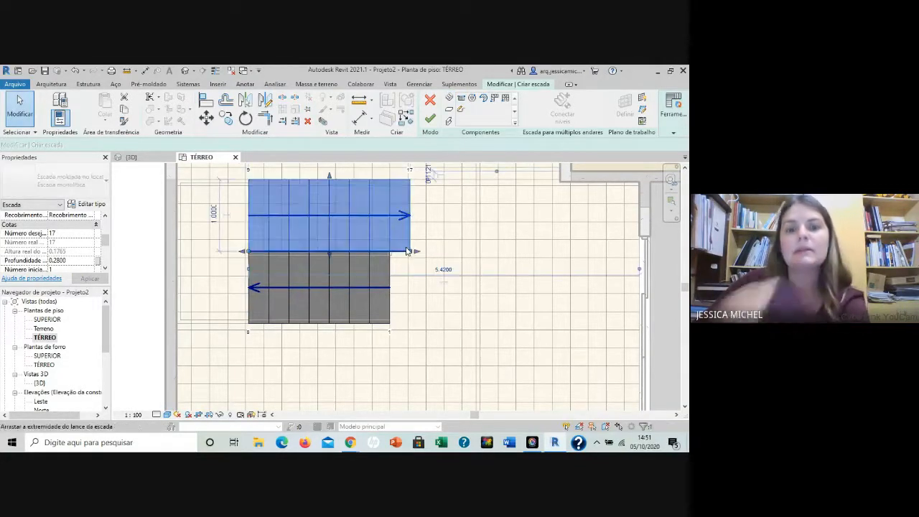
pyautogui.press('Delete')
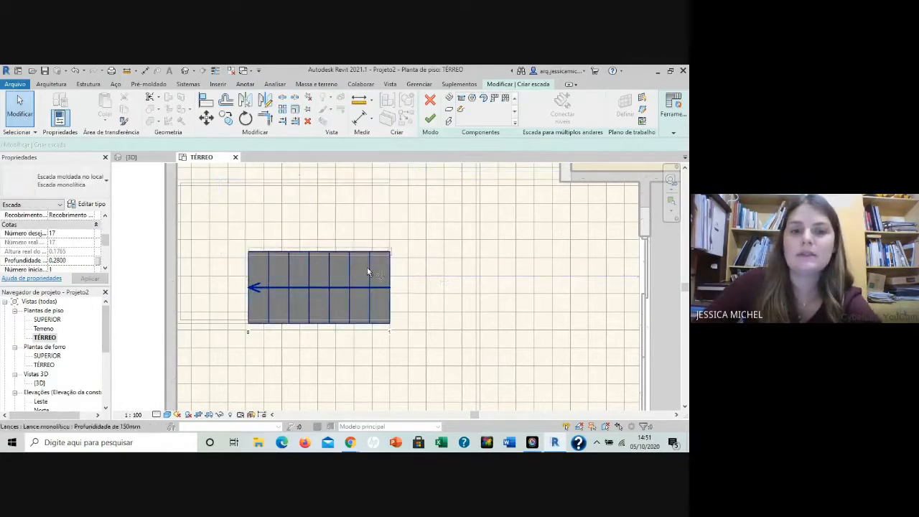
# Delete the remaining first run and cancel the stair edit, confirming that its changes are discarded
pyautogui.click(393, 262)
pyautogui.press('Delete')
pyautogui.click(19, 100)
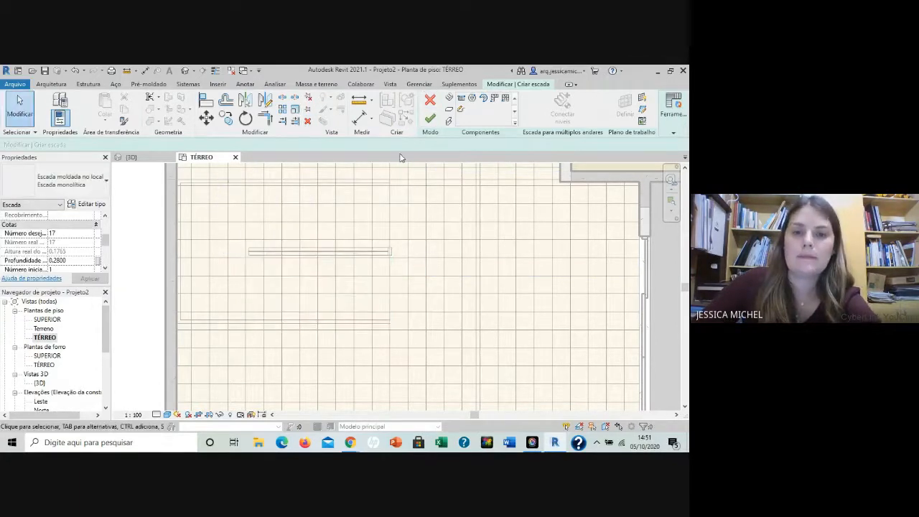
pyautogui.click(430, 99)
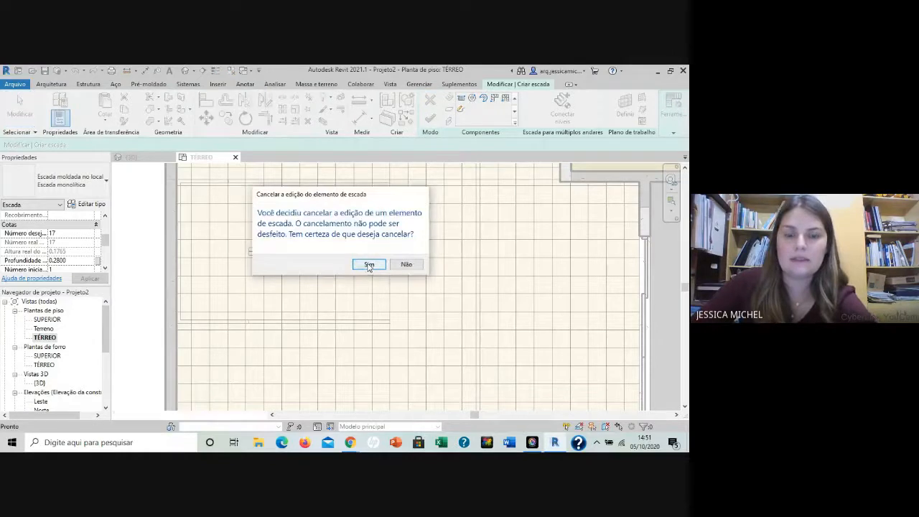
pyautogui.click(368, 263)
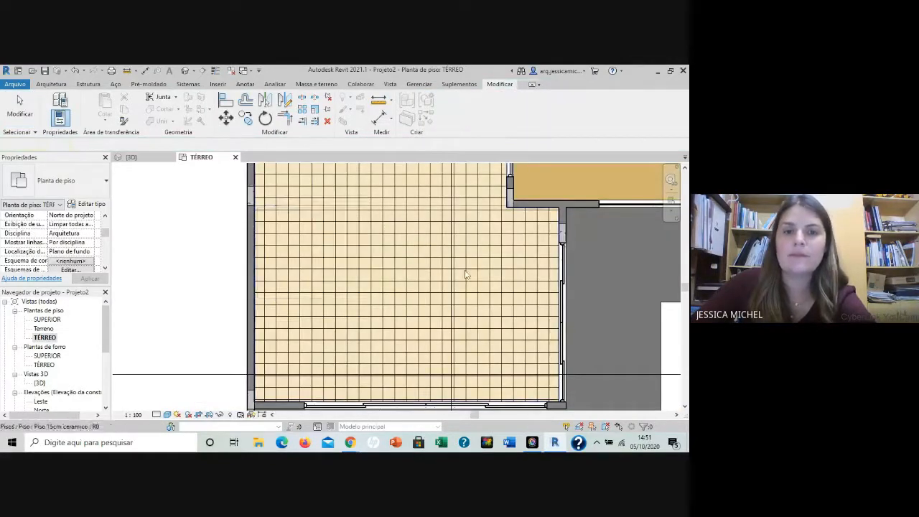
# Start a new stair in the TÉRREO plan and draw a straight horizontal first run with 8 risers toward the outer wall
pyautogui.click(50, 85)
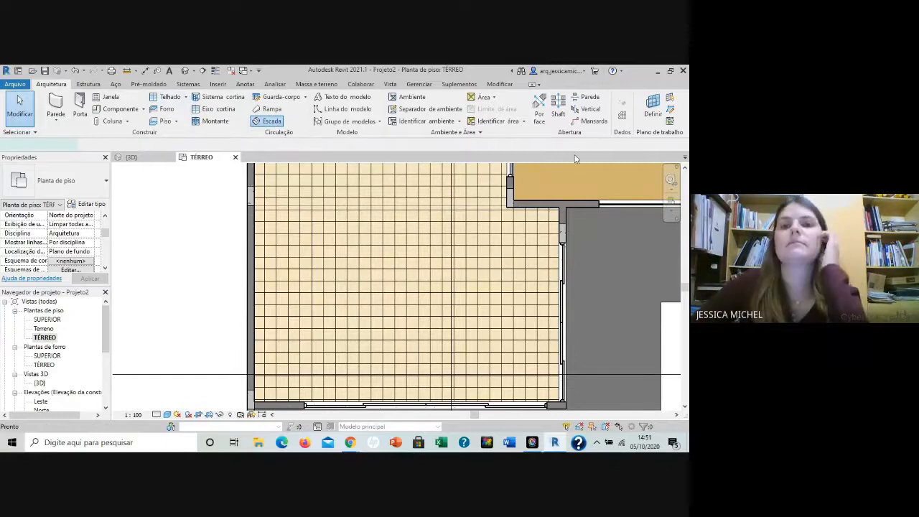
pyautogui.click(380, 283)
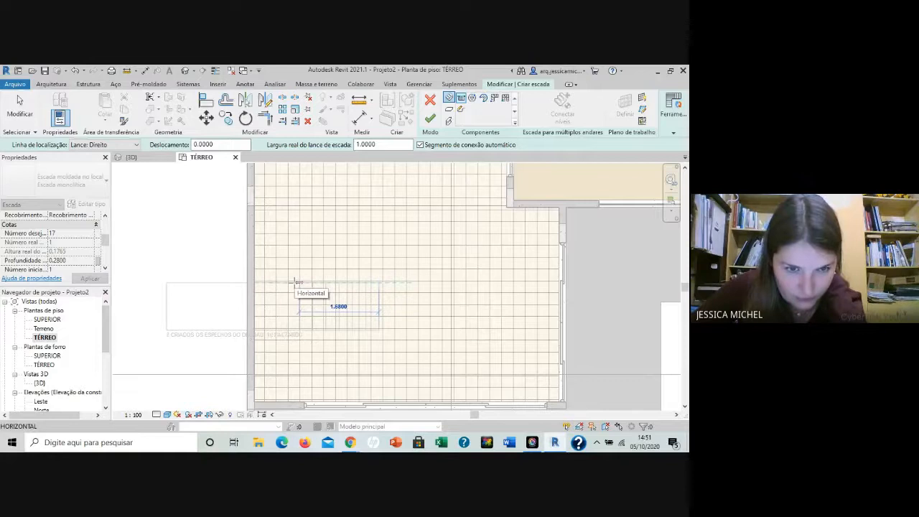
pyautogui.click(288, 282)
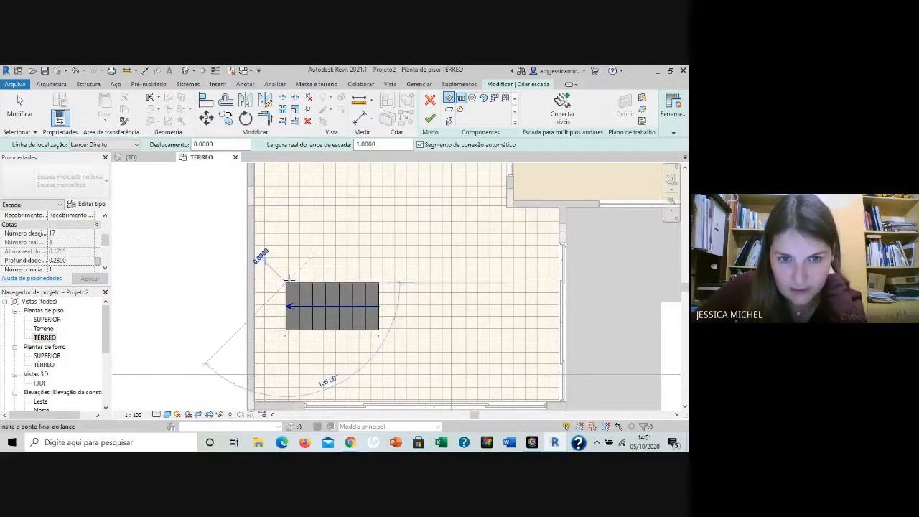
# Draw the parallel return run with risers 9 to 17 directly beside the first run, and finish the stair
pyautogui.scroll(3, 388, 286)
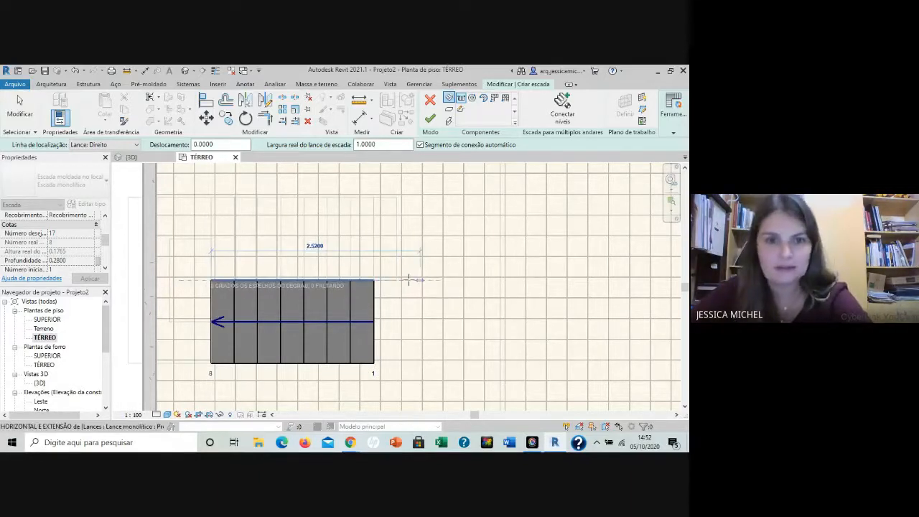
pyautogui.click(397, 280)
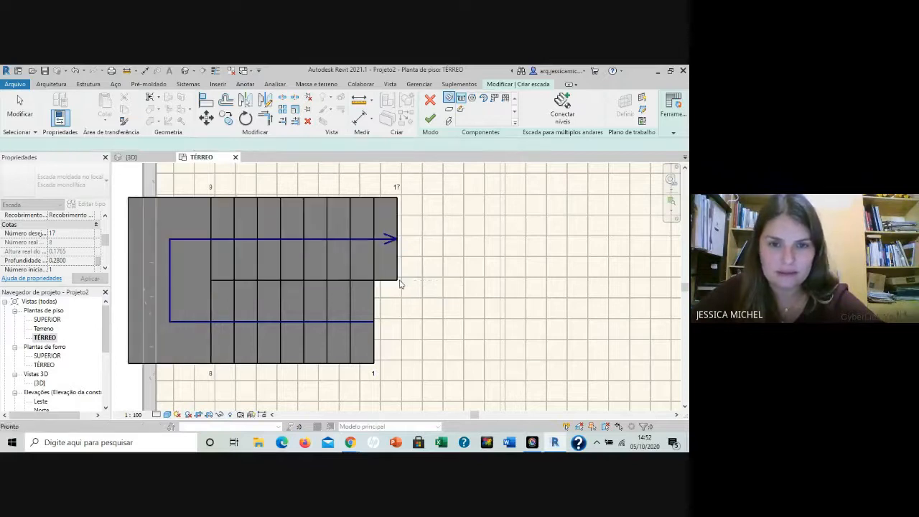
pyautogui.press('Escape')
pyautogui.scroll(-5, 436, 277)
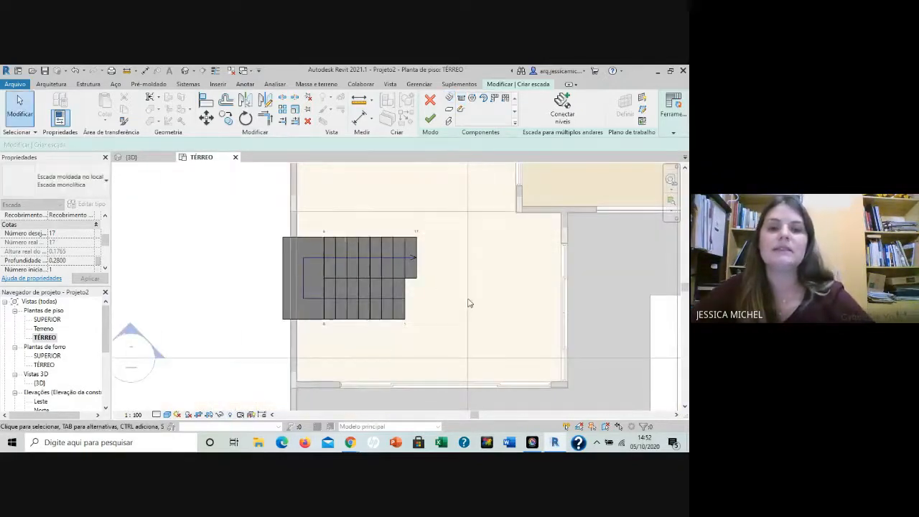
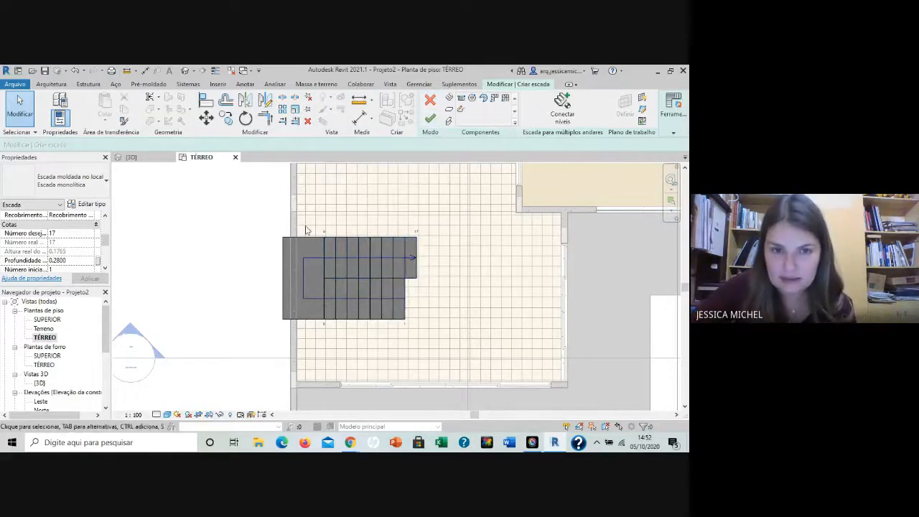
pyautogui.scroll(2, 413, 338)
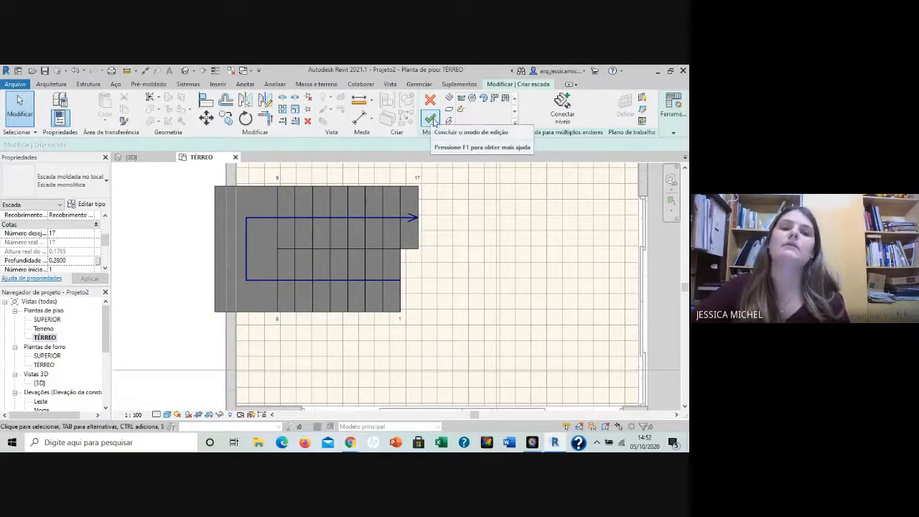
pyautogui.click(431, 120)
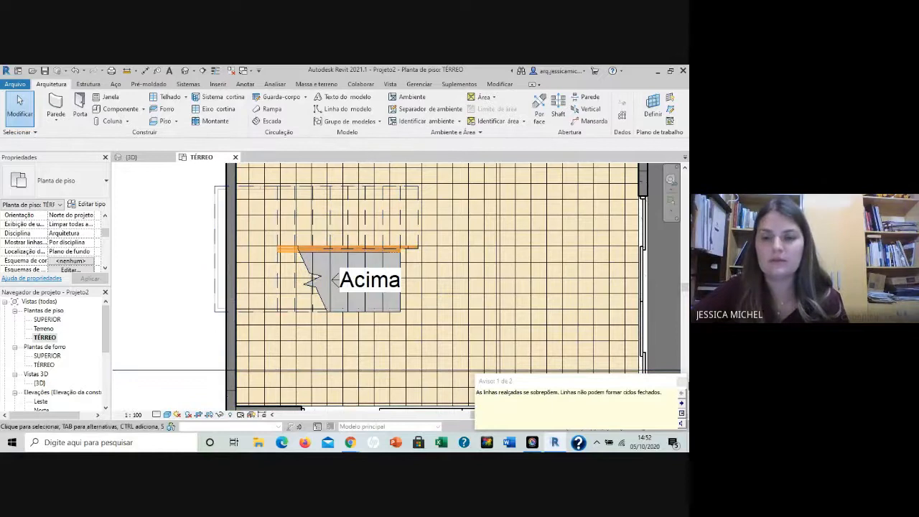
pyautogui.click(680, 385)
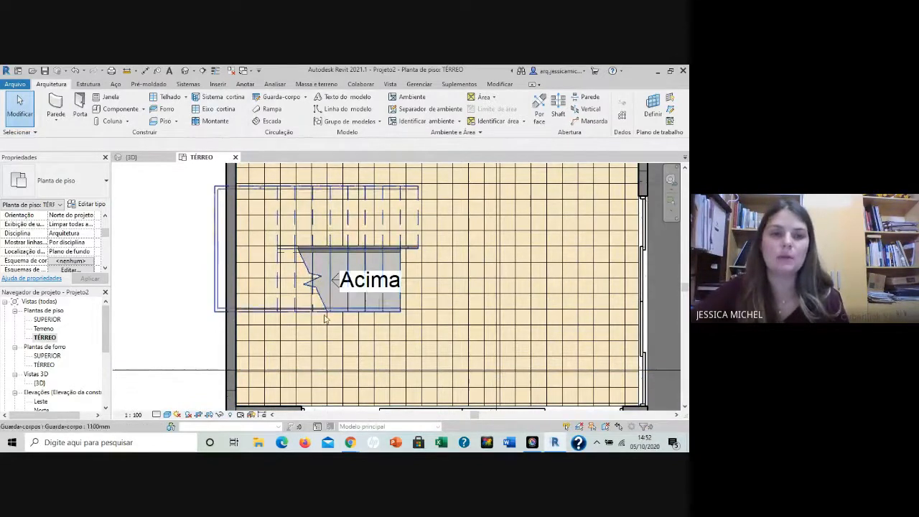
# Align the outer edge of the stair's landing with the inner face of the adjacent vertical wall
pyautogui.scroll(-1, 323, 312)
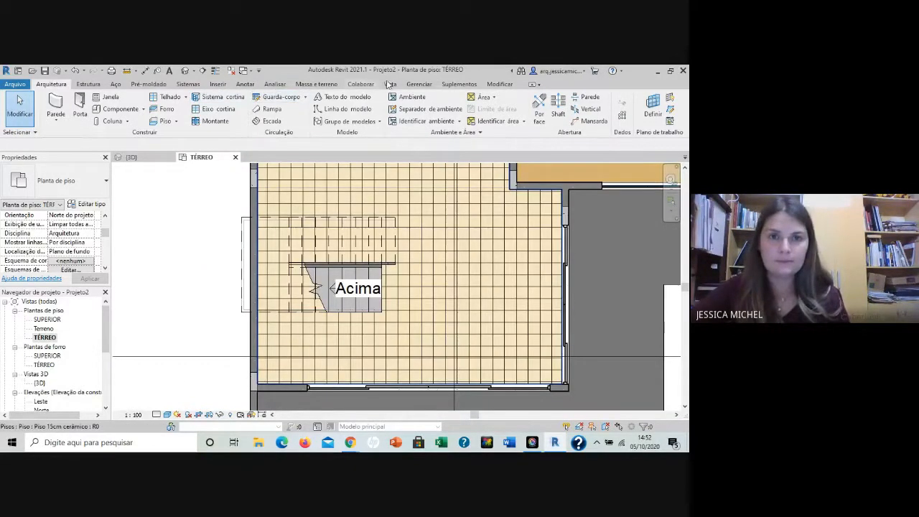
pyautogui.click(500, 85)
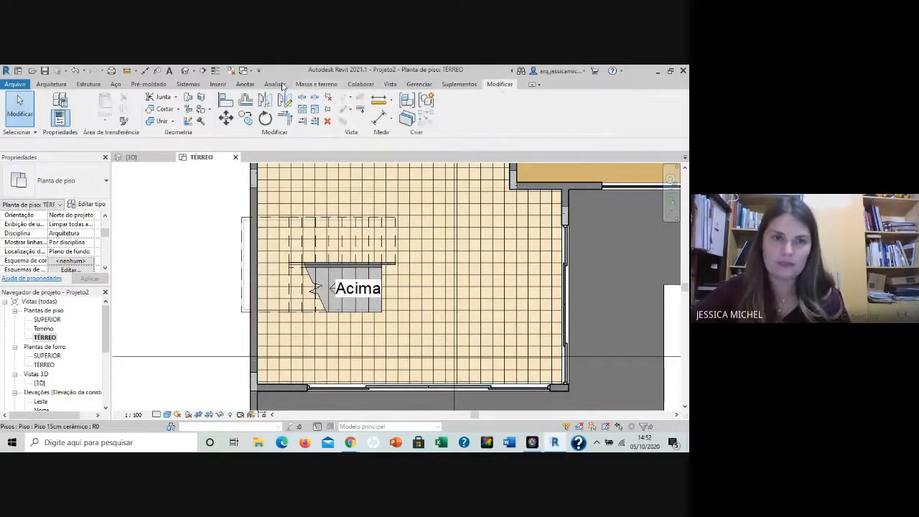
pyautogui.click(227, 103)
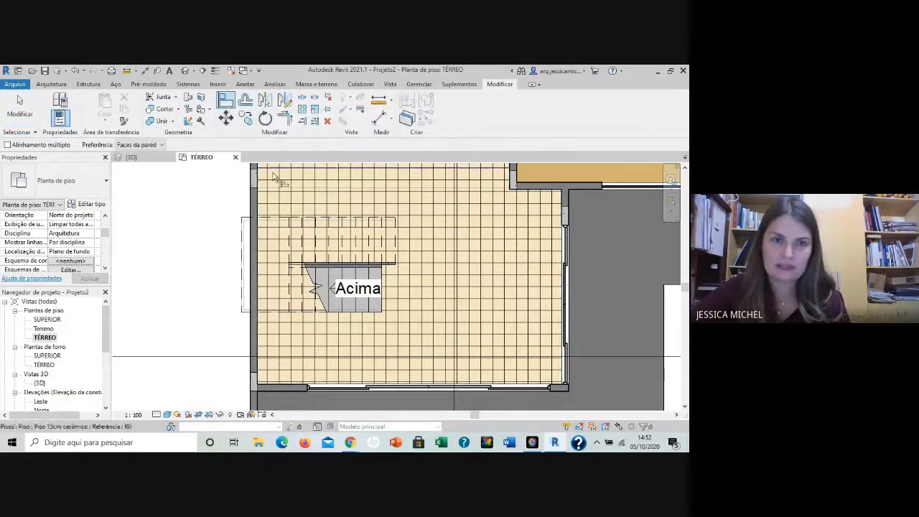
pyautogui.click(261, 229)
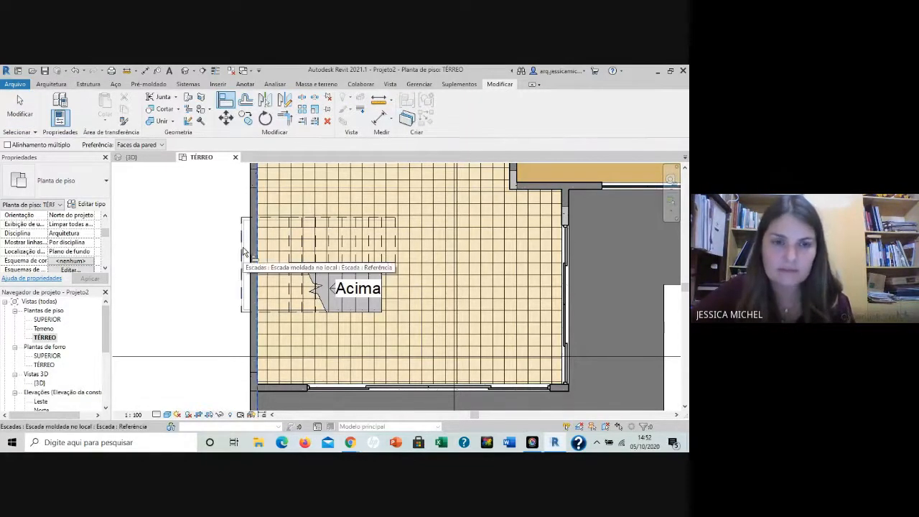
pyautogui.click(244, 252)
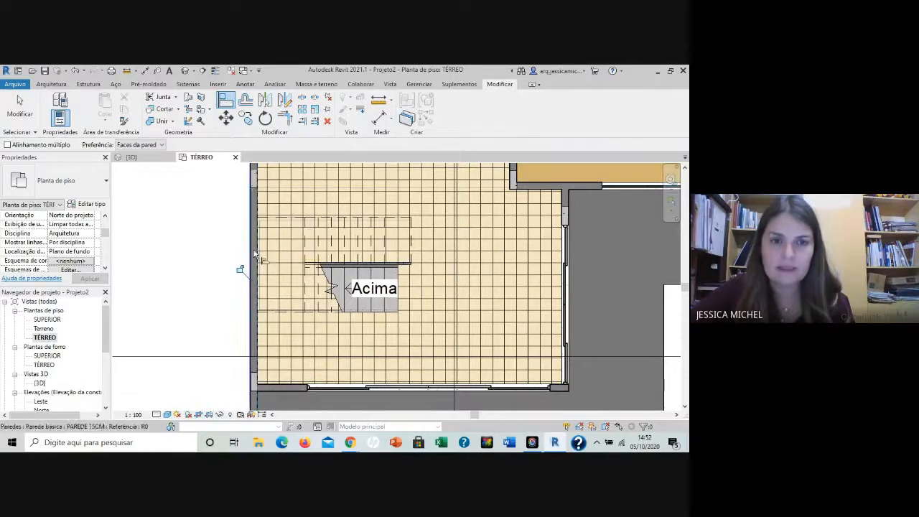
# Align the outer long side of the return run with the horizontal floor edge above it
pyautogui.click(275, 196)
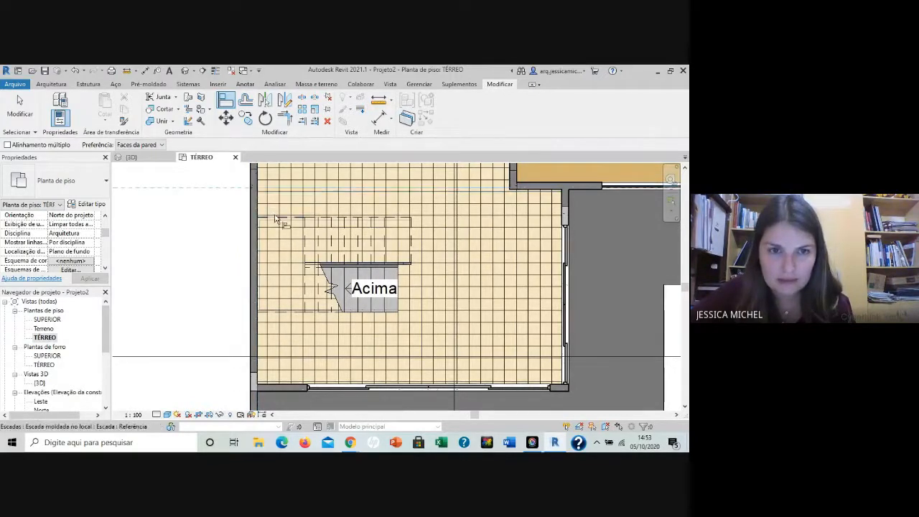
pyautogui.scroll(2, 276, 220)
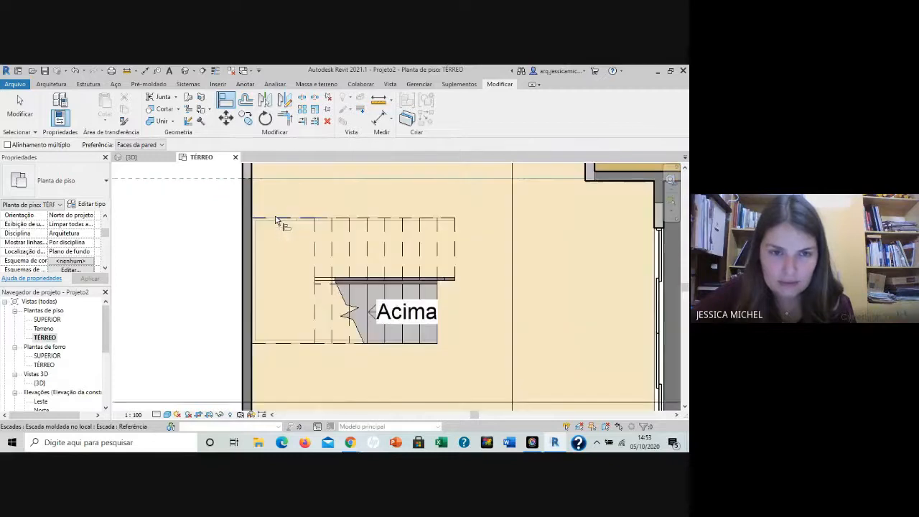
pyautogui.click(281, 219)
pyautogui.scroll(-1, 294, 221)
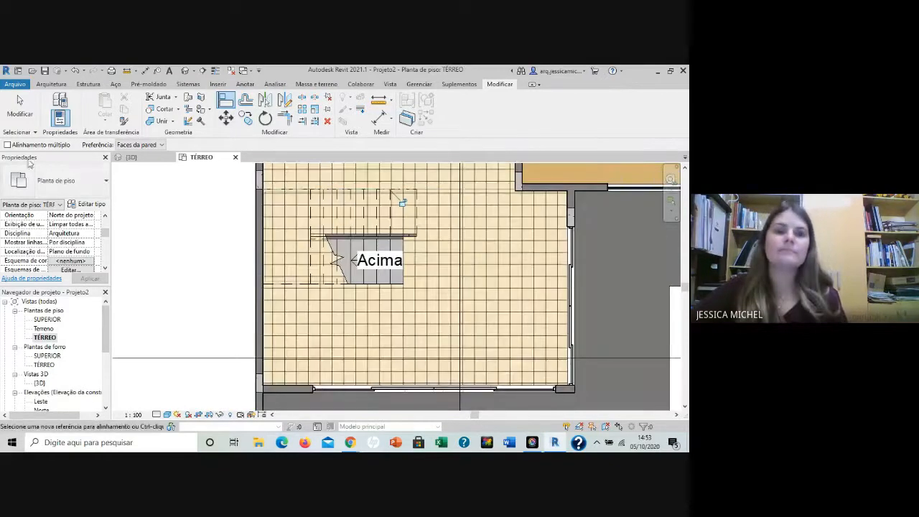
pyautogui.click(20, 106)
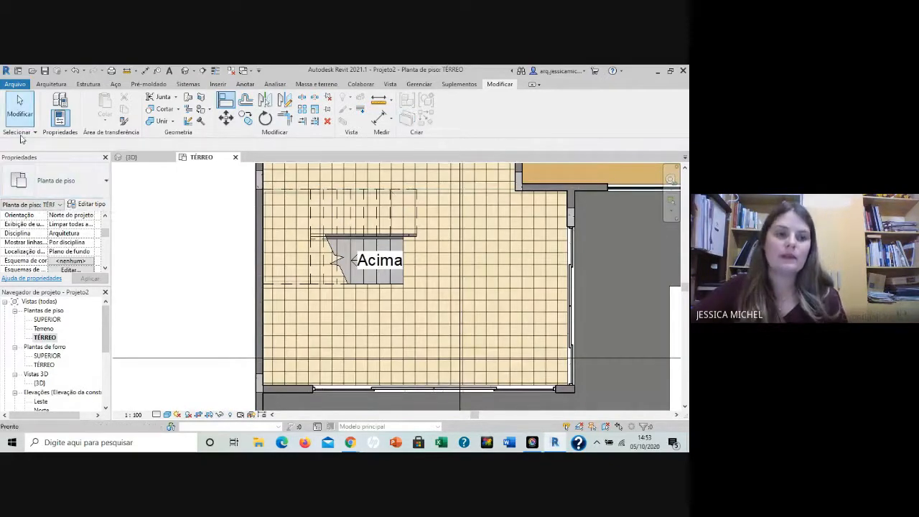
# Inspect the aligned stair in the {3D} view and return to the TÉRREO floor plan
pyautogui.doubleClick(41, 383)
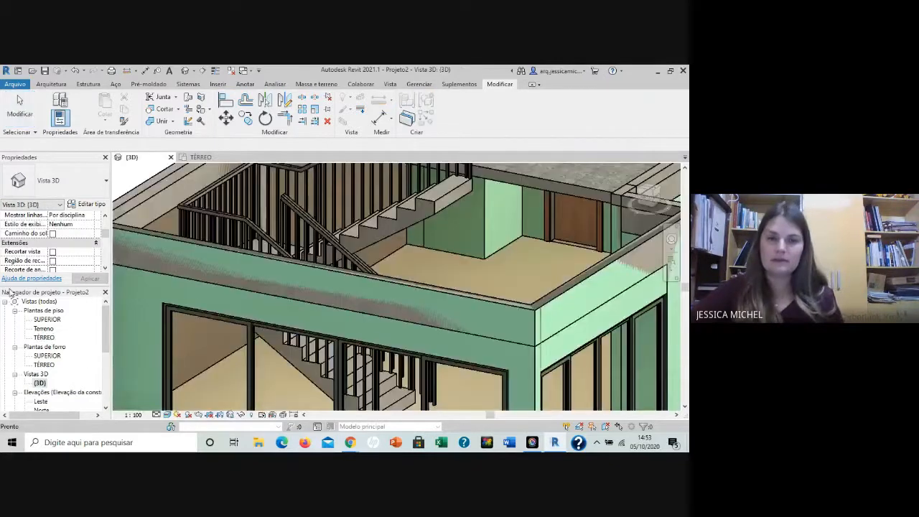
pyautogui.scroll(-2, 250, 351)
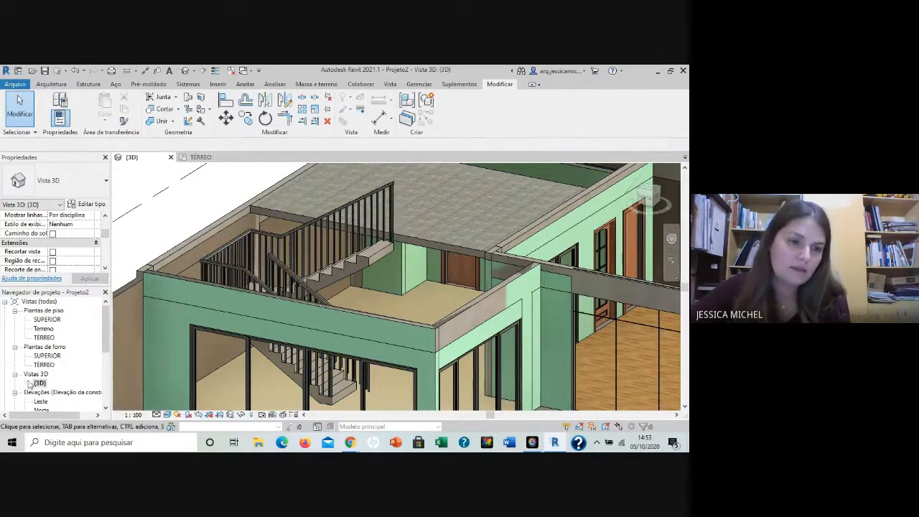
pyautogui.doubleClick(44, 338)
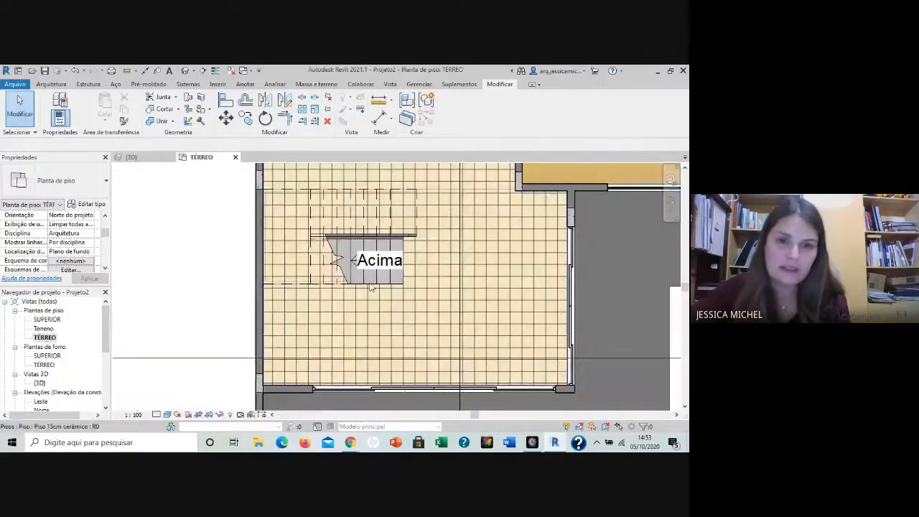
# Reopen the stair for editing and start a custom landing by sketch
pyautogui.click(377, 219)
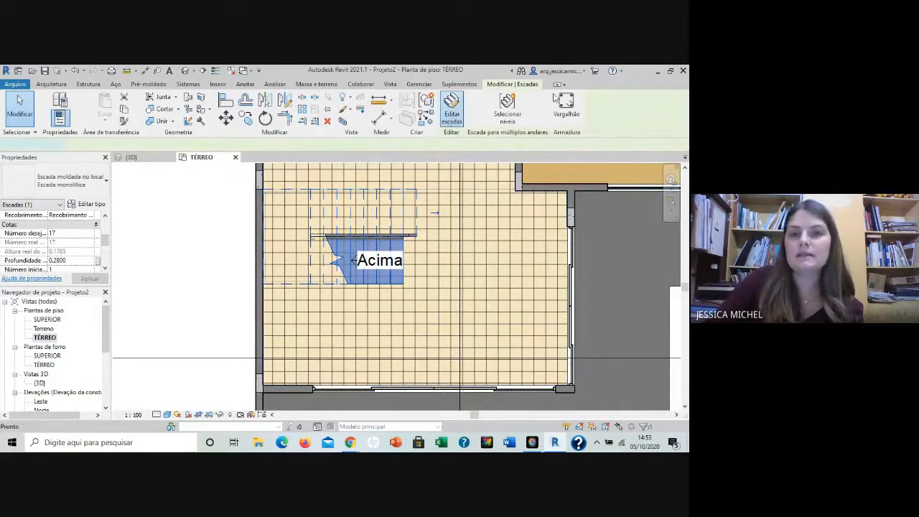
pyautogui.click(452, 107)
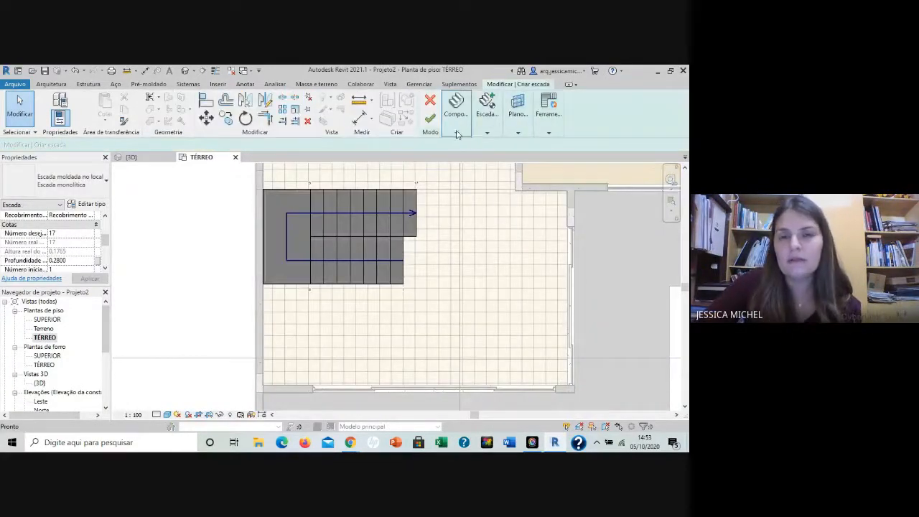
pyautogui.click(457, 134)
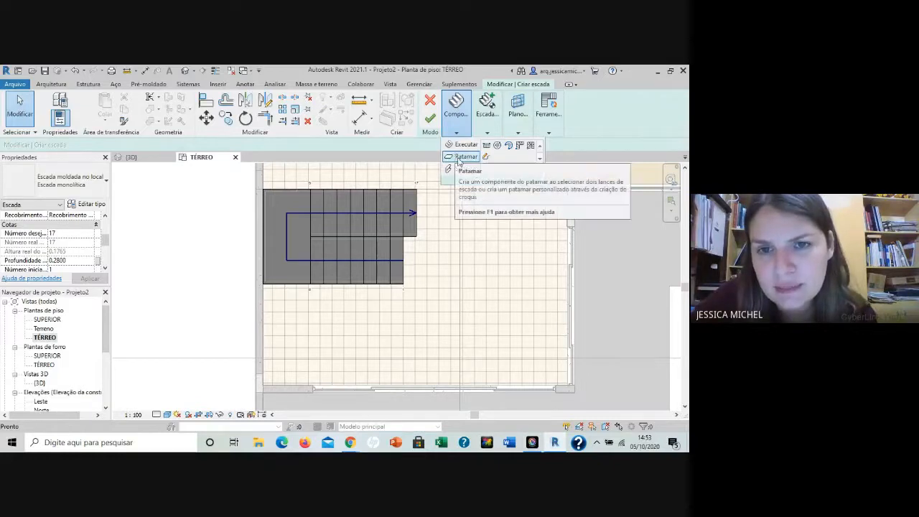
pyautogui.click(460, 158)
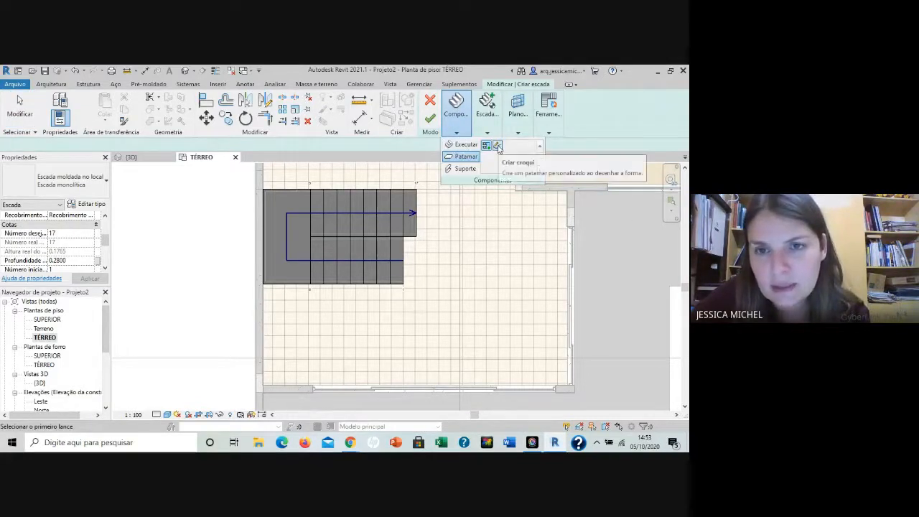
pyautogui.click(492, 171)
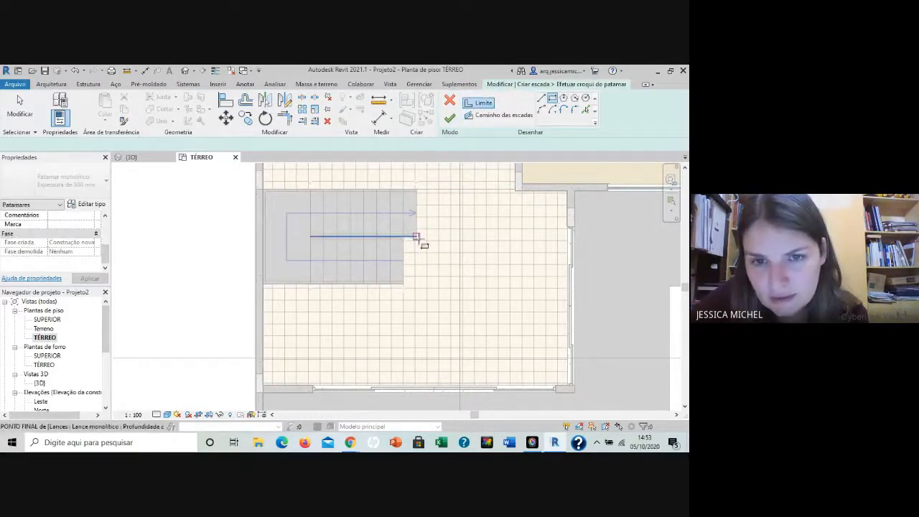
# Draw a rectangular landing boundary about 0.97 by 1.00 m at the upper end of the return run
pyautogui.click(418, 237)
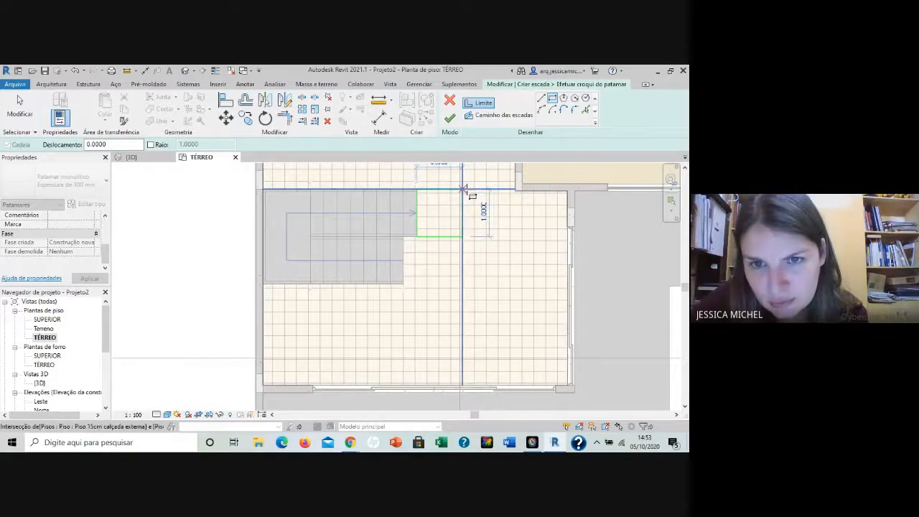
pyautogui.scroll(-3, 469, 204)
pyautogui.scroll(3, 459, 203)
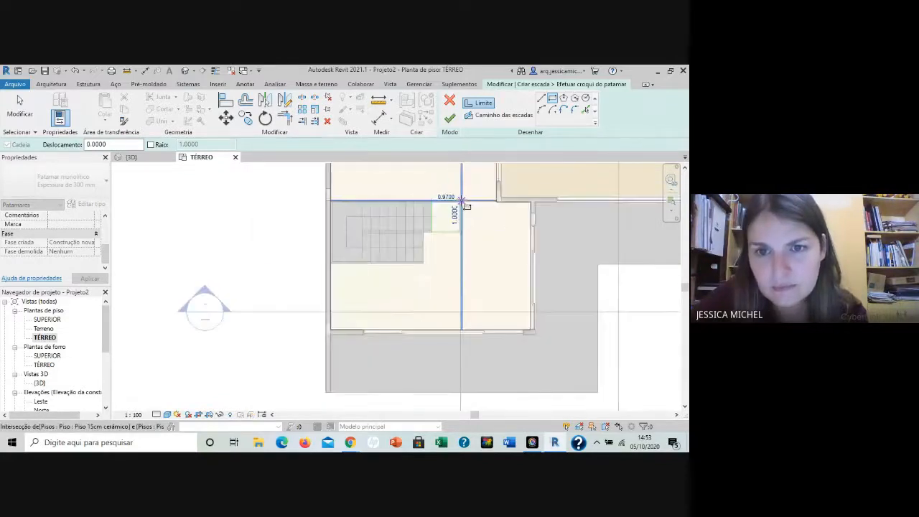
pyautogui.scroll(2, 463, 203)
pyautogui.click(462, 202)
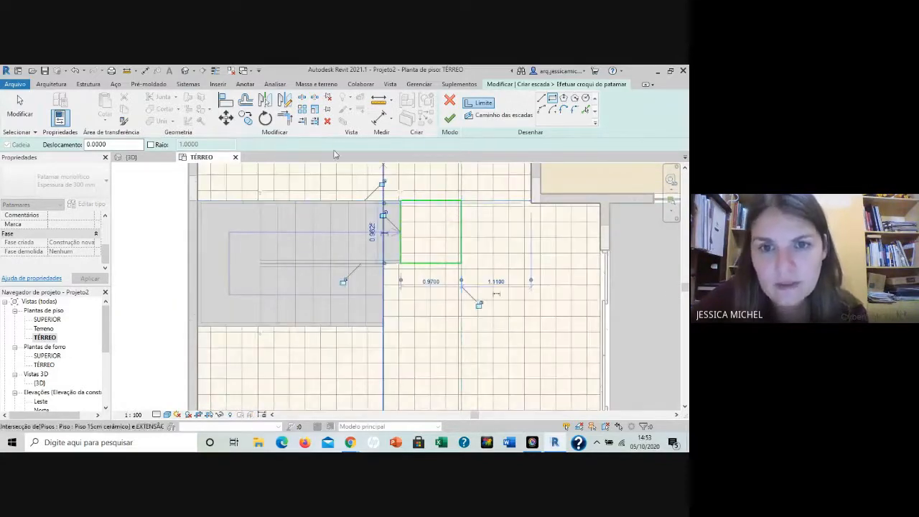
# Set the horizontal width of the landing's rectangular boundary to 1.00 m
pyautogui.click(20, 108)
pyautogui.click(462, 223)
pyautogui.click(432, 282)
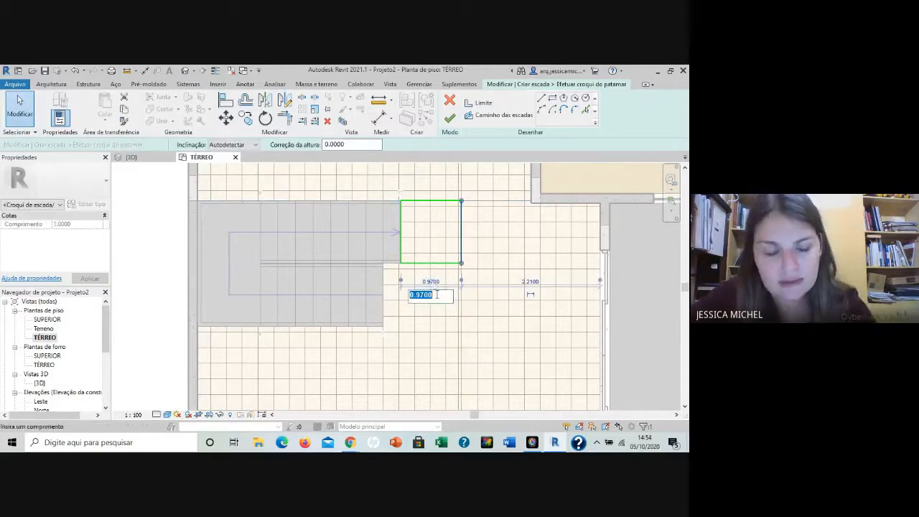
pyautogui.press('Return')
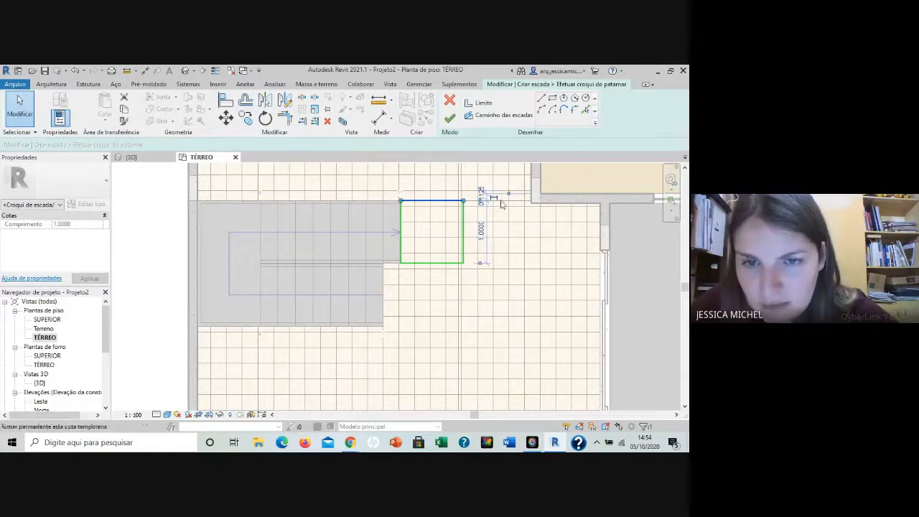
# Finish the upper landing's boundary sketch and complete the stair edit
pyautogui.click(450, 118)
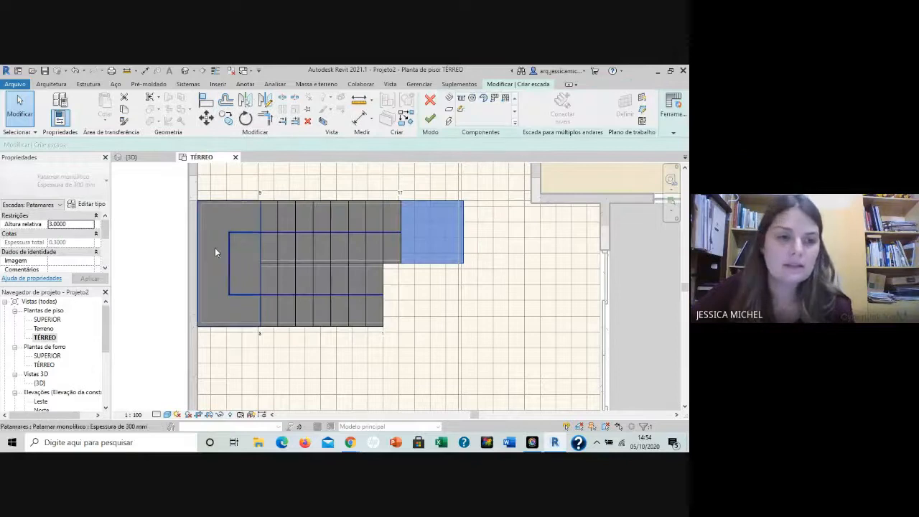
pyautogui.click(488, 307)
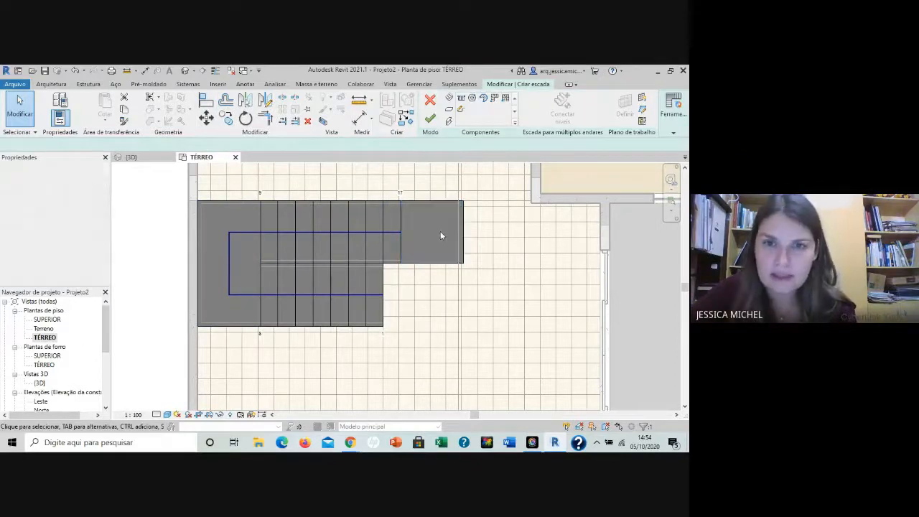
pyautogui.click(431, 120)
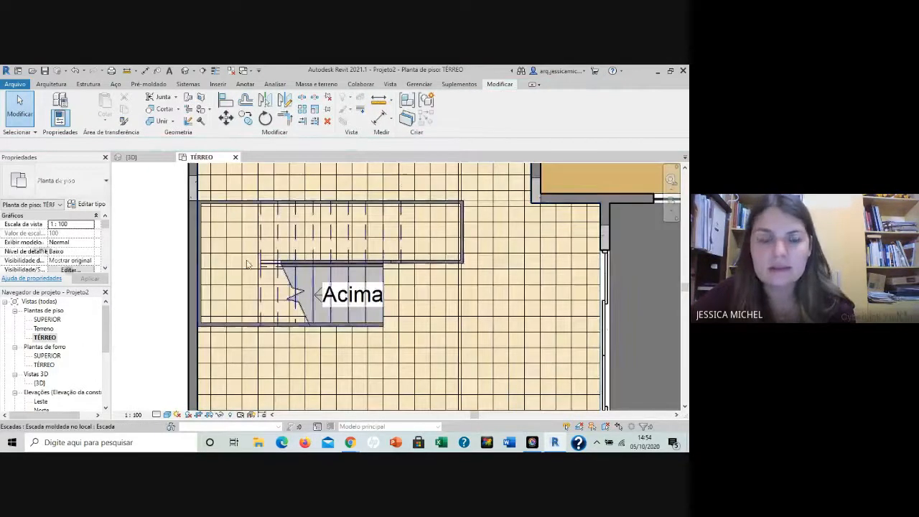
# Inspect the stair with its new upper landing in the {3D} view from several angles
pyautogui.doubleClick(39, 384)
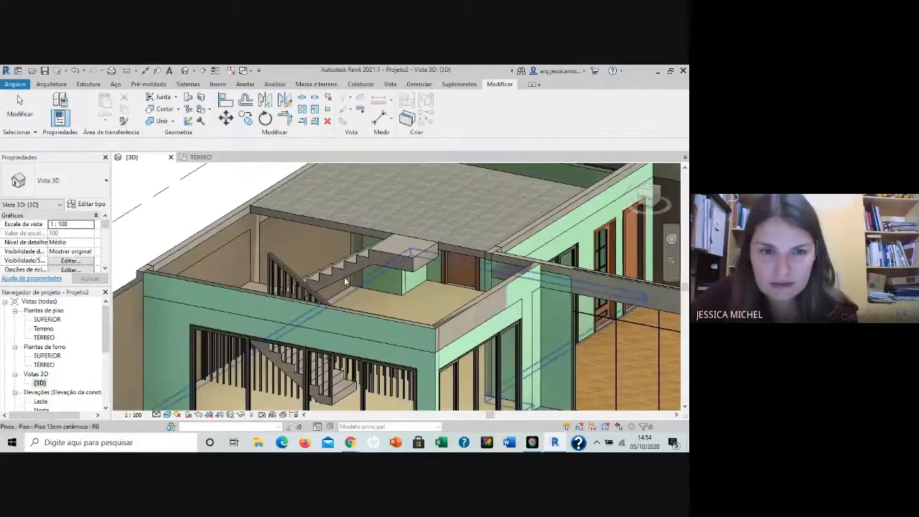
pyautogui.keyDown('shift'); pyautogui.moveTo(542, 224); pyautogui.dragTo(439, 253, button='middle'); pyautogui.keyUp('shift')
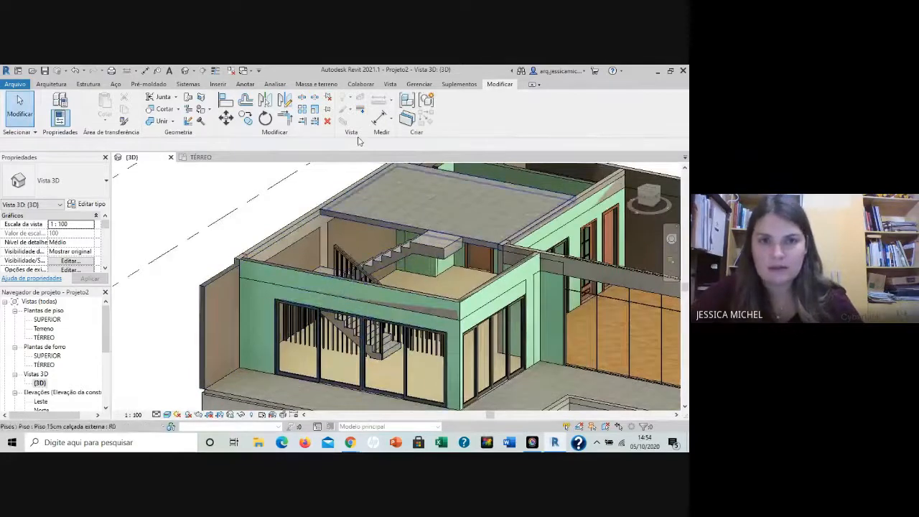
pyautogui.keyDown('shift'); pyautogui.moveTo(342, 202); pyautogui.dragTo(250, 209, button='middle'); pyautogui.keyUp('shift')
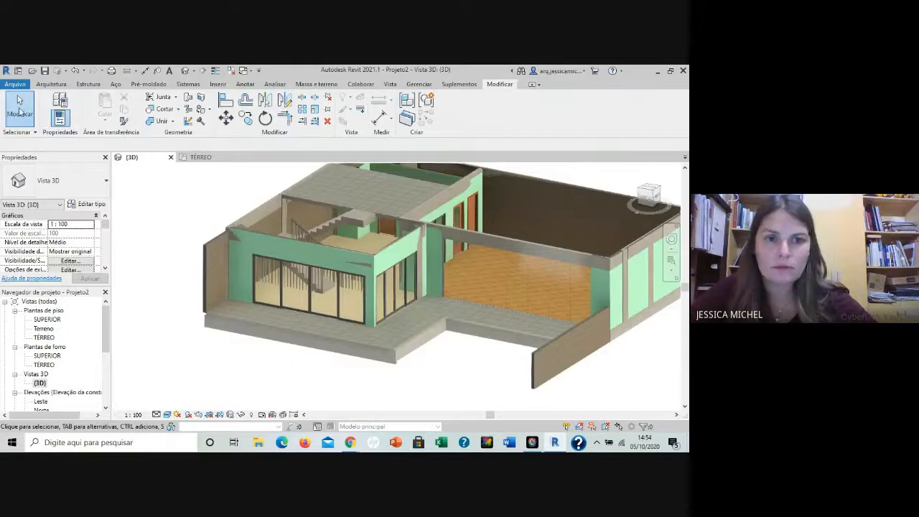
pyautogui.moveTo(649, 209); pyautogui.dragTo(660, 260)
pyautogui.scroll(3, 323, 270)
pyautogui.scroll(-4, 323, 271)
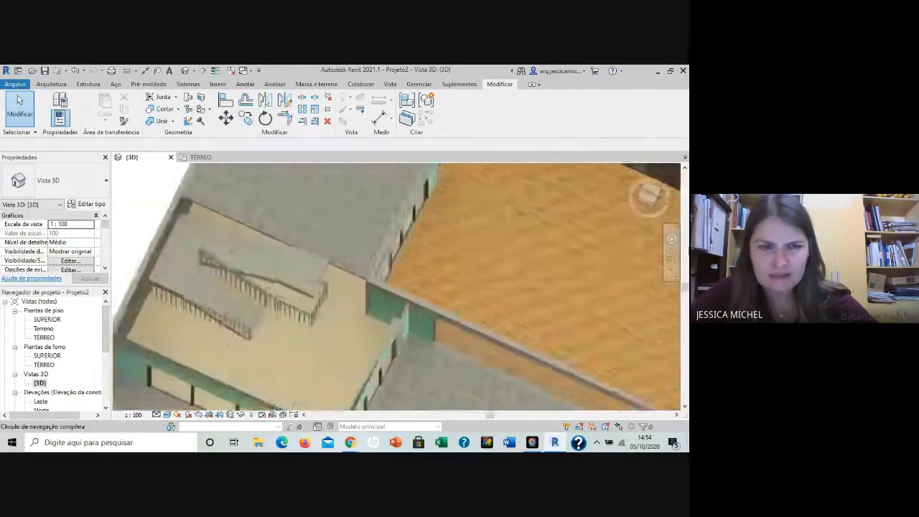
# Try to assign the monolithic stair as the new host of the misplaced 1100mm railing
pyautogui.scroll(2, 383, 312)
pyautogui.click(379, 321)
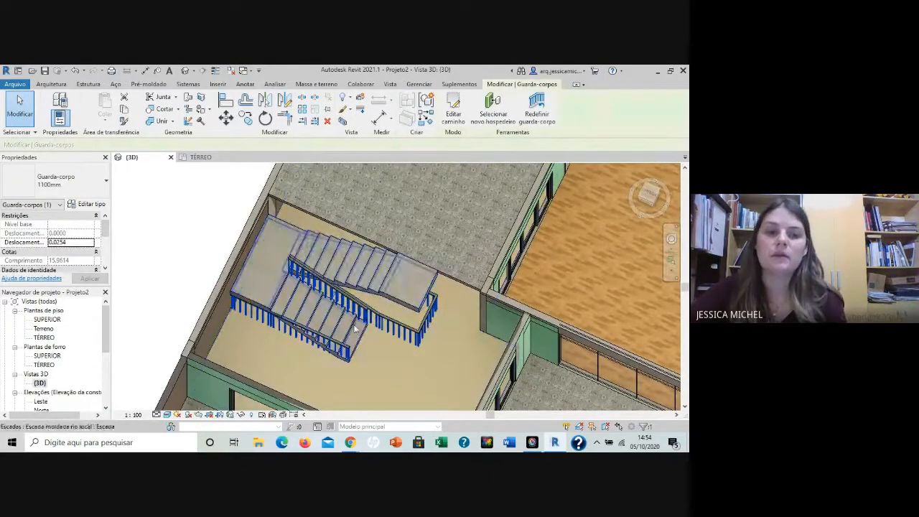
pyautogui.scroll(2, 400, 321)
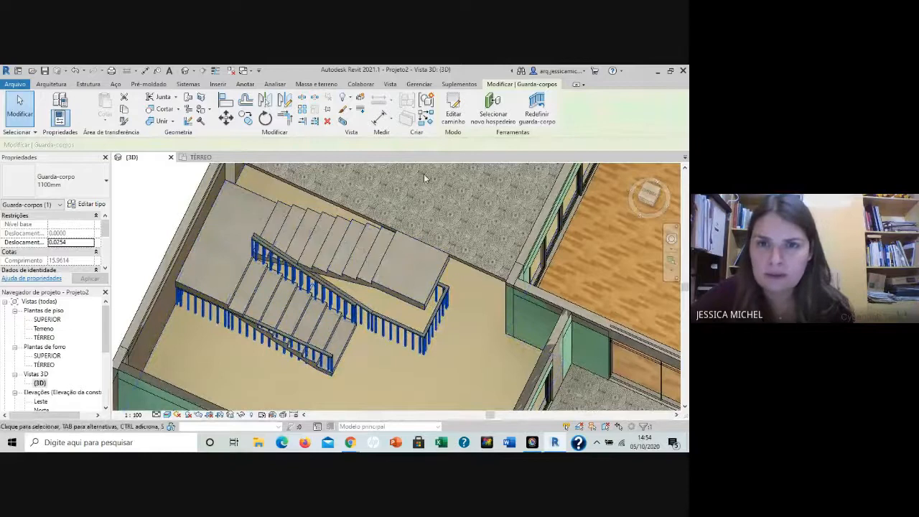
pyautogui.click(494, 108)
pyautogui.click(397, 283)
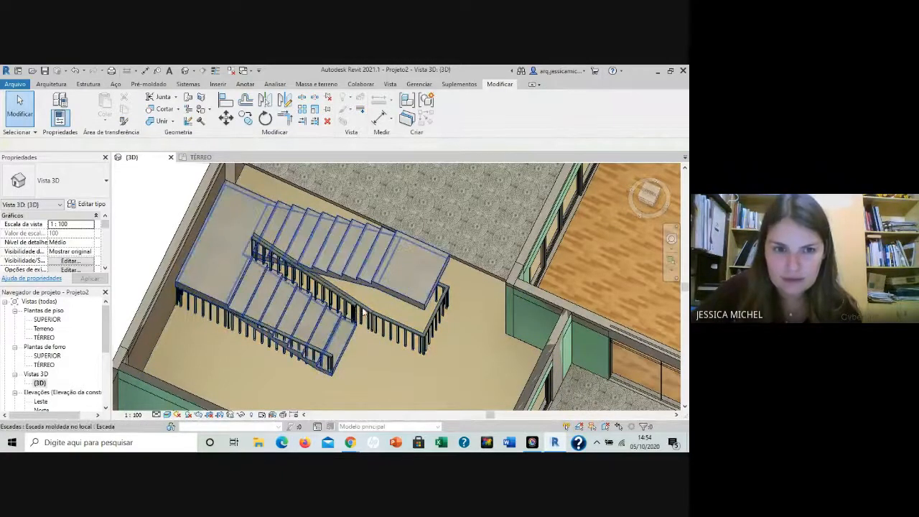
pyautogui.scroll(2, 363, 311)
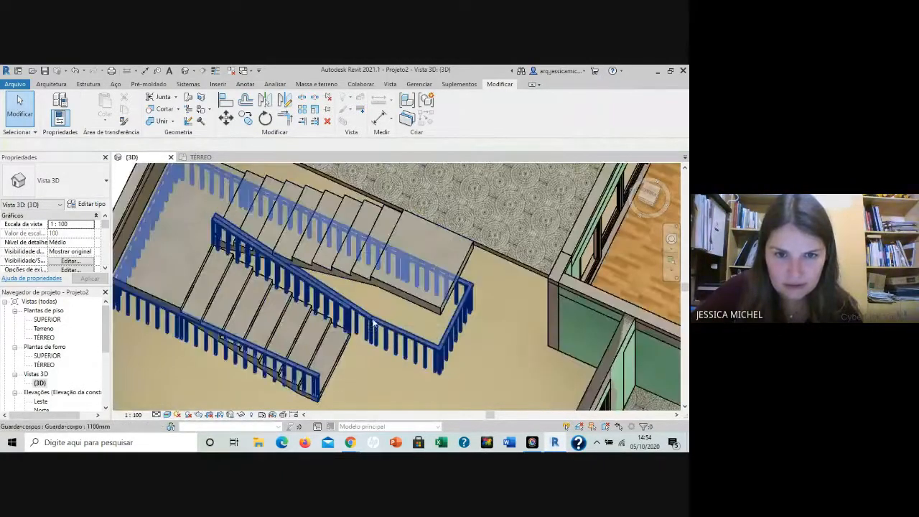
pyautogui.click(373, 324)
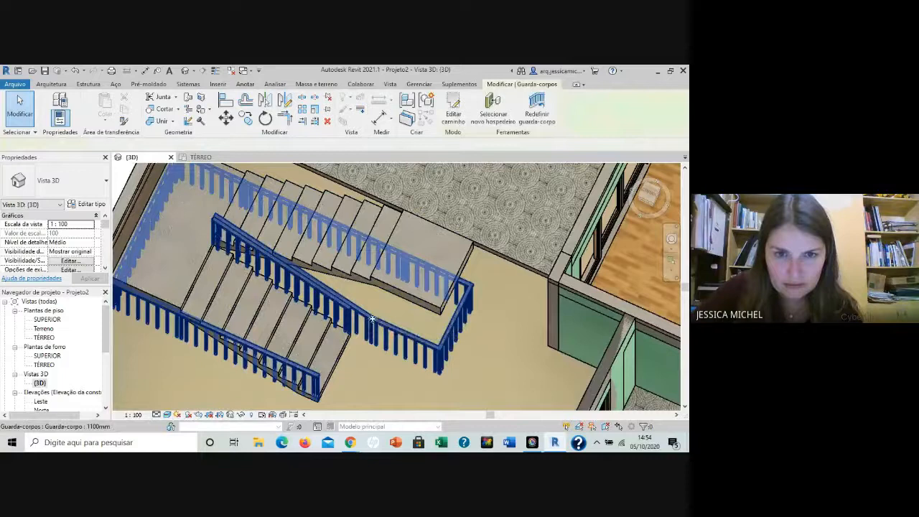
pyautogui.click(491, 117)
pyautogui.click(342, 253)
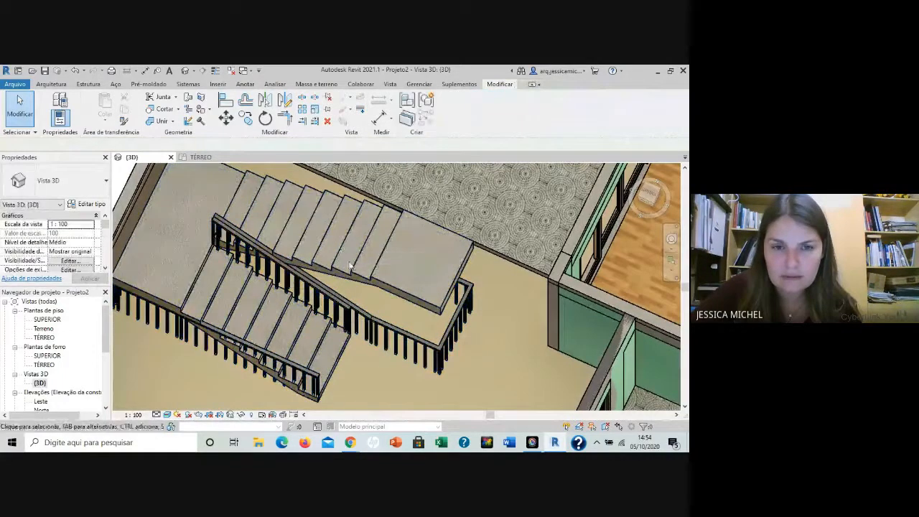
# Delete the misplaced 1100mm railings around the stair
pyautogui.click(393, 336)
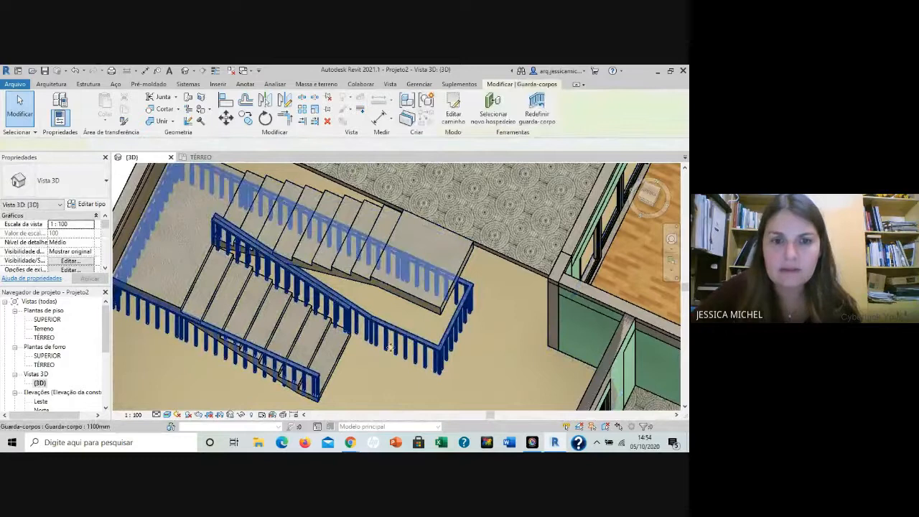
pyautogui.click(223, 249)
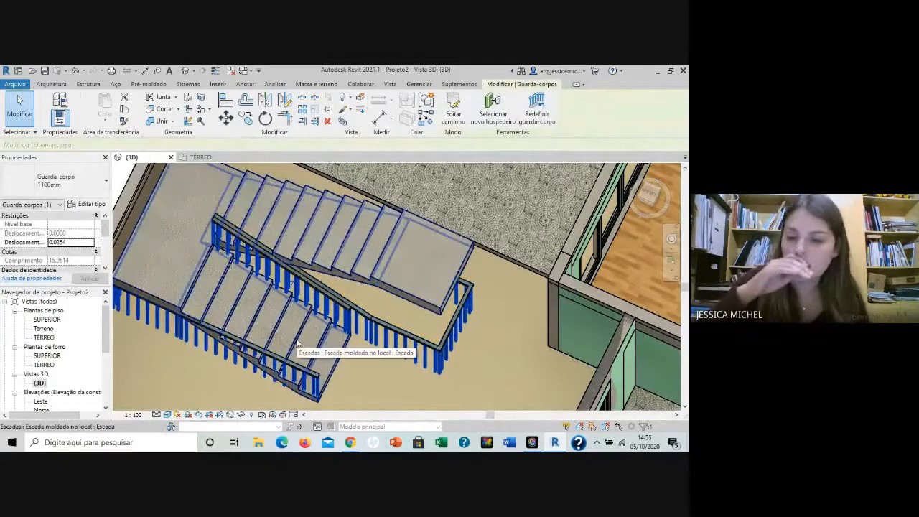
pyautogui.press('Delete')
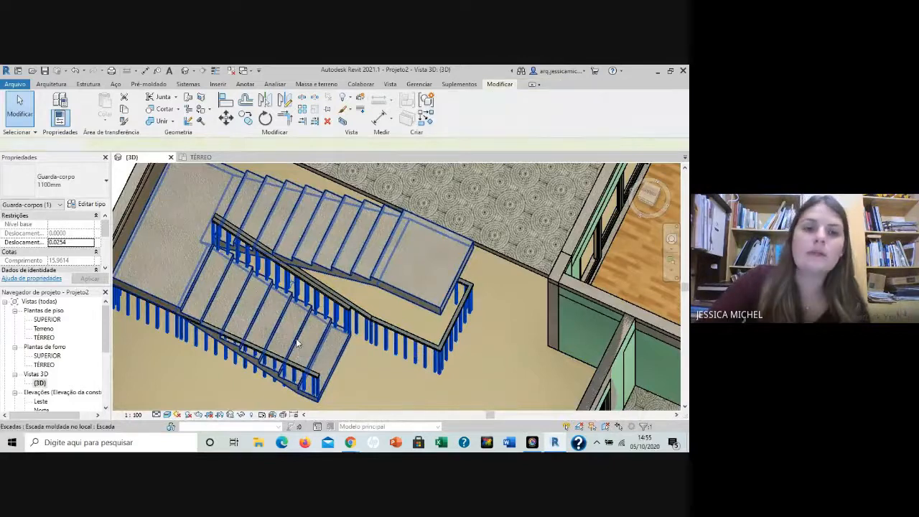
pyautogui.scroll(-2, 249, 209)
pyautogui.scroll(-1, 488, 351)
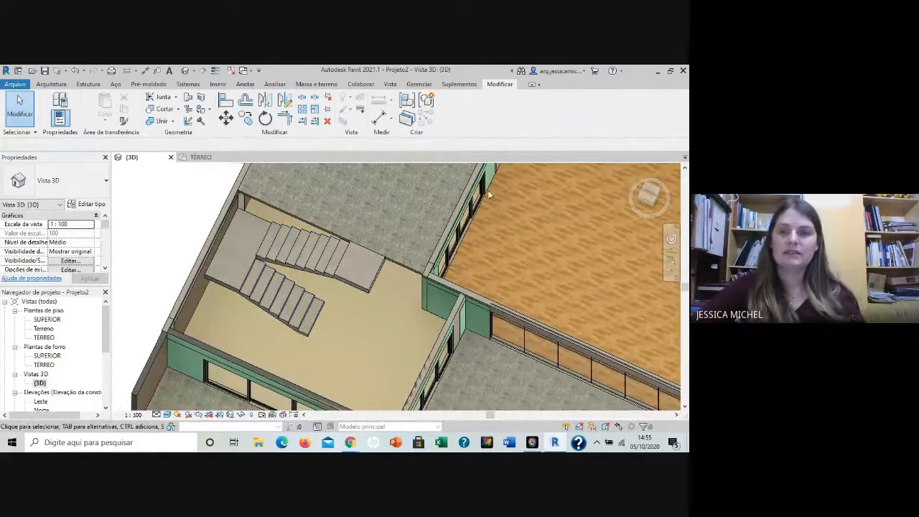
# Place a new 1100mm railing on the stair with the place-on-stair/ramp option, positioned on the treads
pyautogui.moveTo(648, 188)
pyautogui.mouseDown()
pyautogui.moveTo(648, 399)
pyautogui.moveTo(605, 173)
pyautogui.moveTo(604, 199)
pyautogui.moveTo(633, 198)
pyautogui.mouseUp()
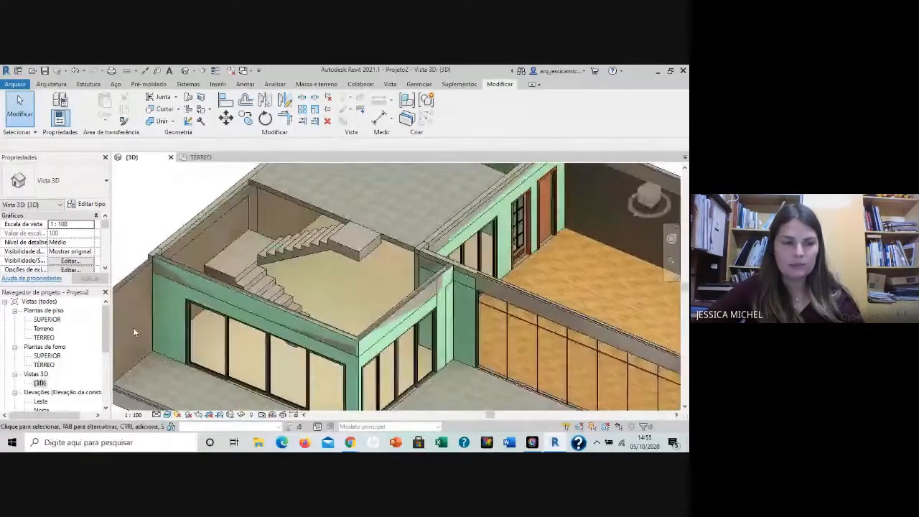
pyautogui.click(51, 84)
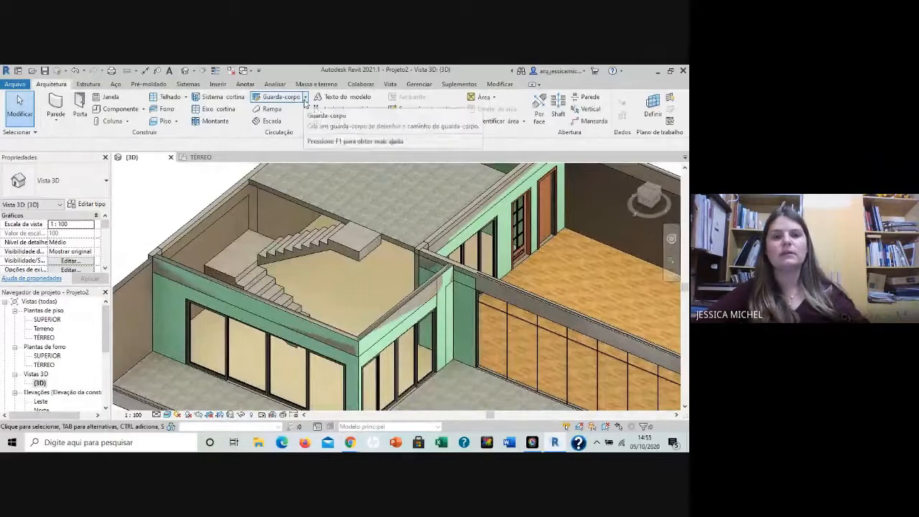
pyautogui.click(304, 101)
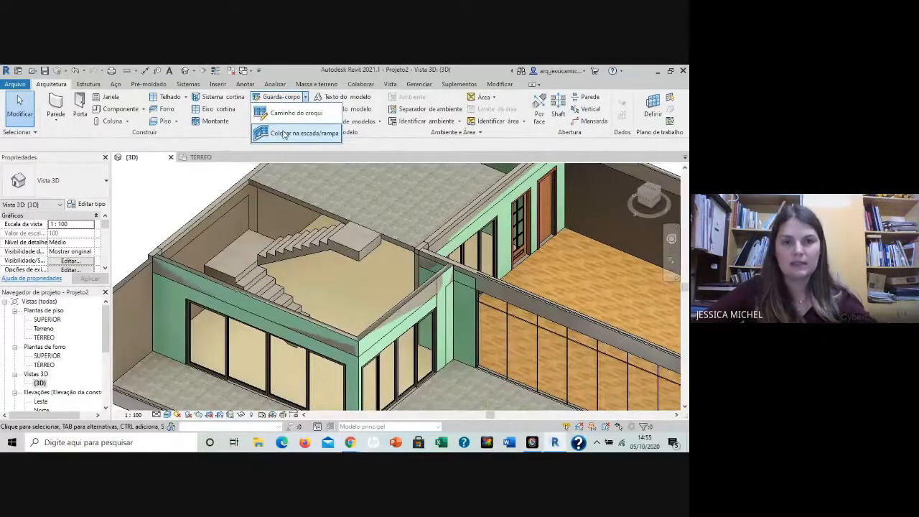
pyautogui.click(280, 135)
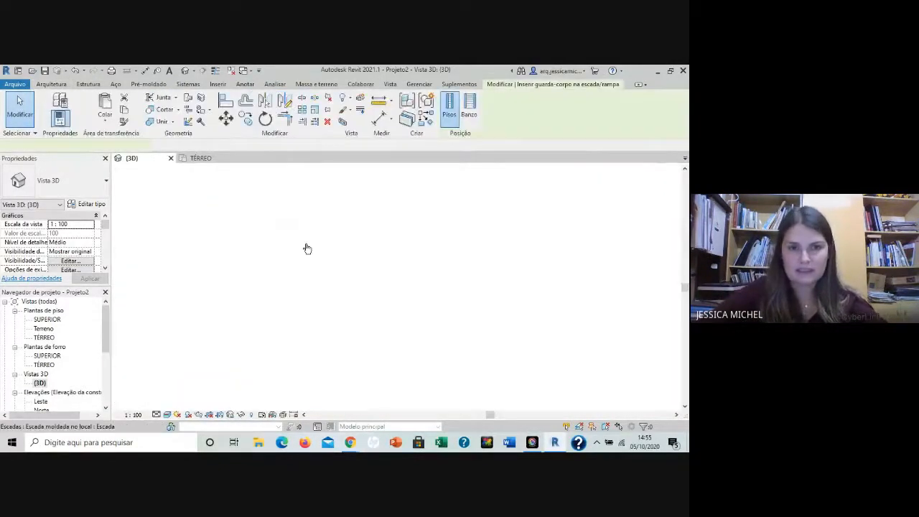
pyautogui.click(282, 243)
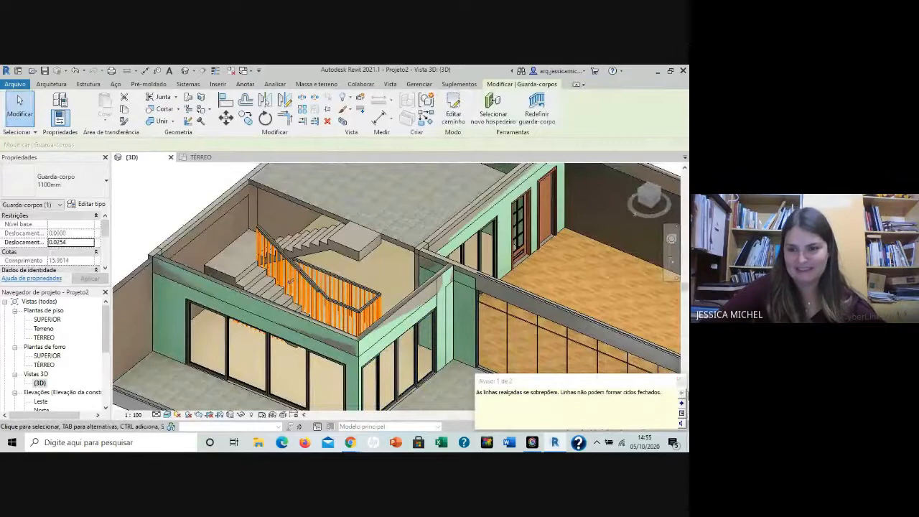
# Delete the 1100mm railing from the stair
pyautogui.click(682, 382)
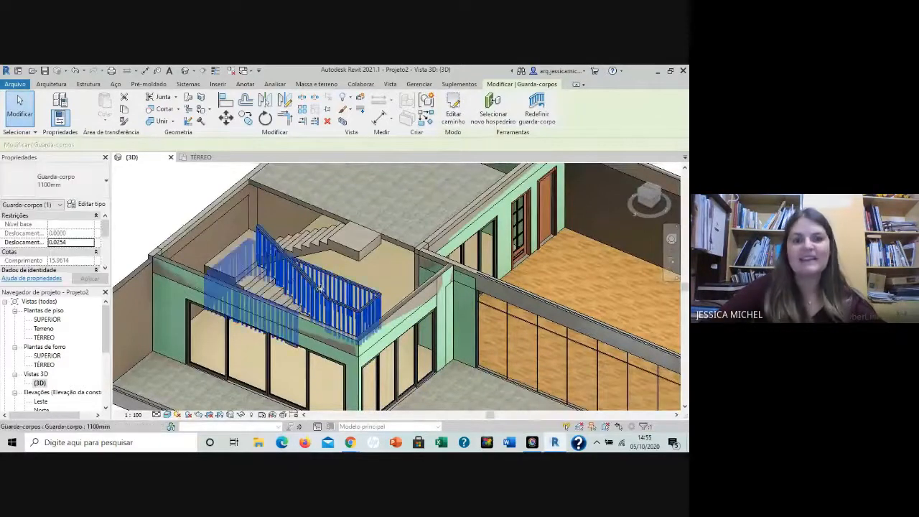
pyautogui.scroll(5, 411, 294)
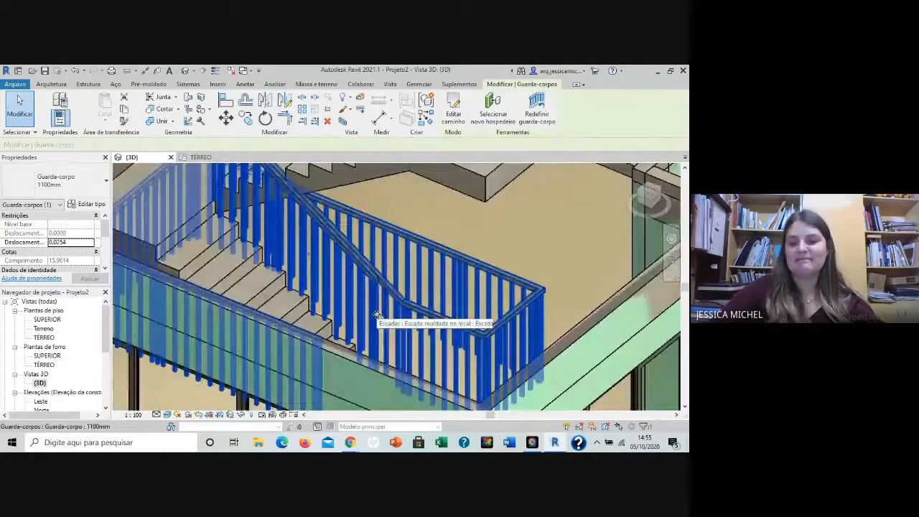
pyautogui.press('Escape')
pyautogui.press('Delete')
pyautogui.scroll(-3, 432, 376)
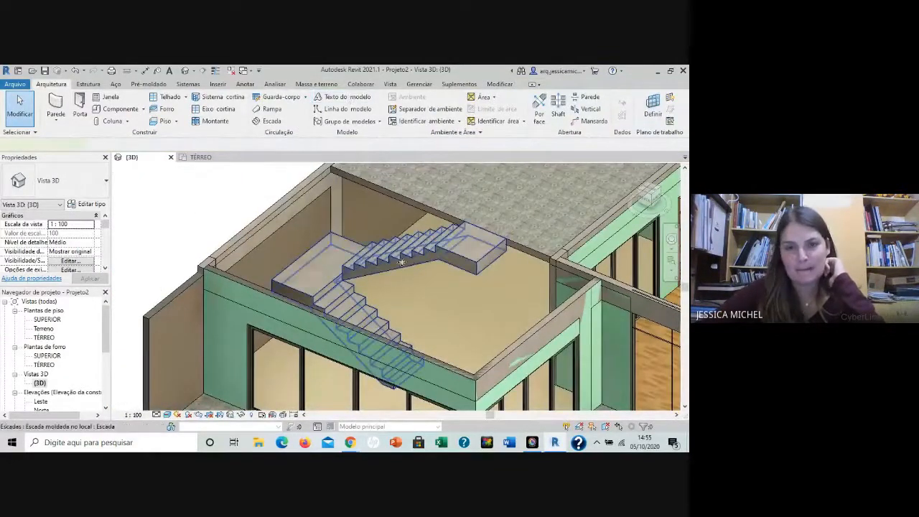
# Change the stair's type to the Escada montada type "Espelho máximo de 190 mm a 250 mm"
pyautogui.click(314, 302)
pyautogui.click(459, 296)
pyautogui.click(469, 259)
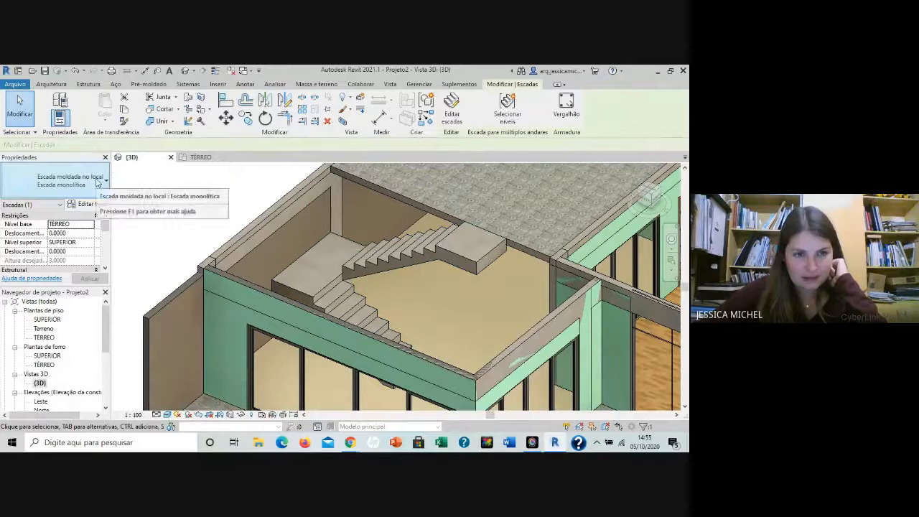
pyautogui.click(99, 184)
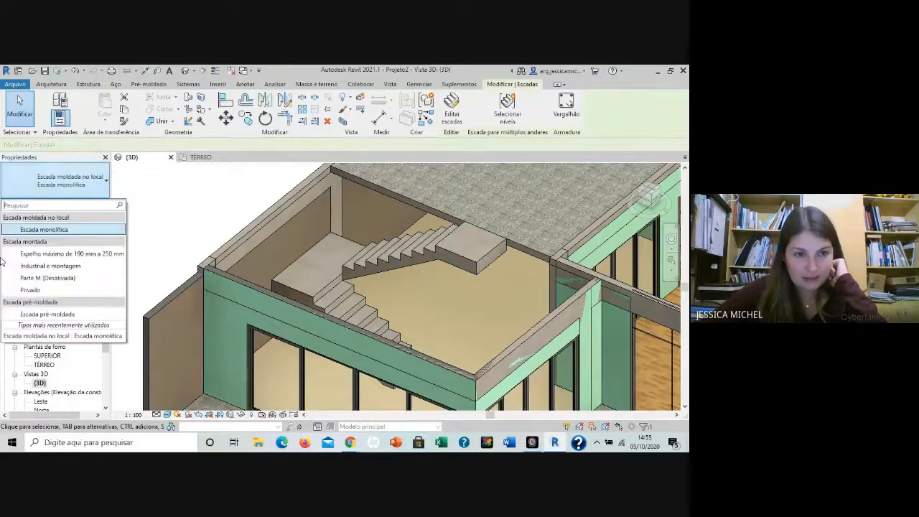
pyautogui.click(41, 257)
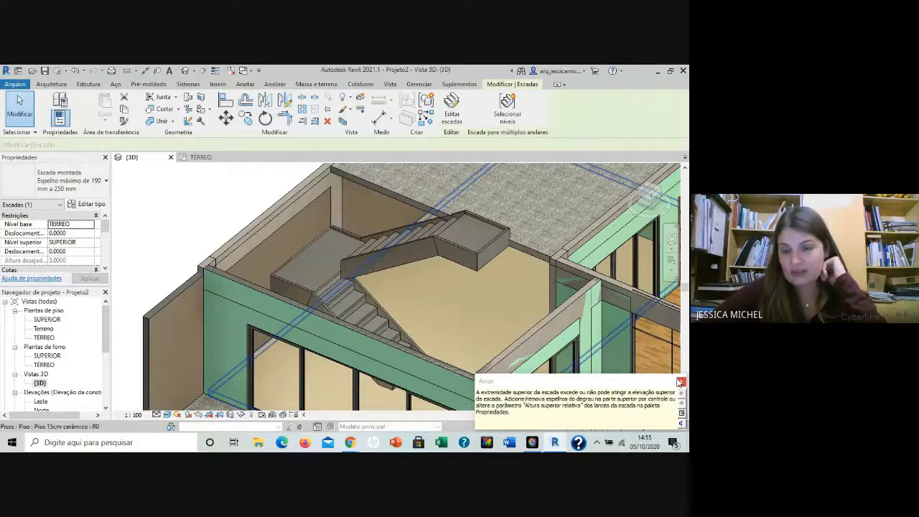
pyautogui.click(676, 381)
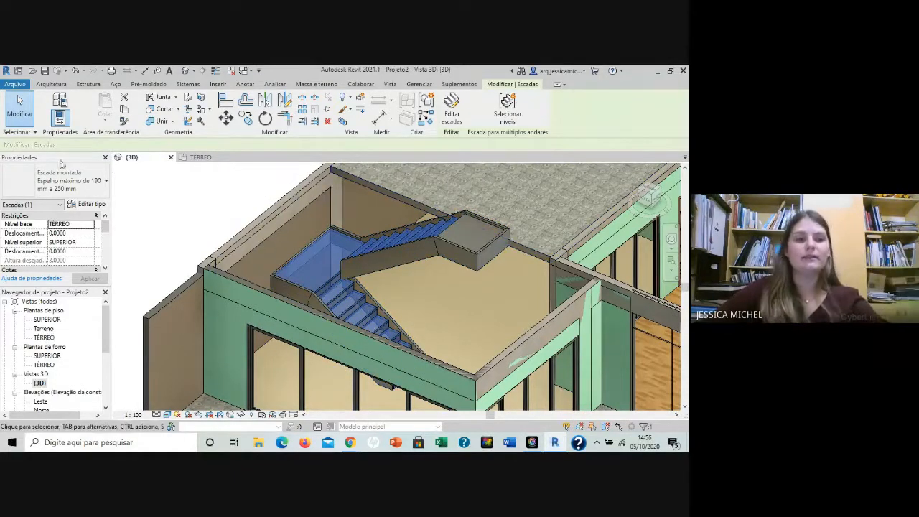
# In the stair's type properties, set the maximum riser height to 0.18 and the minimum tread depth to 0.28
pyautogui.click(96, 206)
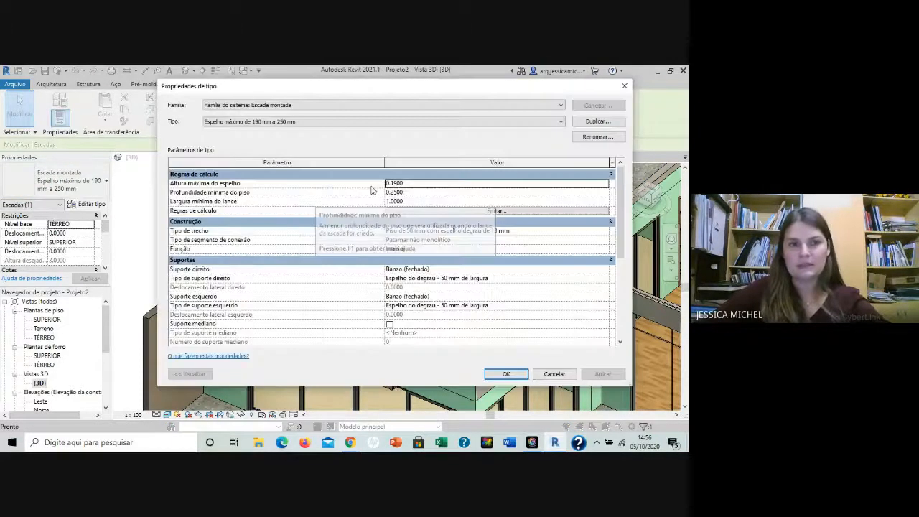
pyautogui.click(413, 191)
pyautogui.click(419, 185)
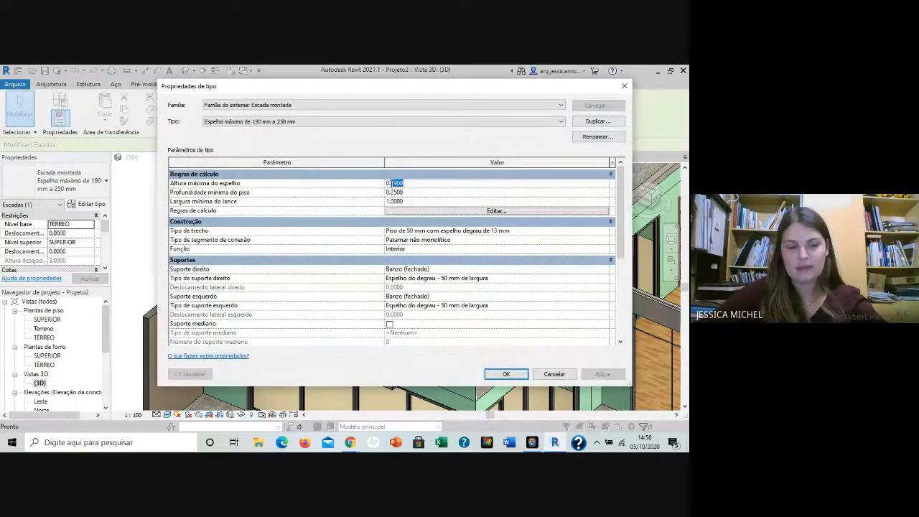
pyautogui.write('18')
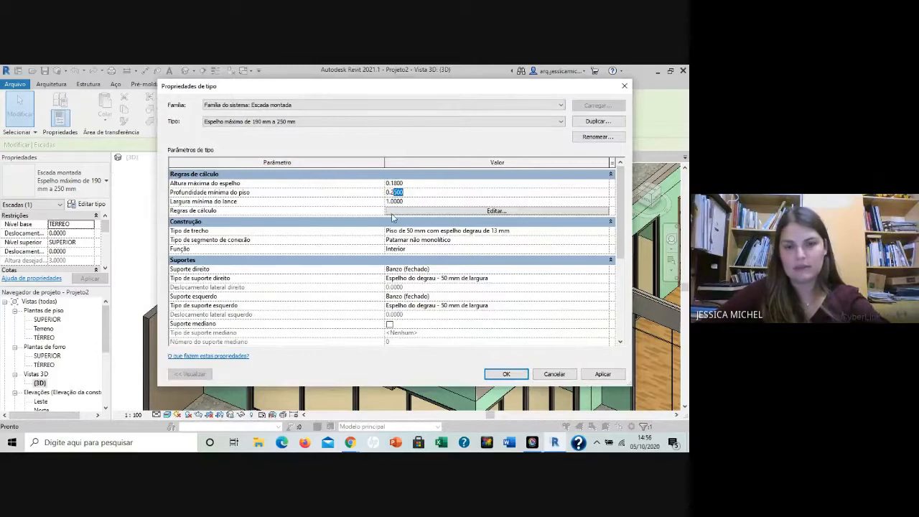
# Enable the stair calculator for slope calculation, set its target and maximum results to 0.64, raise the minimum result, and apply the type changes
pyautogui.click(423, 214)
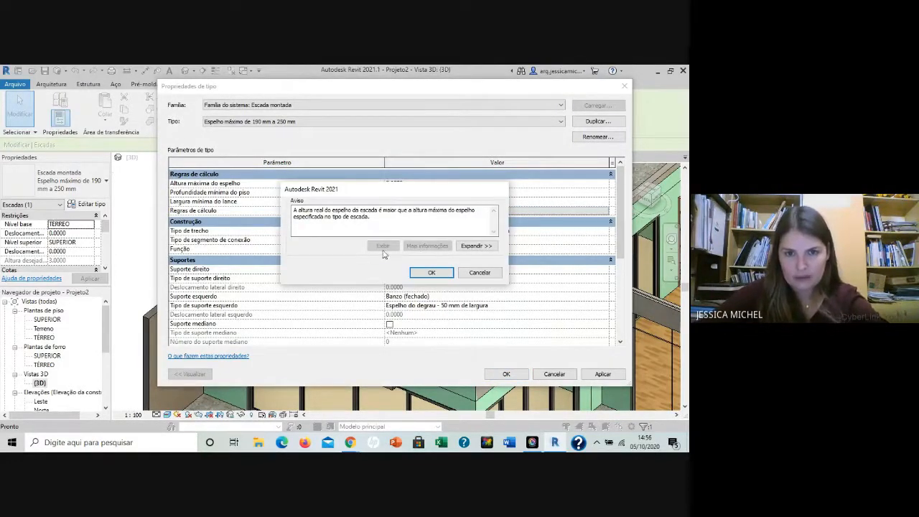
pyautogui.click(431, 272)
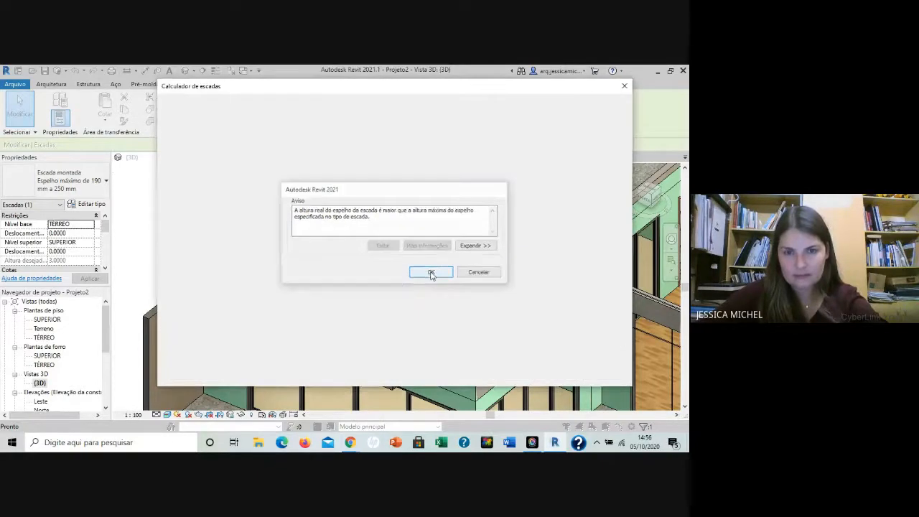
pyautogui.click(432, 272)
pyautogui.click(171, 114)
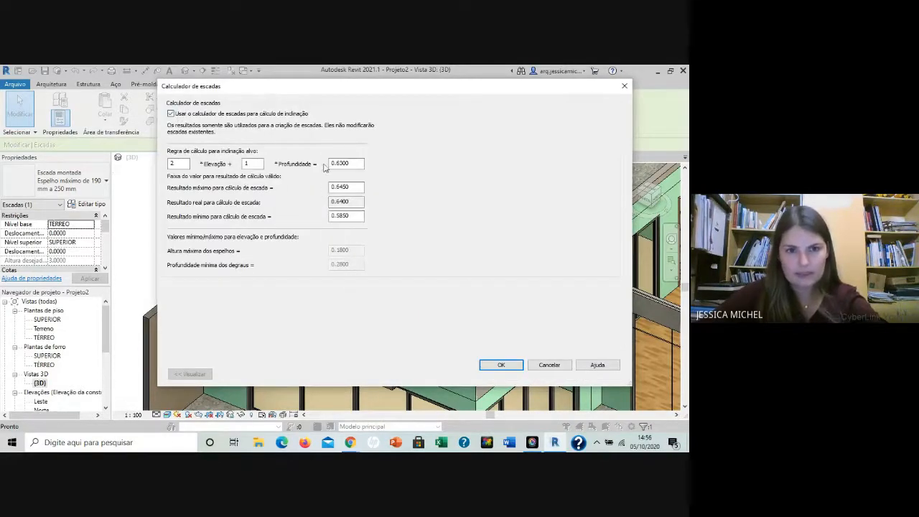
pyautogui.doubleClick(352, 188)
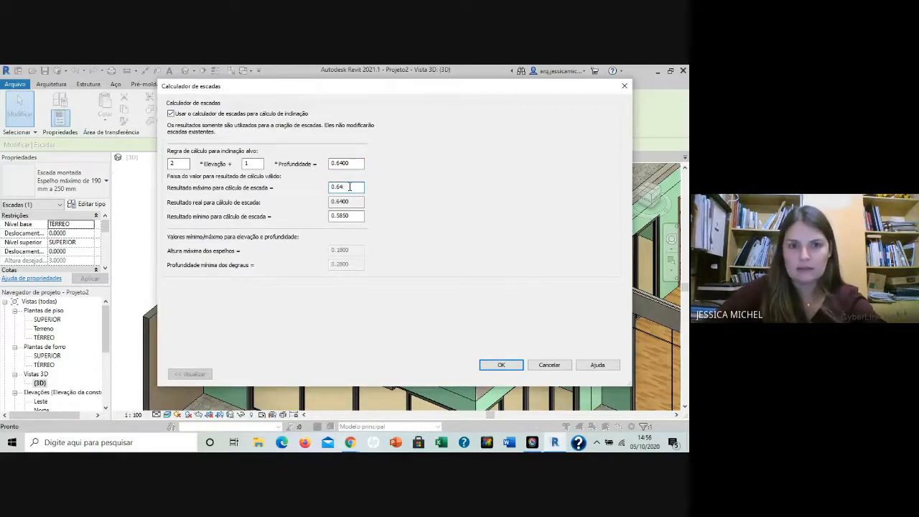
pyautogui.write('0.64')
pyautogui.click(352, 216)
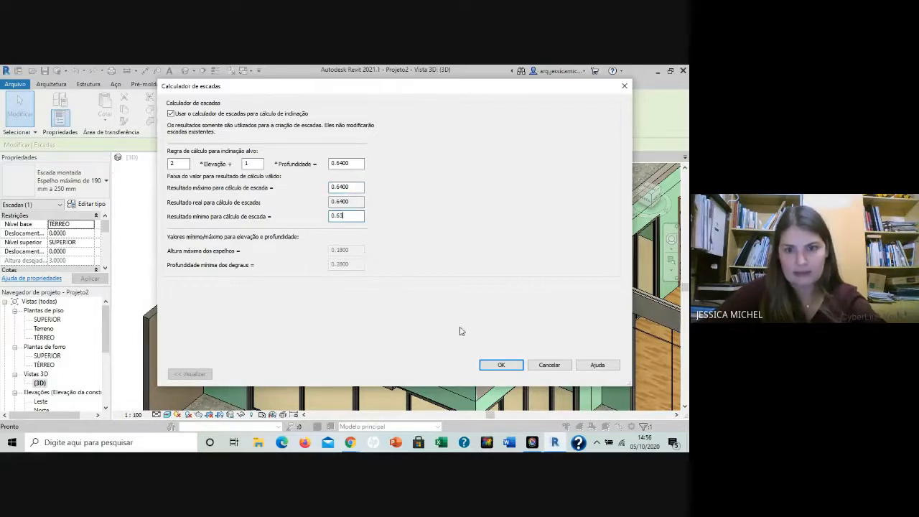
pyautogui.click(510, 368)
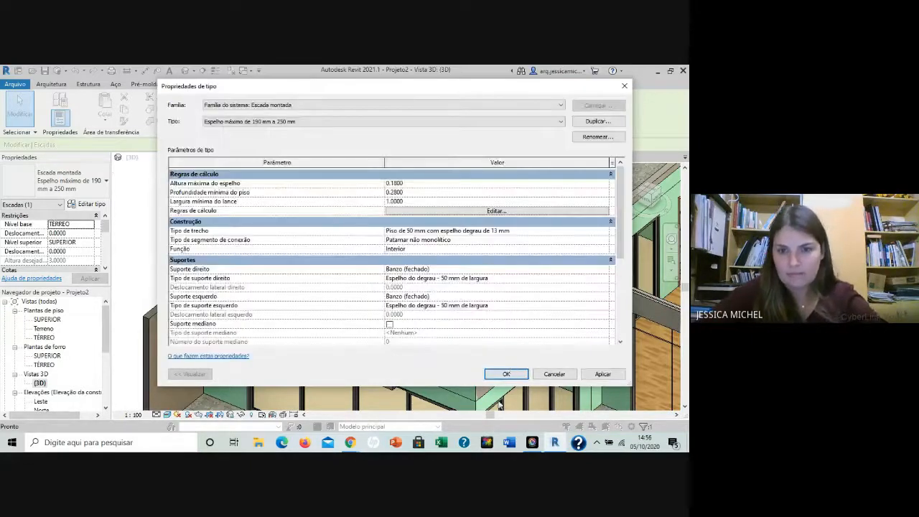
pyautogui.click(507, 374)
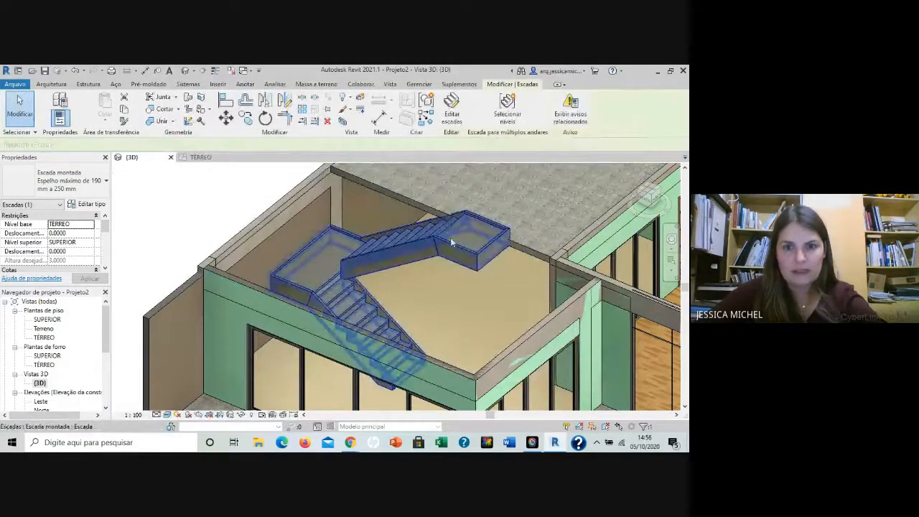
# Check the stair's riser and tread properties and open the stair for component editing
pyautogui.scroll(1, 296, 178)
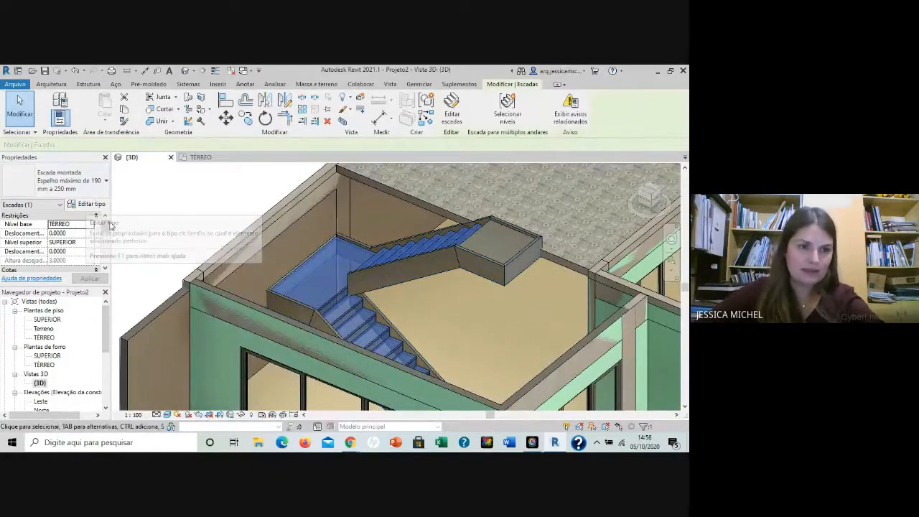
pyautogui.moveTo(106, 229)
pyautogui.mouseDown()
pyautogui.moveTo(111, 242)
pyautogui.moveTo(102, 243)
pyautogui.mouseUp()
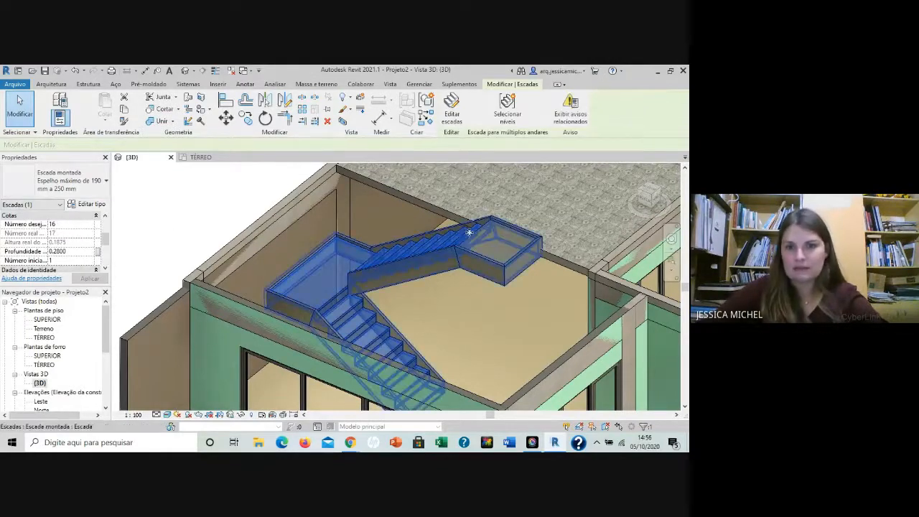
pyautogui.scroll(4, 531, 227)
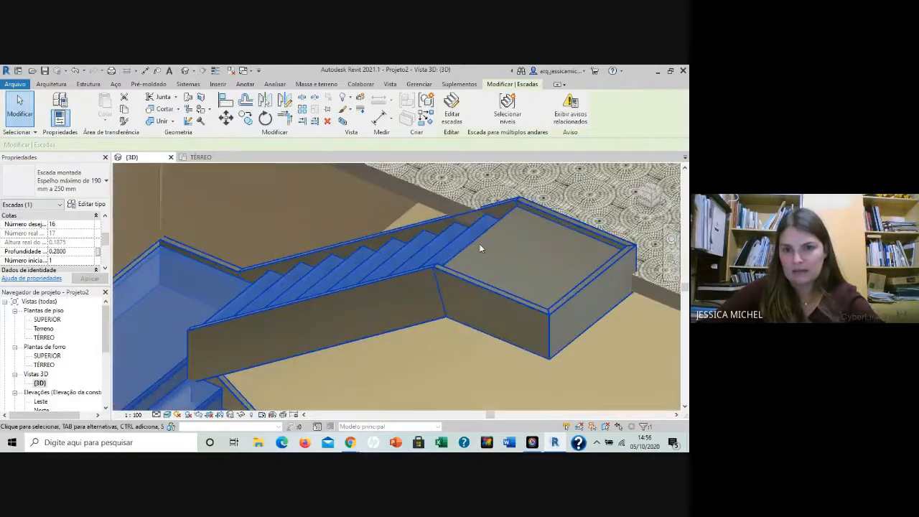
pyautogui.doubleClick(512, 215)
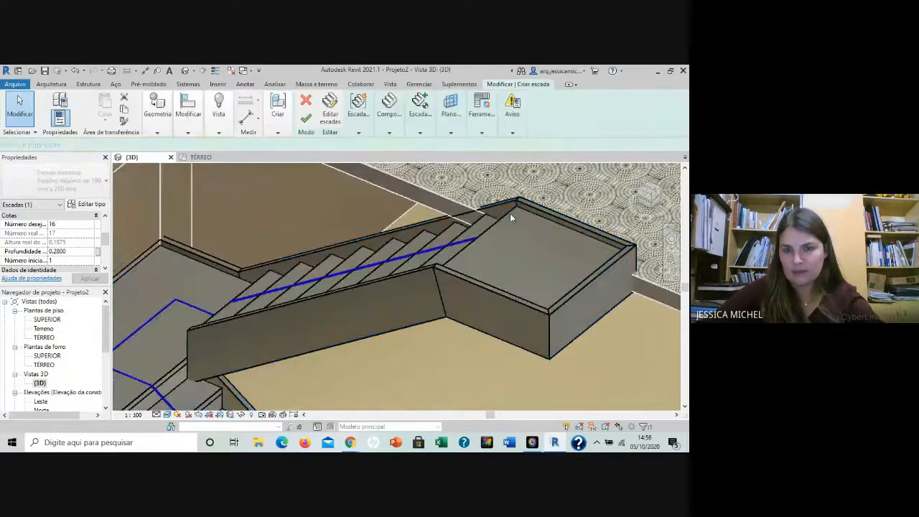
# Open and finish the upper landing's boundary sketch, and delete that landing
pyautogui.doubleClick(509, 212)
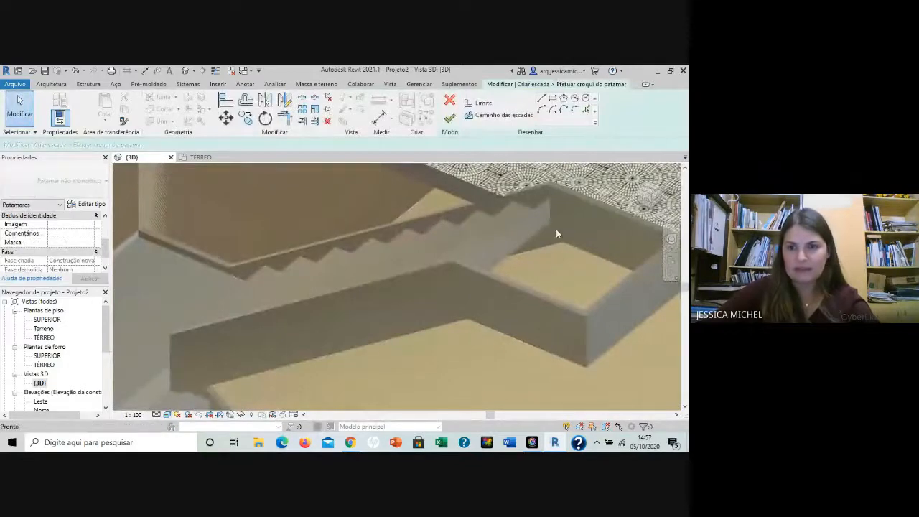
pyautogui.scroll(-2, 550, 204)
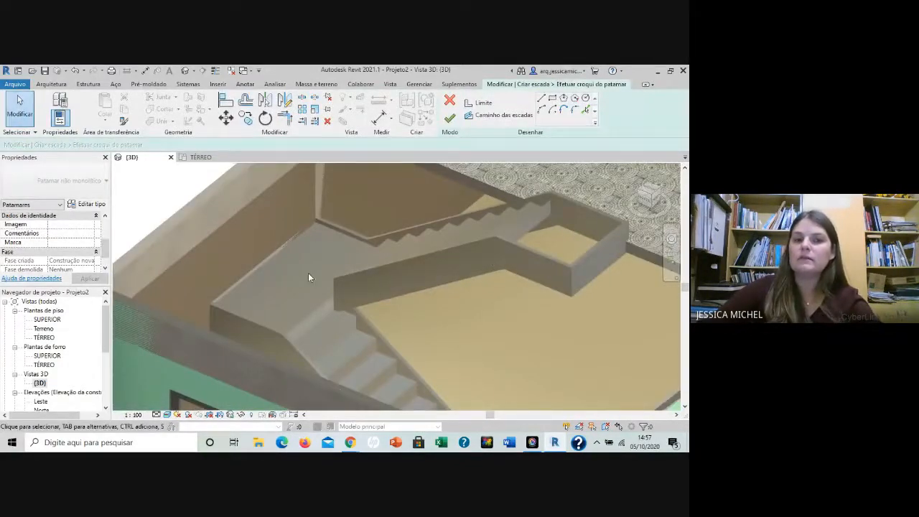
pyautogui.click(449, 118)
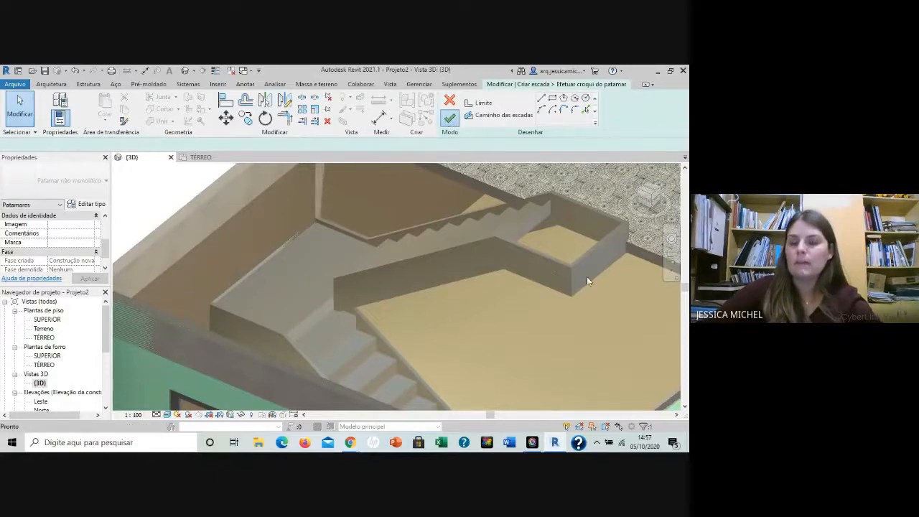
pyautogui.scroll(2, 573, 209)
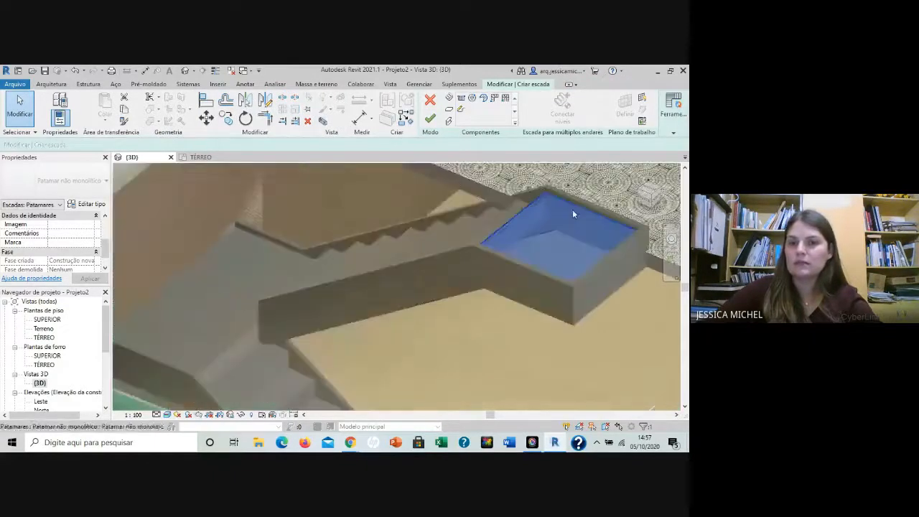
pyautogui.press('Delete')
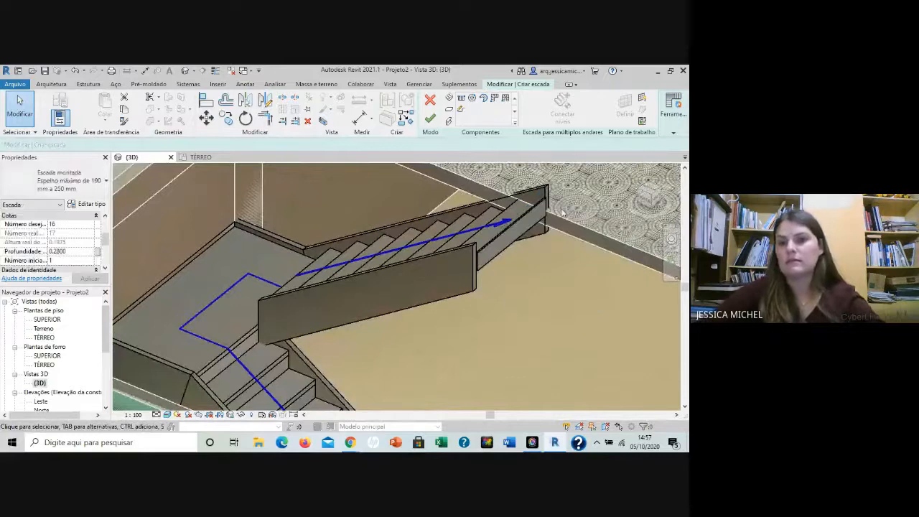
# Delete the lower flight of the stair
pyautogui.scroll(3, 541, 206)
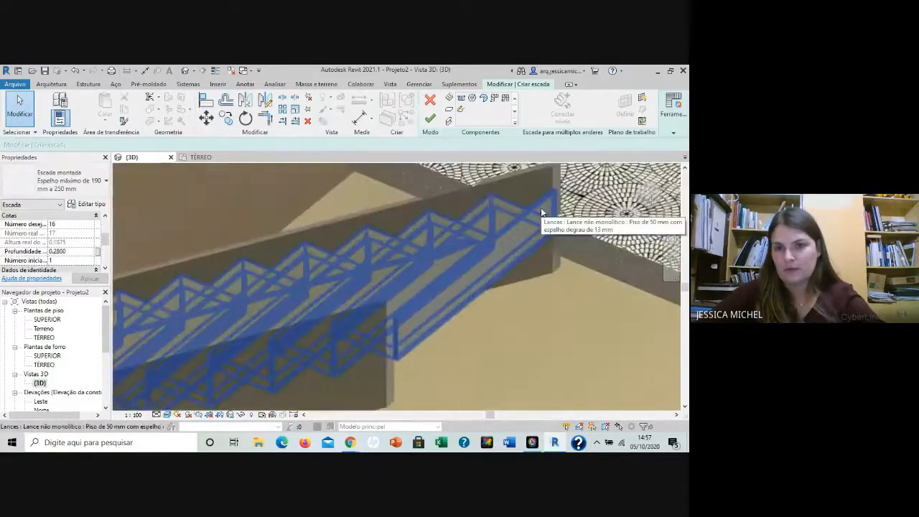
pyautogui.scroll(-2, 519, 188)
pyautogui.scroll(-2, 431, 230)
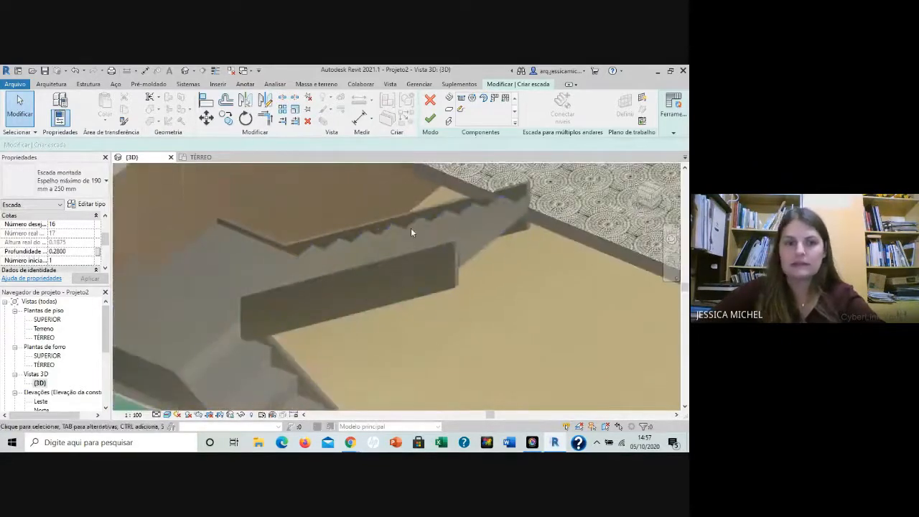
pyautogui.scroll(-3, 411, 227)
pyautogui.scroll(4, 311, 306)
pyautogui.scroll(5, 311, 304)
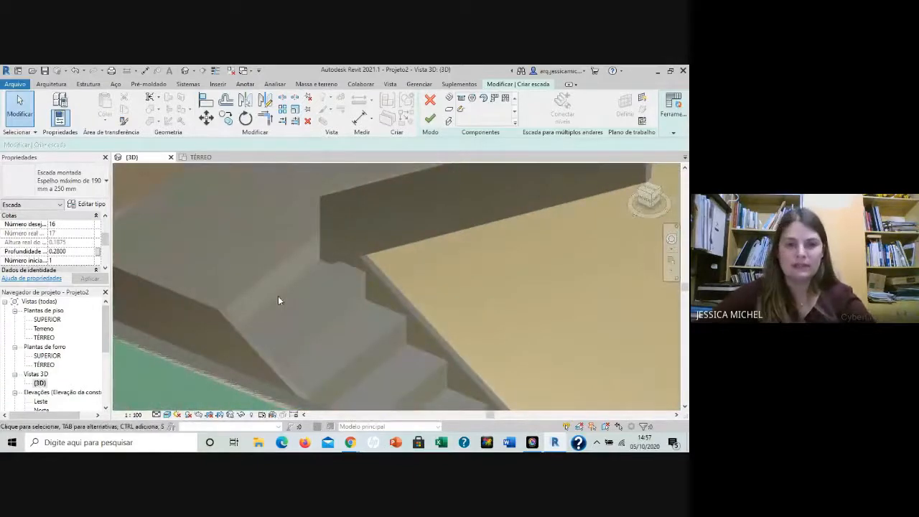
pyautogui.click(286, 266)
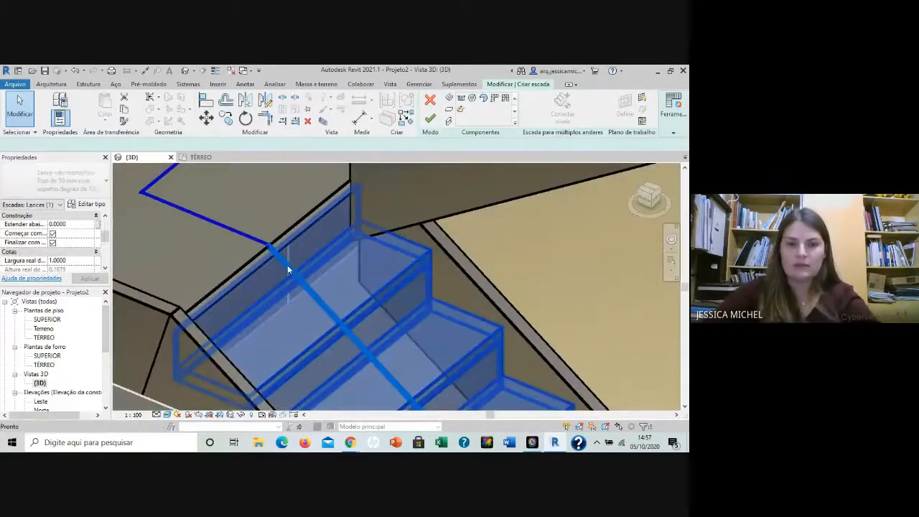
pyautogui.press('Delete')
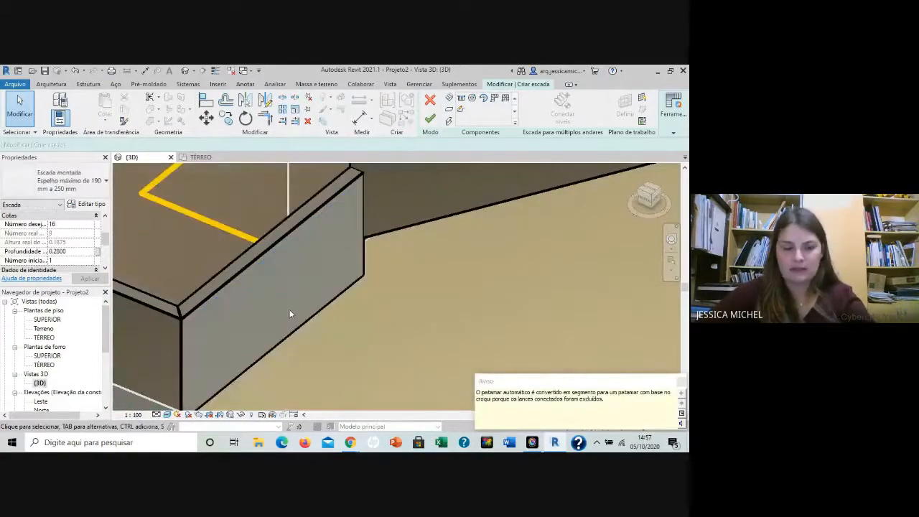
# Undo the deletions of the stair's lower flight and upper landing
pyautogui.hotkey('ctrl', 'z')
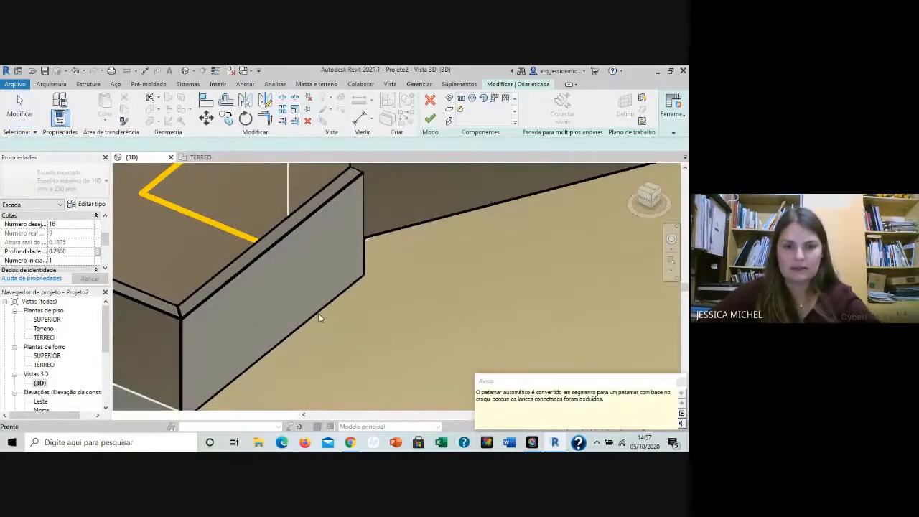
pyautogui.scroll(-5, 318, 313)
pyautogui.press('Escape')
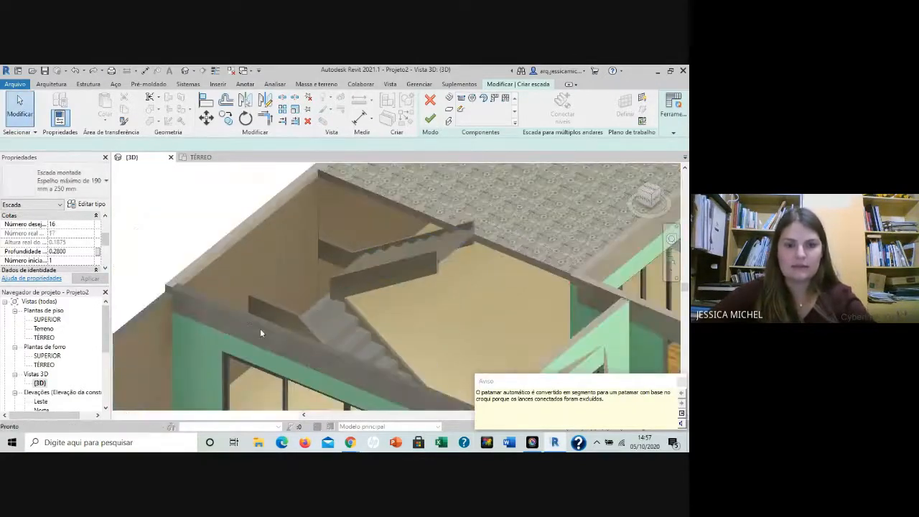
pyautogui.scroll(4, 300, 295)
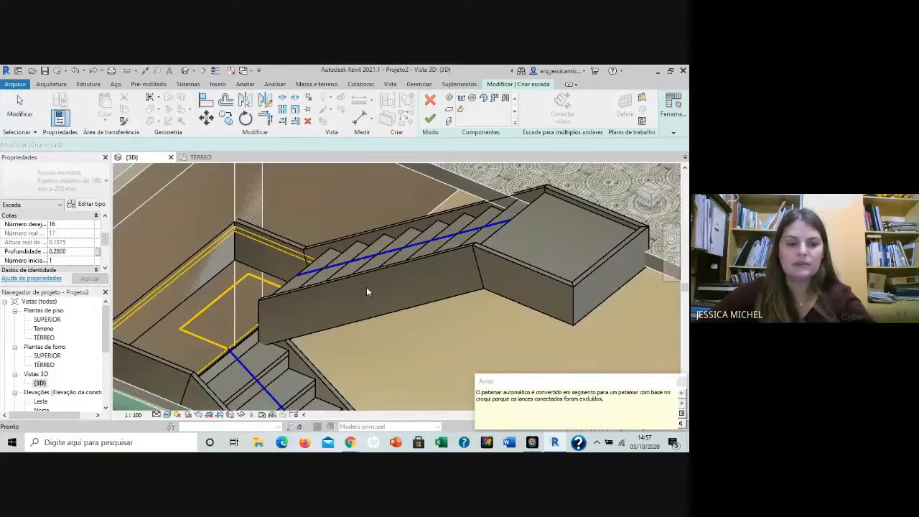
pyautogui.doubleClick(361, 280)
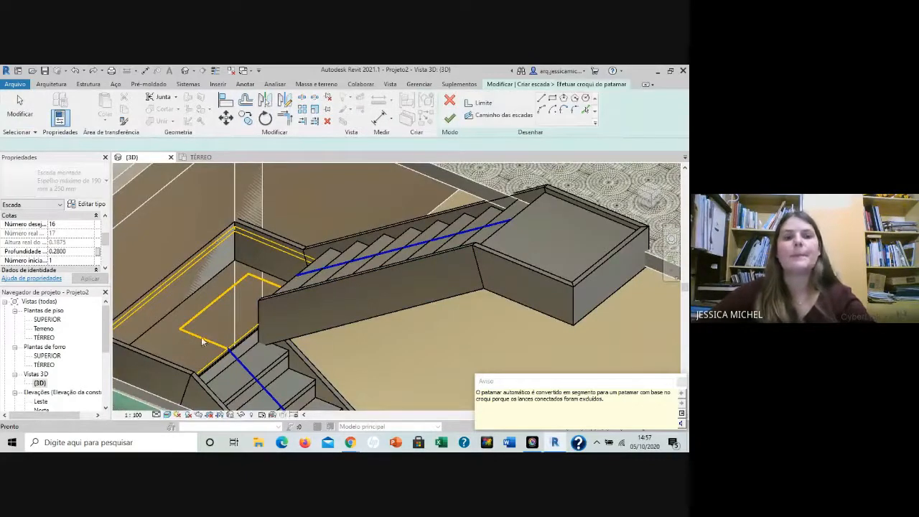
# Finish the landing's boundary sketch and leave the stair's component editing
pyautogui.scroll(-2, 175, 333)
pyautogui.click(451, 118)
pyautogui.scroll(3, 469, 244)
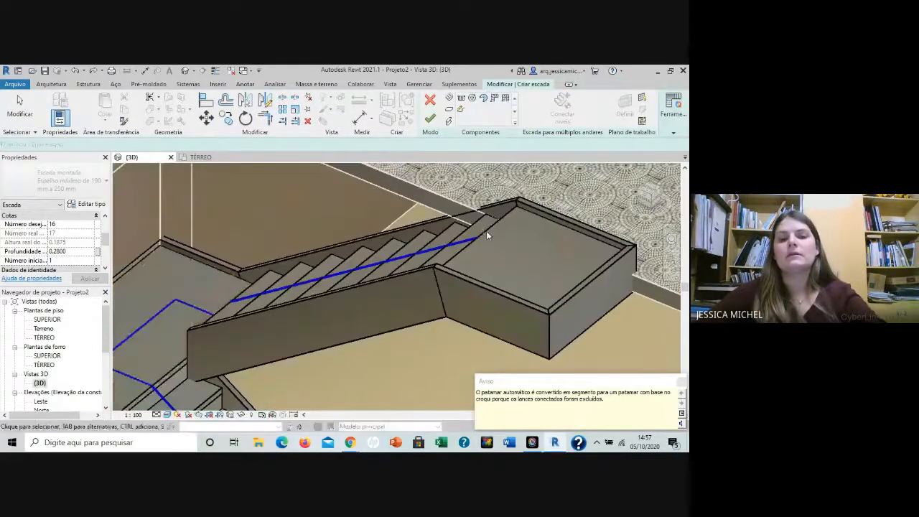
pyautogui.scroll(-3, 539, 251)
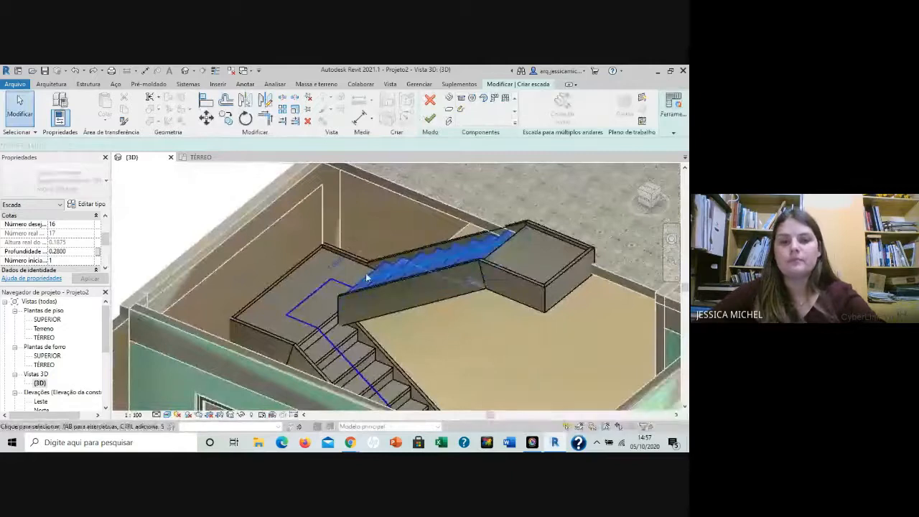
pyautogui.click(430, 101)
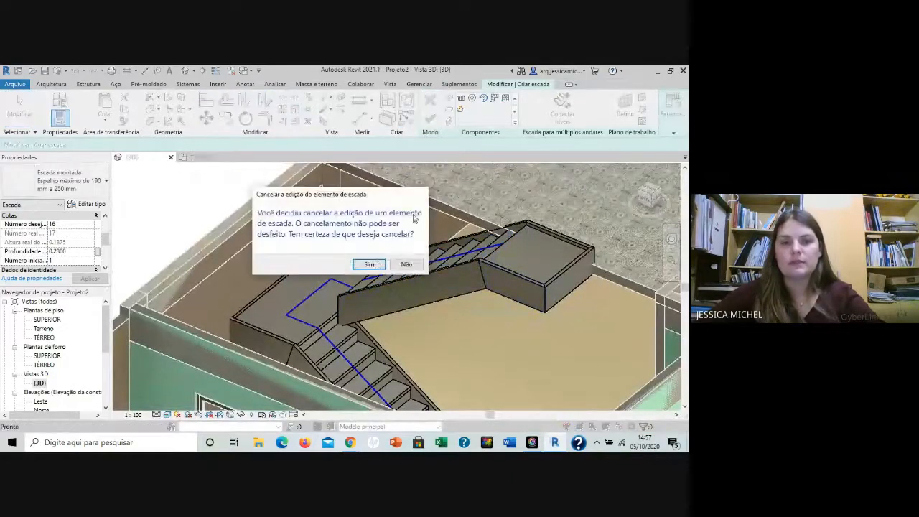
pyautogui.click(370, 265)
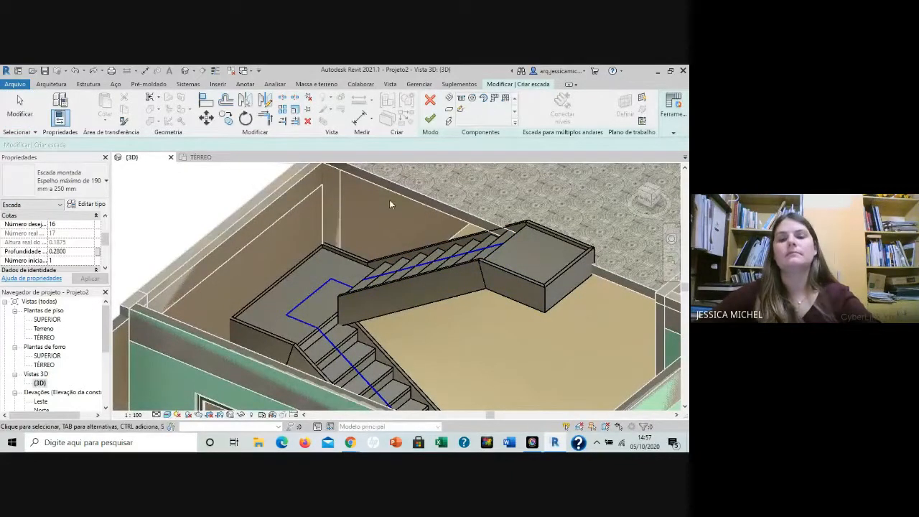
pyautogui.click(430, 100)
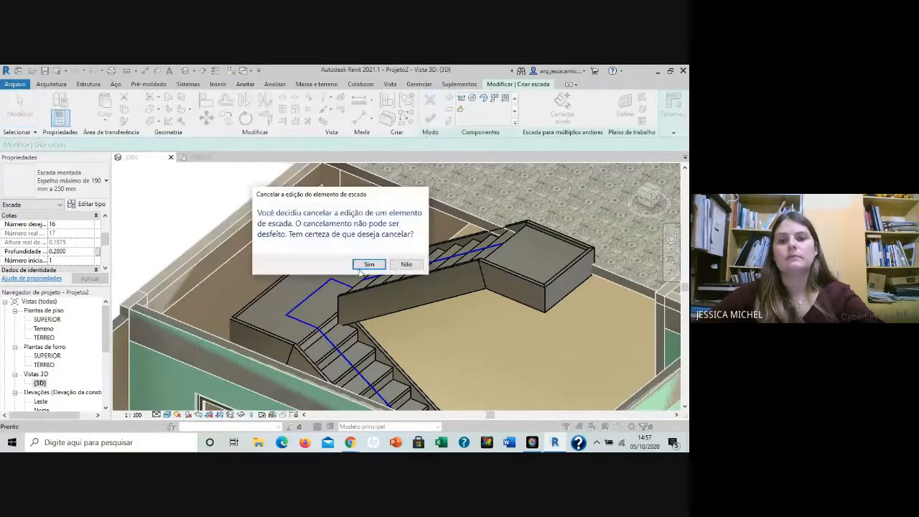
pyautogui.click(365, 266)
pyautogui.click(431, 118)
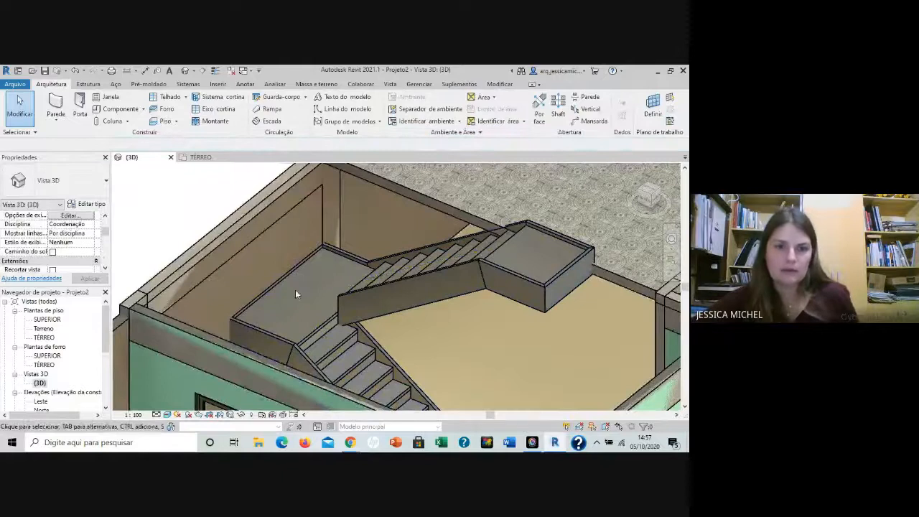
# Change the stair's type to the cast-in-place Escada monolítica, unjoining its elements to resolve the join conflict
pyautogui.click(304, 264)
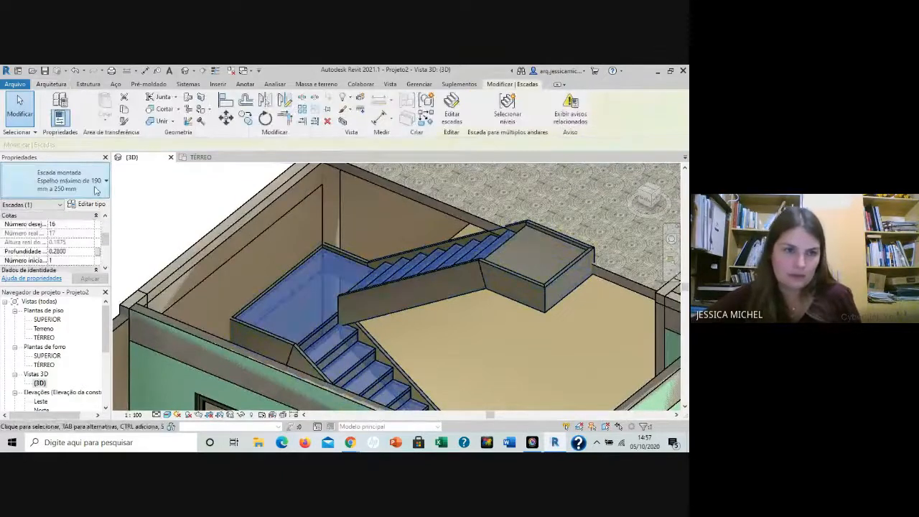
pyautogui.click(99, 186)
pyautogui.click(89, 235)
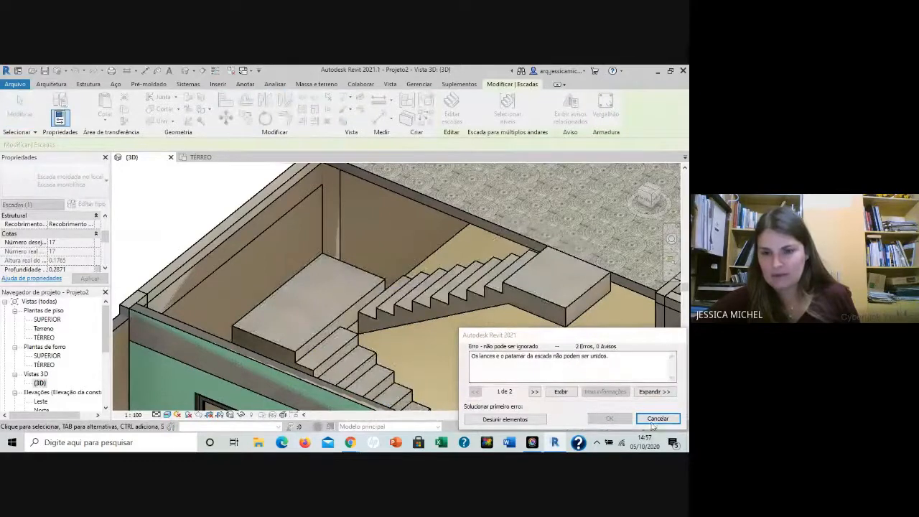
pyautogui.click(512, 421)
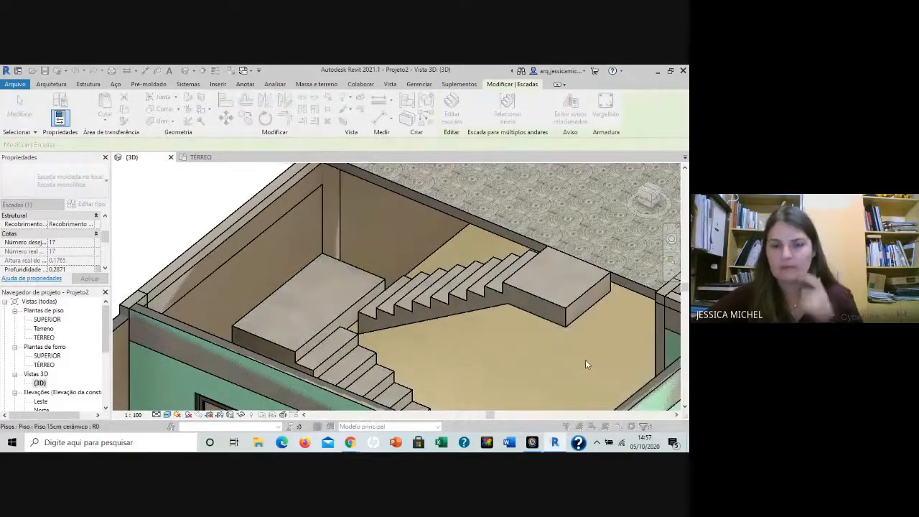
# Delete the whole stair from the model and open the TÉRREO floor plan
pyautogui.scroll(-5, 394, 246)
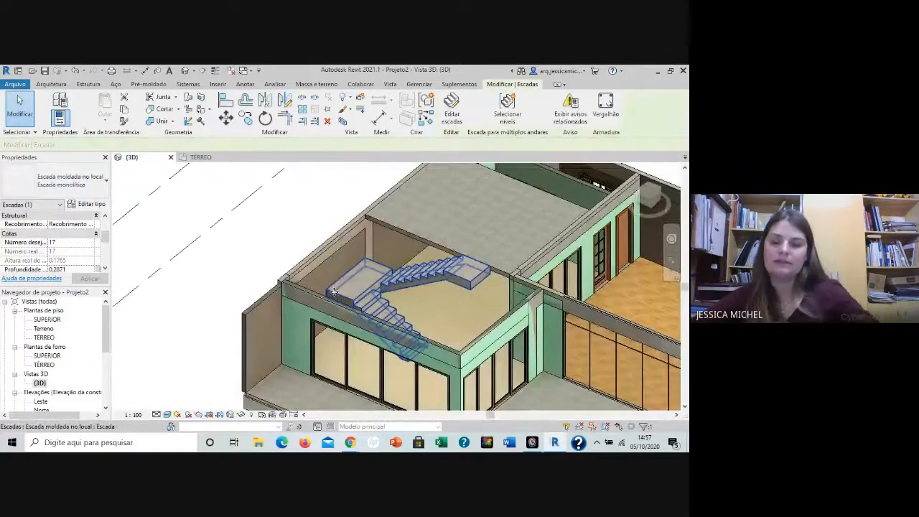
pyautogui.press('Delete')
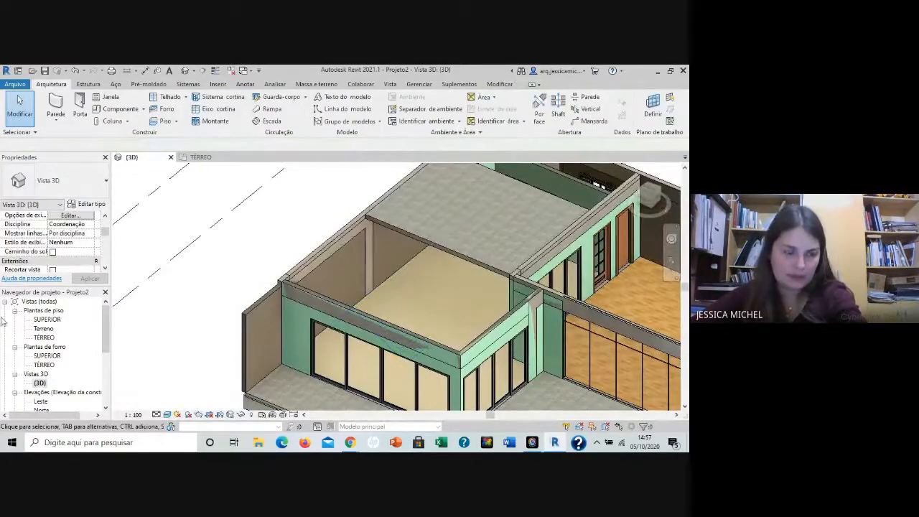
pyautogui.doubleClick(44, 338)
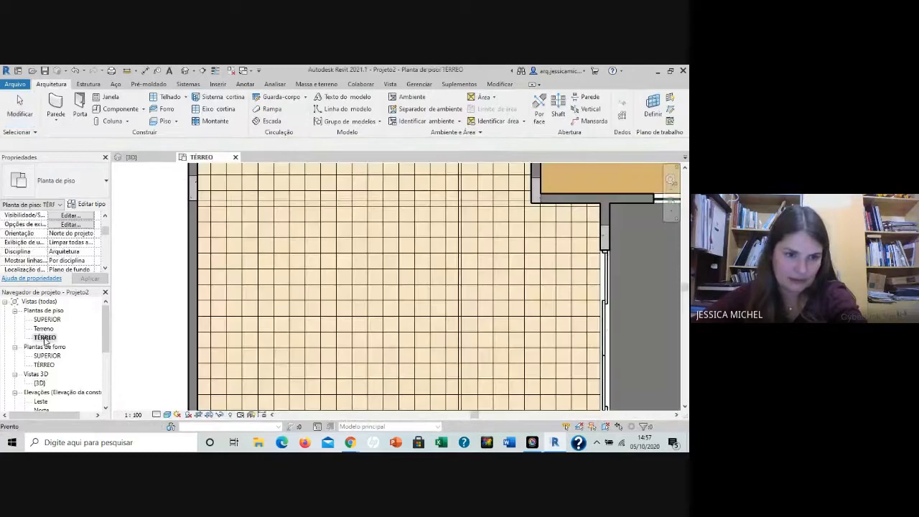
pyautogui.scroll(-2, 389, 289)
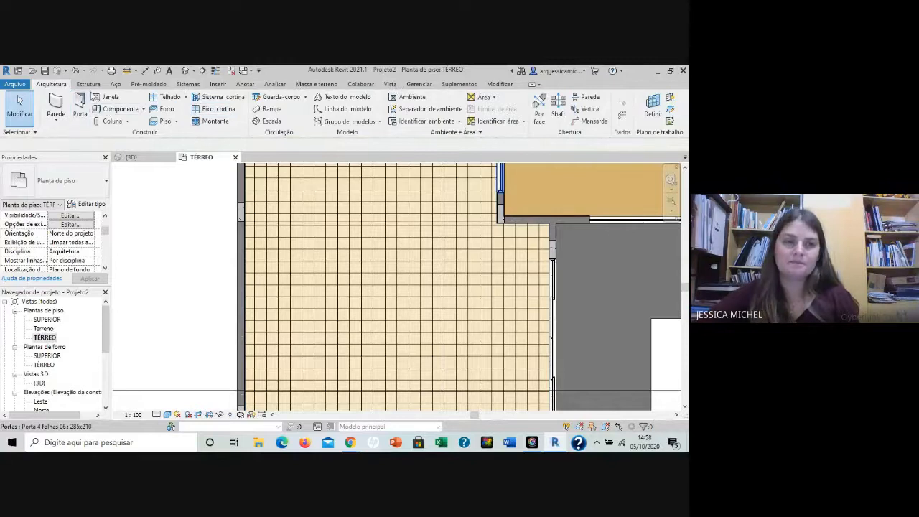
# Create an assembled stair in the room with a centre-and-radius spiral run, 1.0000 wide and about 1.54 m in radius
pyautogui.click(273, 121)
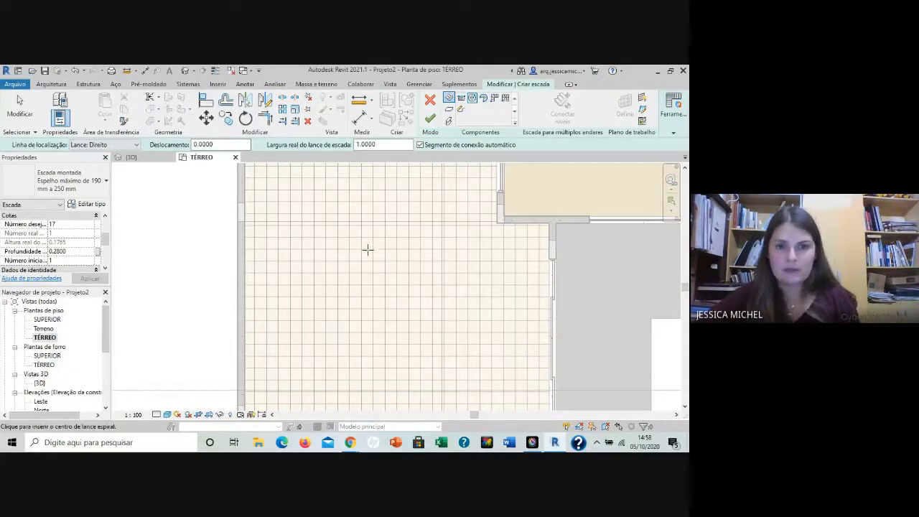
pyautogui.click(364, 273)
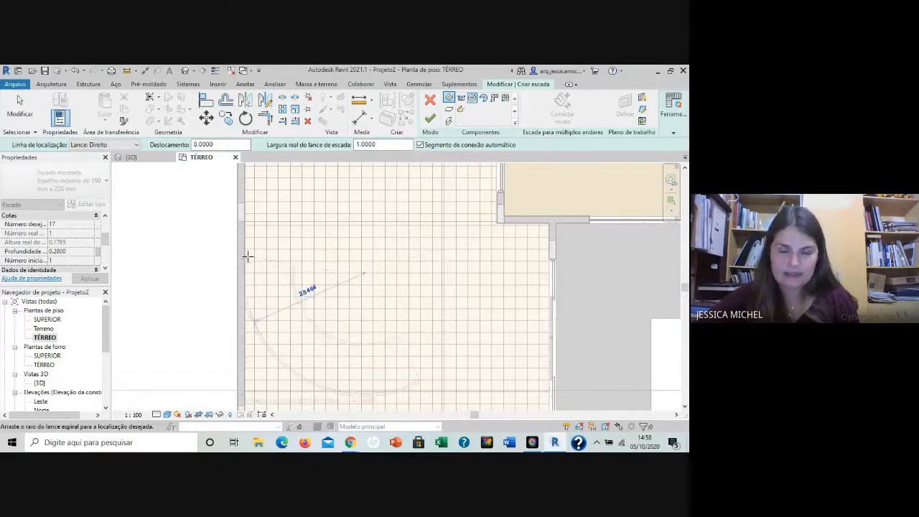
pyautogui.click(283, 225)
pyautogui.press('Escape')
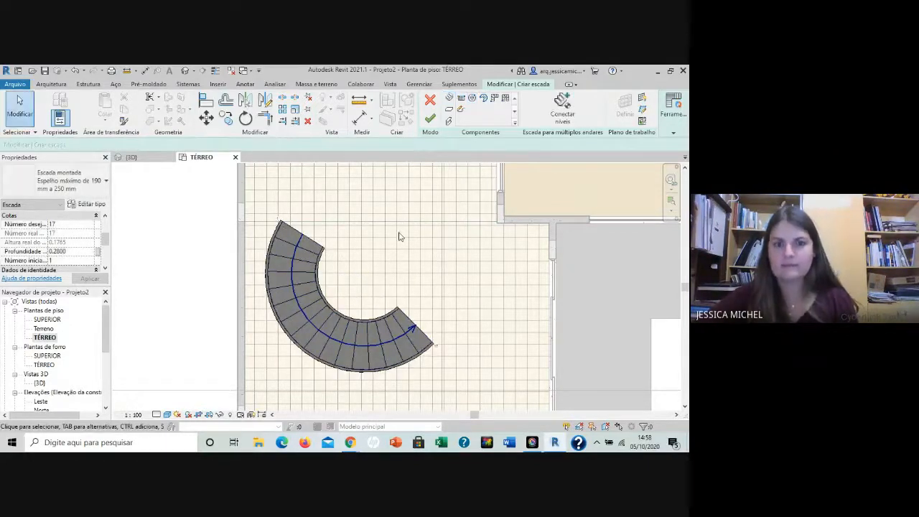
pyautogui.click(394, 344)
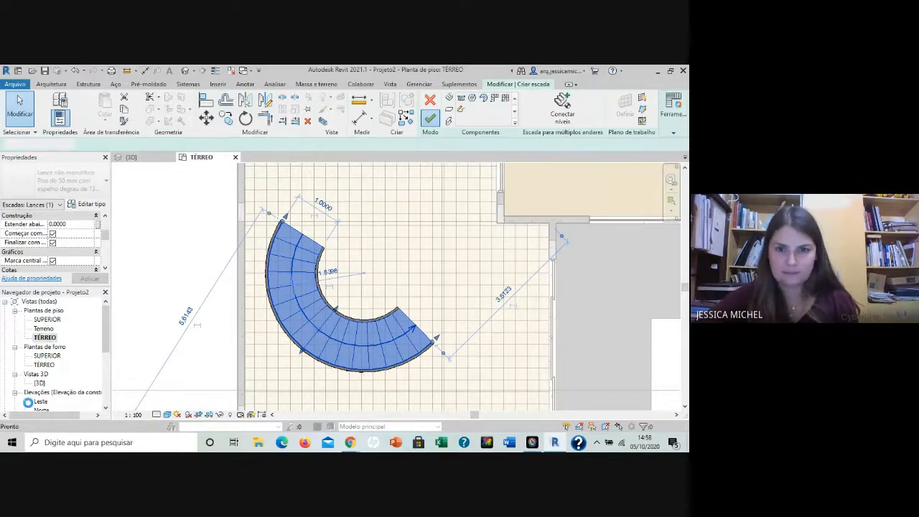
pyautogui.click(322, 284)
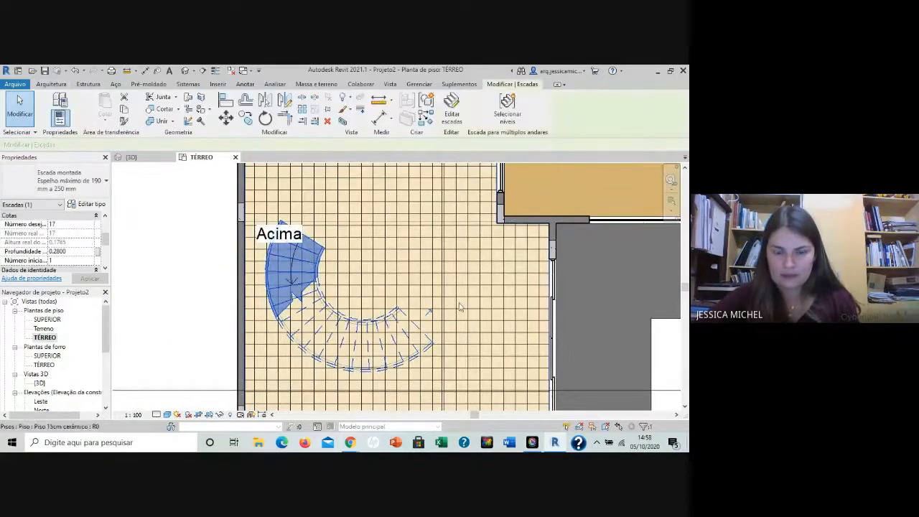
# Open the 3D view and examine the spiral stair with its railings inside the room
pyautogui.doubleClick(40, 383)
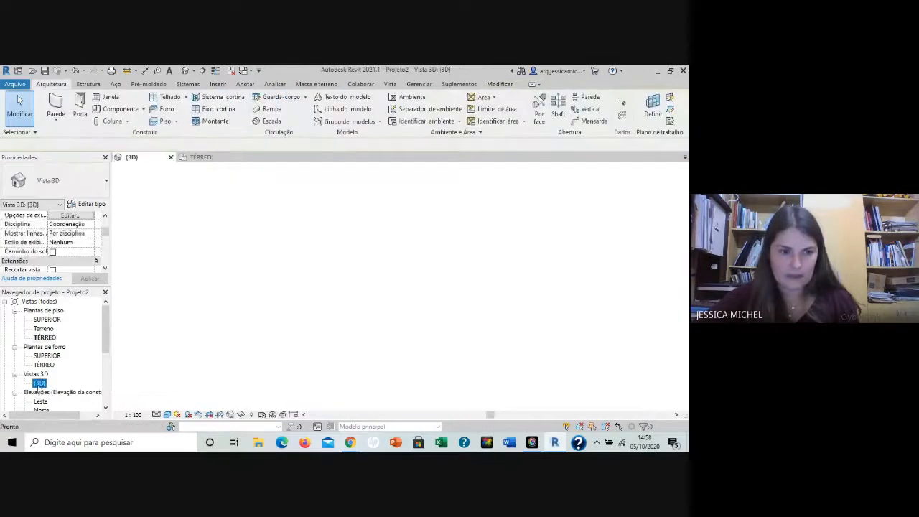
pyautogui.scroll(2, 450, 276)
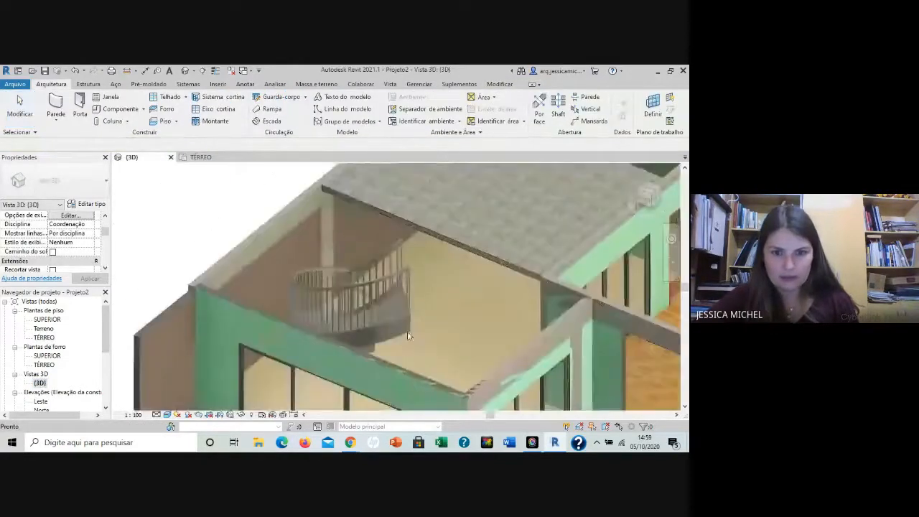
pyautogui.scroll(1, 429, 326)
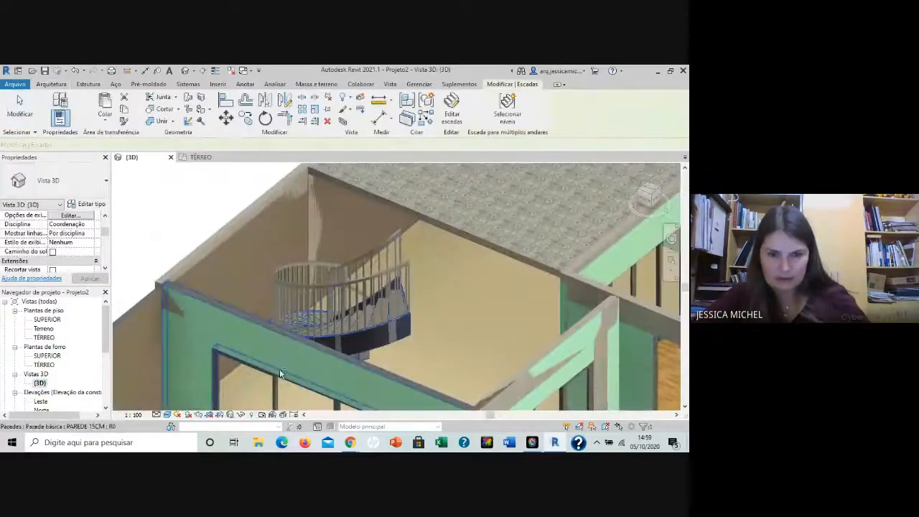
pyautogui.scroll(-3, 337, 324)
pyautogui.scroll(2, 437, 256)
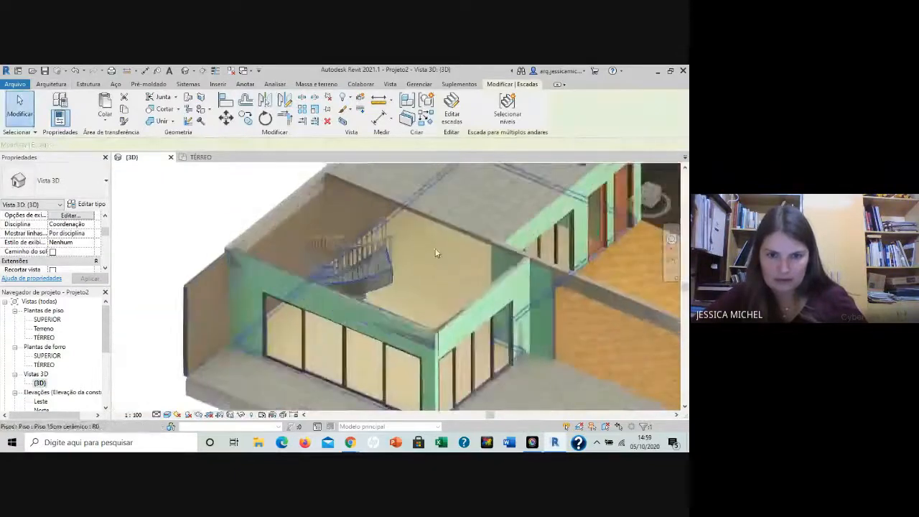
pyautogui.keyDown('shift'); pyautogui.moveTo(470, 258); pyautogui.dragTo(374, 287, button='middle'); pyautogui.keyUp('shift')
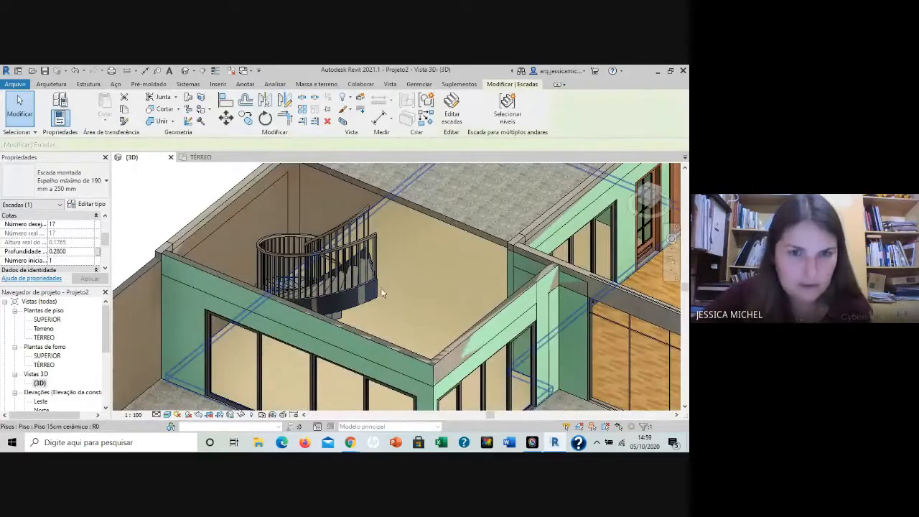
pyautogui.press('Escape')
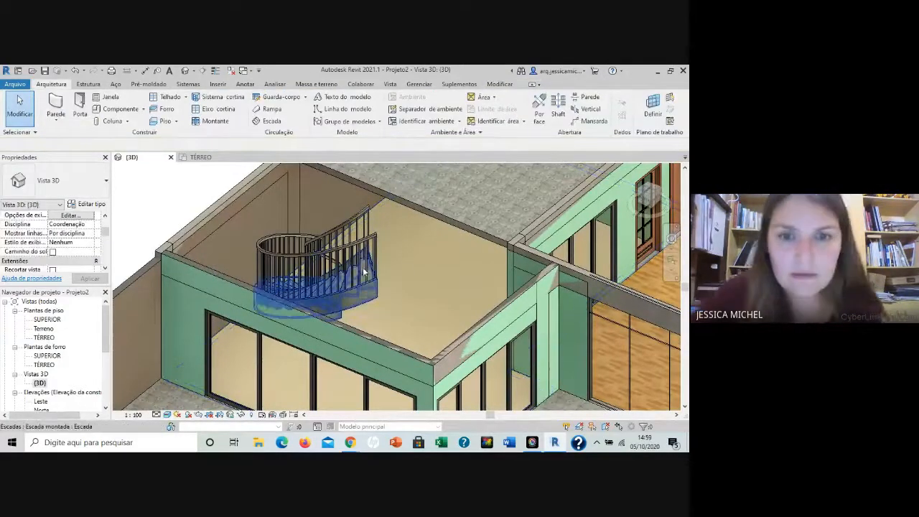
# Delete the railings from the spiral stair
pyautogui.click(365, 272)
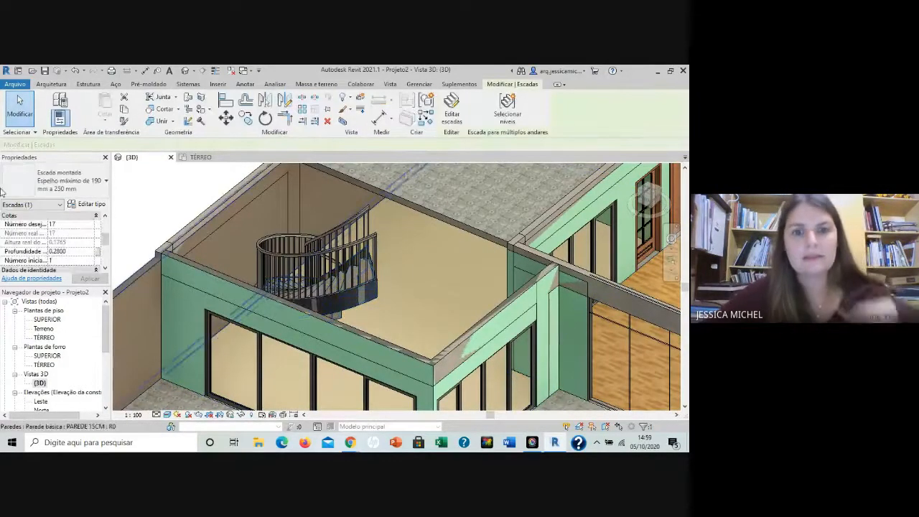
pyautogui.scroll(2, 397, 250)
pyautogui.scroll(3, 360, 298)
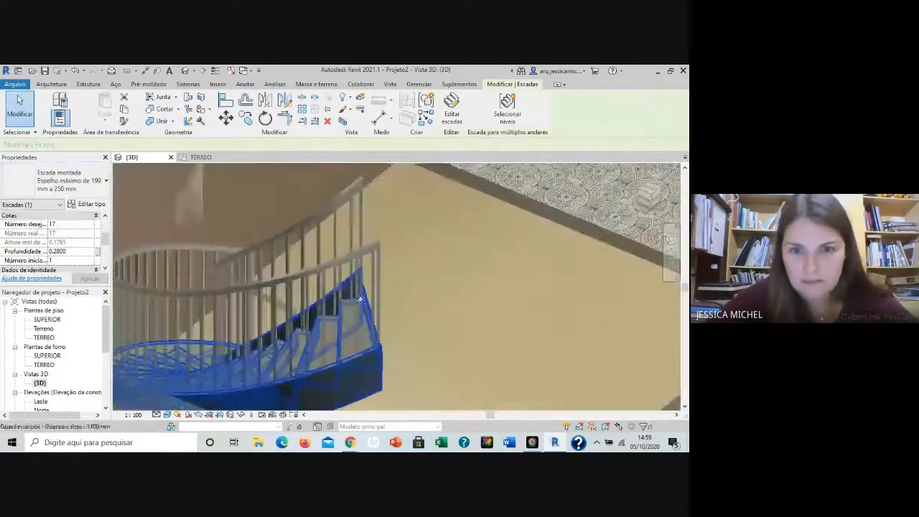
pyautogui.click(353, 312)
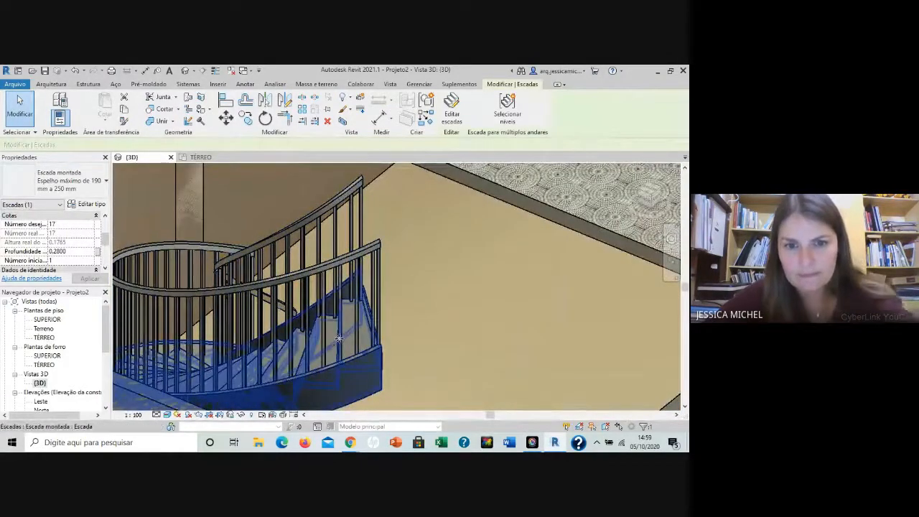
pyautogui.click(333, 286)
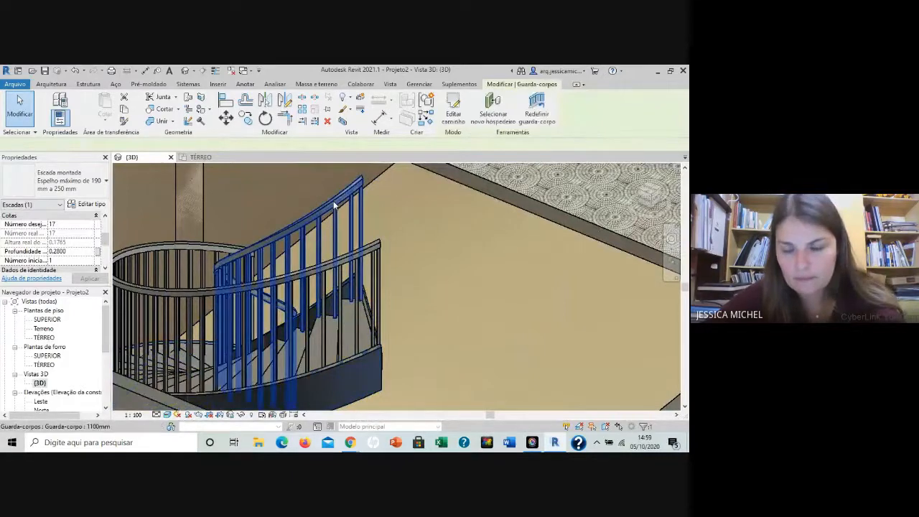
pyautogui.press('Delete')
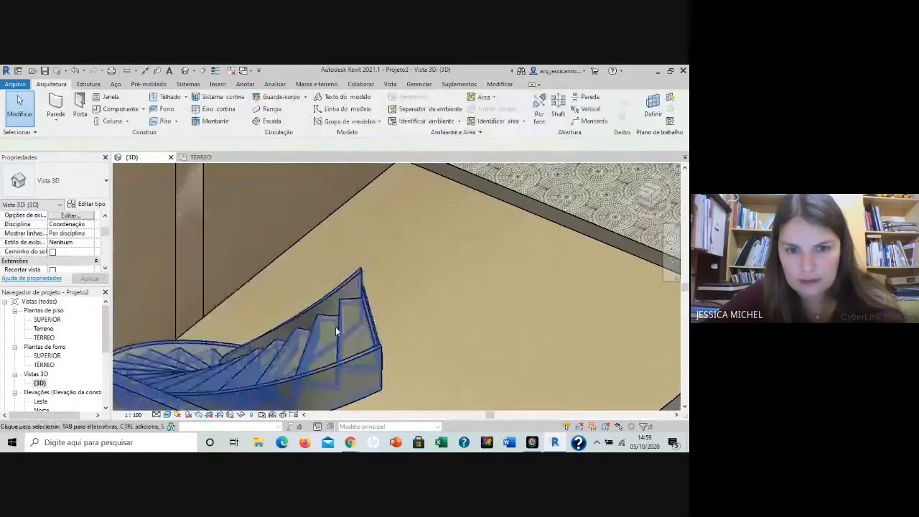
# Change the spiral stair's type to the cast-in-place Escada monolítica
pyautogui.click(342, 322)
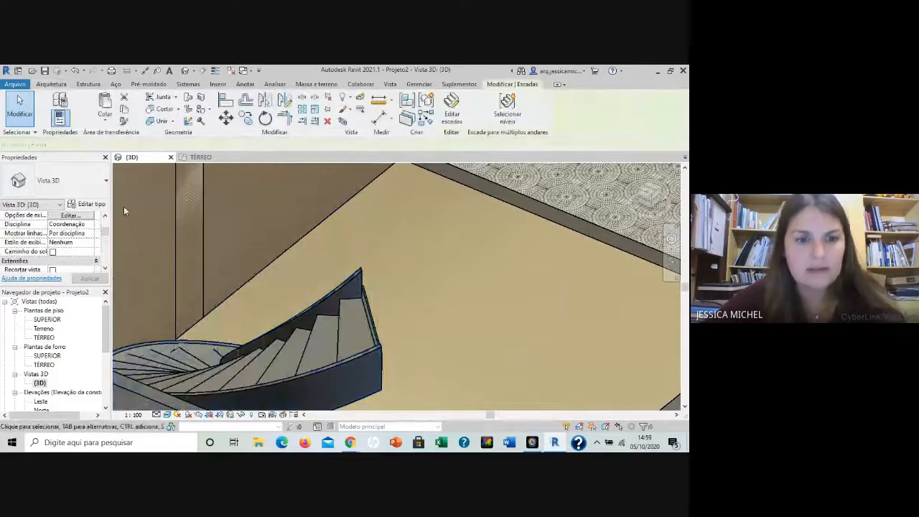
pyautogui.click(83, 187)
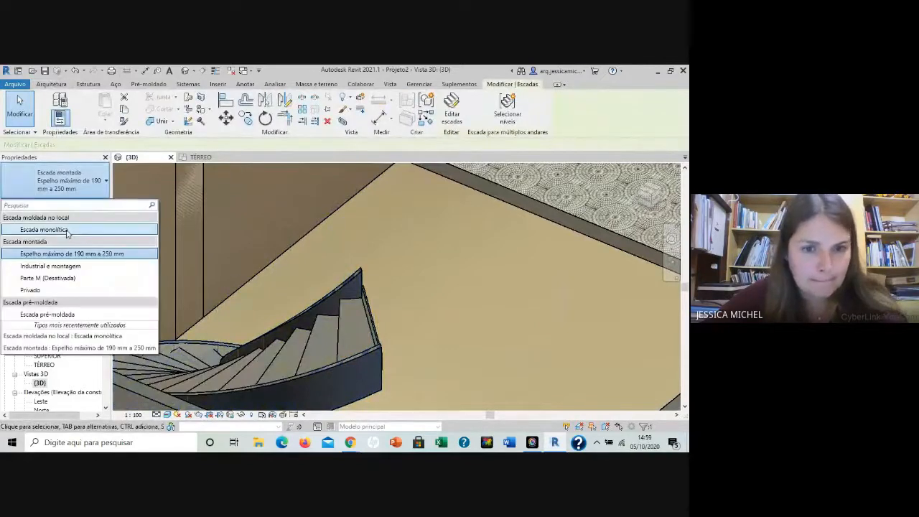
pyautogui.click(72, 250)
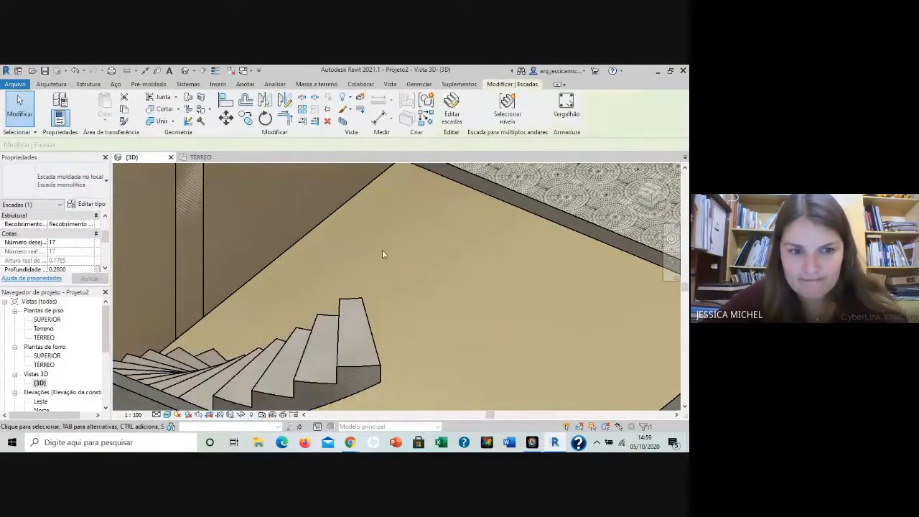
# Examine the spiral stair's shape from above in 3D and return to the TÉRREO floor plan
pyautogui.scroll(-3, 403, 225)
pyautogui.scroll(-3, 403, 225)
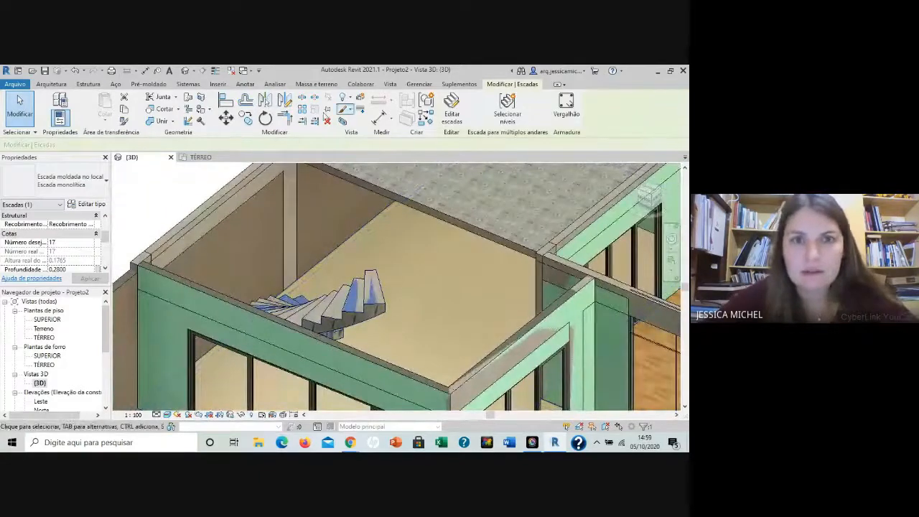
pyautogui.keyDown('shift'); pyautogui.moveTo(602, 242); pyautogui.dragTo(625, 207, button='middle'); pyautogui.keyUp('shift')
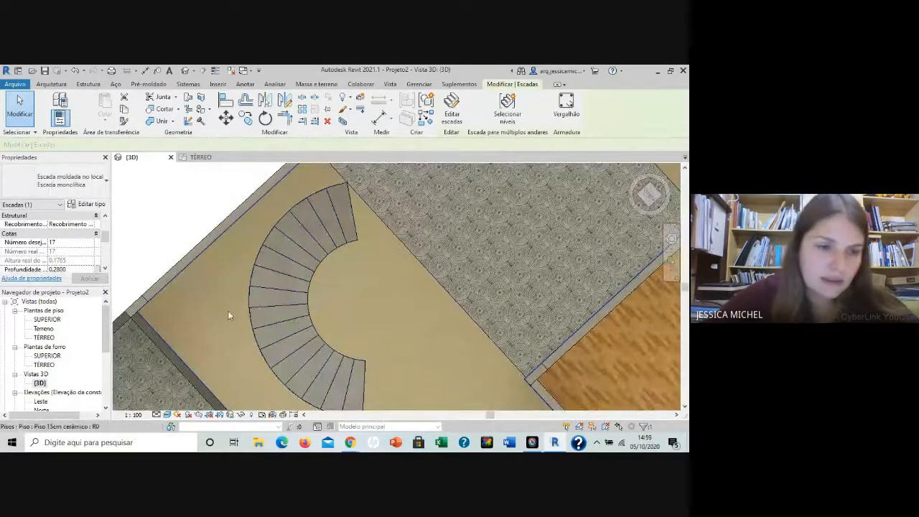
pyautogui.doubleClick(44, 337)
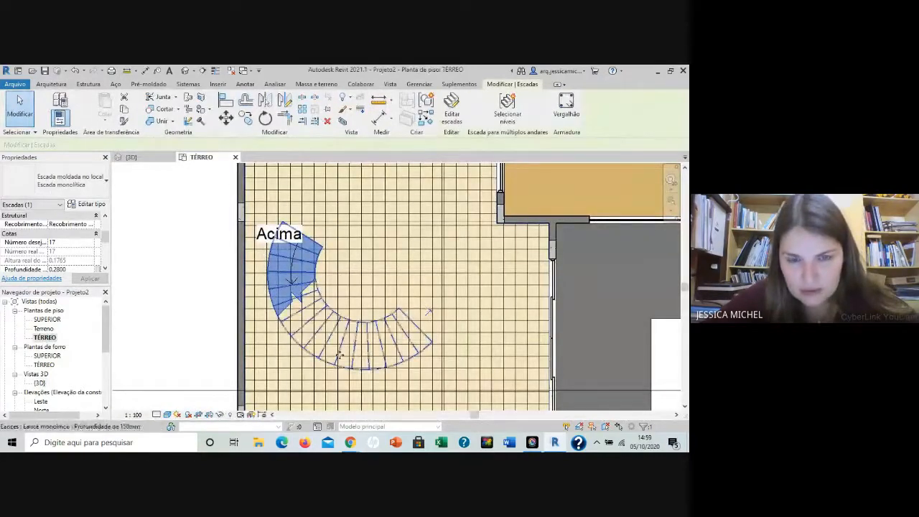
# Reverse the spiral stair's climbing direction and rotate the stair until its upper end runs horizontally in the TÉRREO floor plan
pyautogui.click(426, 314)
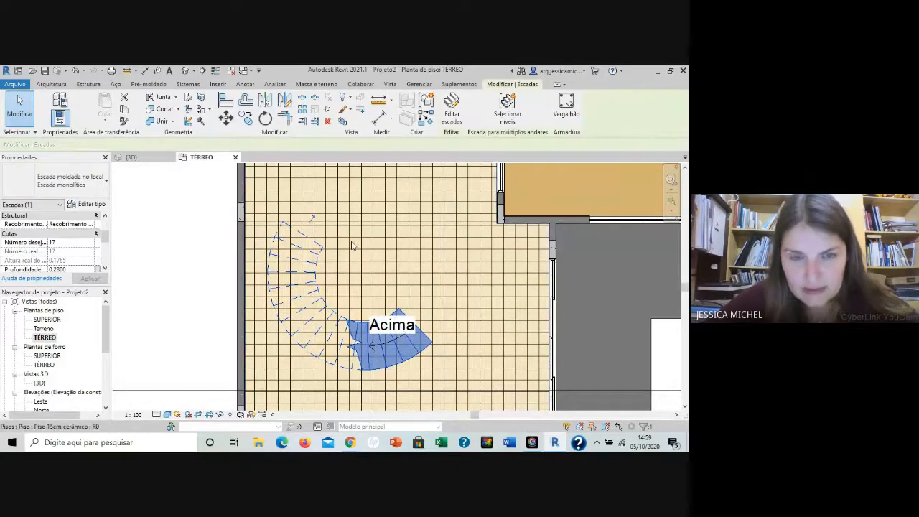
pyautogui.click(266, 119)
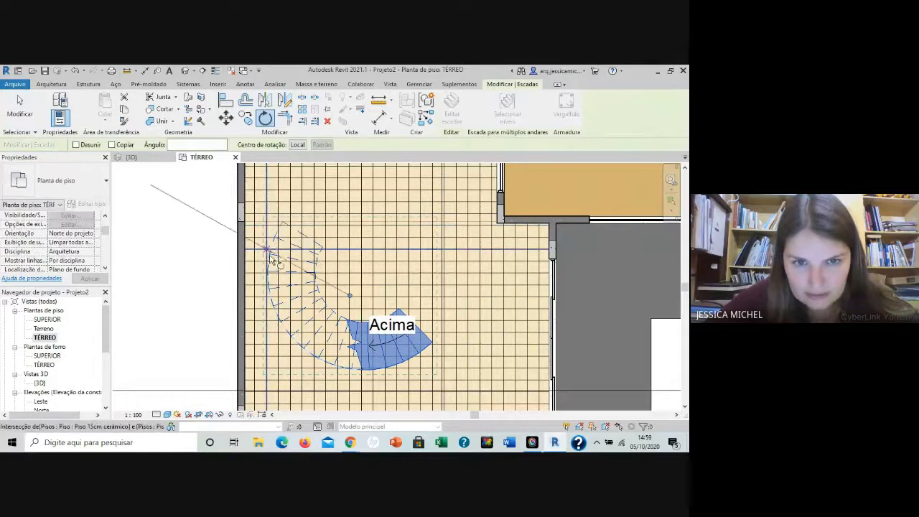
pyautogui.click(283, 224)
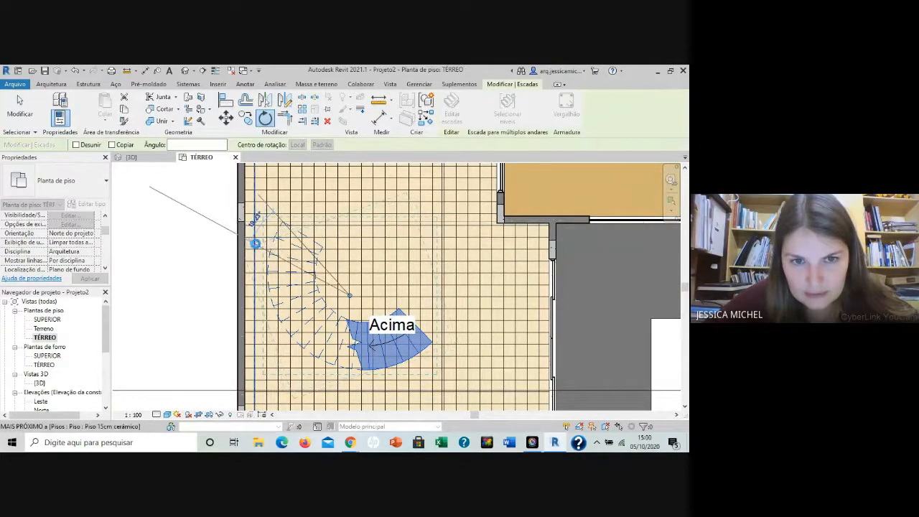
pyautogui.click(263, 244)
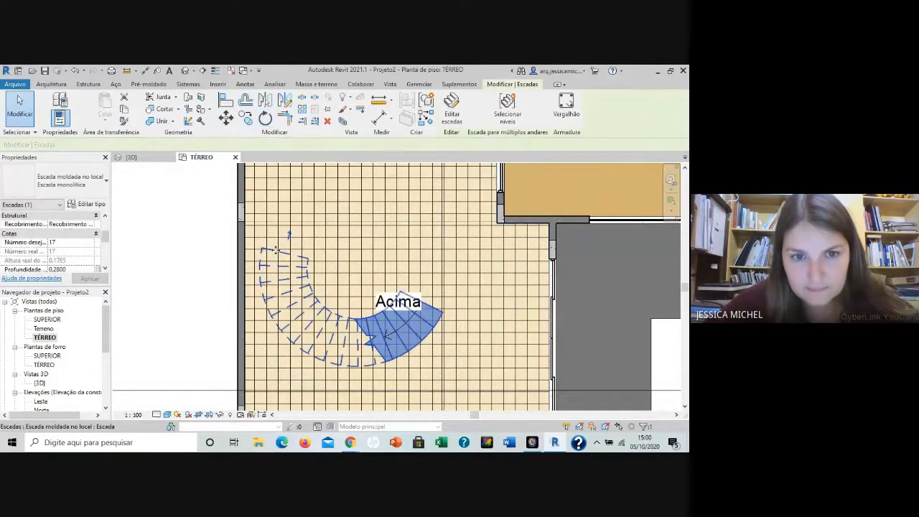
pyautogui.click(265, 117)
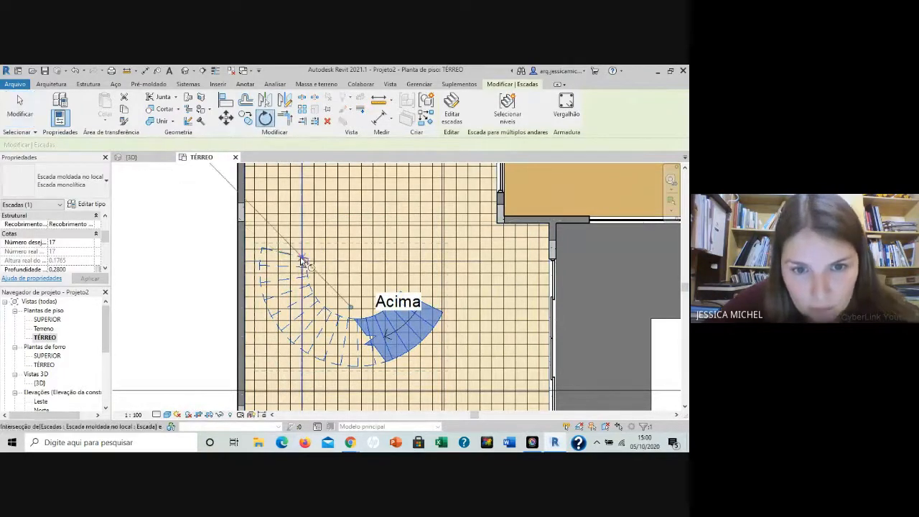
pyautogui.click(307, 260)
pyautogui.click(351, 308)
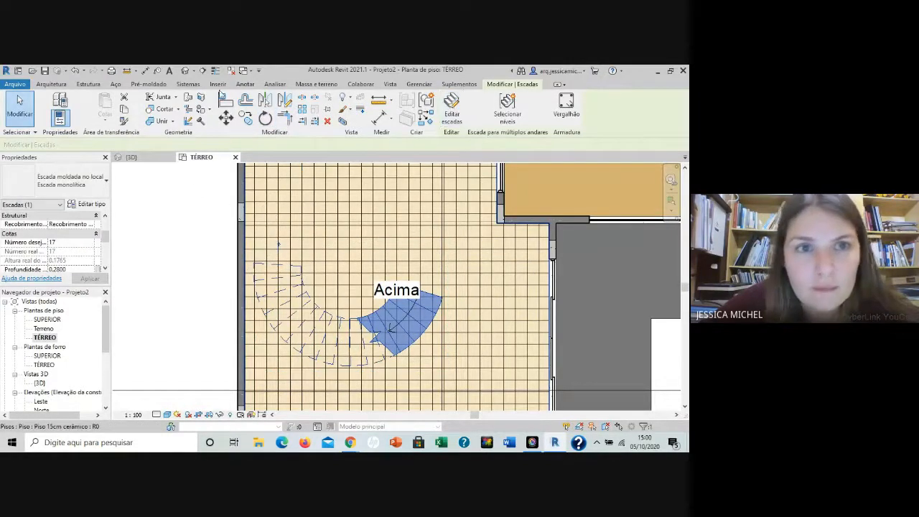
# Align the spiral stair's upper end with the edge of the upper floor slab
pyautogui.click(223, 98)
pyautogui.click(272, 221)
pyautogui.click(283, 265)
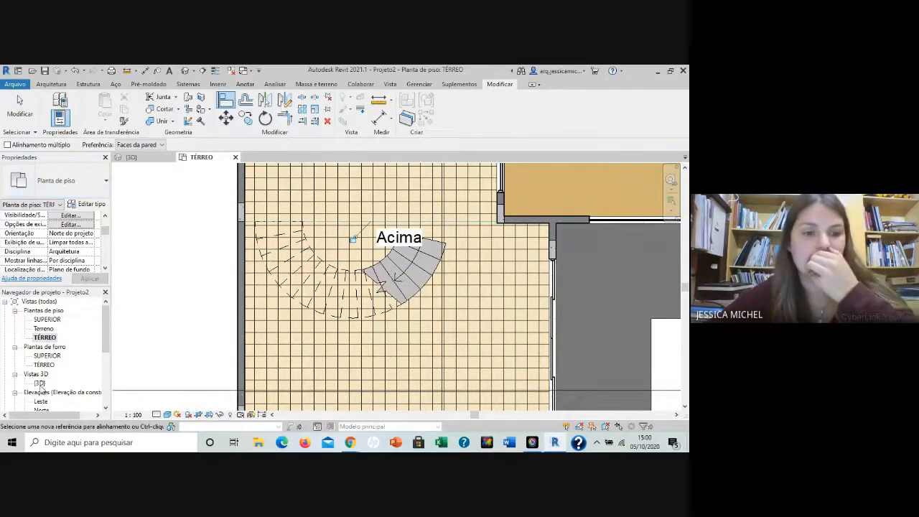
# Open the 3D view and examine from several sides how the spiral stair meets the upper slab
pyautogui.doubleClick(40, 384)
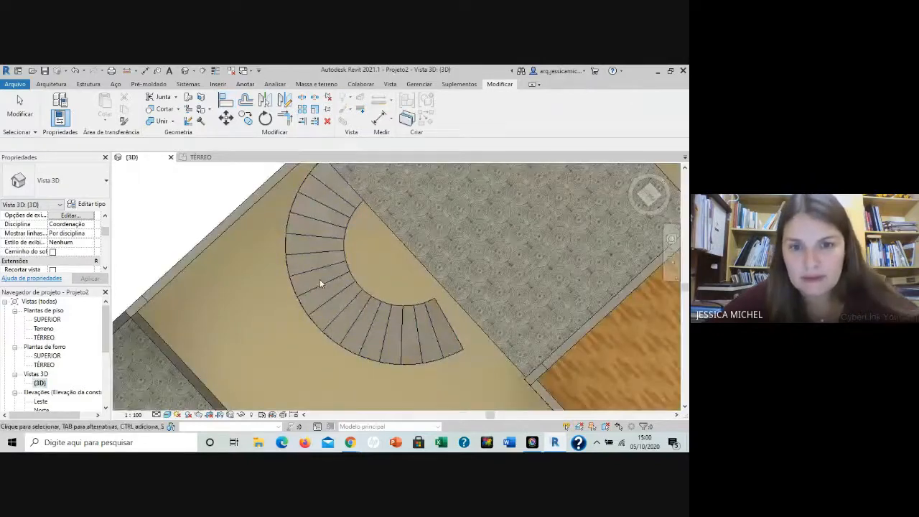
pyautogui.click(652, 188)
pyautogui.click(652, 186)
pyautogui.moveTo(496, 235); pyautogui.dragTo(469, 235, button='middle')
pyautogui.scroll(1, 472, 233)
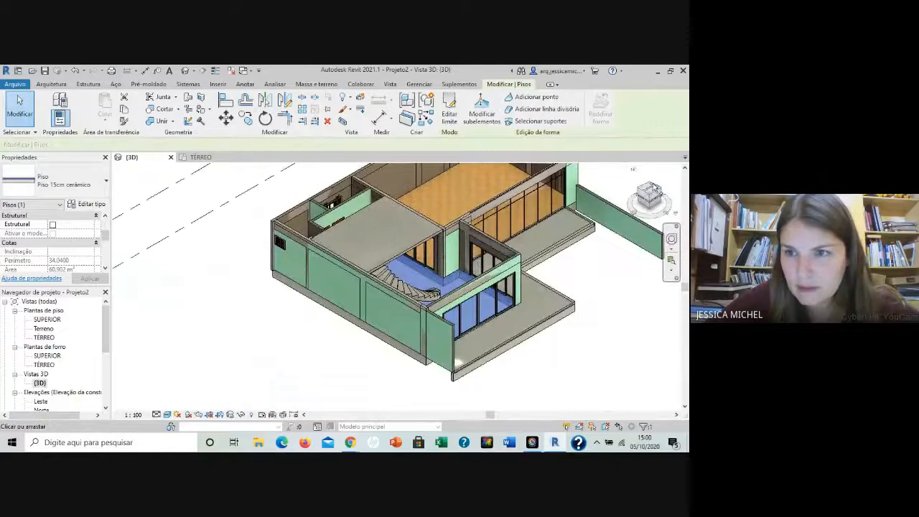
pyautogui.click(651, 183)
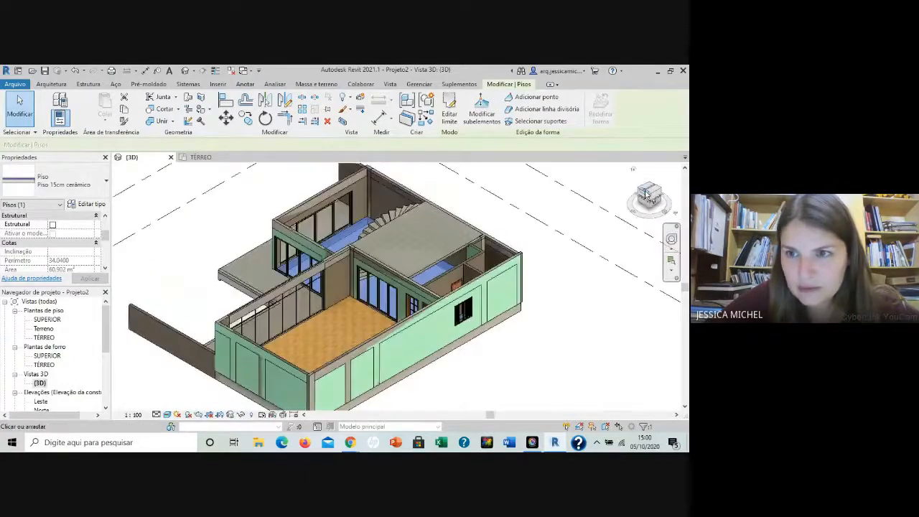
pyautogui.click(642, 192)
pyautogui.scroll(2, 338, 215)
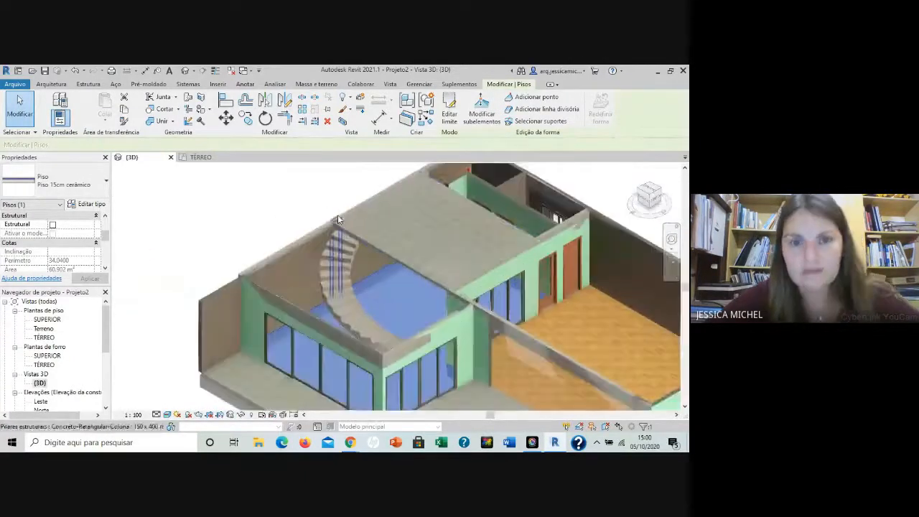
pyautogui.scroll(2, 422, 293)
pyautogui.scroll(2, 455, 325)
pyautogui.click(454, 328)
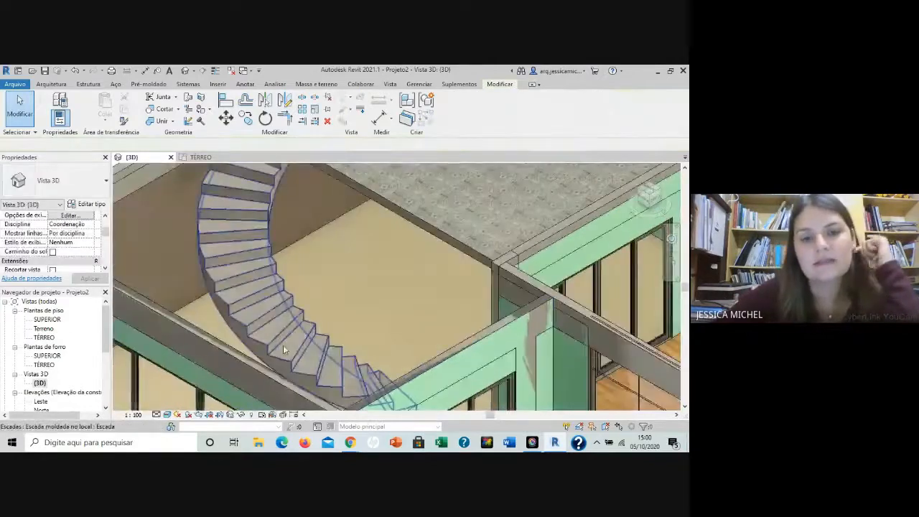
pyautogui.scroll(-2, 316, 306)
pyautogui.scroll(5, 290, 216)
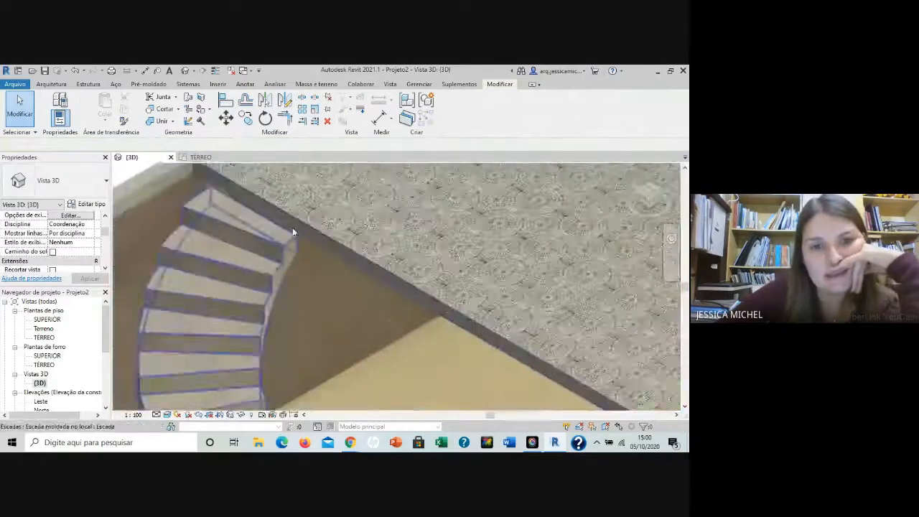
pyautogui.scroll(-5, 294, 236)
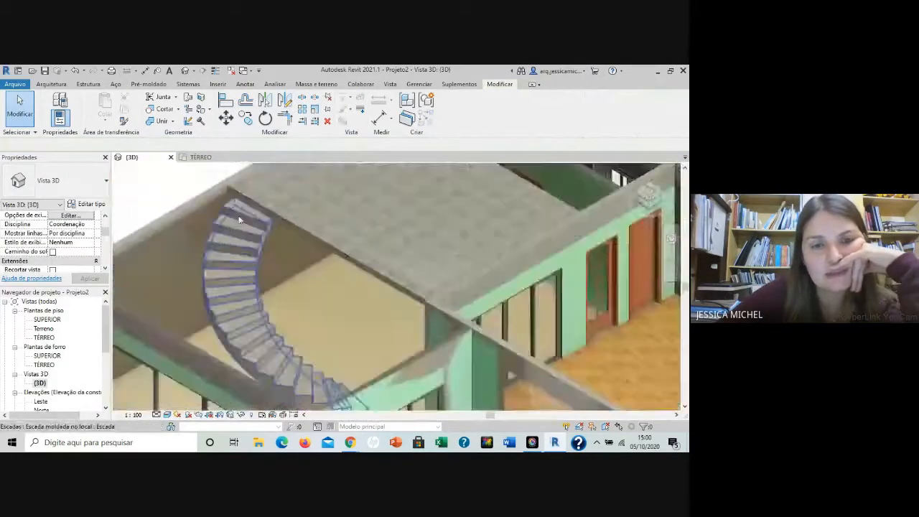
# Open the spiral stair's edit mode and finish the edit
pyautogui.click(263, 332)
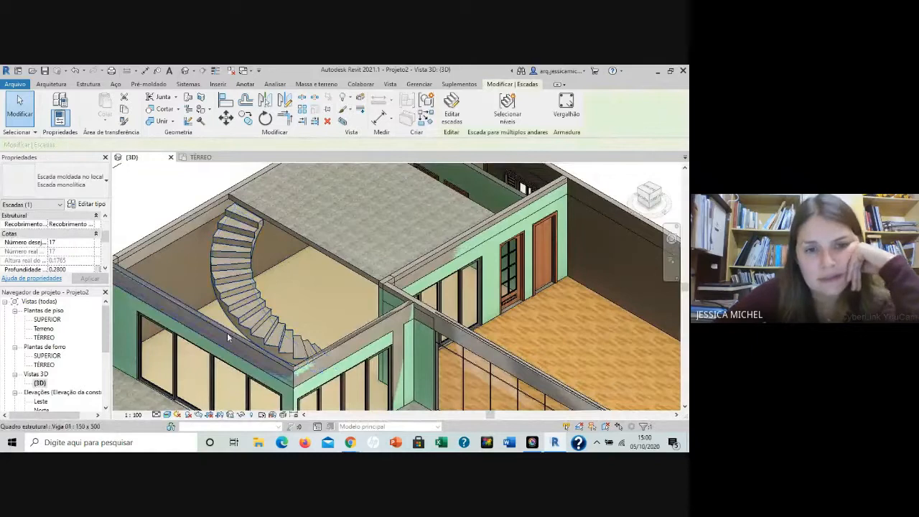
pyautogui.click(457, 116)
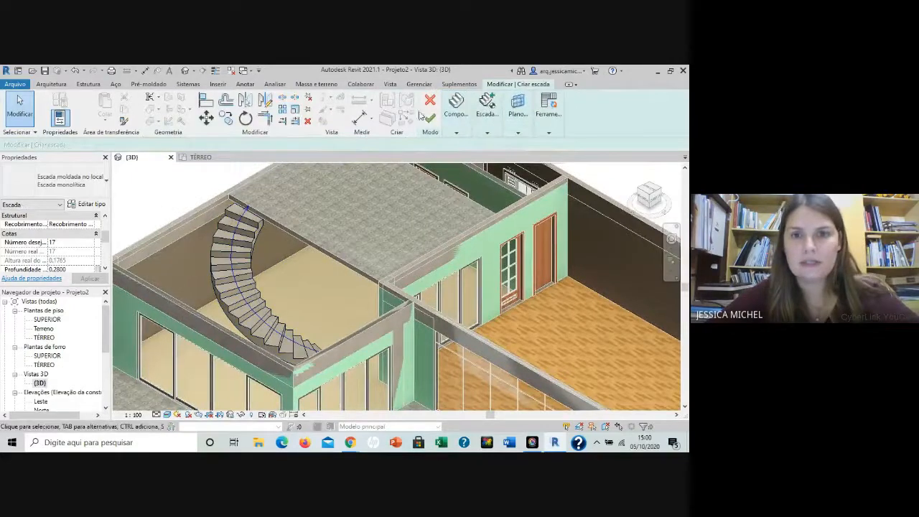
pyautogui.click(428, 117)
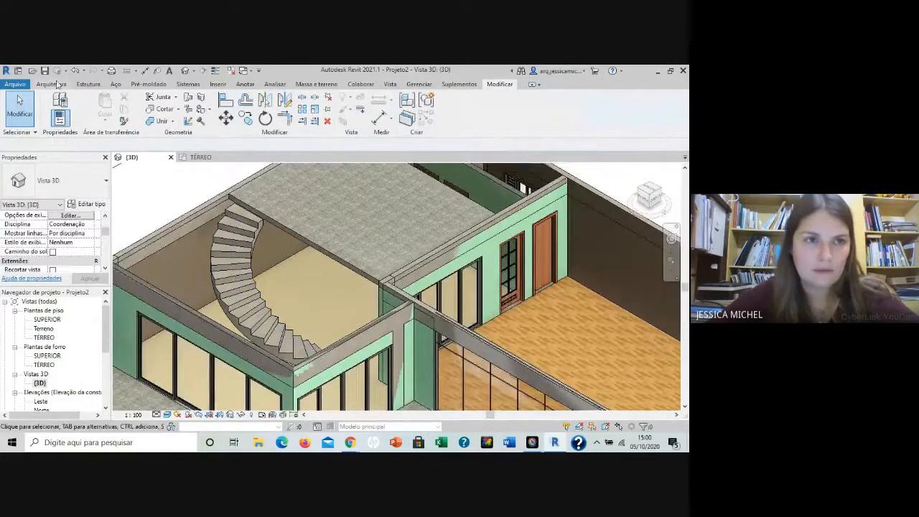
# Place 1100mm railings on the spiral stair's treads using the stair/ramp placement option
pyautogui.click(51, 84)
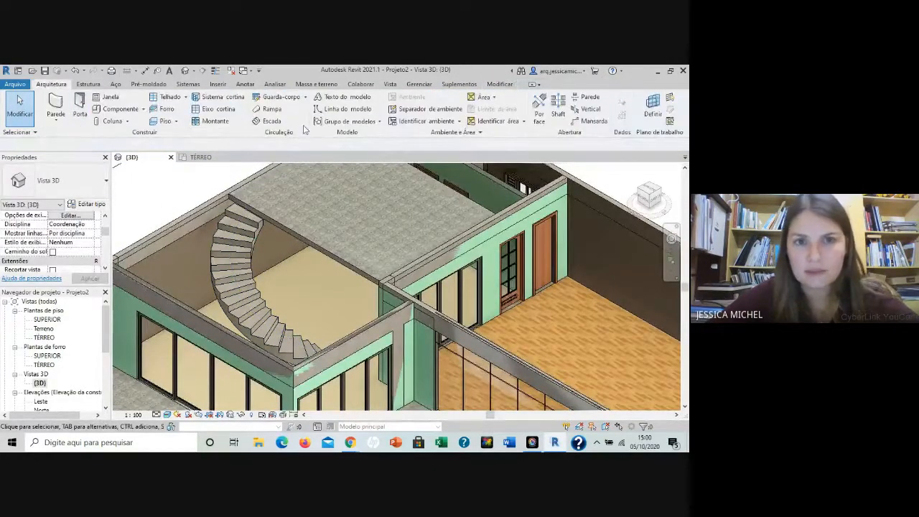
pyautogui.click(305, 97)
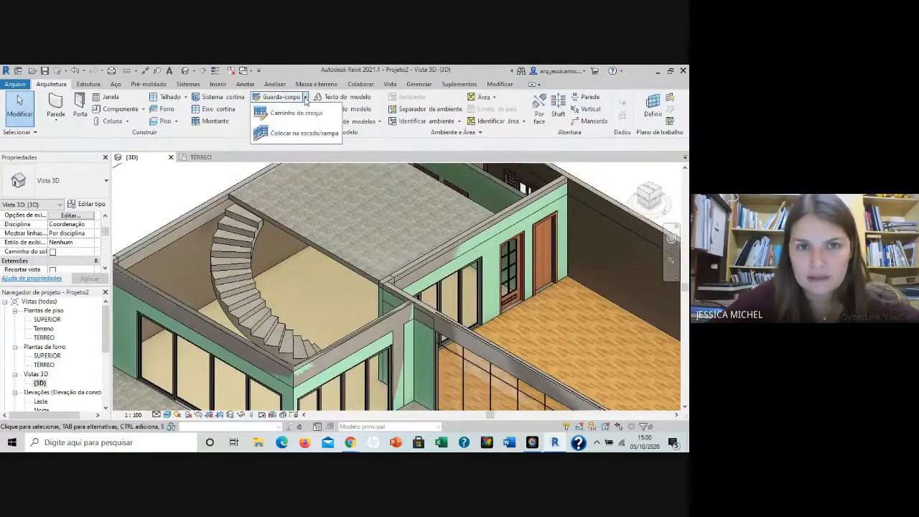
pyautogui.click(284, 135)
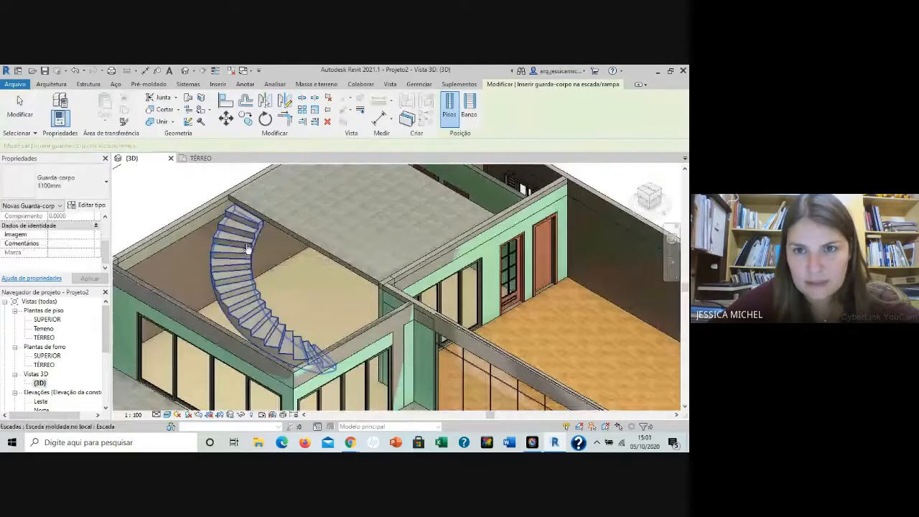
pyautogui.click(247, 247)
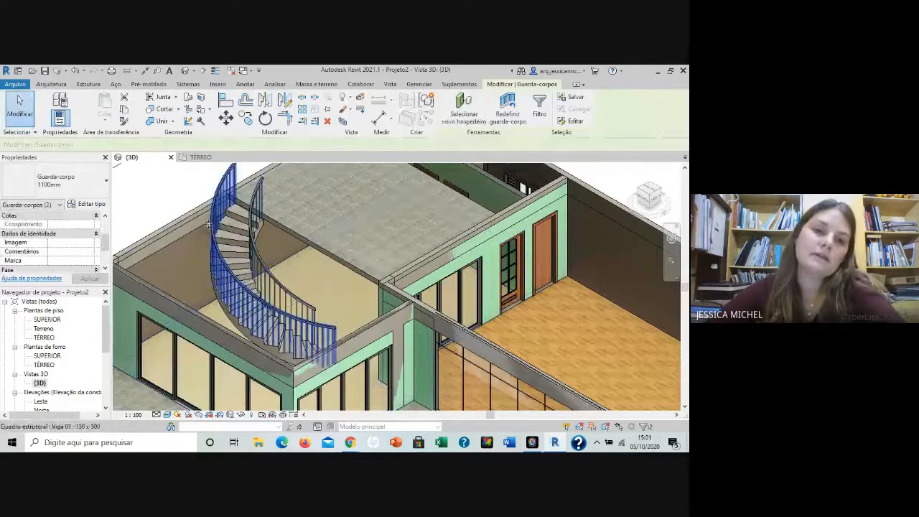
# Change the outer and inner stair railings to the type Painel de vidro - Preenchimento inferior
pyautogui.click(68, 185)
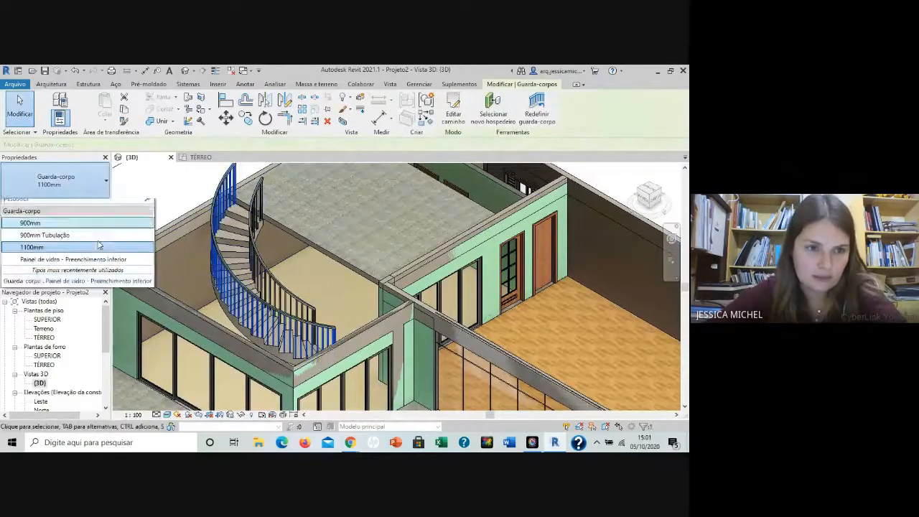
pyautogui.click(75, 268)
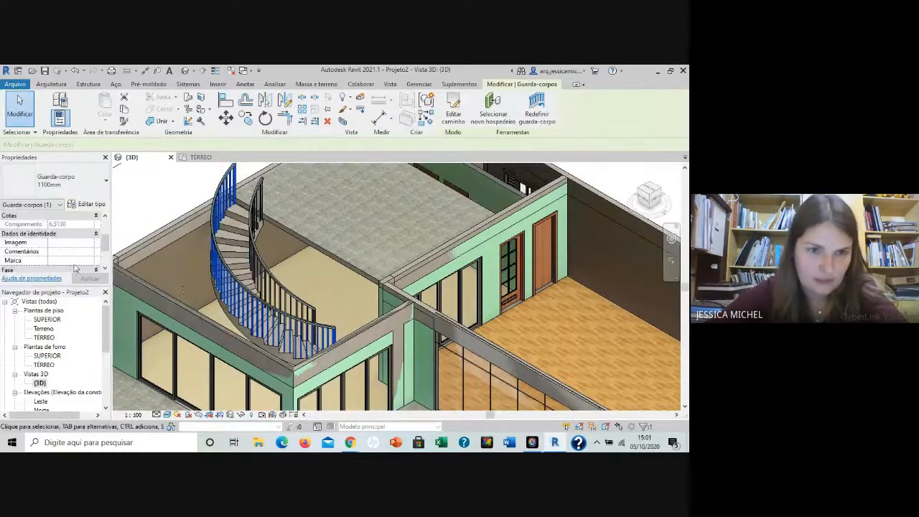
pyautogui.click(271, 264)
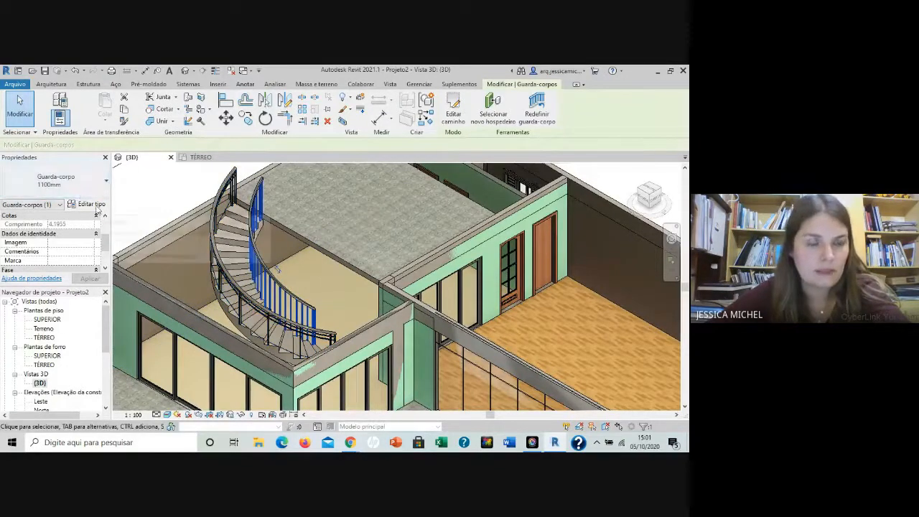
pyautogui.click(65, 181)
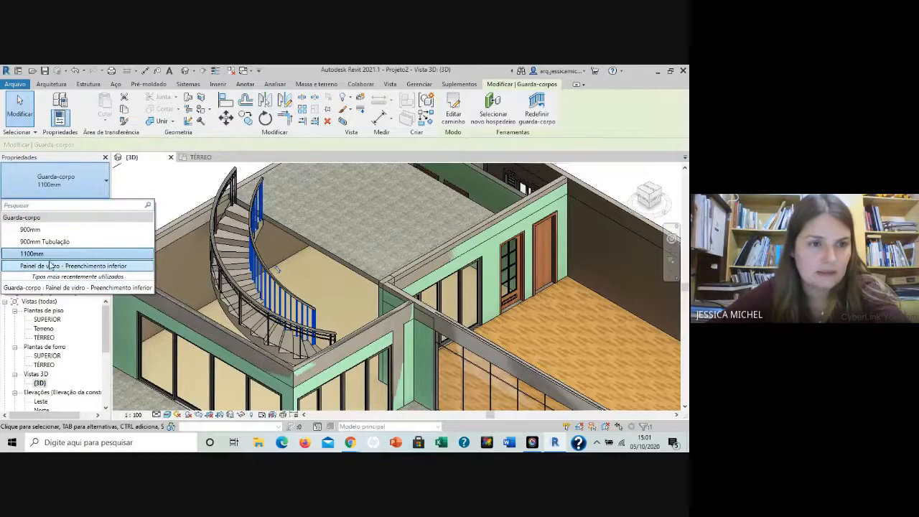
pyautogui.click(56, 266)
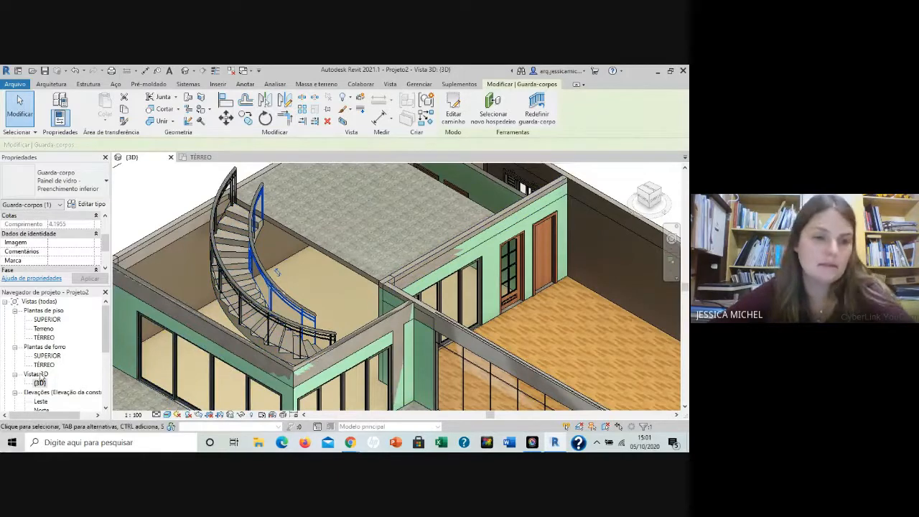
# Open the Corte 1 section from the TÉRREO floor plan and examine the spiral stair with its glass railings
pyautogui.doubleClick(44, 336)
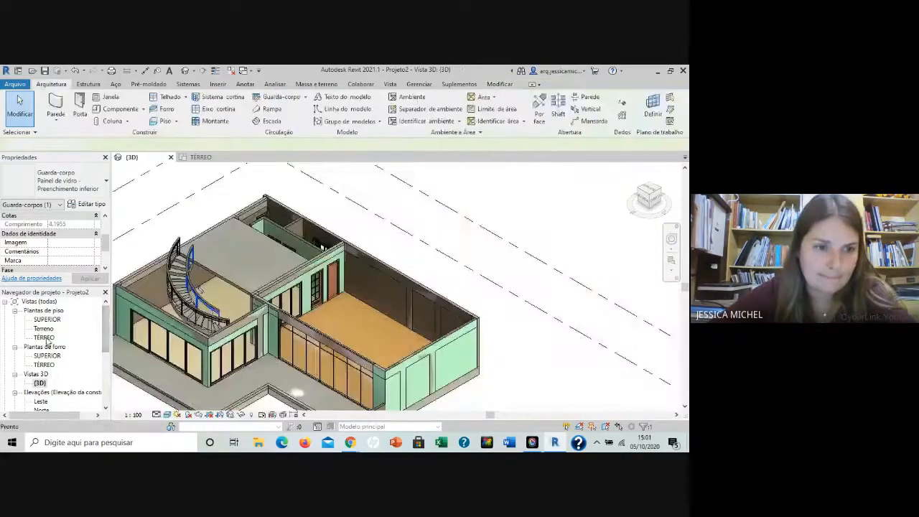
pyautogui.scroll(-5, 309, 273)
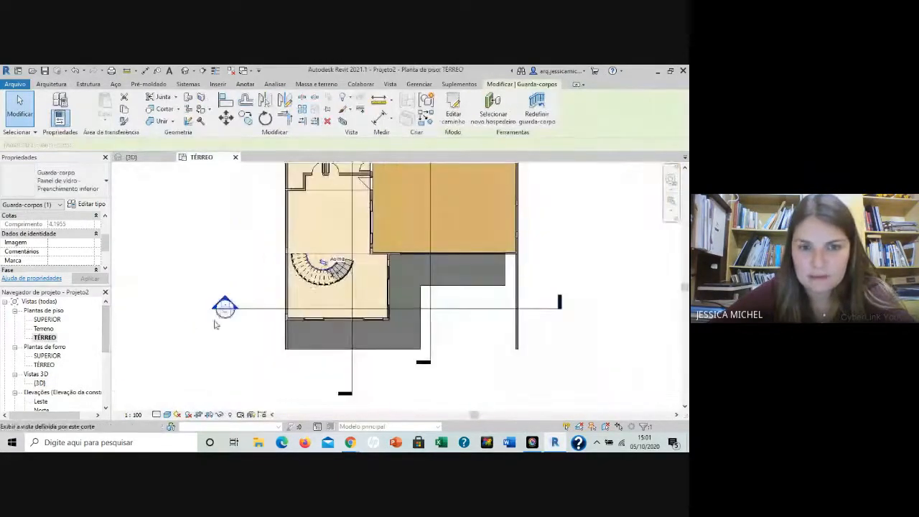
pyautogui.doubleClick(225, 308)
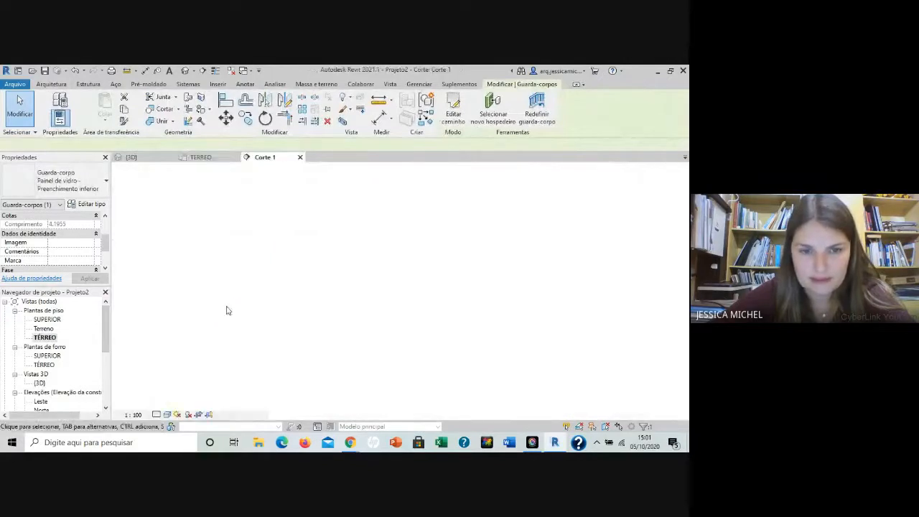
pyautogui.scroll(4, 303, 295)
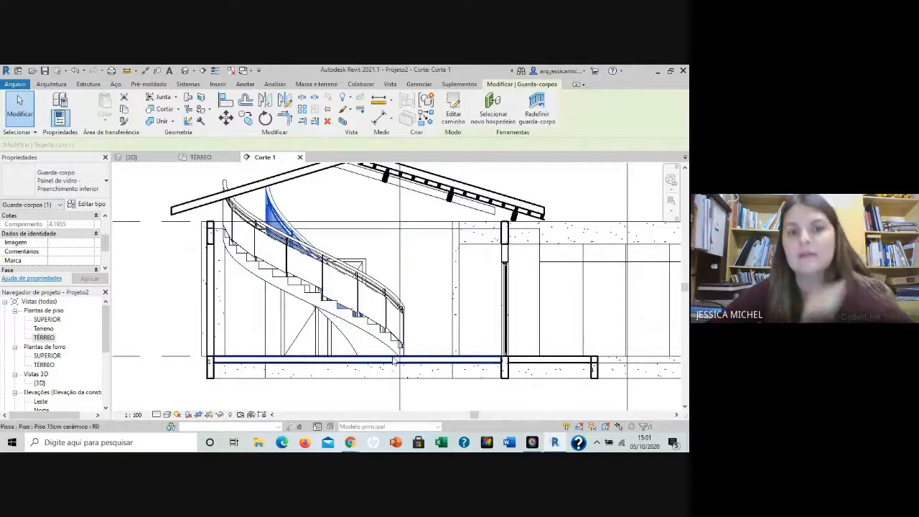
pyautogui.scroll(2, 335, 326)
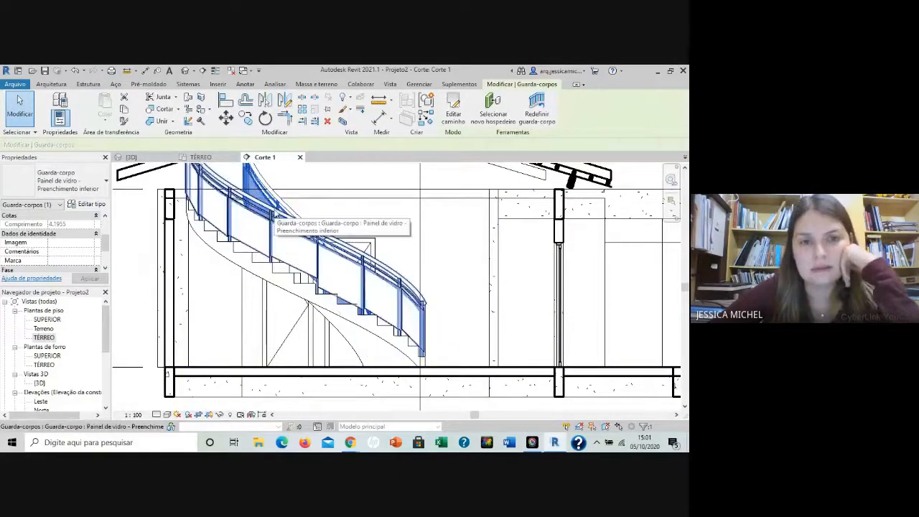
# Delete the outer and inner glass railings from the spiral stair in the section view
pyautogui.click(290, 225)
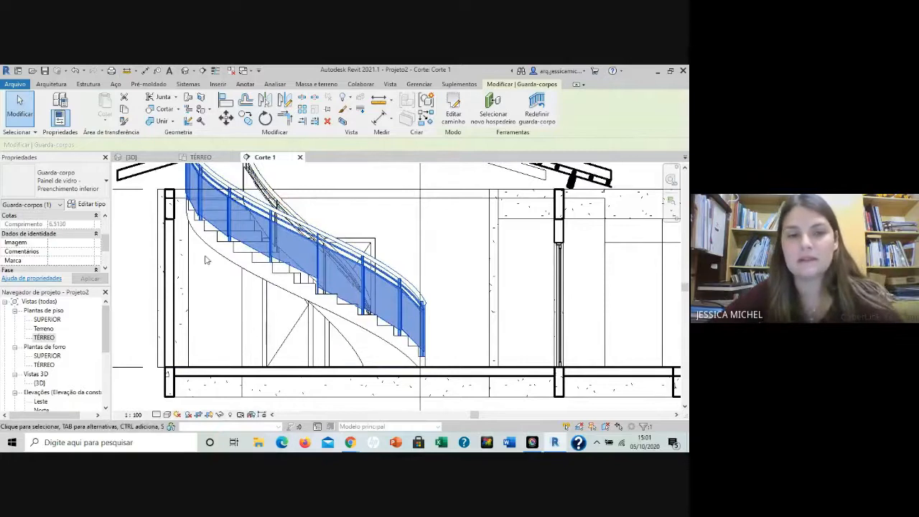
pyautogui.press('Delete')
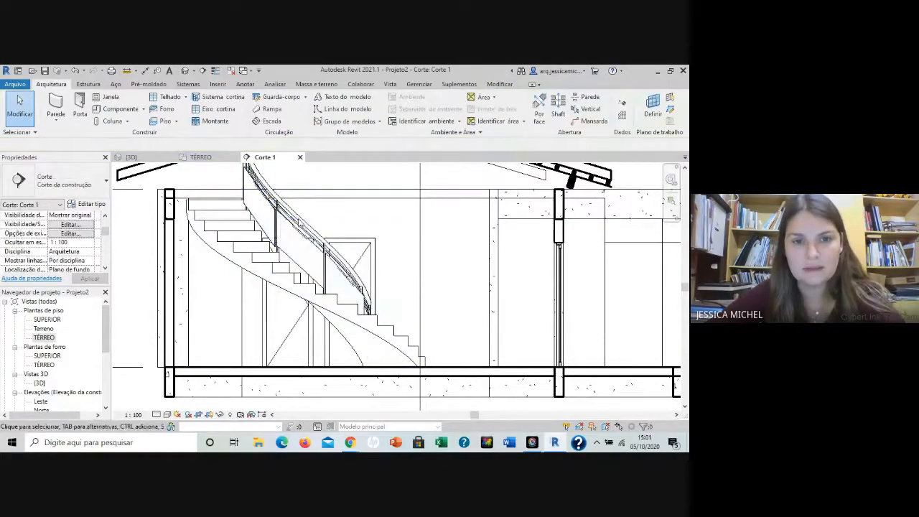
pyautogui.click(300, 224)
pyautogui.press('Delete')
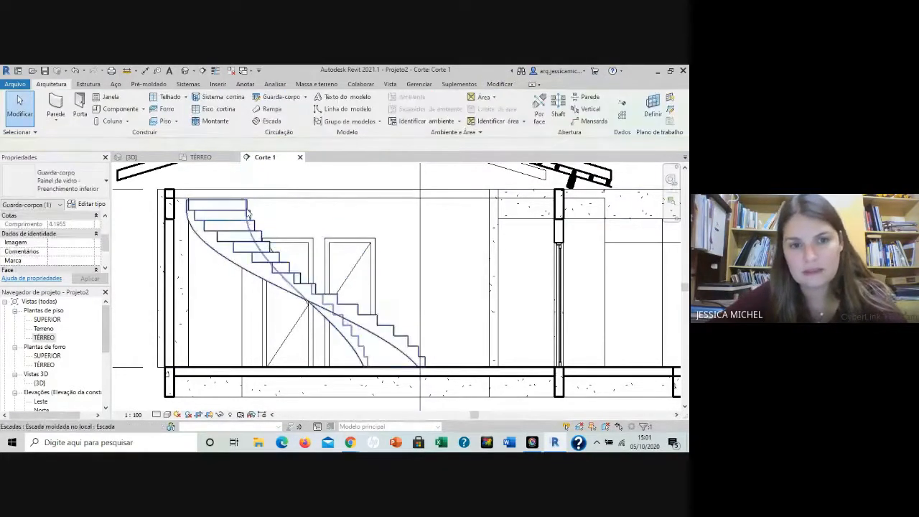
pyautogui.scroll(-2, 237, 333)
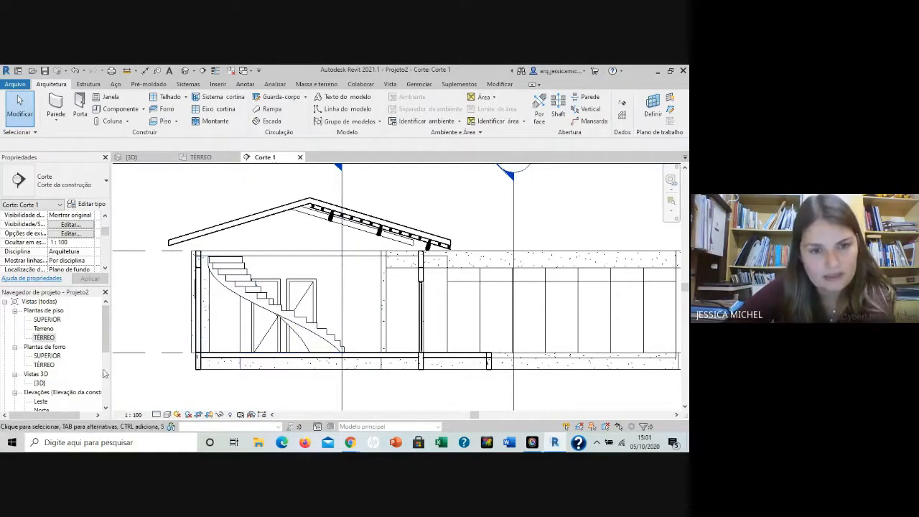
# Open the TÉRREO floor plan and delete the existing spiral stair from the living area
pyautogui.doubleClick(44, 338)
pyautogui.click(342, 285)
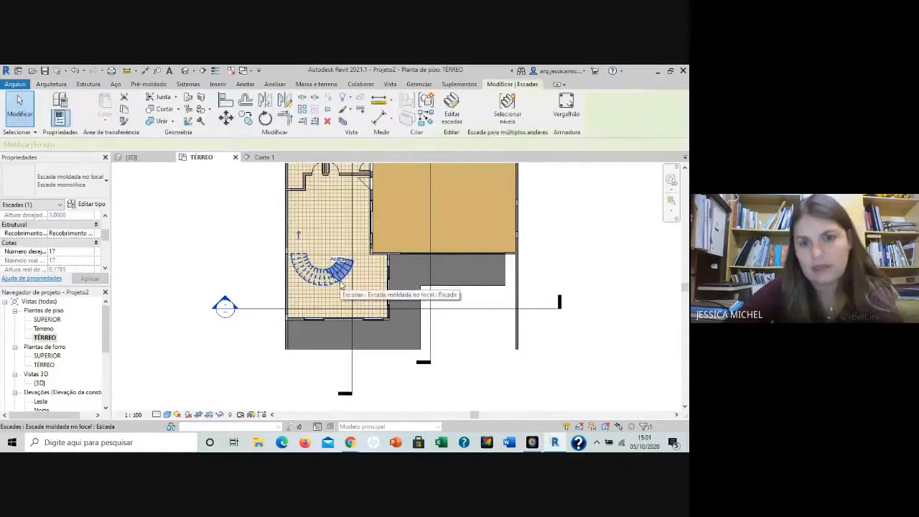
pyautogui.press('Delete')
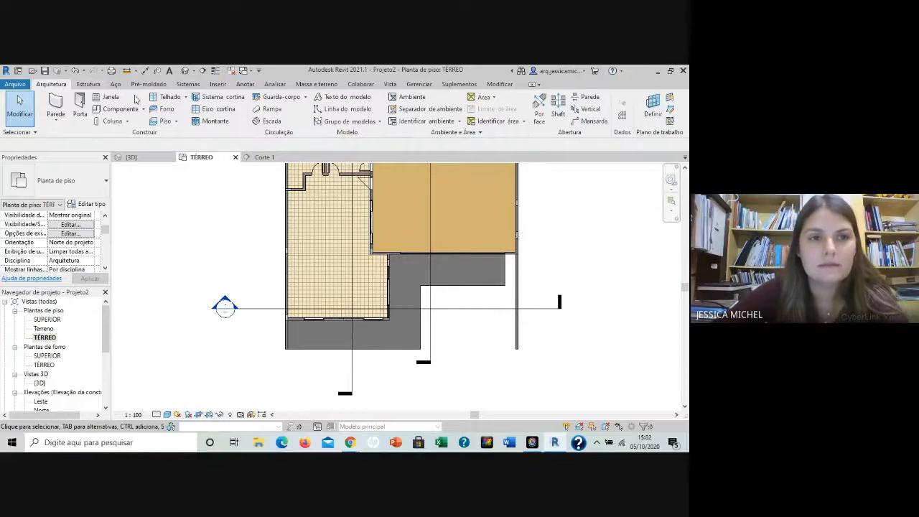
# Create a 1.0000 m wide monolithic spiral stair by centre and end points, with a radius of about 1.7 m, along the upper slab edge
pyautogui.click(267, 121)
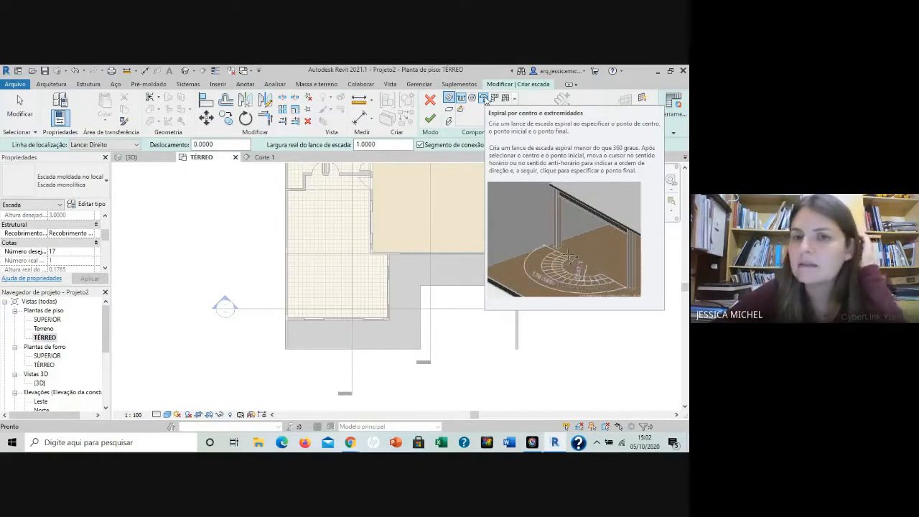
pyautogui.click(485, 98)
pyautogui.scroll(4, 316, 267)
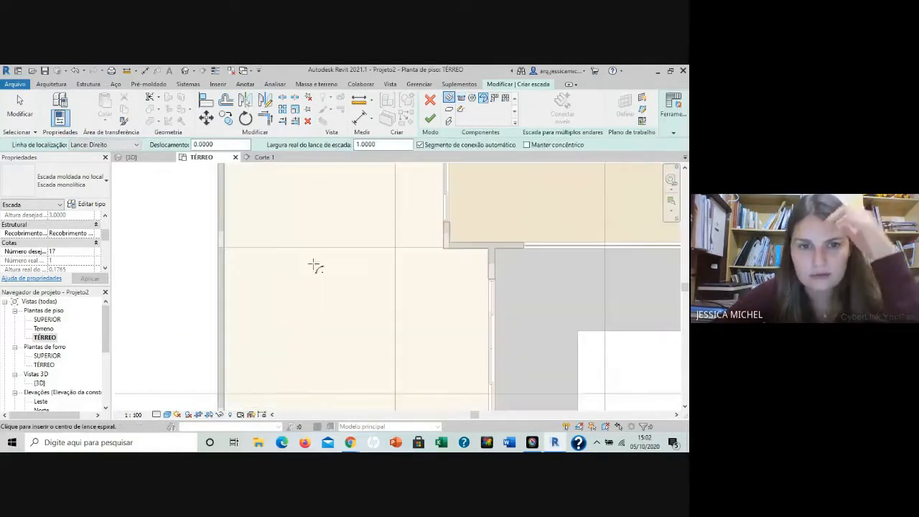
pyautogui.click(370, 249)
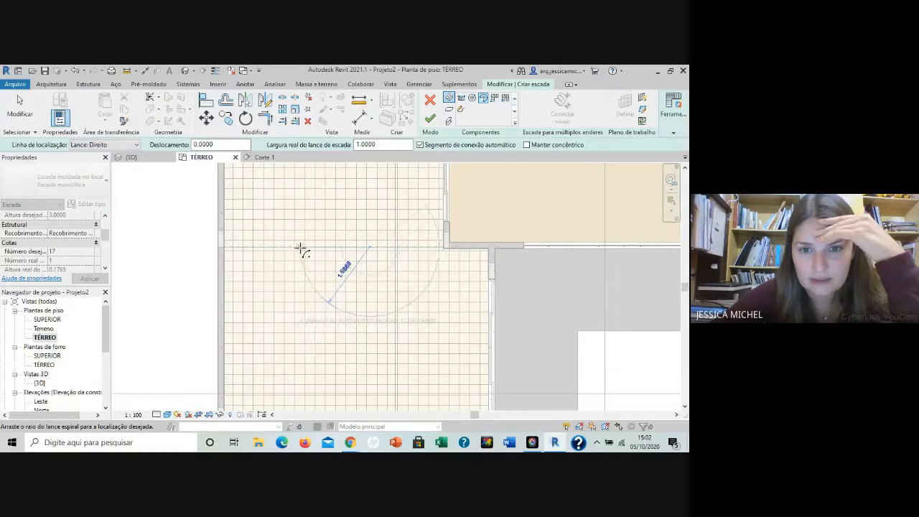
pyautogui.click(300, 249)
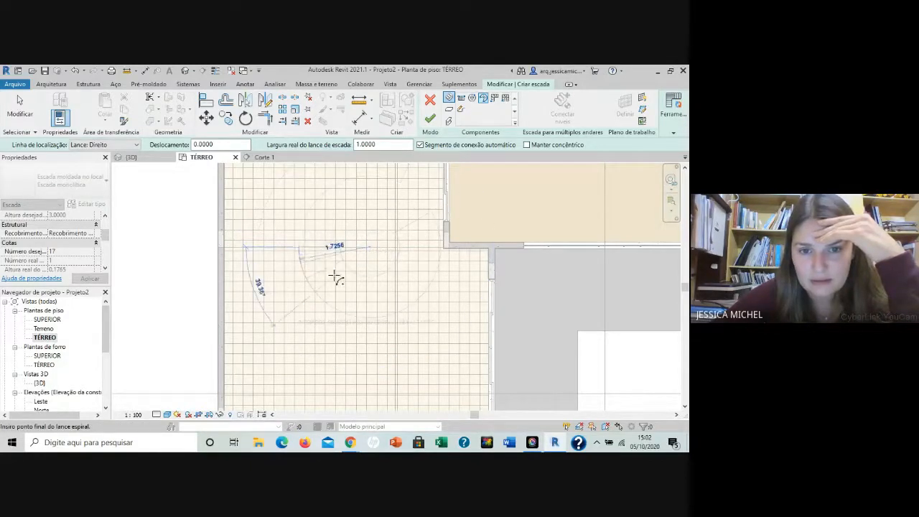
pyautogui.click(414, 219)
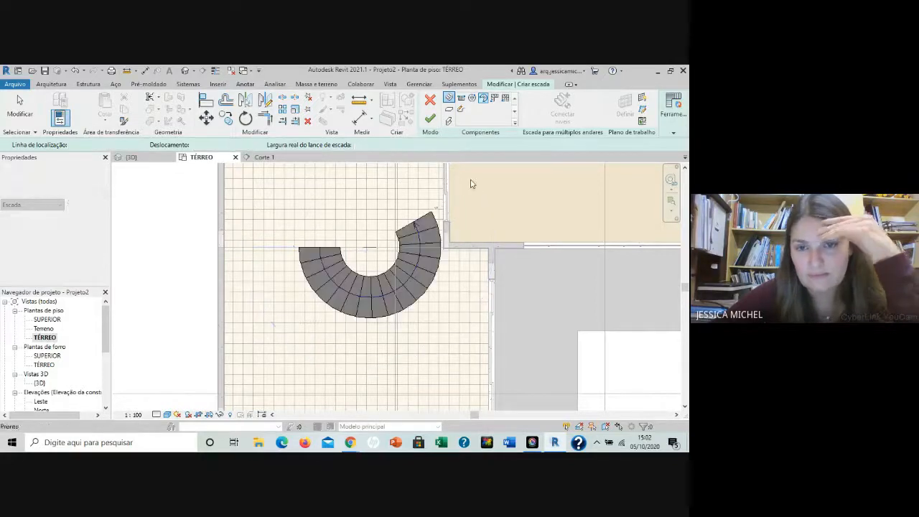
pyautogui.press('Escape')
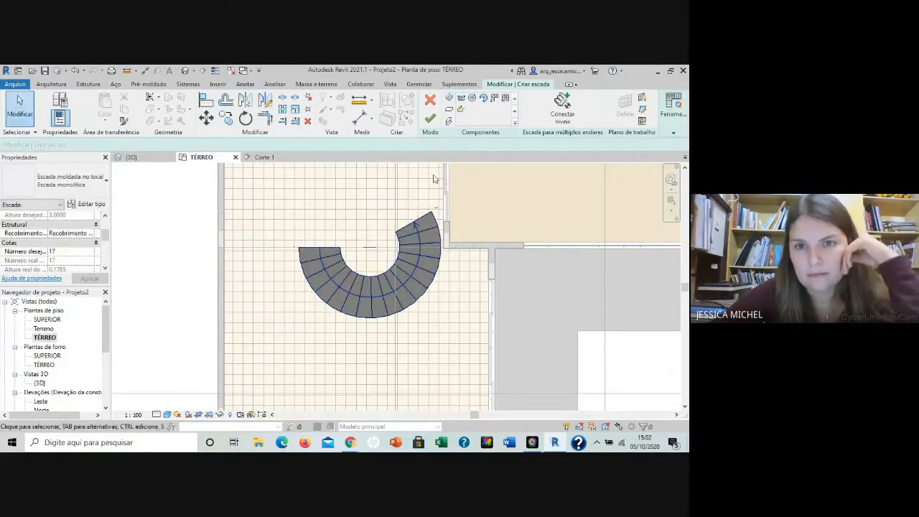
pyautogui.click(423, 221)
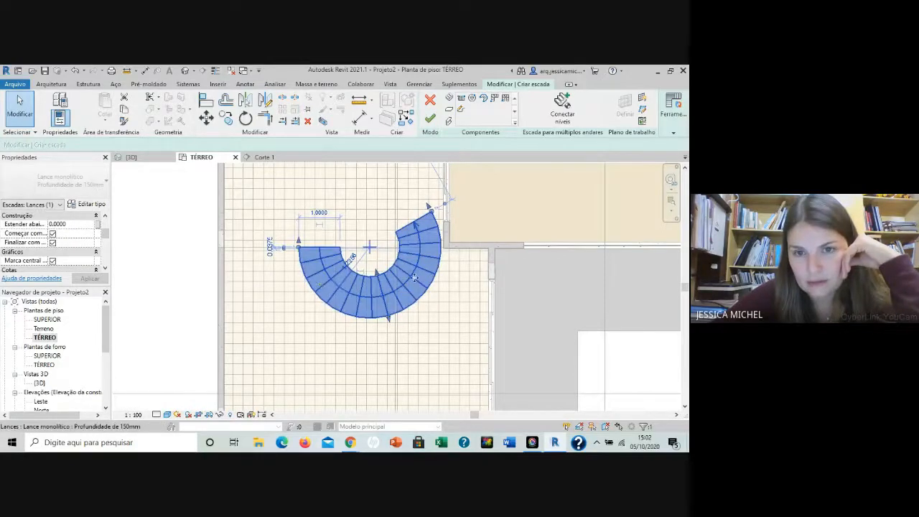
pyautogui.click(431, 119)
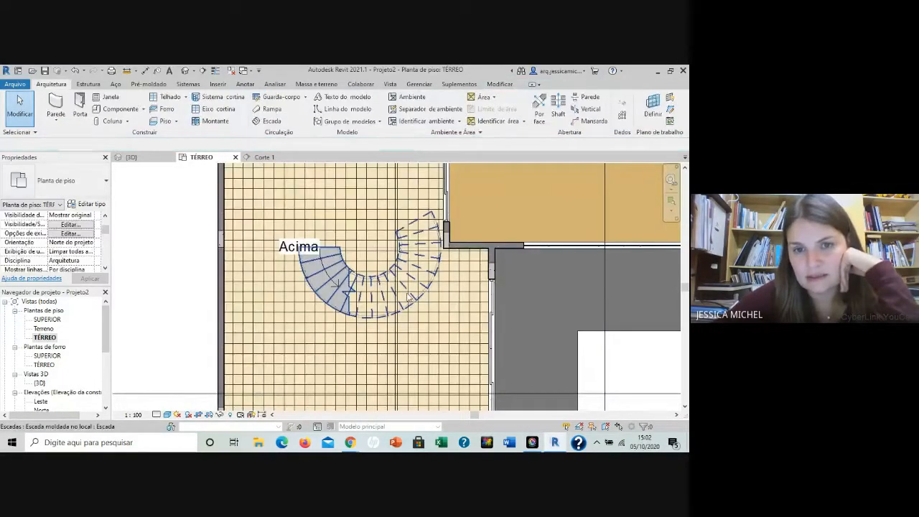
# Flip the new spiral stair's up direction so it starts at the opposite end
pyautogui.click(410, 299)
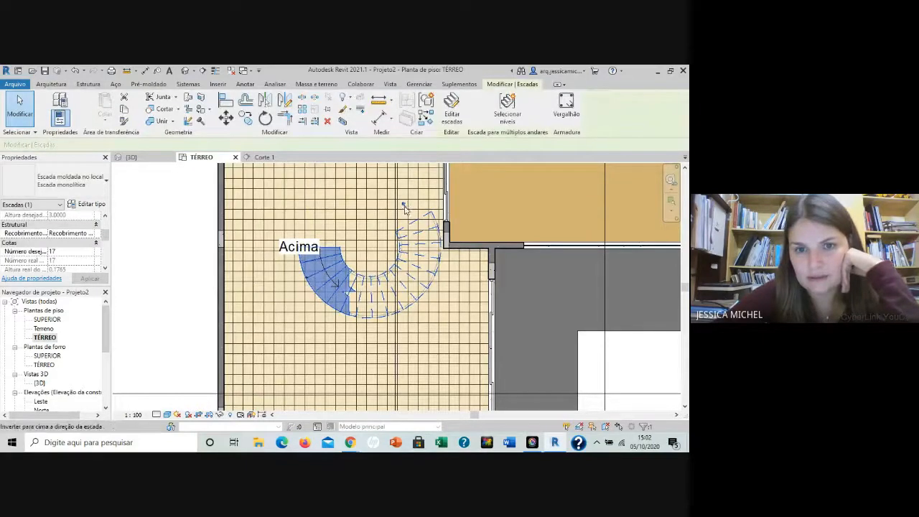
pyautogui.click(403, 205)
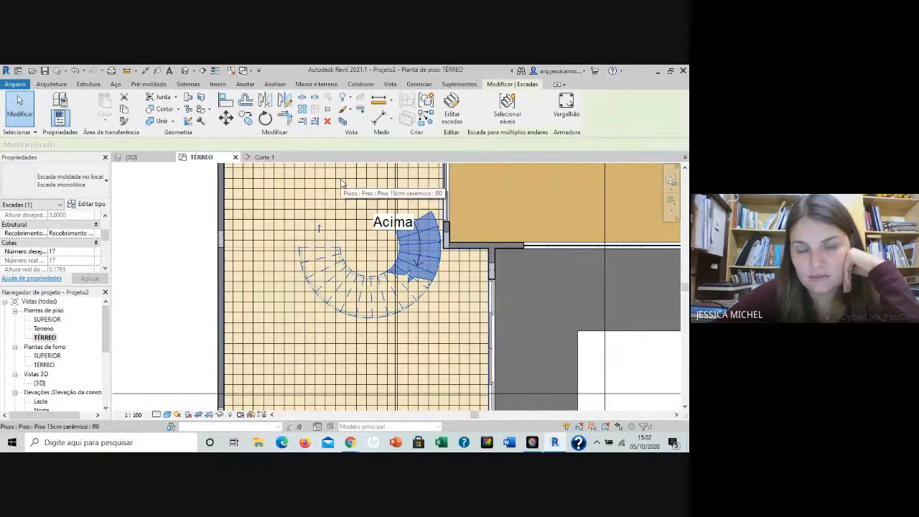
pyautogui.click(441, 337)
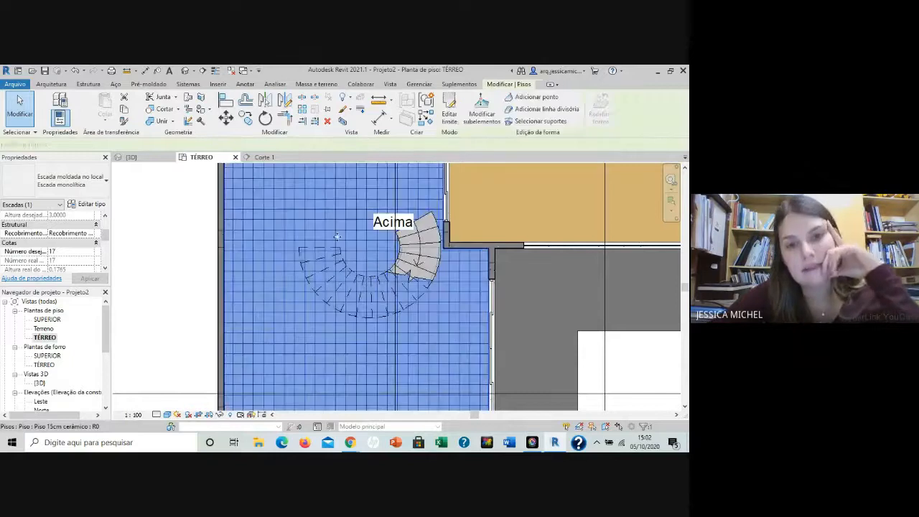
# Open the {3D} view and examine the spiral stair, its railings and its arrival at the upper slab
pyautogui.doubleClick(40, 384)
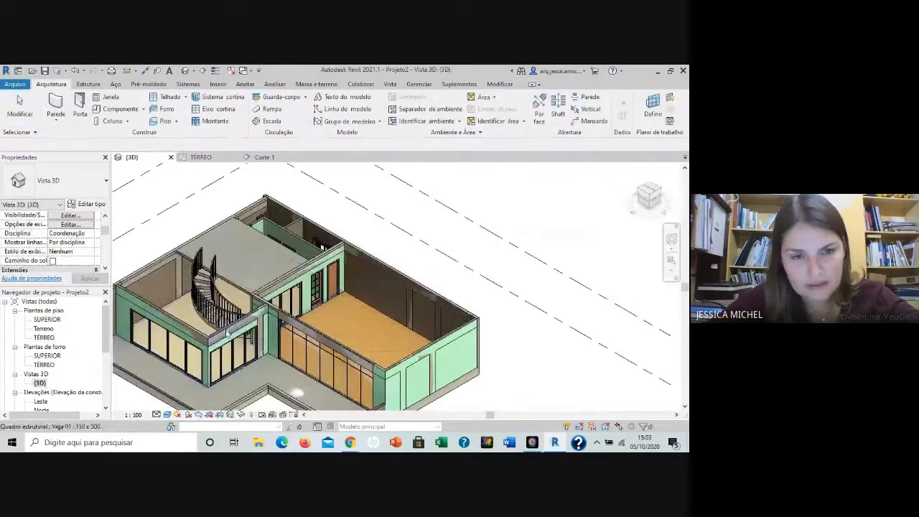
pyautogui.scroll(3, 276, 275)
pyautogui.scroll(-2, 296, 280)
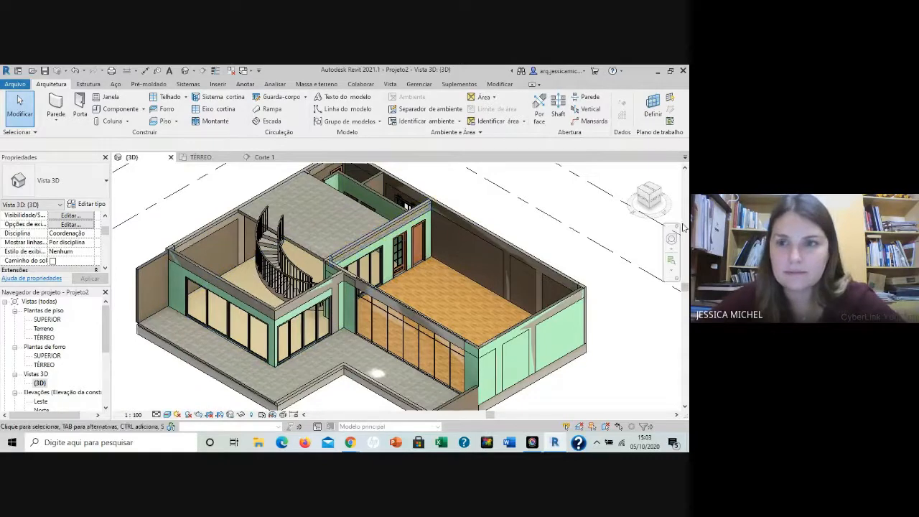
pyautogui.click(650, 197)
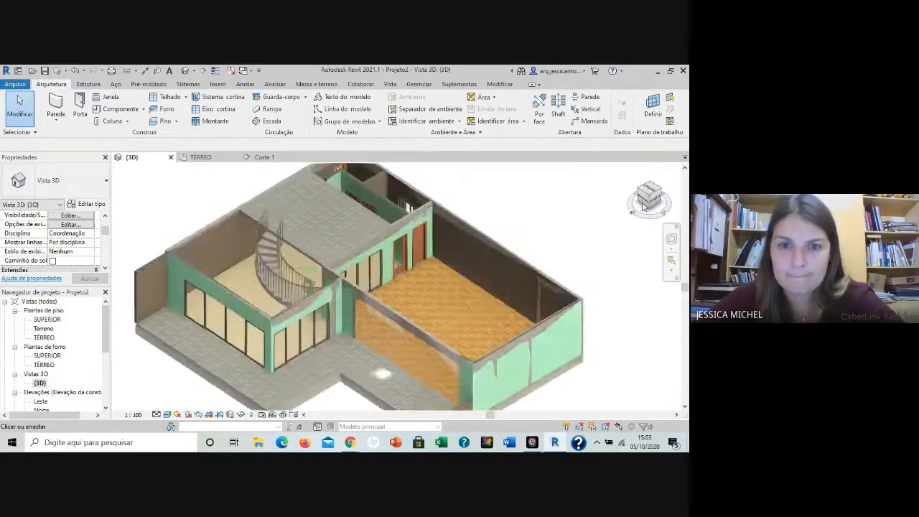
pyautogui.moveTo(117, 219); pyautogui.dragTo(674, 212)
pyautogui.moveTo(619, 220); pyautogui.dragTo(549, 176)
pyautogui.scroll(3, 593, 222)
pyautogui.scroll(-3, 655, 261)
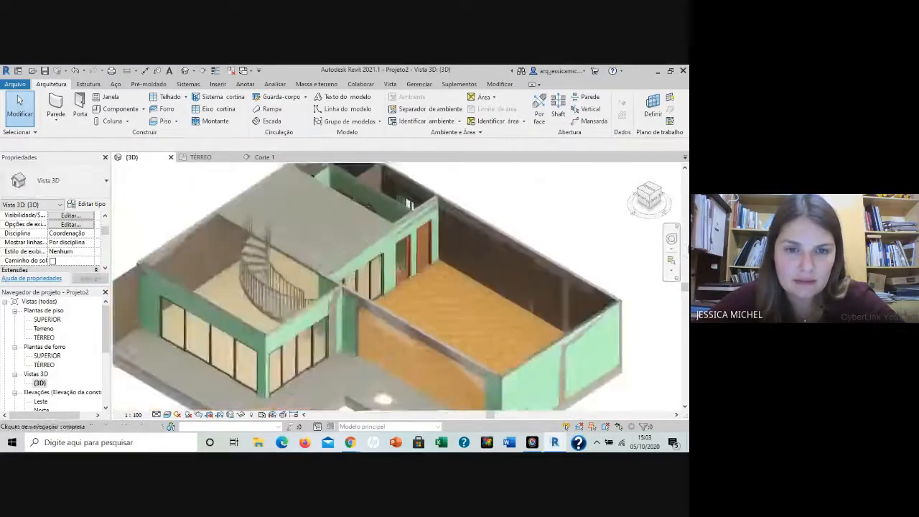
pyautogui.scroll(6, 401, 297)
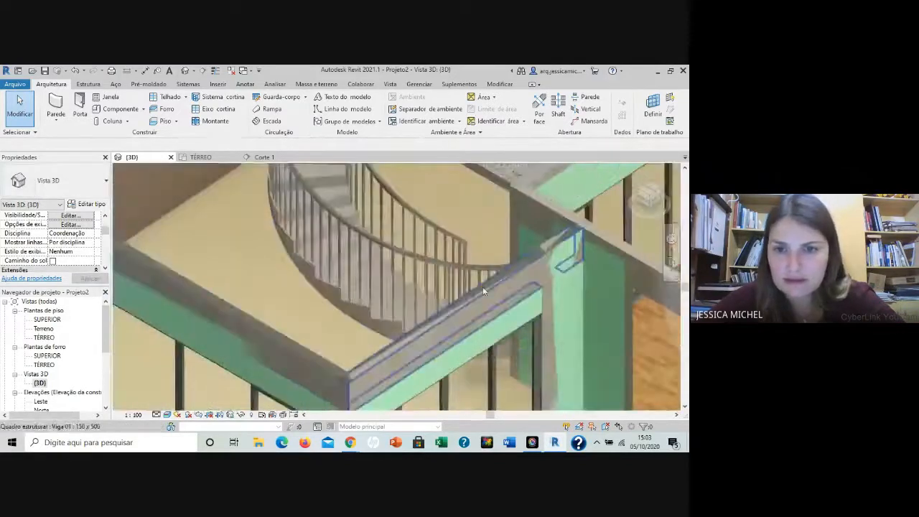
pyautogui.moveTo(650, 214)
pyautogui.mouseDown()
pyautogui.moveTo(650, 201)
pyautogui.moveTo(667, 204)
pyautogui.mouseUp()
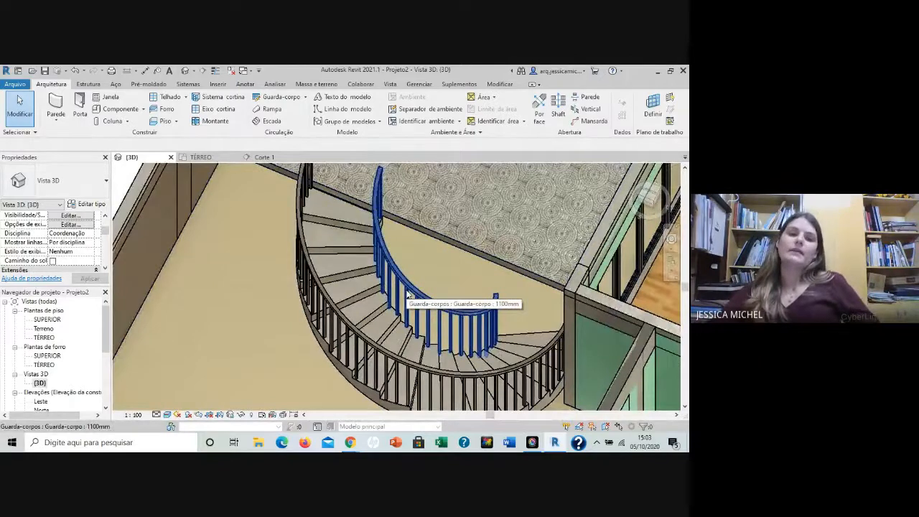
# Return to the TÉRREO floor plan and delete the spiral stair
pyautogui.doubleClick(43, 338)
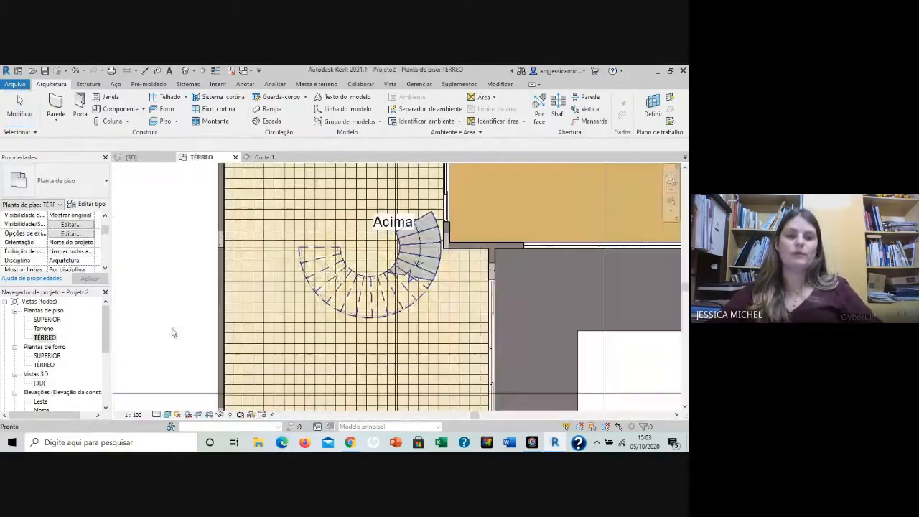
pyautogui.click(392, 301)
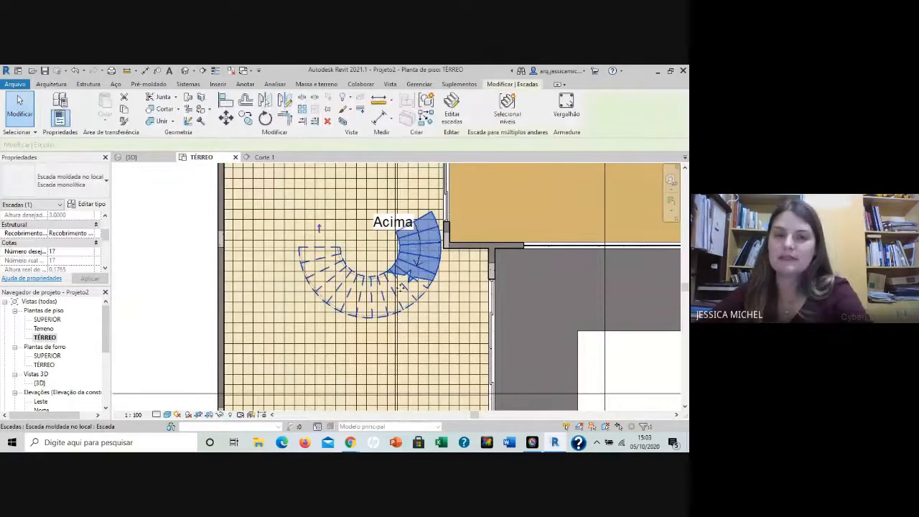
pyautogui.press('Delete')
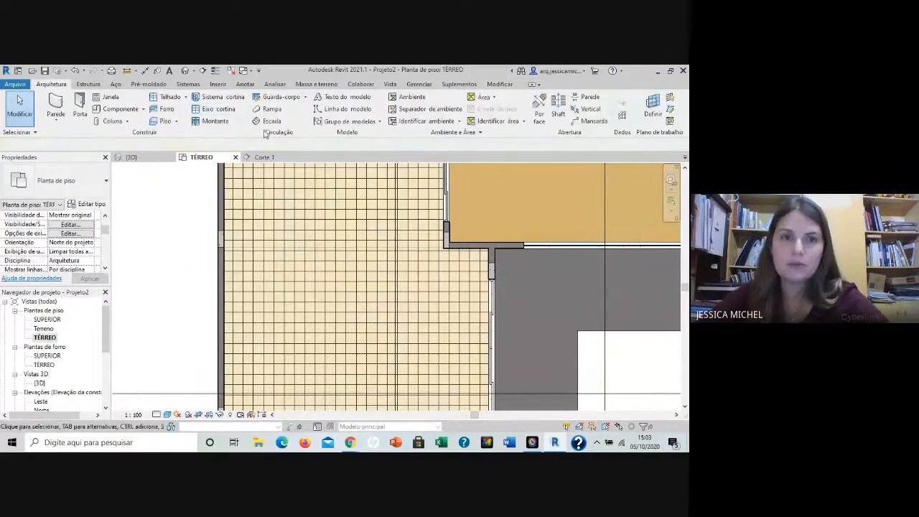
# Place an L-shaped winder stair run 1.0000 m wide against the outer wall, with its upper end aligned to the upper slab edge
pyautogui.click(271, 120)
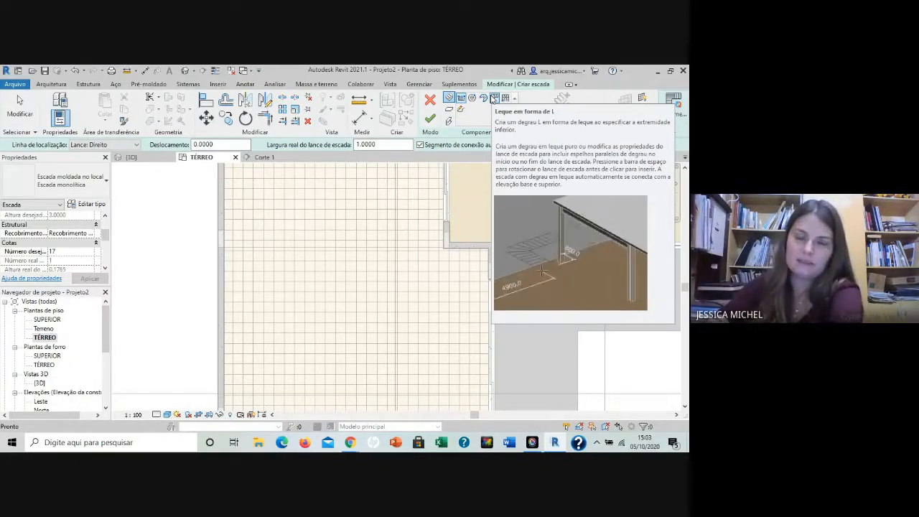
pyautogui.click(494, 99)
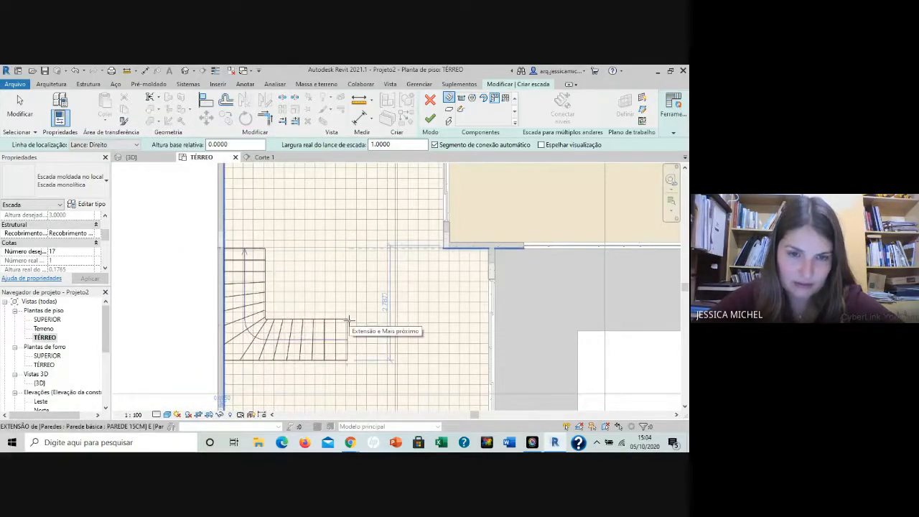
pyautogui.click(348, 321)
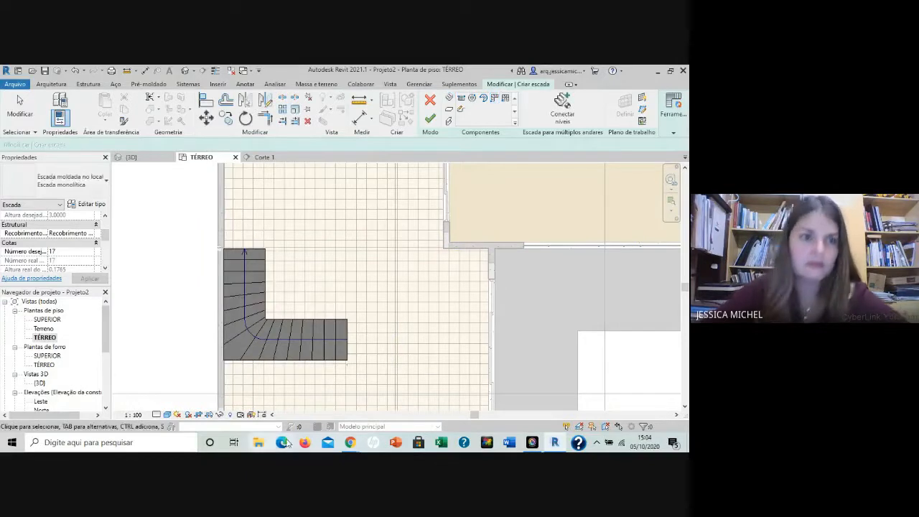
pyautogui.press('Escape')
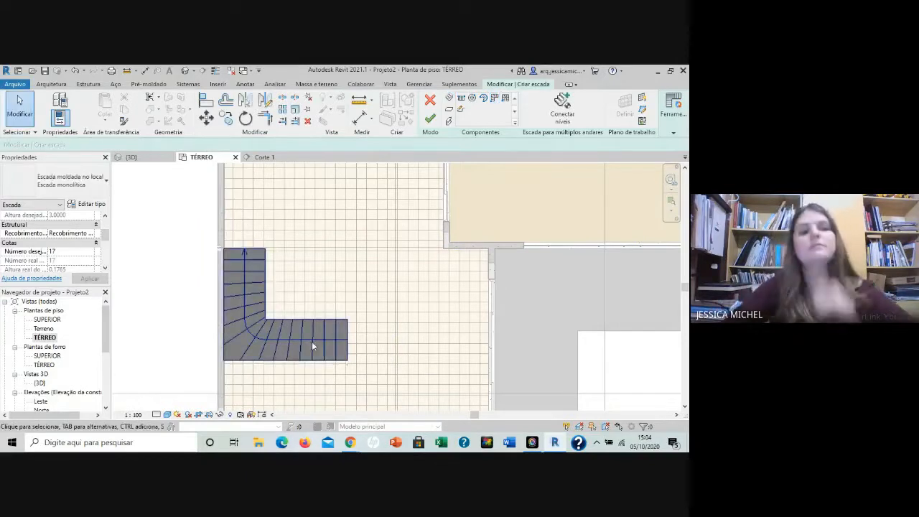
# Review the L-shaped winder run's properties, then finish the stair and dismiss the save reminder without saving
pyautogui.click(261, 285)
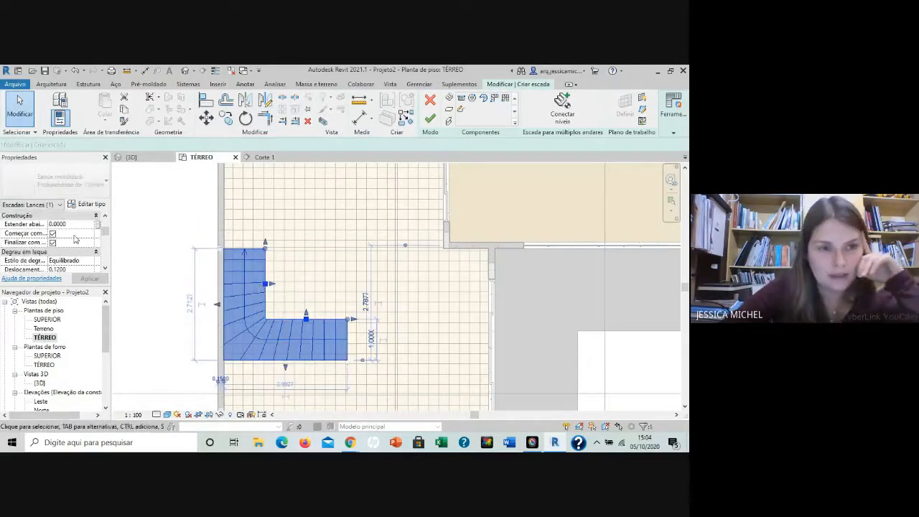
pyautogui.moveTo(105, 235); pyautogui.dragTo(105, 247)
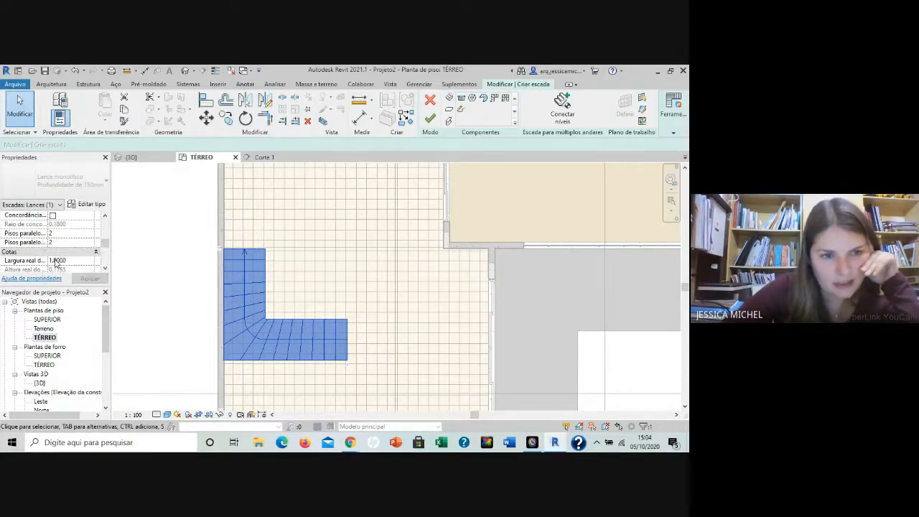
pyautogui.moveTo(106, 245); pyautogui.dragTo(106, 250)
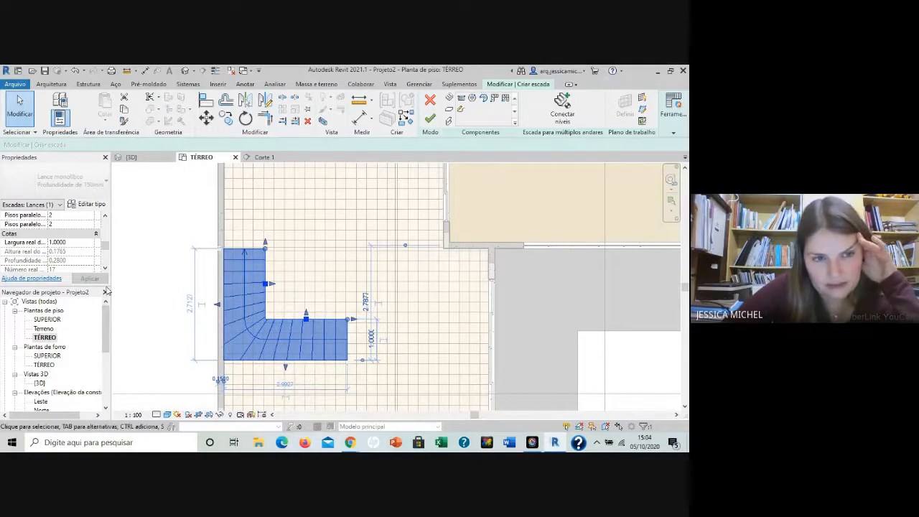
pyautogui.moveTo(107, 249); pyautogui.dragTo(94, 210)
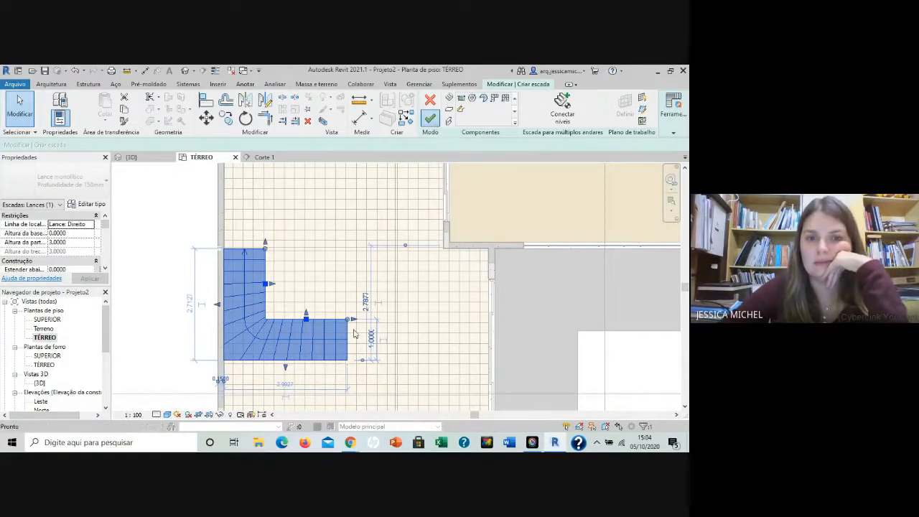
pyautogui.click(434, 117)
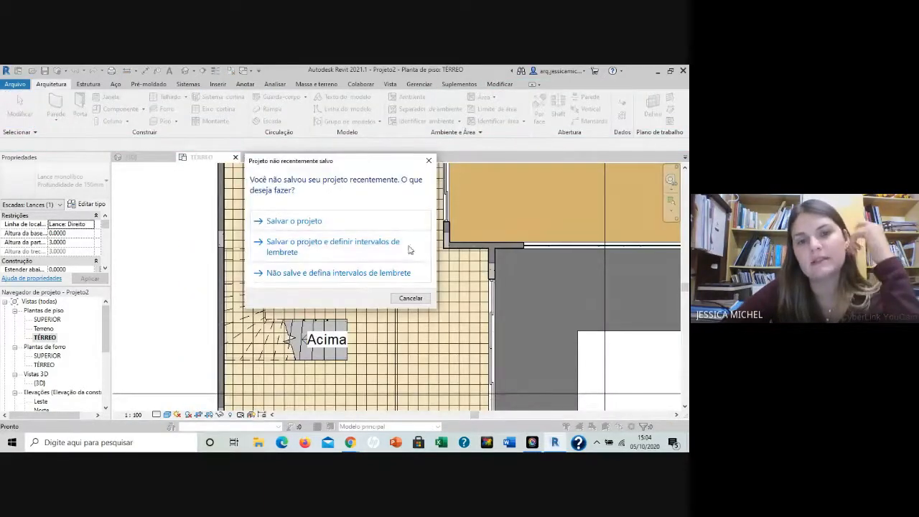
pyautogui.click(429, 160)
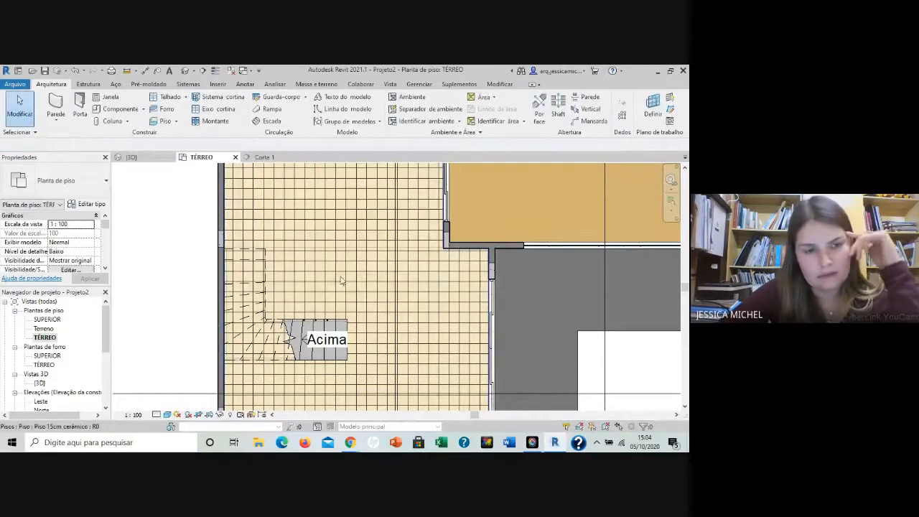
# Open the {3D} view and examine the L-shaped winder stair and its railings
pyautogui.doubleClick(38, 384)
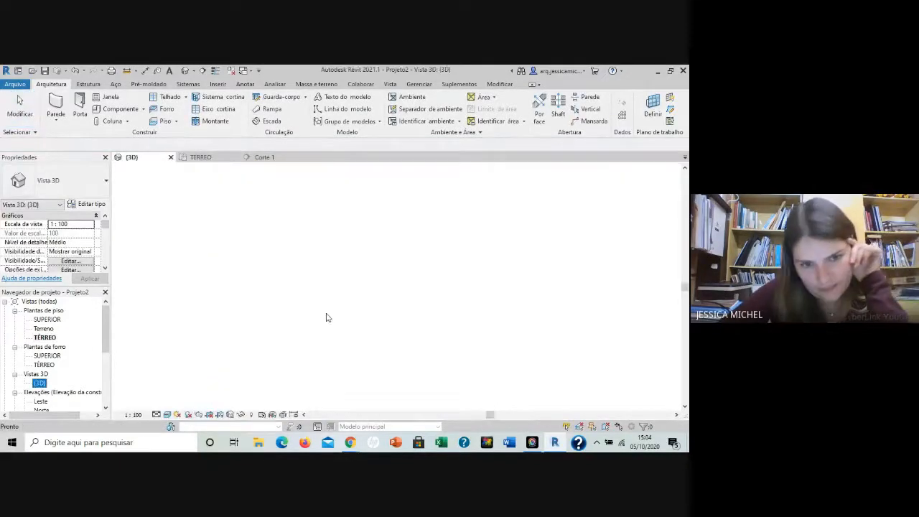
pyautogui.scroll(-2, 310, 299)
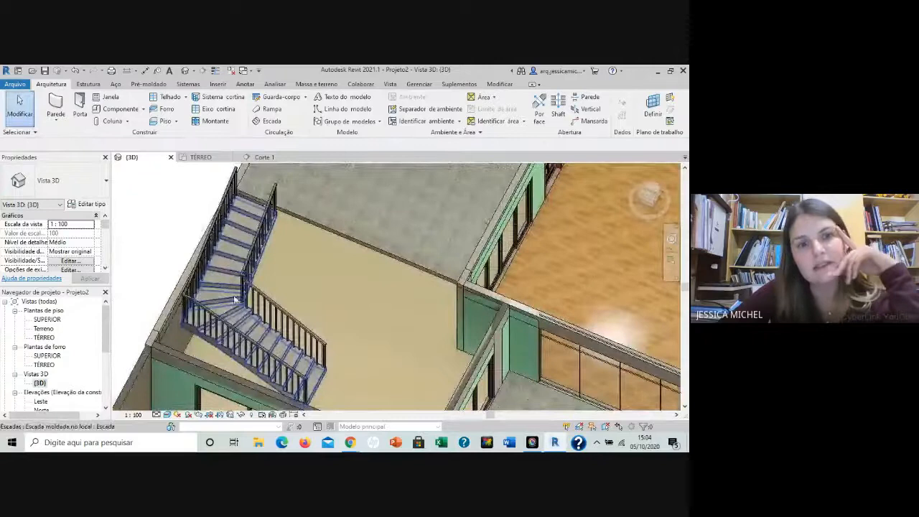
pyautogui.scroll(5, 288, 217)
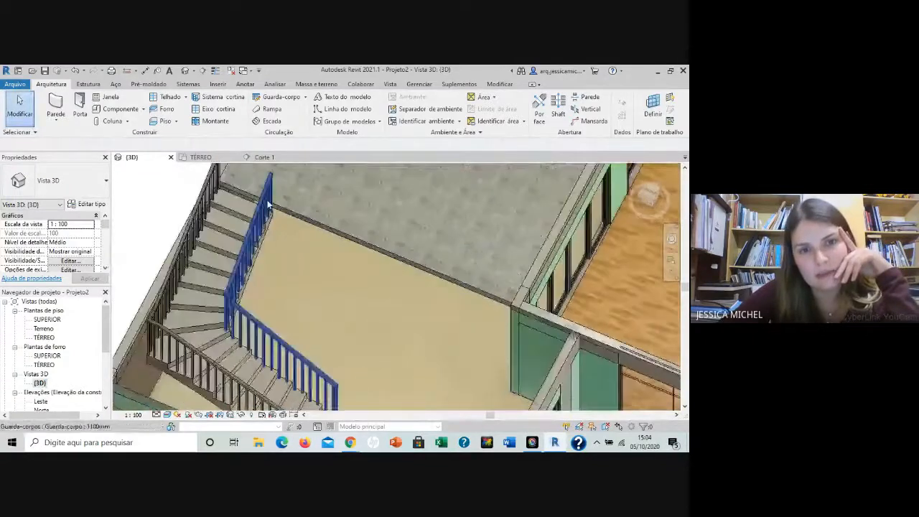
# Delete the L-shaped winder stair in the {3D} view
pyautogui.scroll(-3, 214, 252)
pyautogui.scroll(-3, 214, 252)
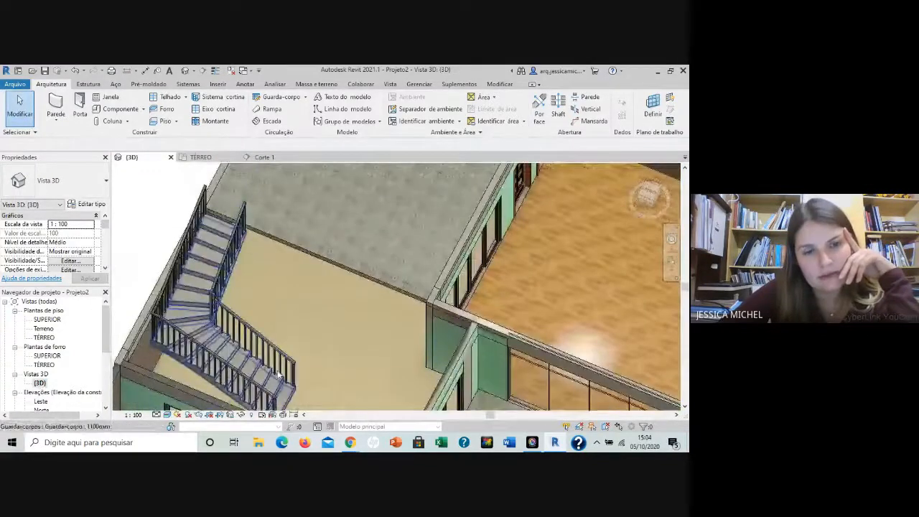
pyautogui.click(179, 324)
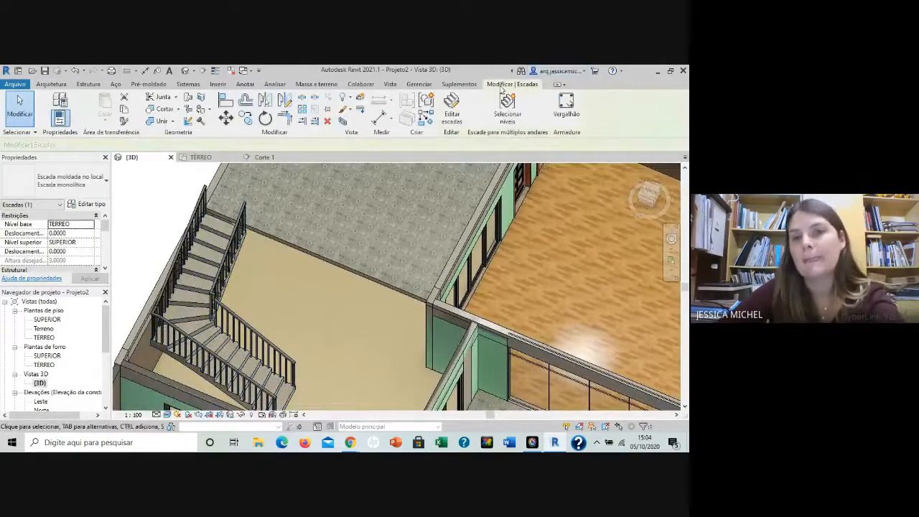
pyautogui.moveTo(106, 228)
pyautogui.mouseDown()
pyautogui.moveTo(105, 266)
pyautogui.moveTo(108, 225)
pyautogui.mouseUp()
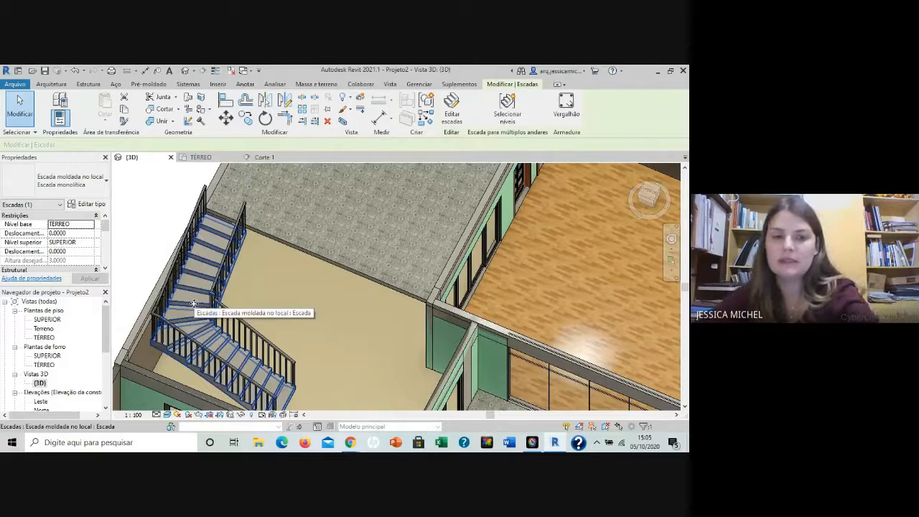
pyautogui.press('Delete')
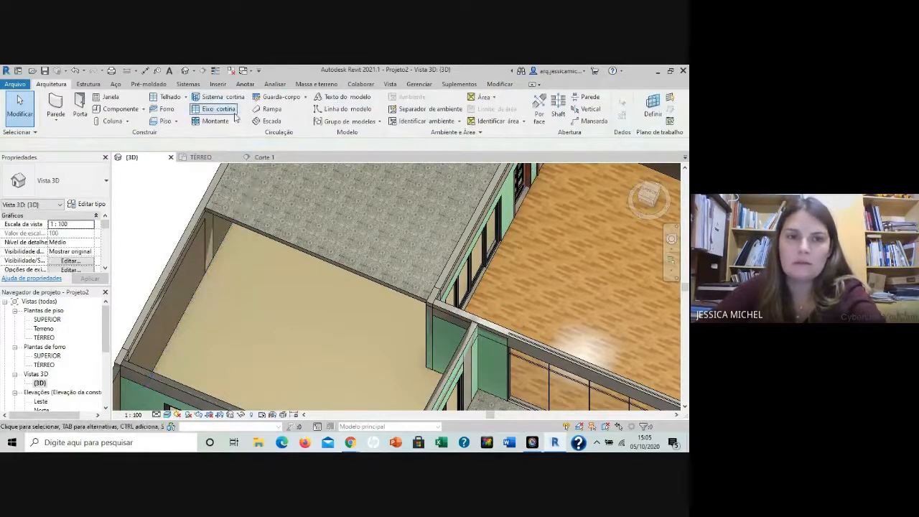
# Start a new stair in the TÉRREO floor plan and place a rotated U-shaped winder run 1.0000 m wide against the outer wall
pyautogui.click(270, 121)
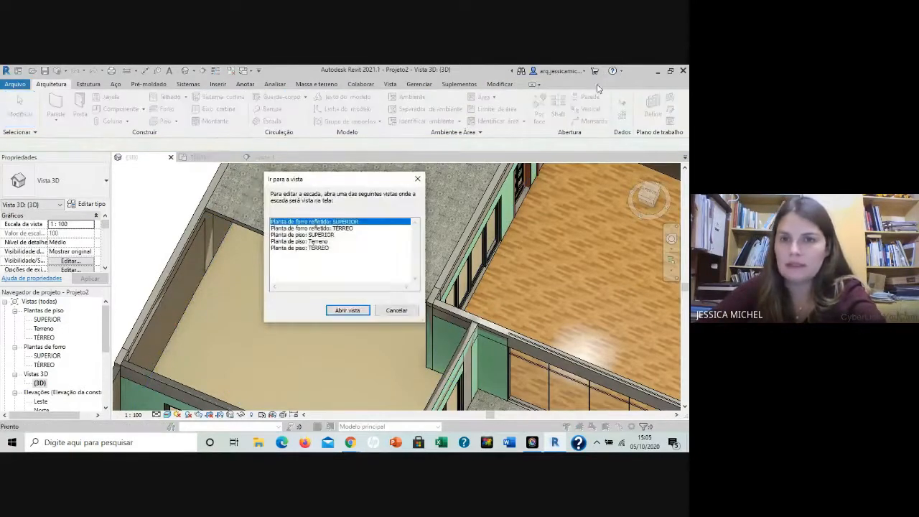
pyautogui.click(322, 249)
pyautogui.click(352, 310)
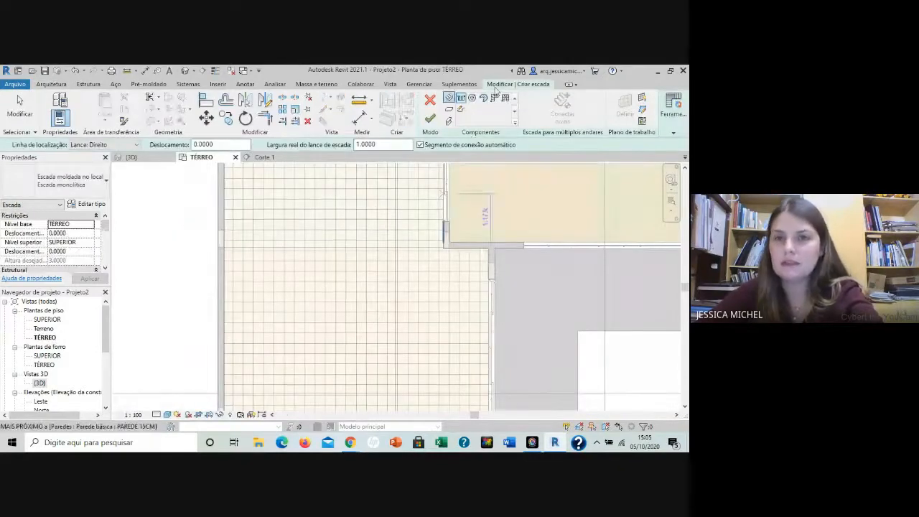
pyautogui.click(506, 98)
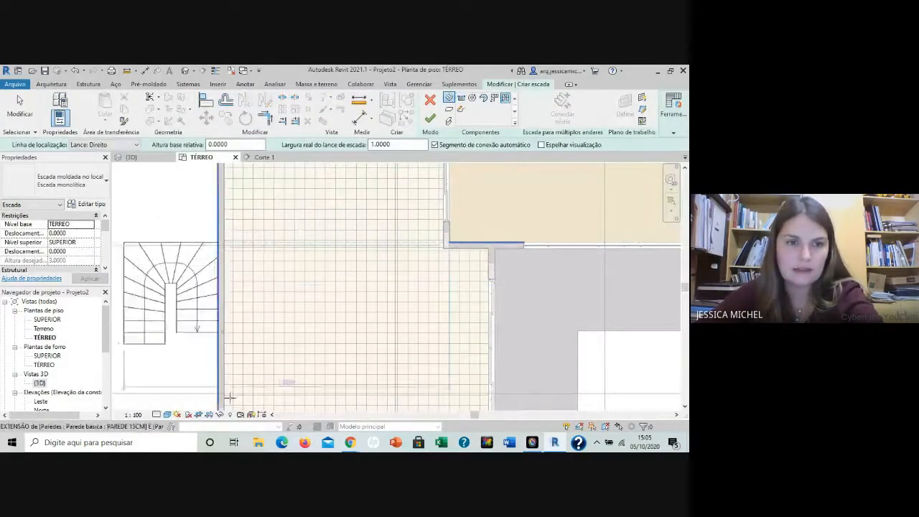
pyautogui.press('space')
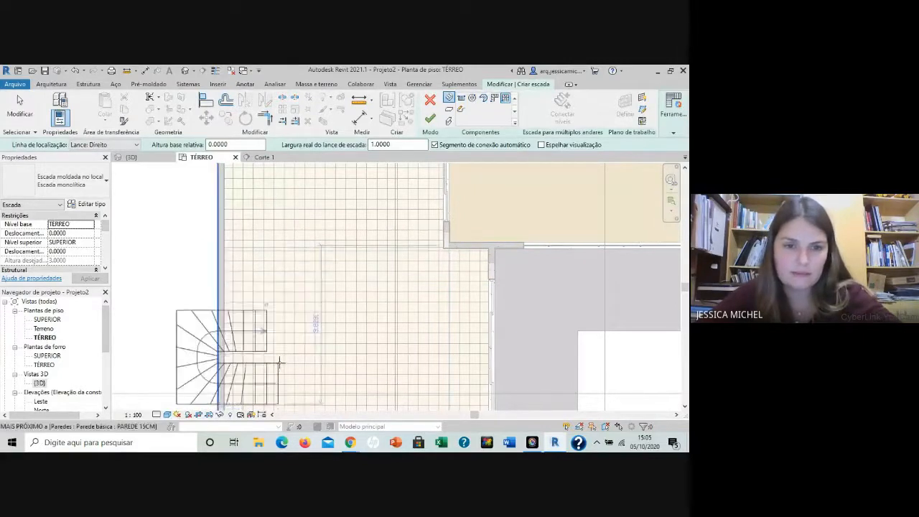
pyautogui.press('space')
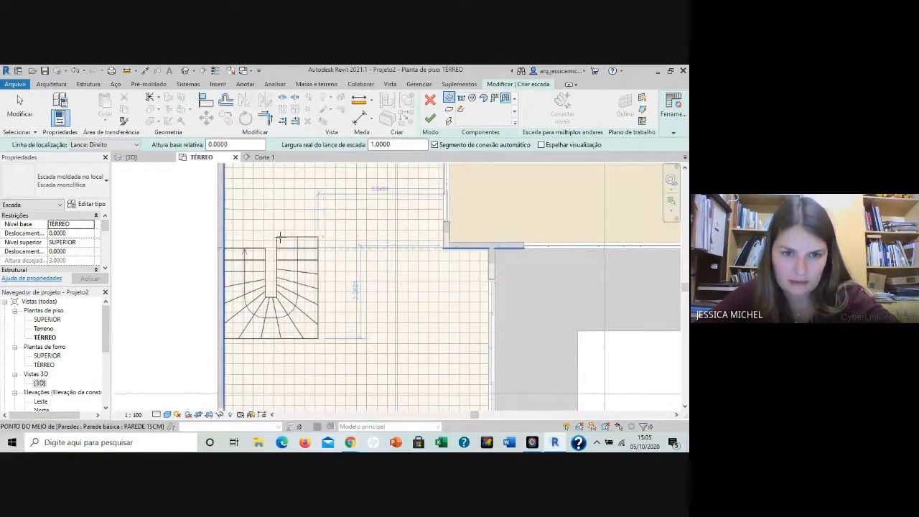
pyautogui.click(280, 237)
pyautogui.press('Escape')
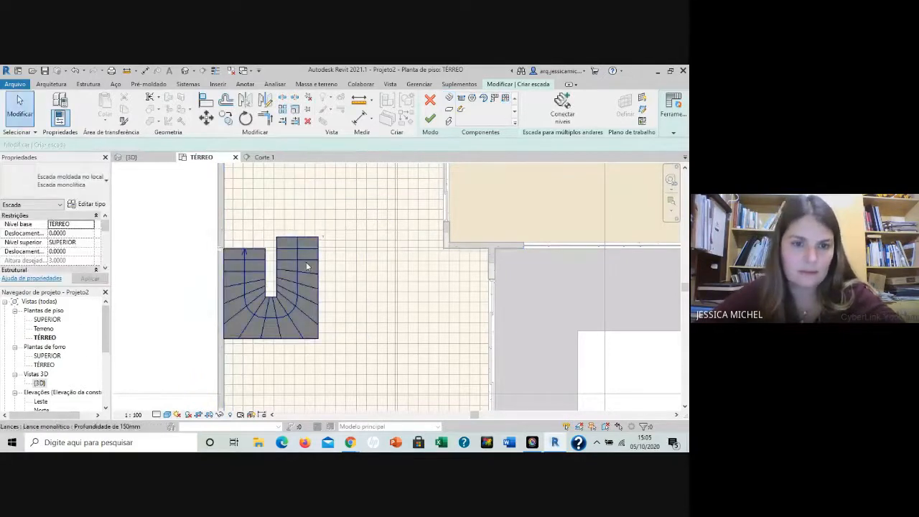
# Review the U-shaped winder stair's riser and tread properties and finish the stair
pyautogui.scroll(-4, 104, 237)
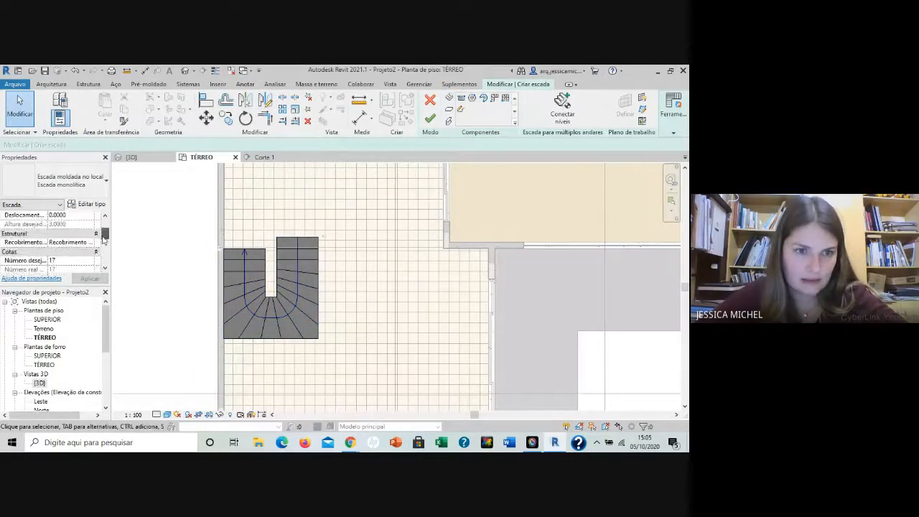
pyautogui.scroll(-1, 105, 244)
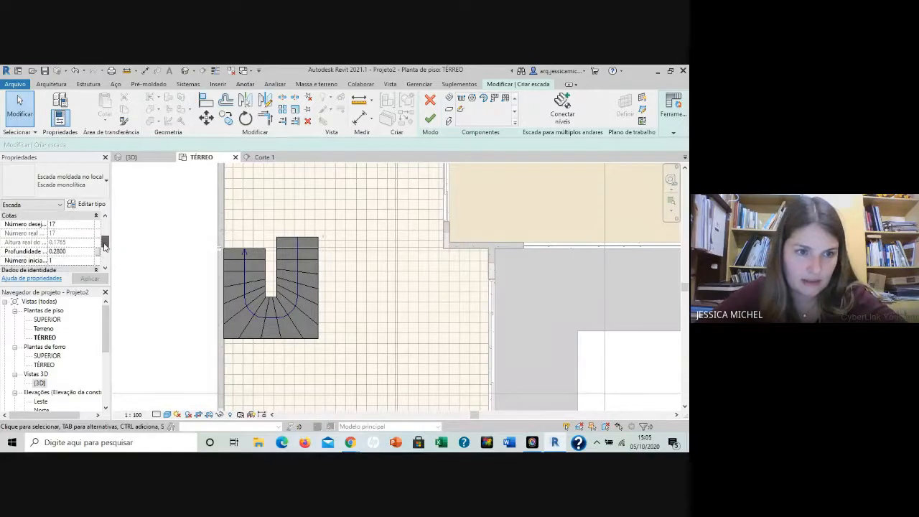
pyautogui.scroll(-2, 103, 242)
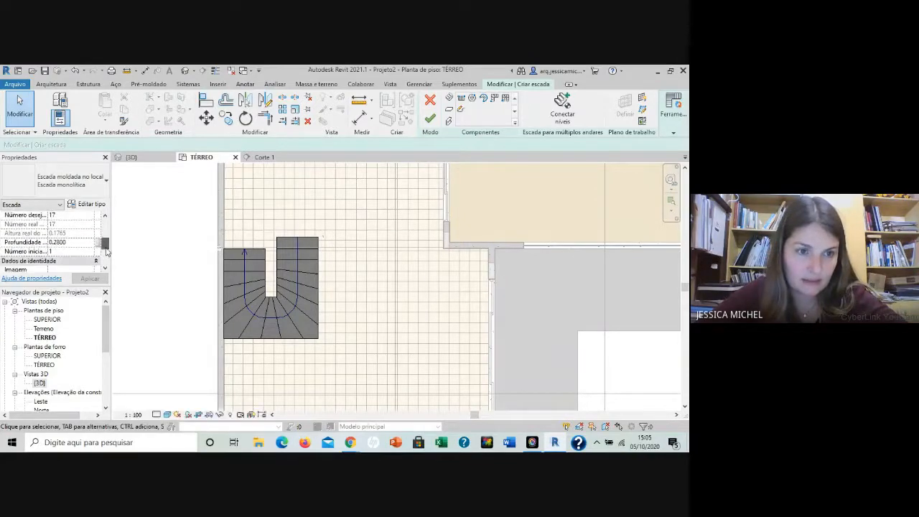
pyautogui.scroll(4, 108, 243)
pyautogui.scroll(3, 108, 241)
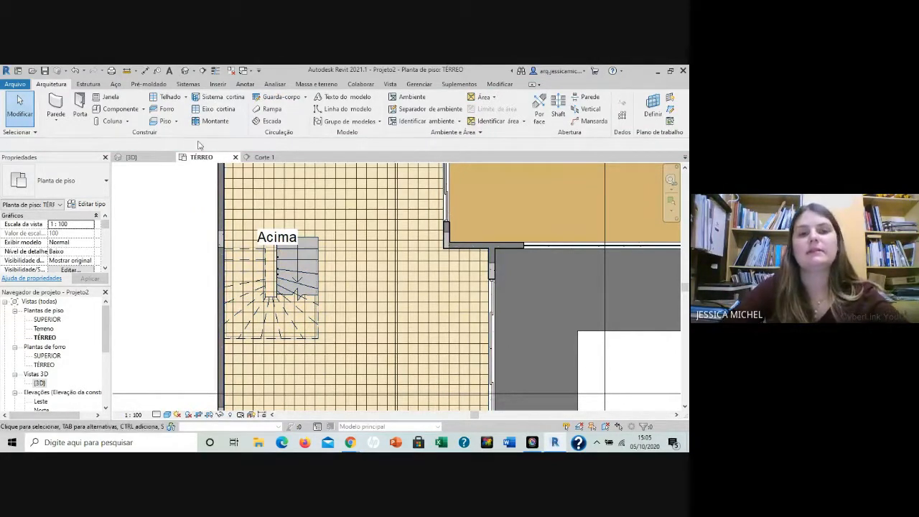
# Add tread numbers to the U-shaped winder stair along its right-hand reference line in the plan
pyautogui.click(245, 84)
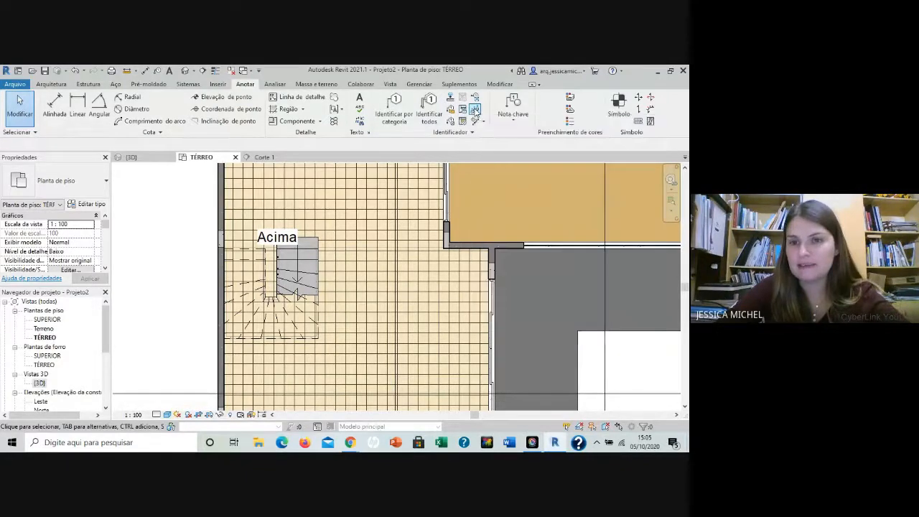
pyautogui.click(475, 109)
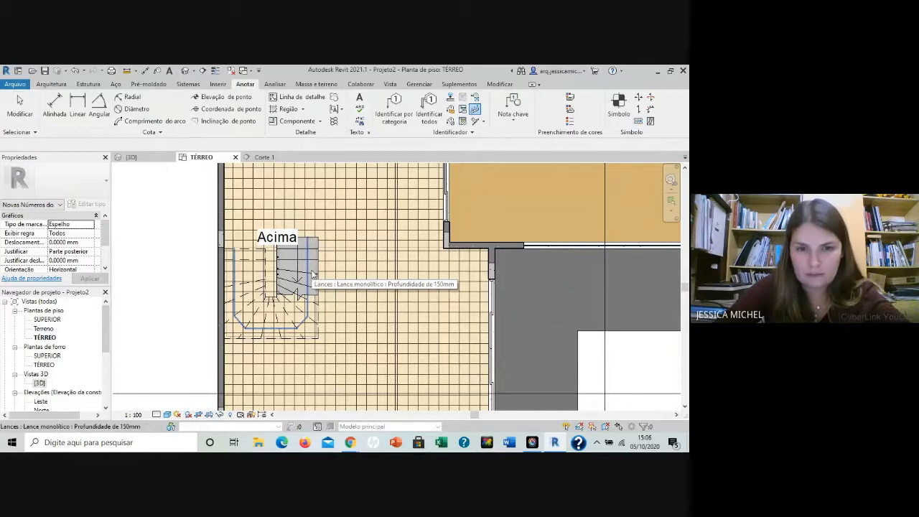
pyautogui.scroll(3, 312, 274)
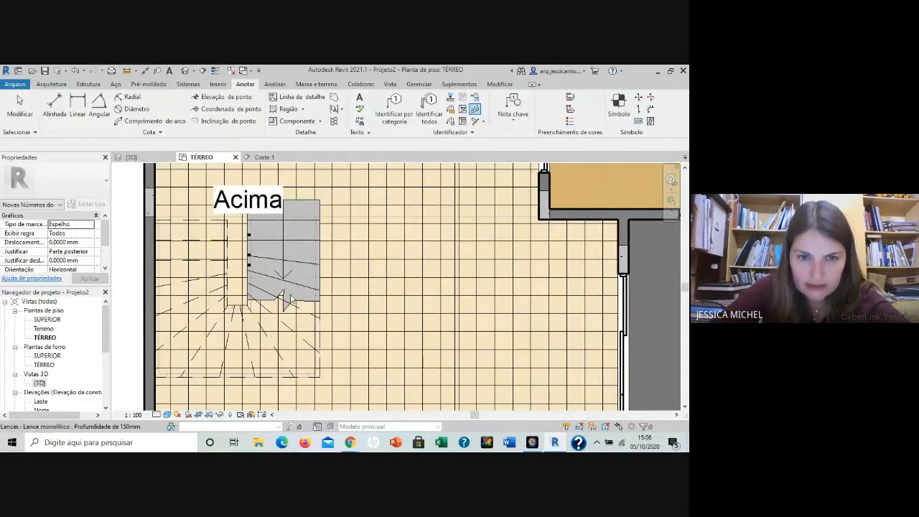
pyautogui.click(296, 299)
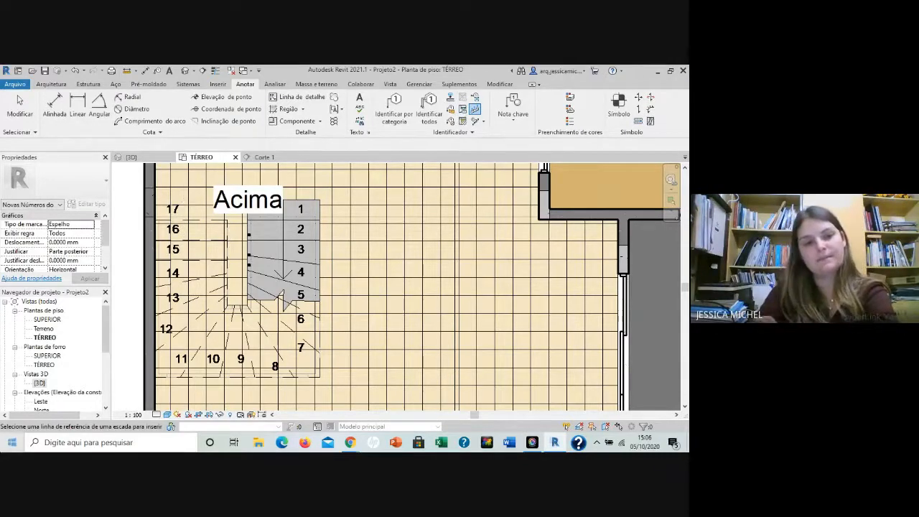
# Check the U-shaped winder stair in the {3D} view and delete it
pyautogui.doubleClick(39, 382)
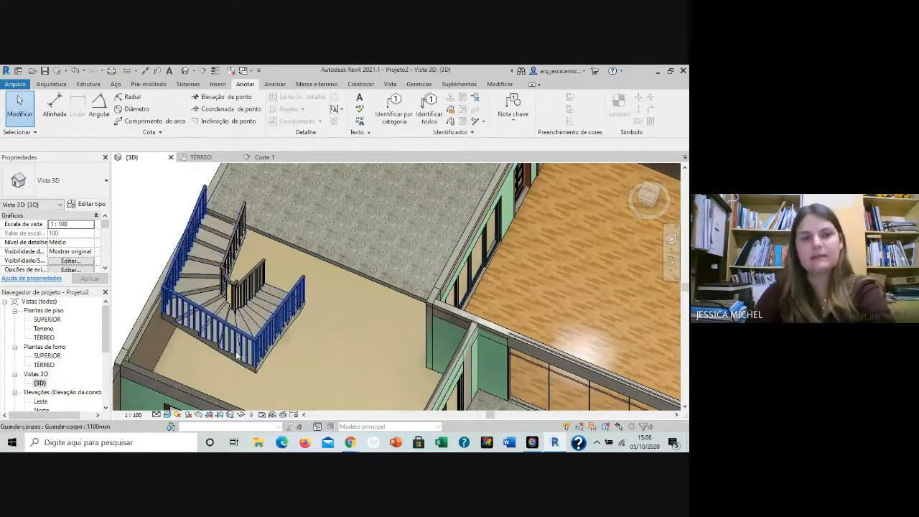
pyautogui.click(198, 330)
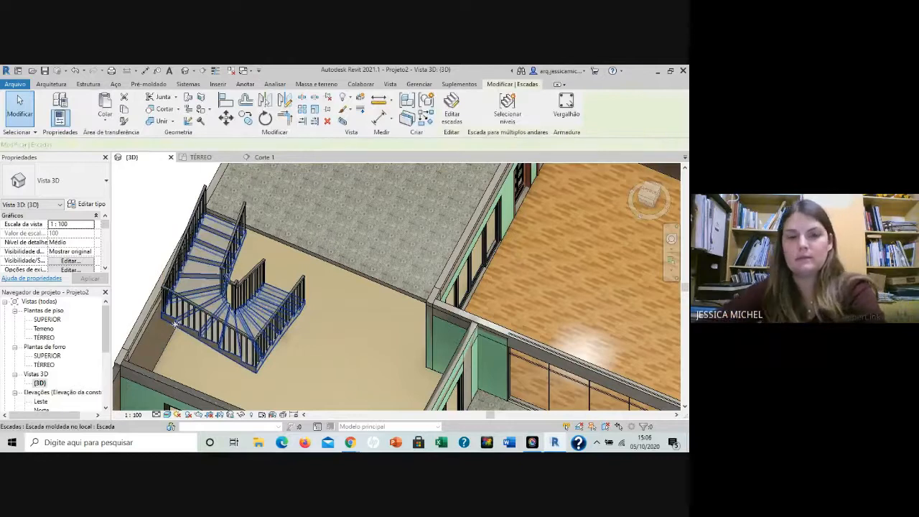
pyautogui.press('Delete')
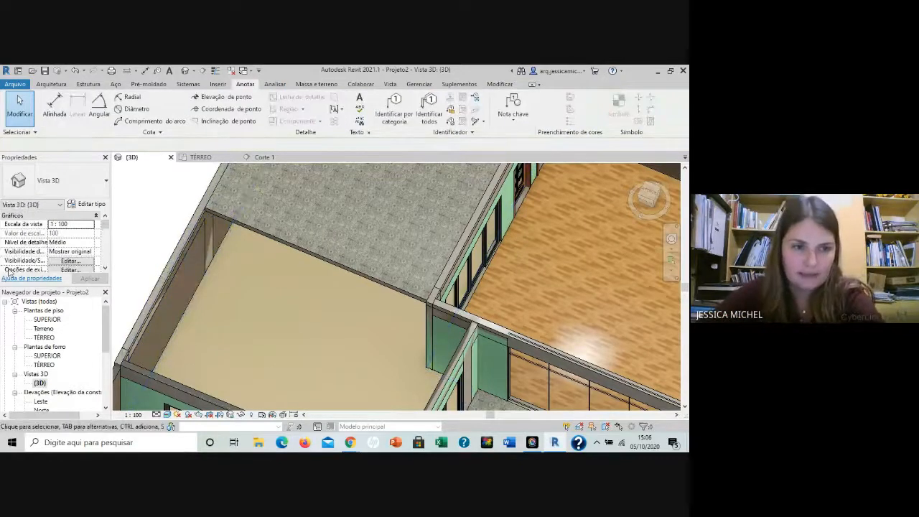
# Return to the TÉRREO floor plan and show the whole tiled room with its surroundings
pyautogui.scroll(-2, 327, 344)
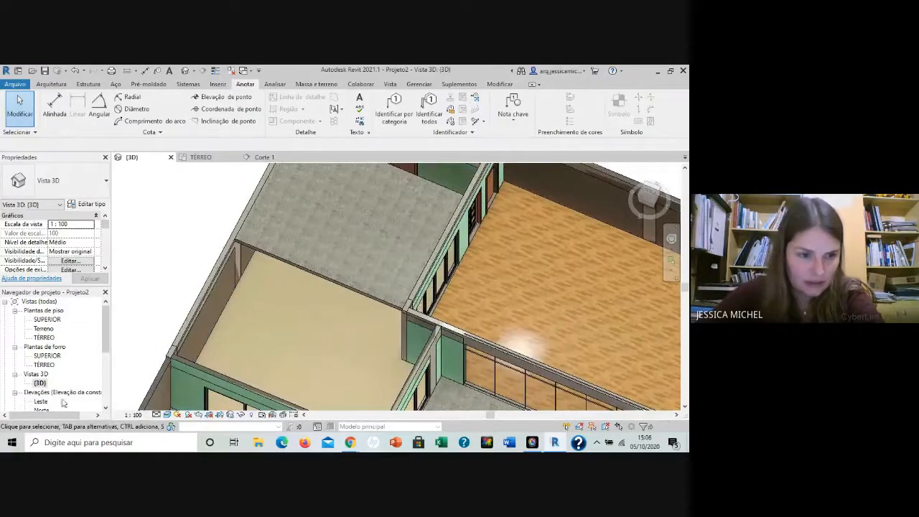
pyautogui.click(38, 384)
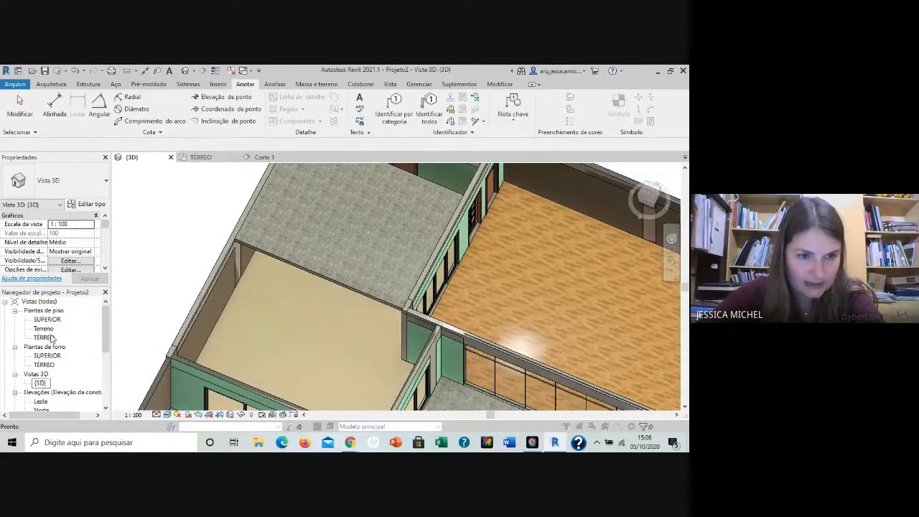
pyautogui.click(50, 338)
pyautogui.click(422, 188)
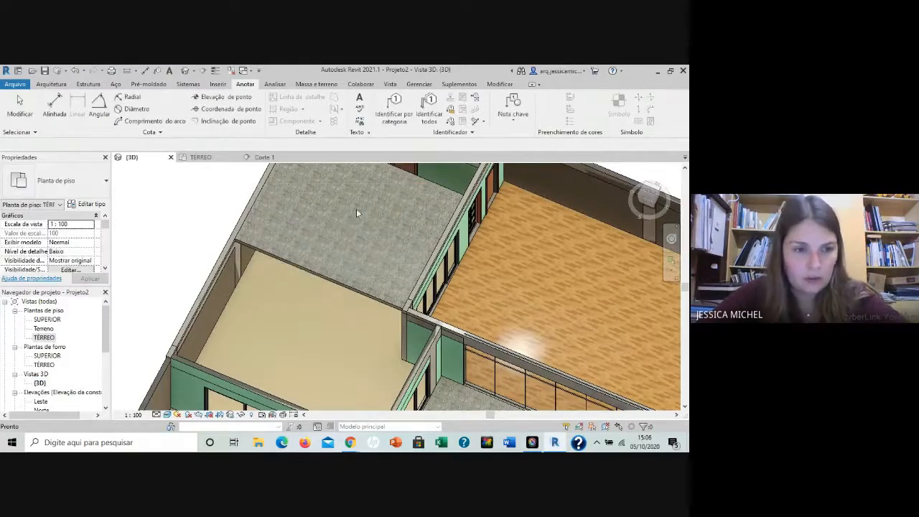
pyautogui.doubleClick(41, 338)
pyautogui.scroll(-3, 253, 238)
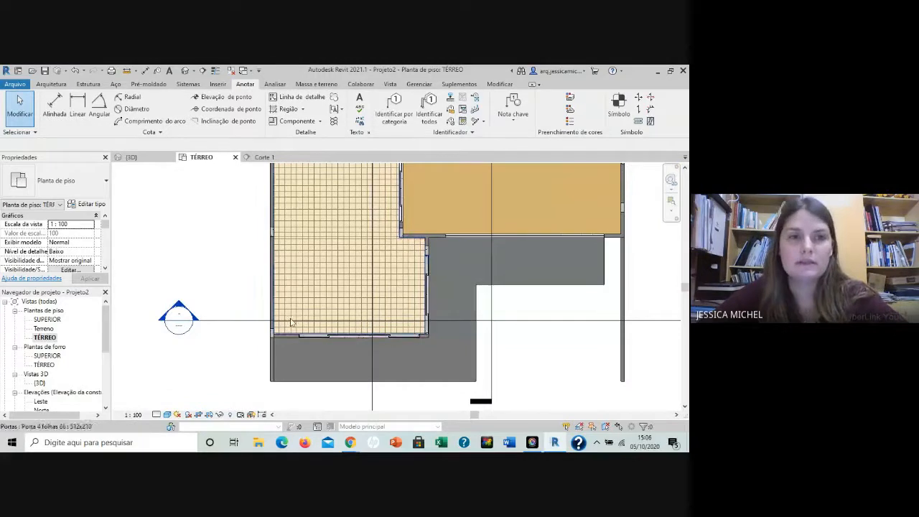
pyautogui.click(50, 85)
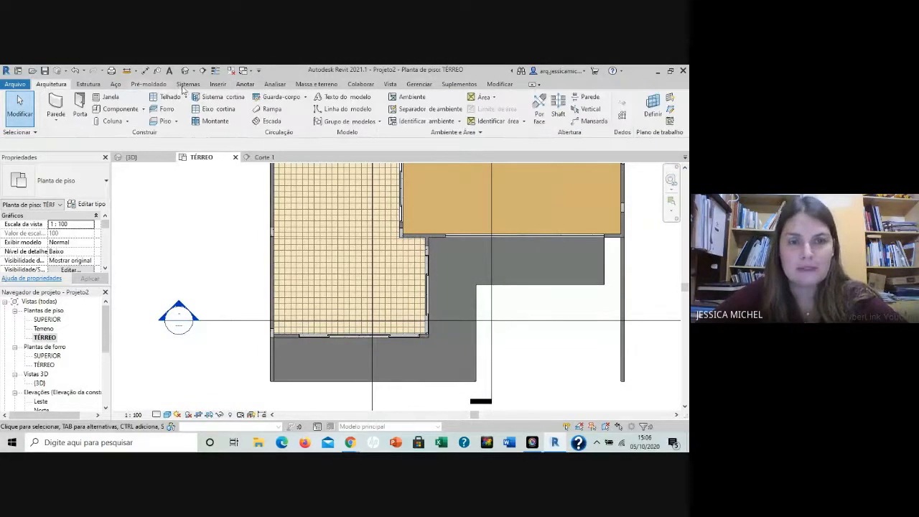
pyautogui.click(274, 122)
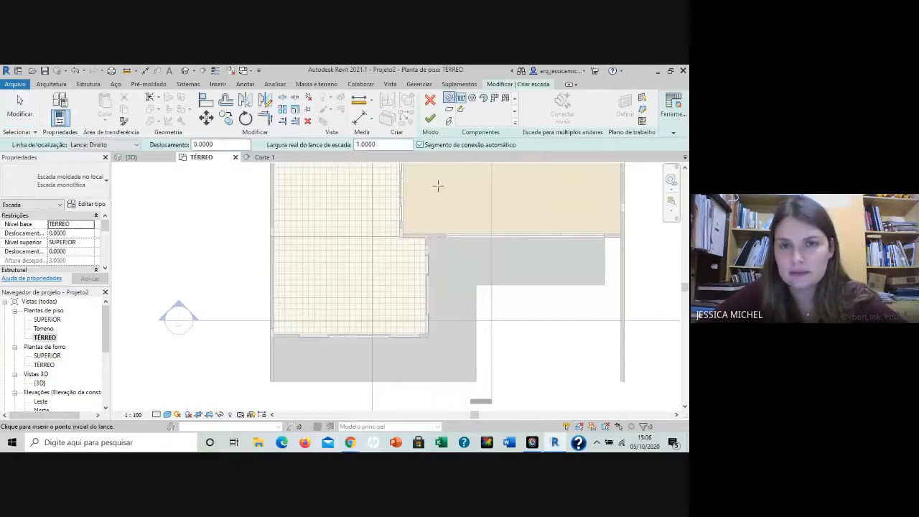
pyautogui.scroll(2, 346, 322)
pyautogui.scroll(2, 455, 170)
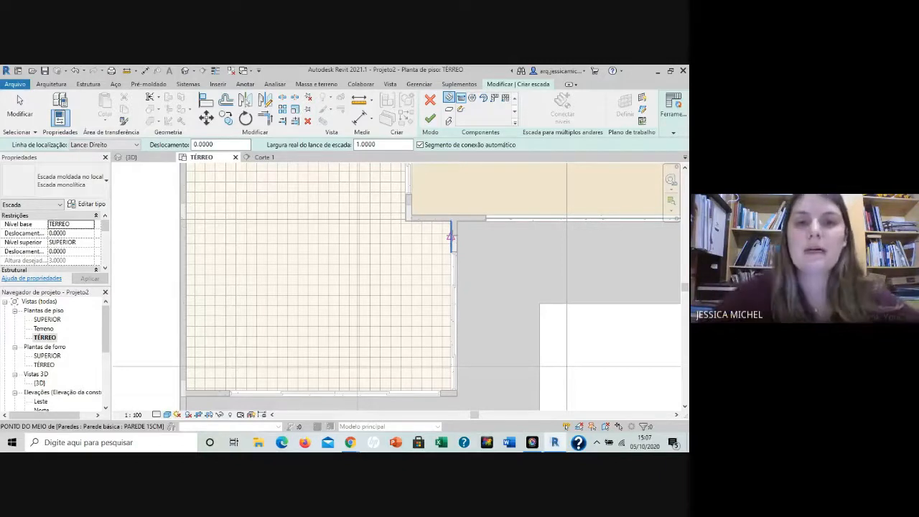
pyautogui.click(461, 108)
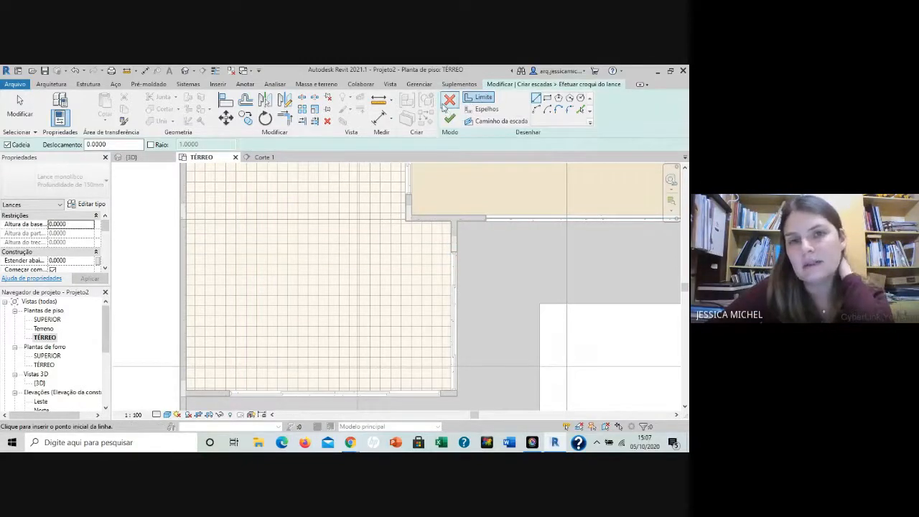
pyautogui.click(19, 104)
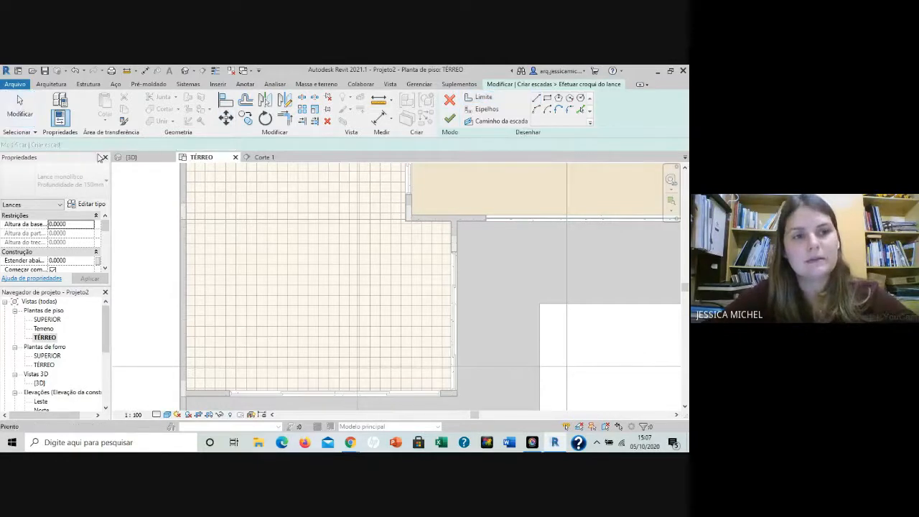
pyautogui.click(447, 104)
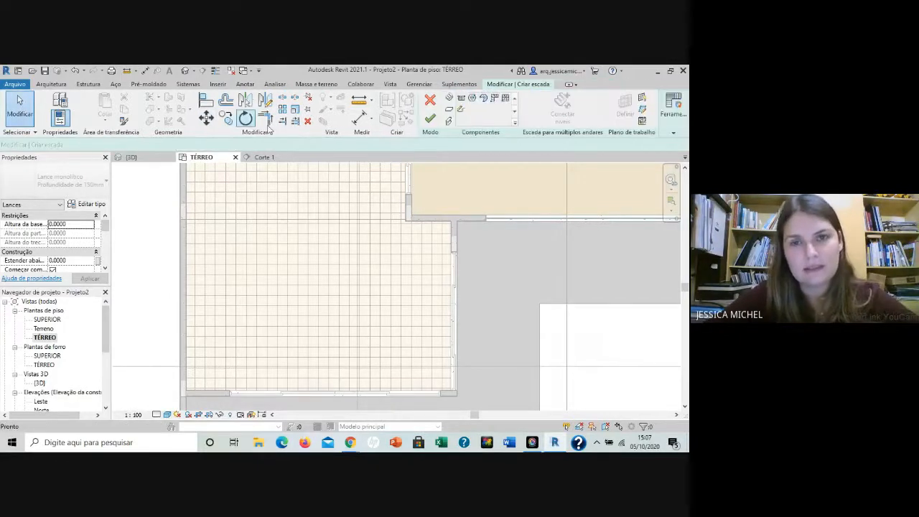
pyautogui.click(431, 102)
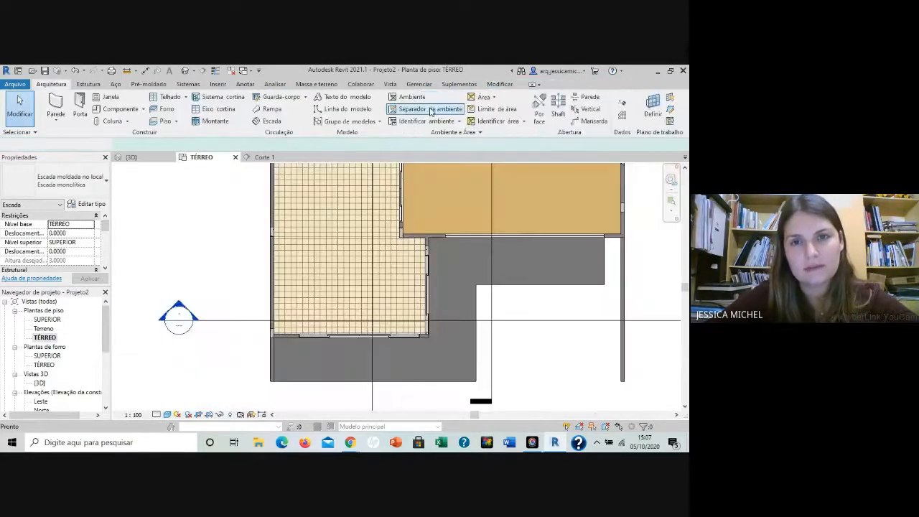
# Start a sketched stair run and draw its left boundary in the tiled room as an inward-bulging arc, radius about 5.1 m
pyautogui.click(272, 122)
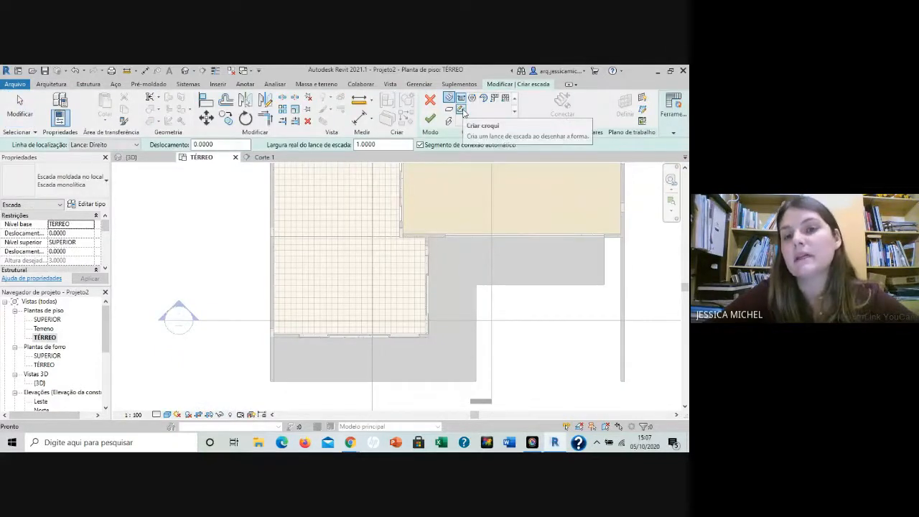
pyautogui.click(461, 110)
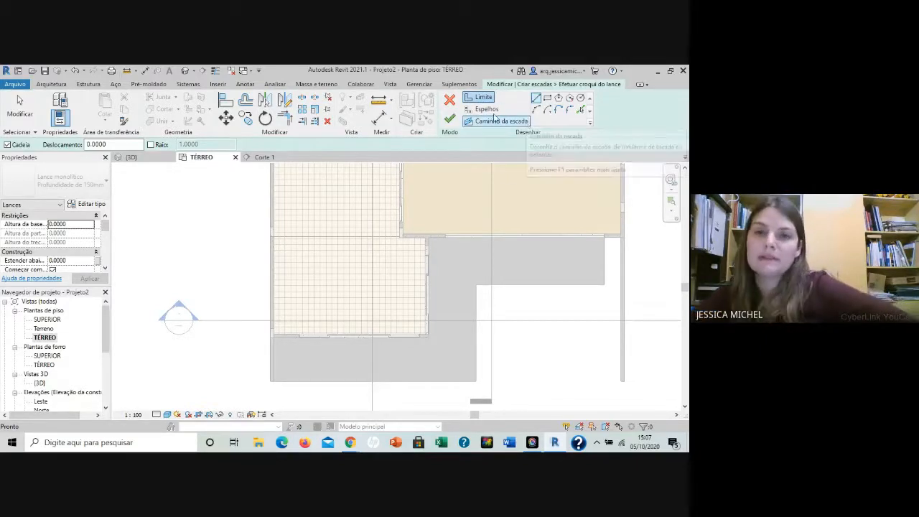
pyautogui.click(537, 109)
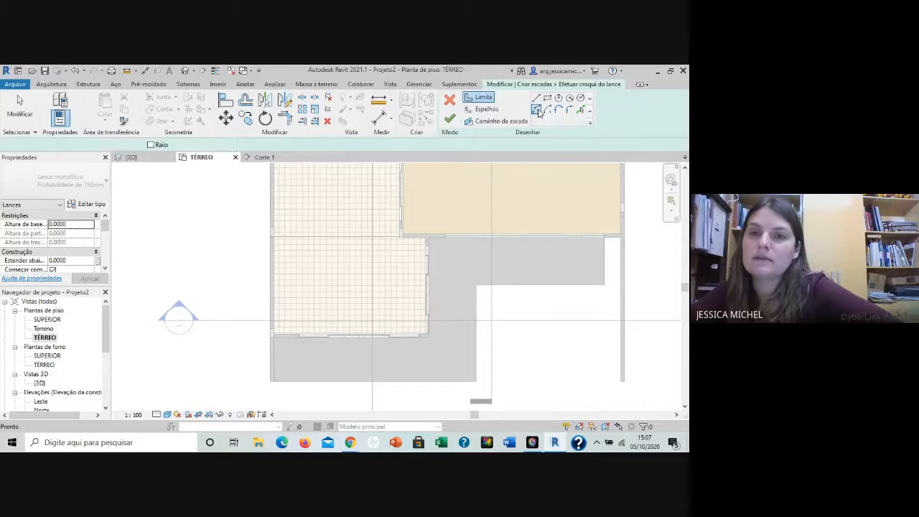
pyautogui.click(303, 328)
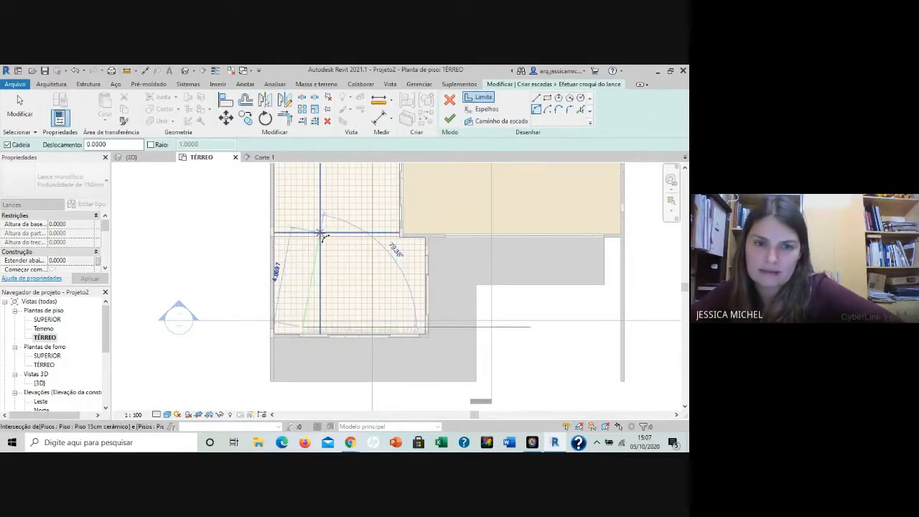
pyautogui.click(305, 197)
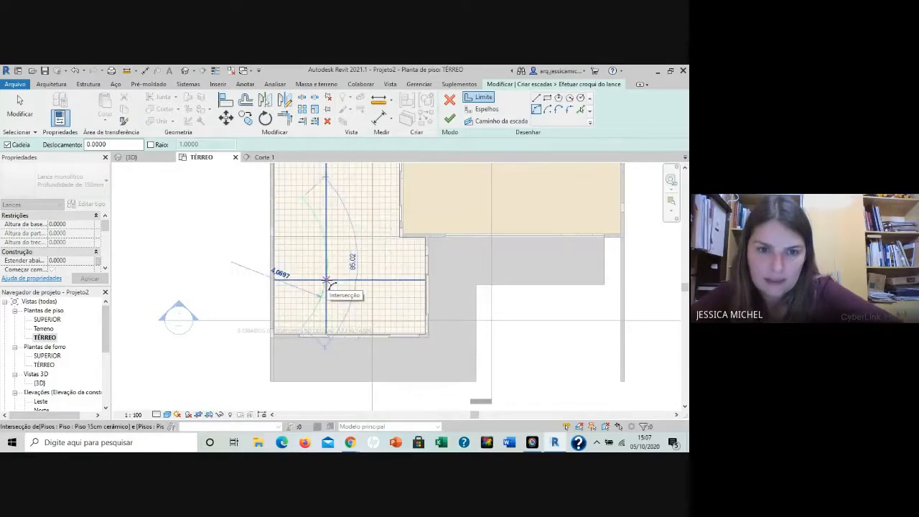
pyautogui.click(320, 281)
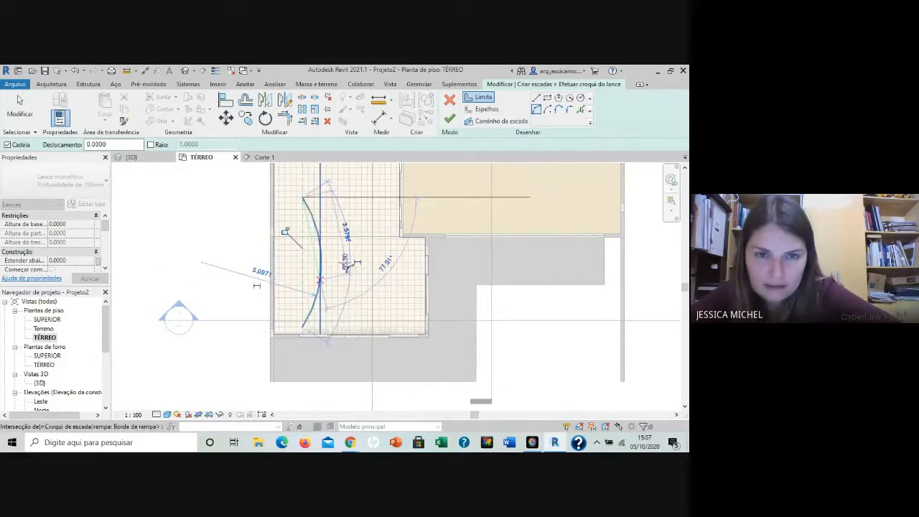
pyautogui.click(372, 199)
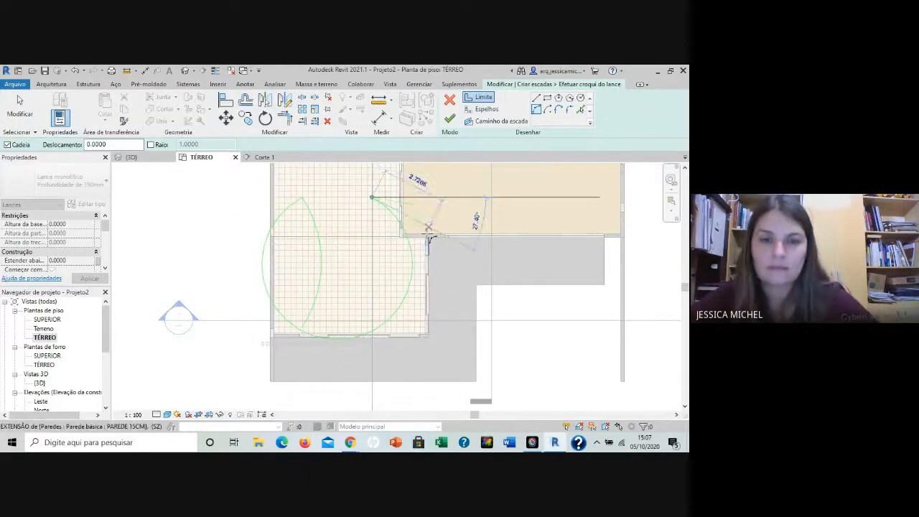
pyautogui.click(413, 273)
pyautogui.press('Escape')
pyautogui.press('Escape')
# Draw the right boundary arc opposite the first, curving inward with a radius of about 4.54 m
pyautogui.click(481, 97)
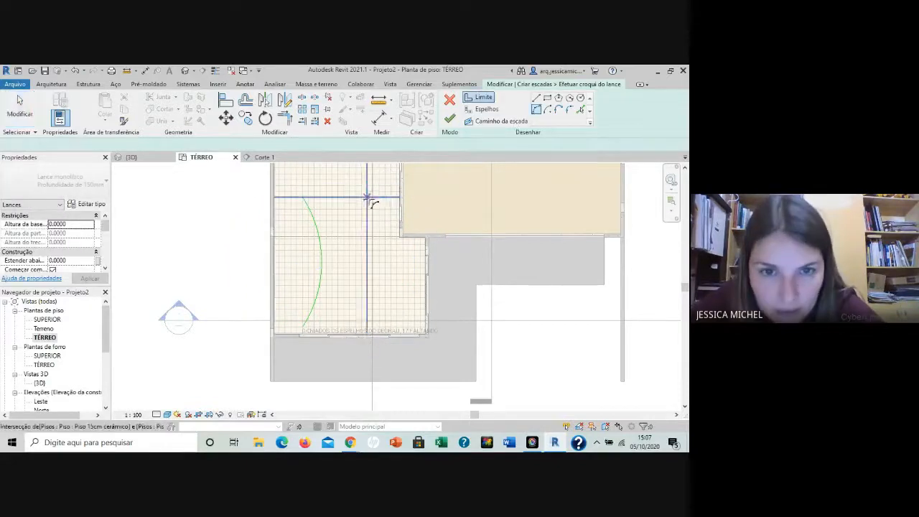
pyautogui.click(369, 321)
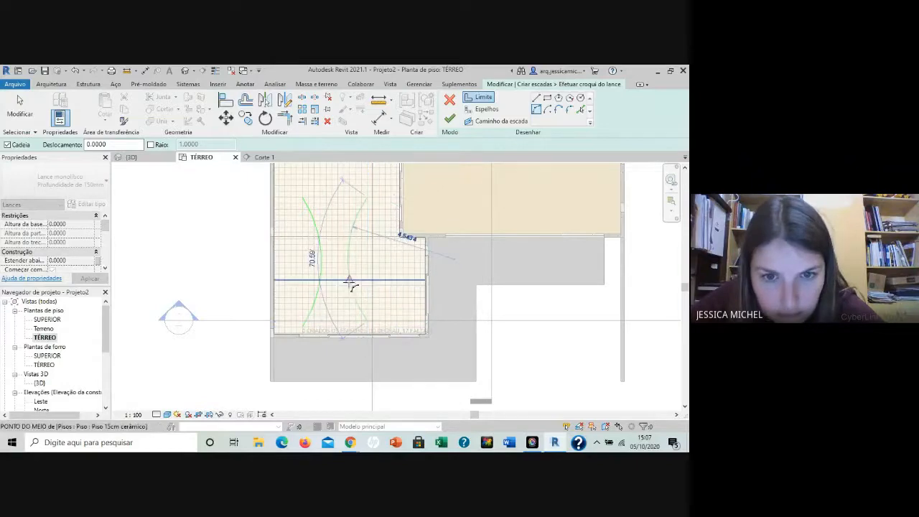
pyautogui.click(353, 277)
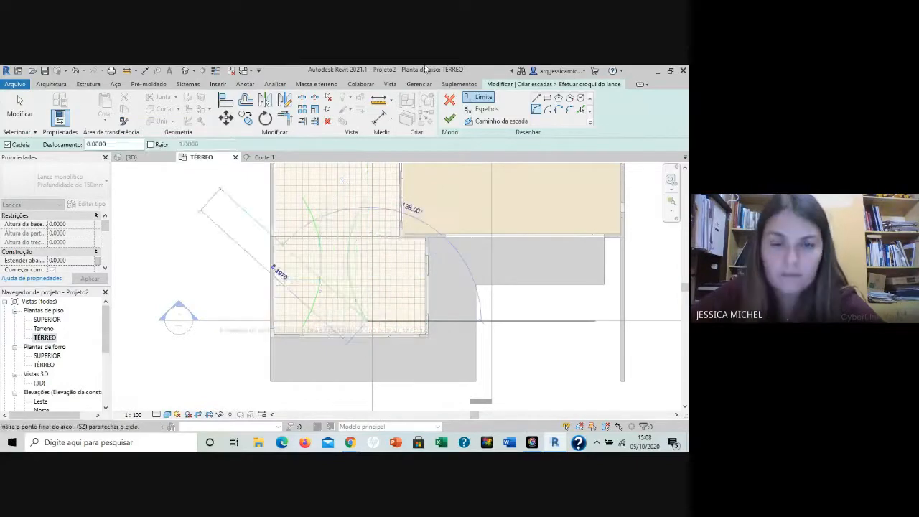
pyautogui.click(20, 114)
# Extend the lower end of the right boundary arc slightly so it lines up with the left arc's lower end
pyautogui.scroll(3, 370, 309)
pyautogui.click(373, 308)
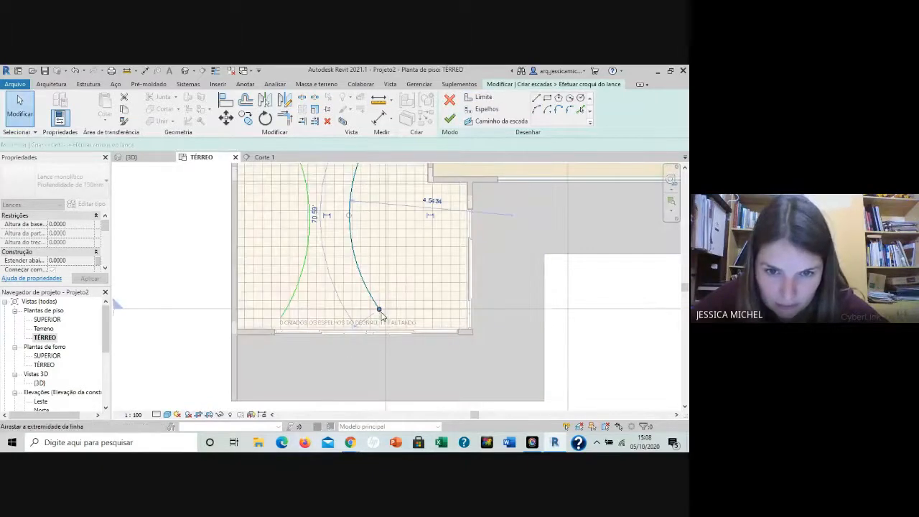
pyautogui.moveTo(383, 316); pyautogui.dragTo(386, 318)
pyautogui.click(420, 307)
pyautogui.scroll(-2, 417, 312)
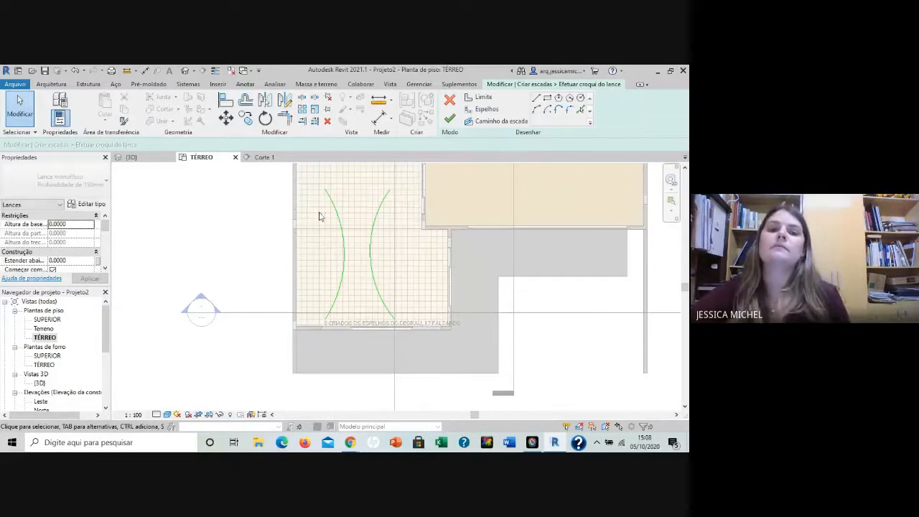
# Draw the first riser as a straight line about 2.75 m long joining the upper ends of both boundary arcs
pyautogui.click(495, 108)
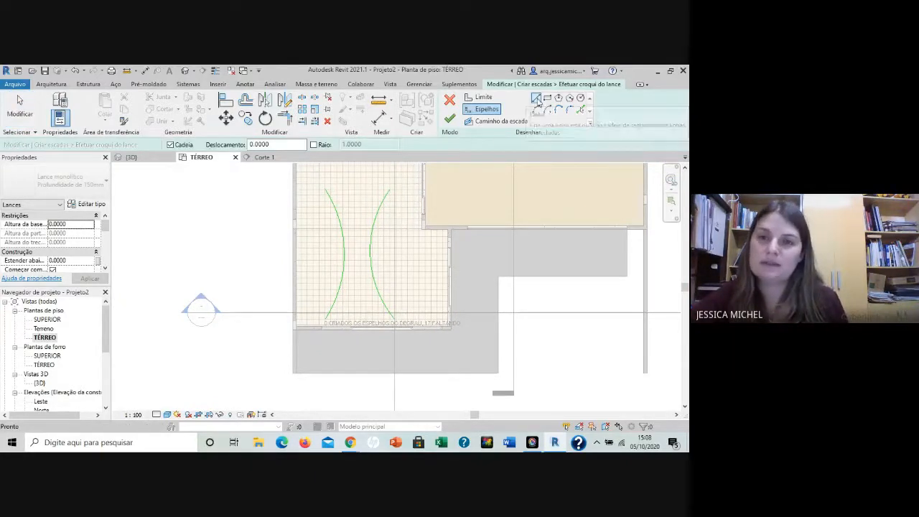
pyautogui.click(324, 188)
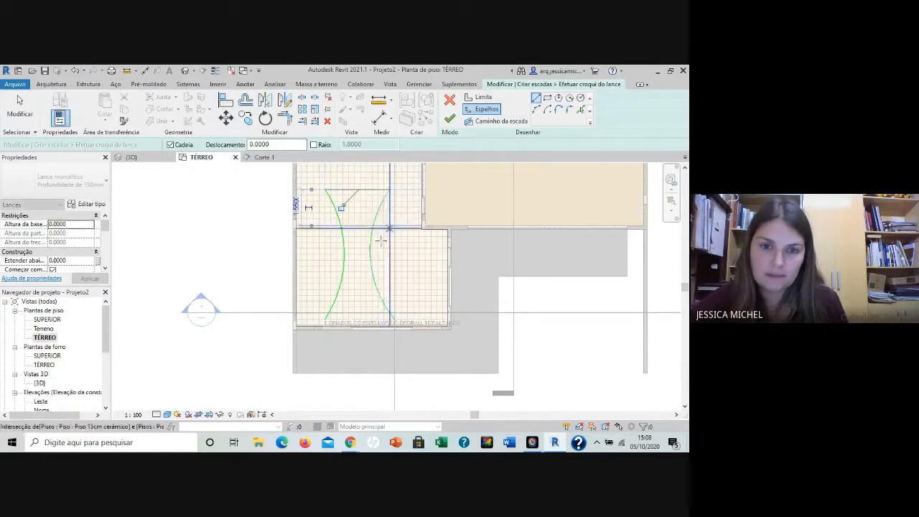
pyautogui.scroll(2, 395, 323)
pyautogui.scroll(-1, 408, 334)
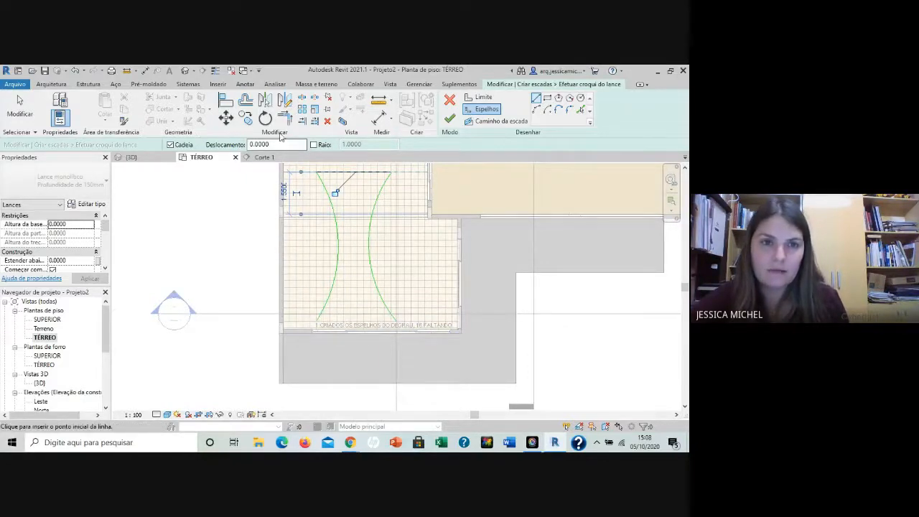
# Offset copies of the top riser line downward at 0.28 m spacing until twelve risers are drawn
pyautogui.click(245, 101)
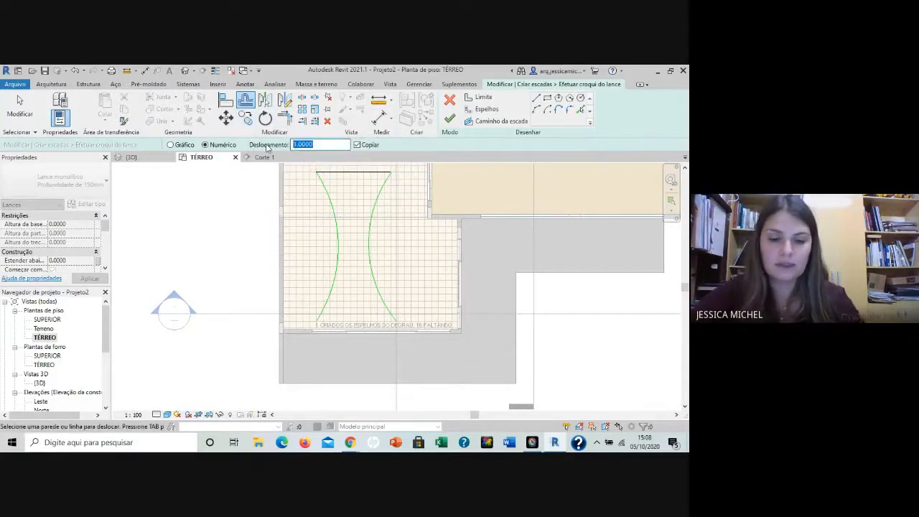
pyautogui.press('Return')
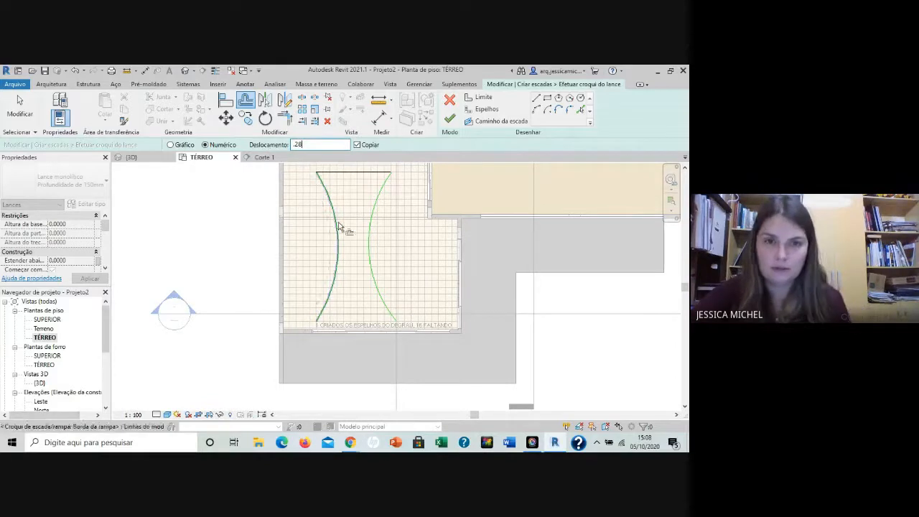
pyautogui.click(365, 182)
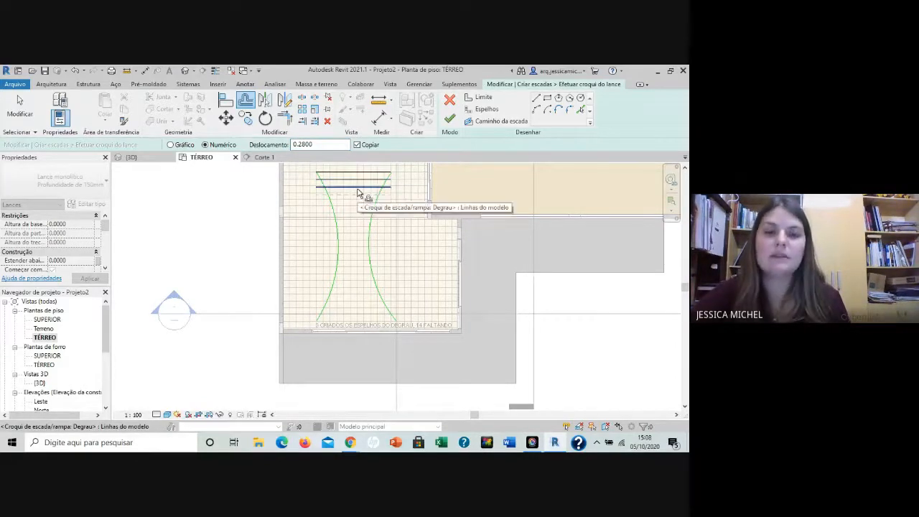
pyautogui.scroll(2, 359, 195)
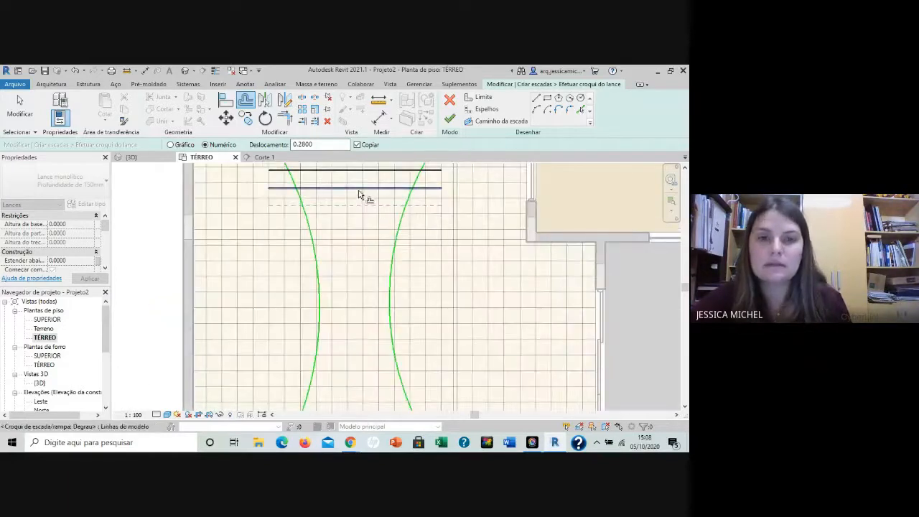
pyautogui.click(363, 209)
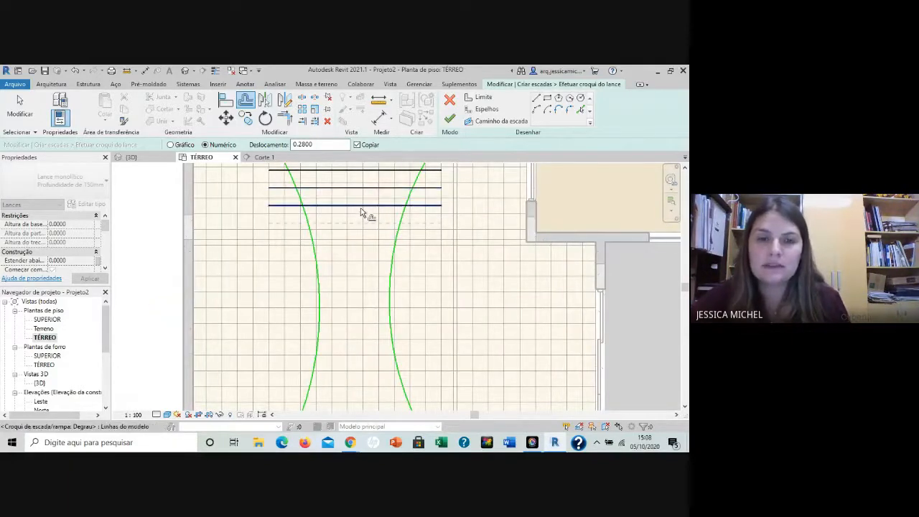
pyautogui.click(367, 213)
pyautogui.click(357, 233)
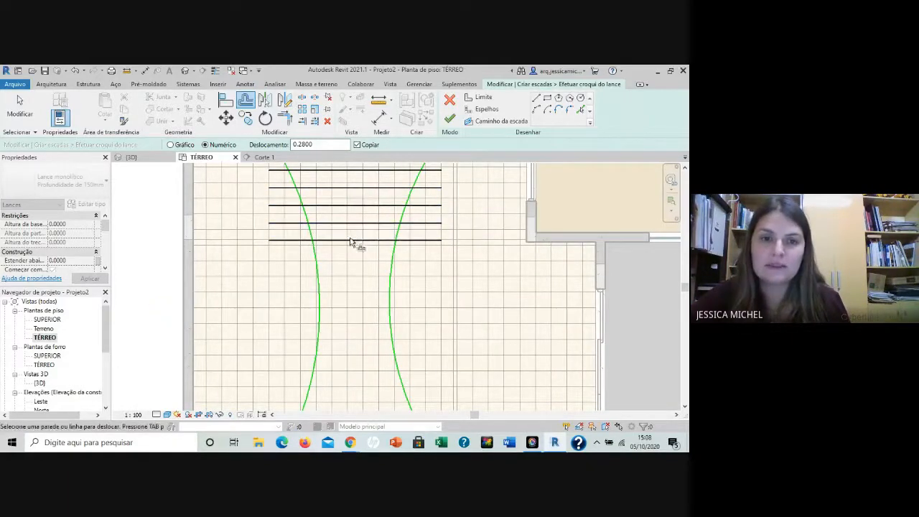
pyautogui.click(354, 258)
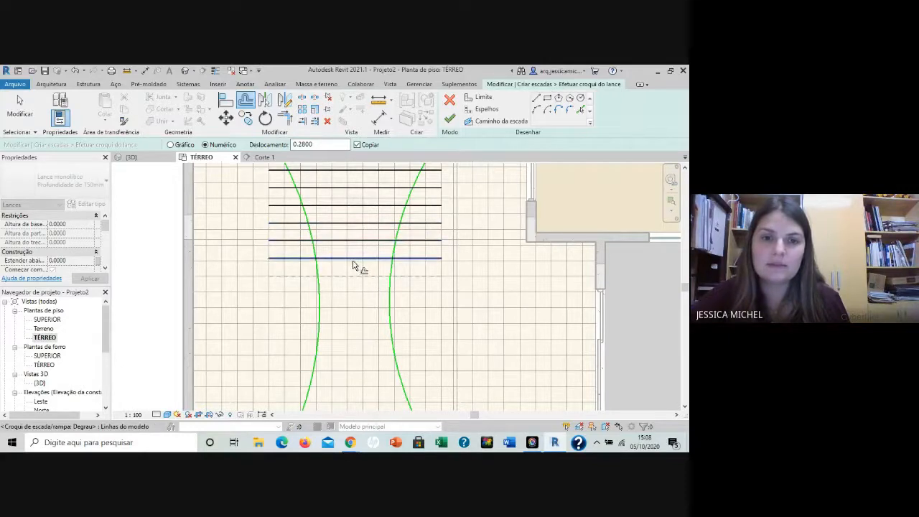
pyautogui.click(353, 282)
pyautogui.click(358, 299)
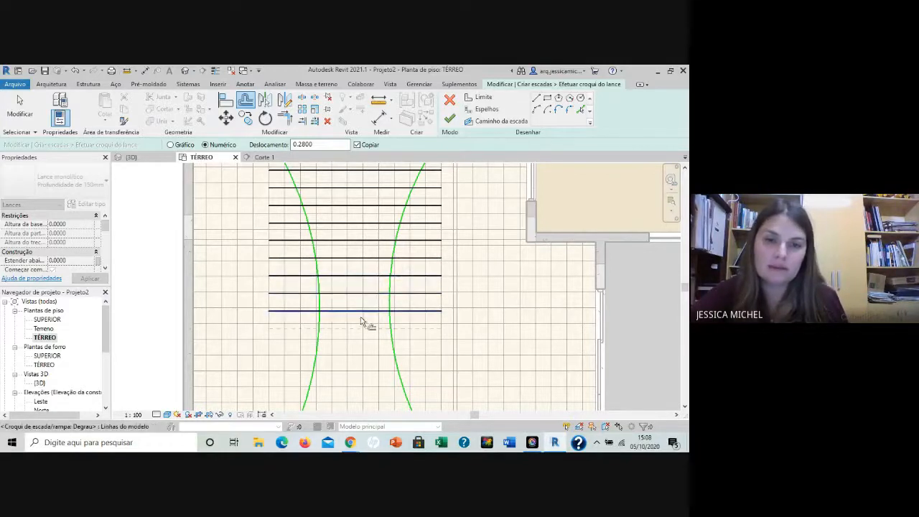
pyautogui.click(360, 318)
pyautogui.scroll(-2, 390, 246)
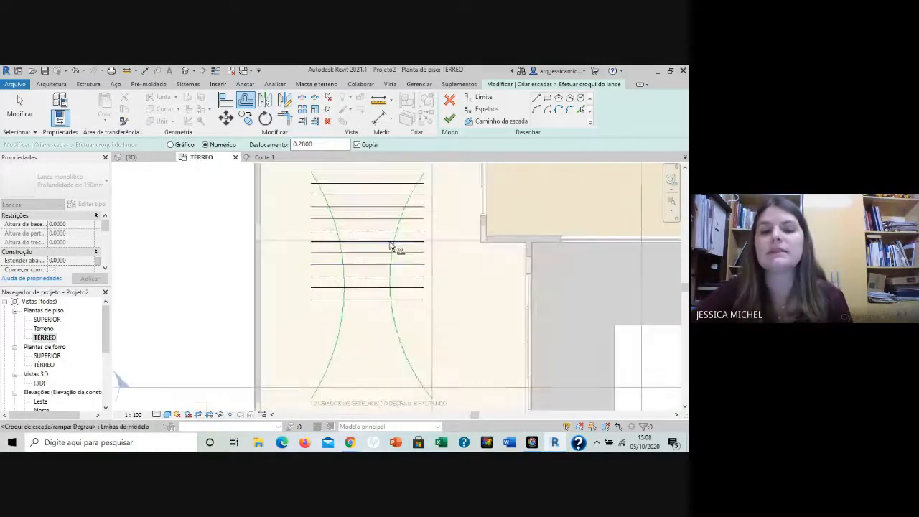
# Continue the 0.28 m offset copies from the twelfth riser toward the lower ends of the boundary arcs
pyautogui.scroll(2, 386, 316)
pyautogui.click(366, 298)
pyautogui.click(373, 327)
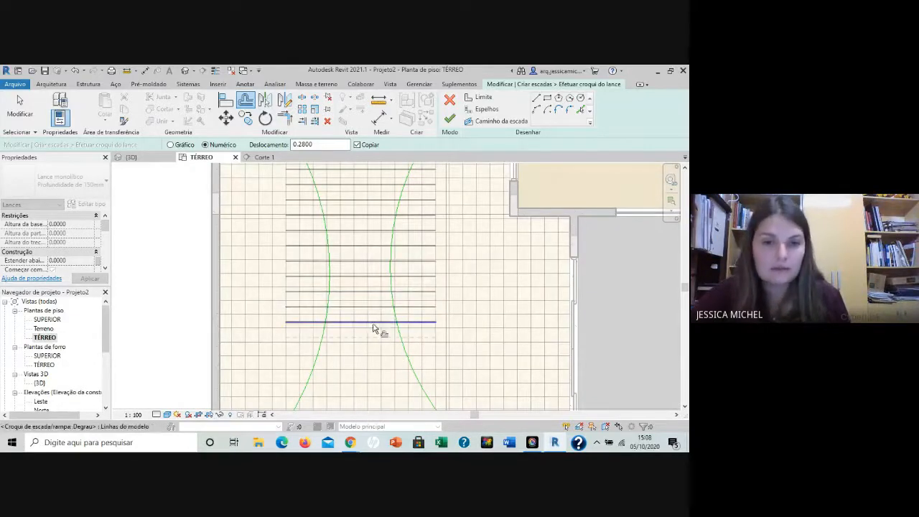
pyautogui.click(375, 328)
pyautogui.click(361, 350)
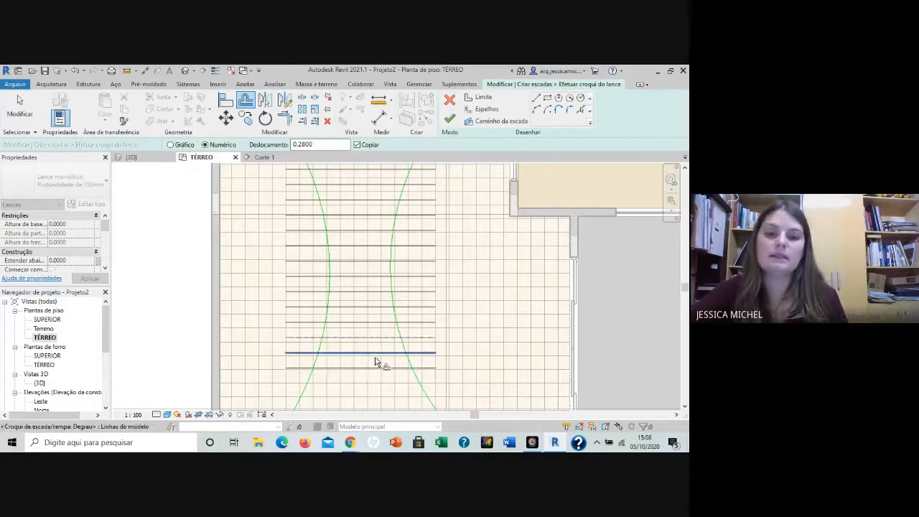
pyautogui.scroll(-5, 423, 242)
pyautogui.scroll(5, 391, 337)
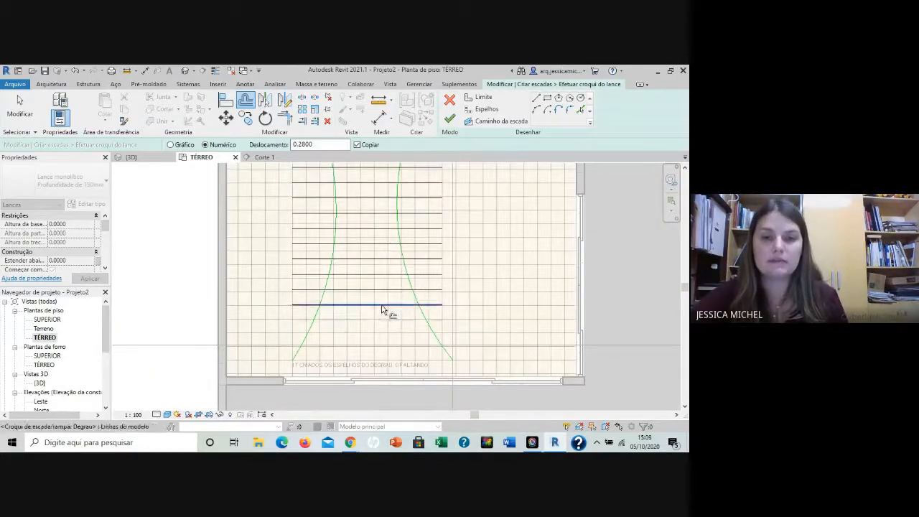
pyautogui.click(383, 310)
pyautogui.click(381, 326)
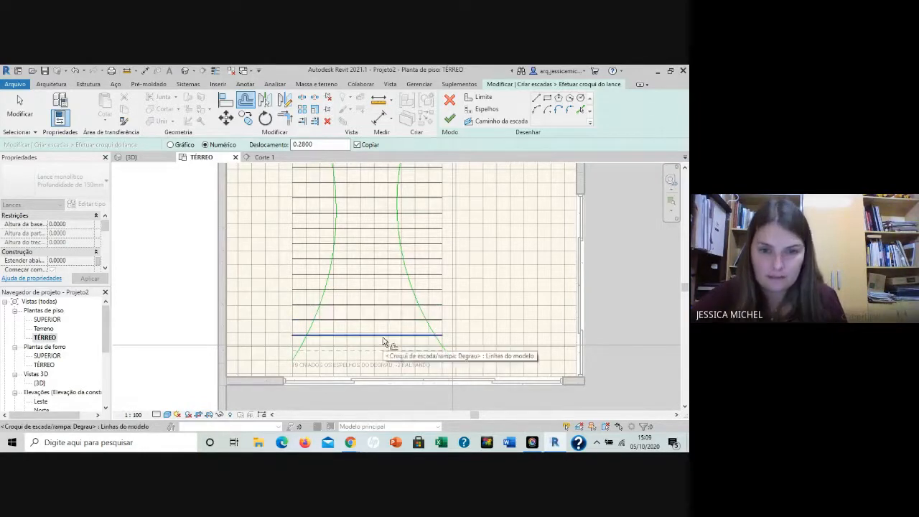
# Leave the Offset tool and delete the two lowest surplus riser lines
pyautogui.scroll(2, 413, 359)
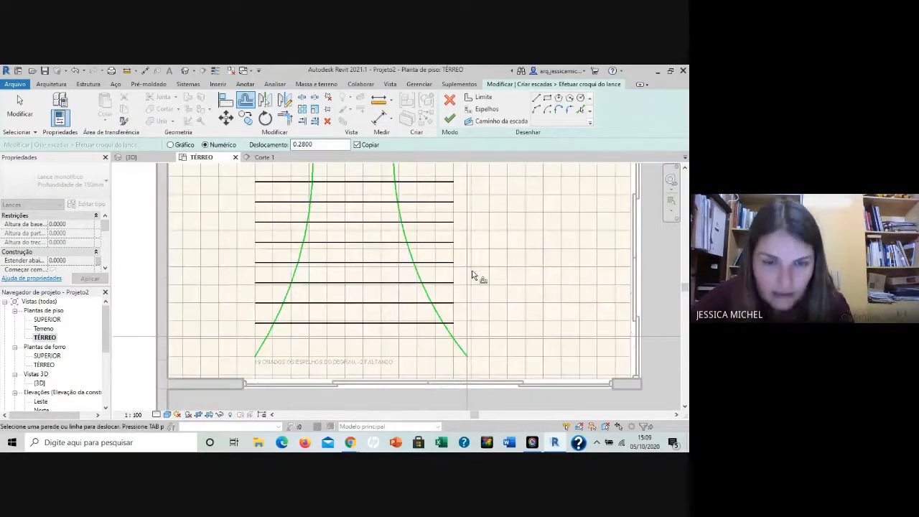
pyautogui.click(9, 119)
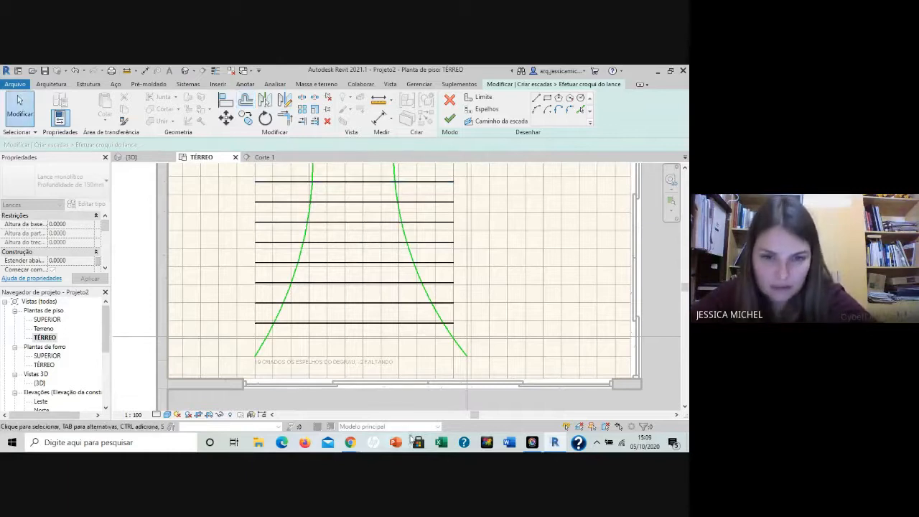
pyautogui.click(353, 327)
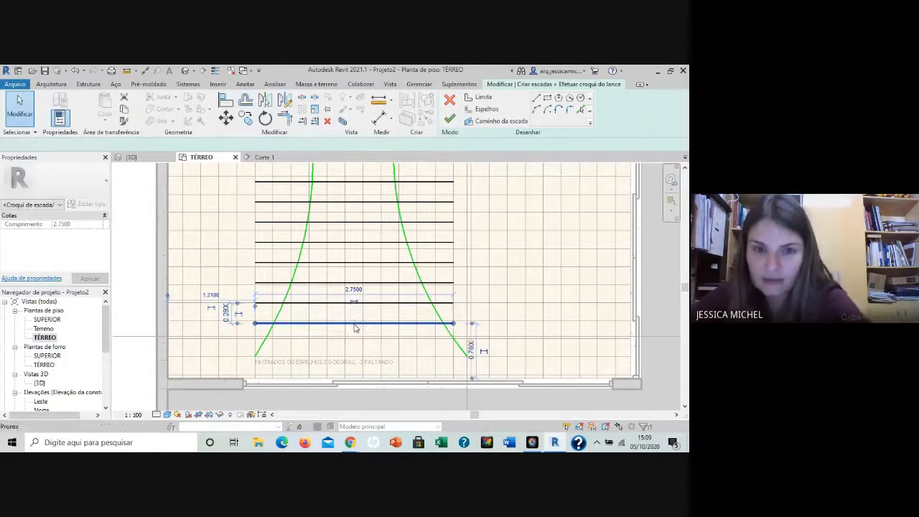
pyautogui.press('Delete')
pyautogui.click(372, 309)
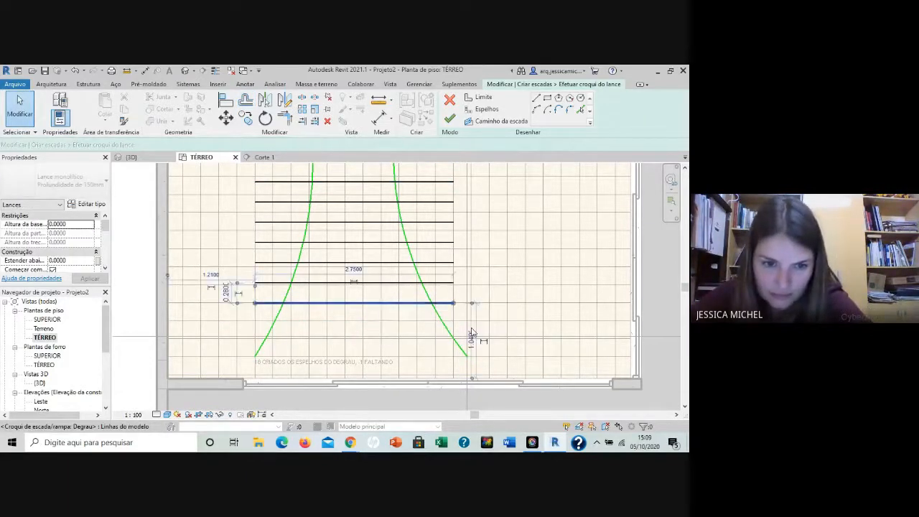
pyautogui.press('Delete')
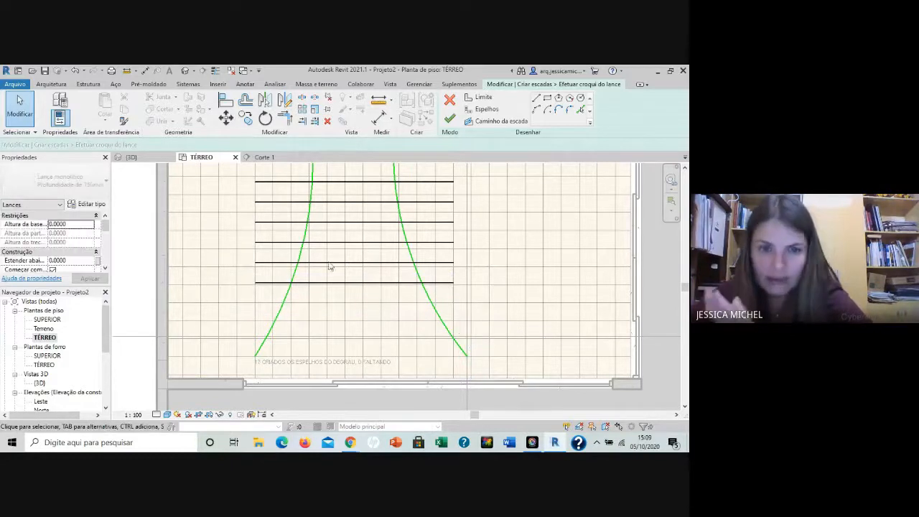
# Shorten both curved boundary arcs so their lower ends meet the lowest riser line
pyautogui.click(280, 309)
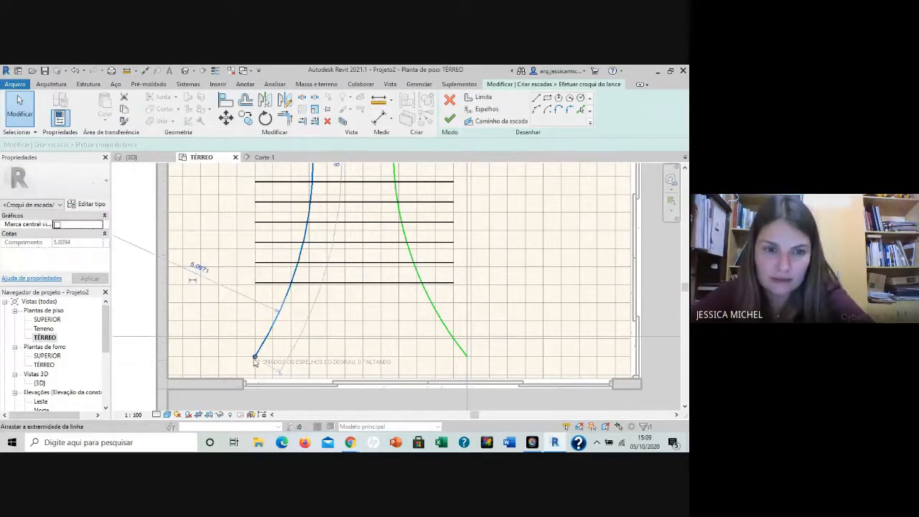
pyautogui.moveTo(255, 356); pyautogui.dragTo(291, 282)
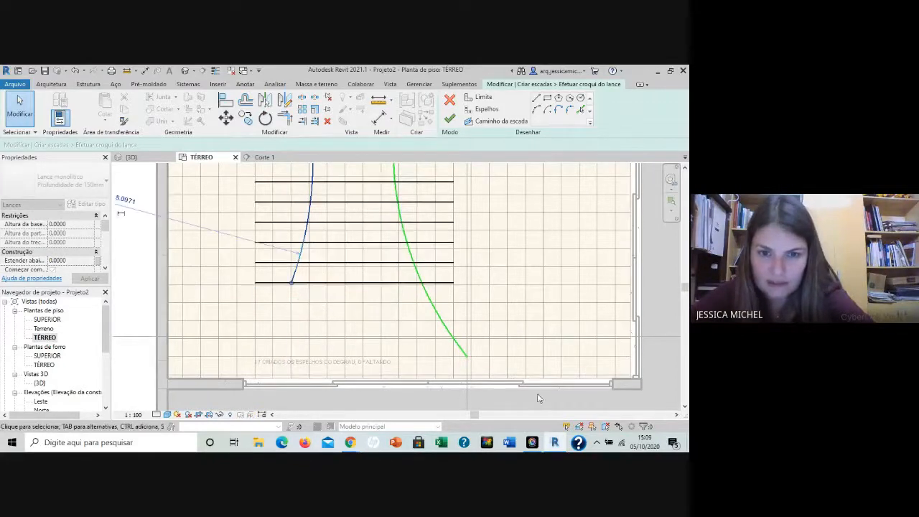
pyautogui.click(468, 352)
pyautogui.moveTo(468, 356); pyautogui.dragTo(430, 282)
pyautogui.scroll(-1, 480, 355)
pyautogui.scroll(-2, 481, 354)
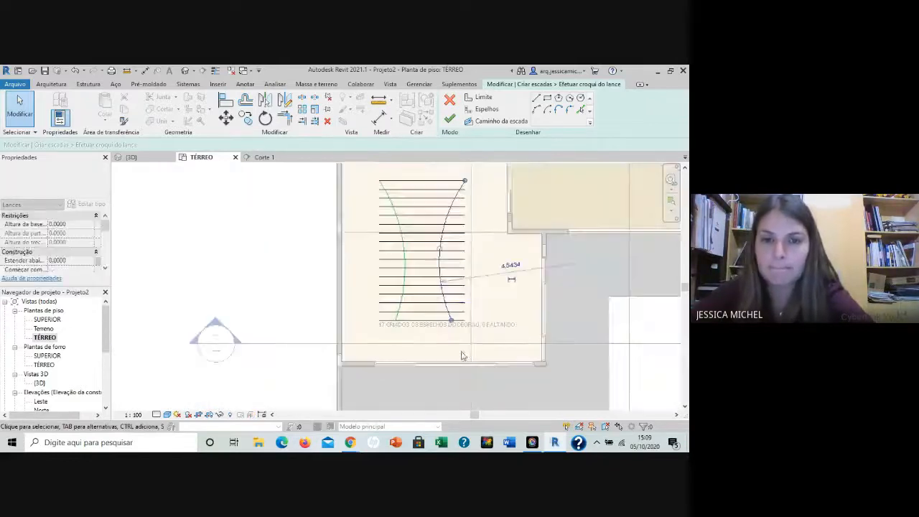
pyautogui.click(420, 193)
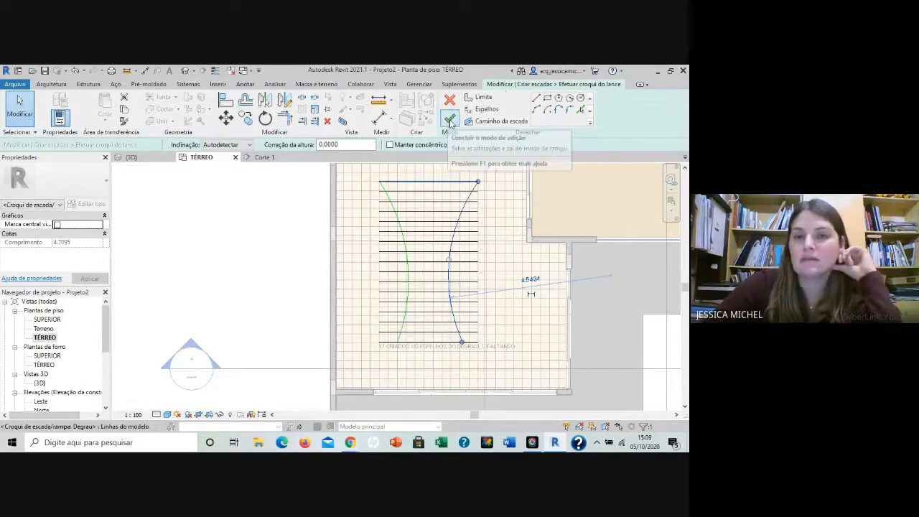
# Draw a straight stair path from the midpoint of the lowest riser to the midpoint of the top riser
pyautogui.click(496, 121)
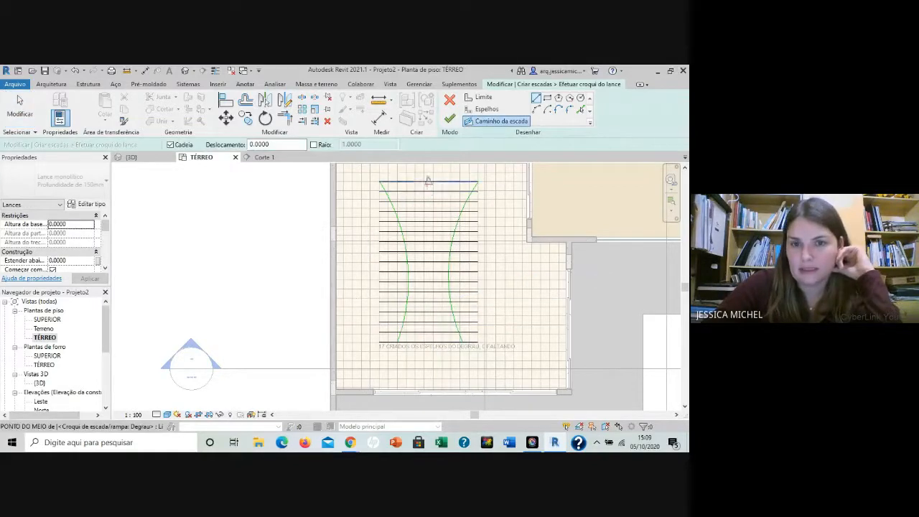
pyautogui.click(431, 342)
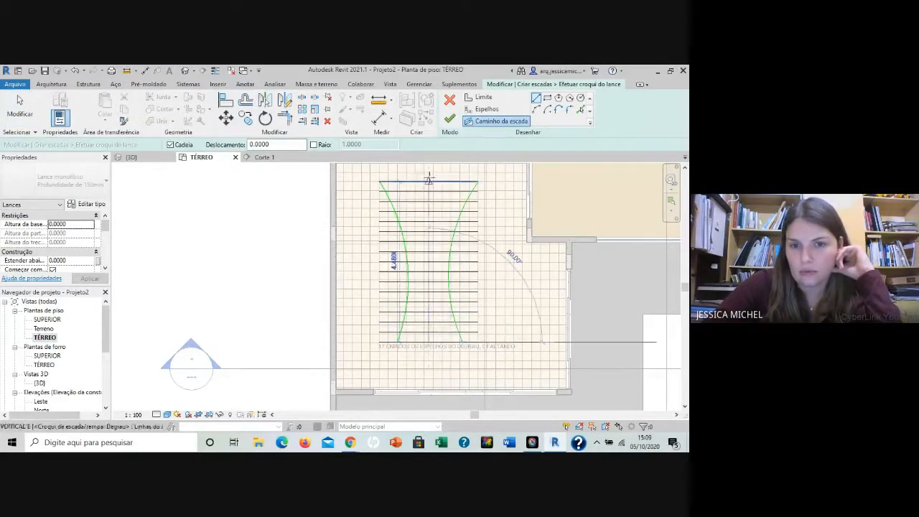
pyautogui.click(428, 190)
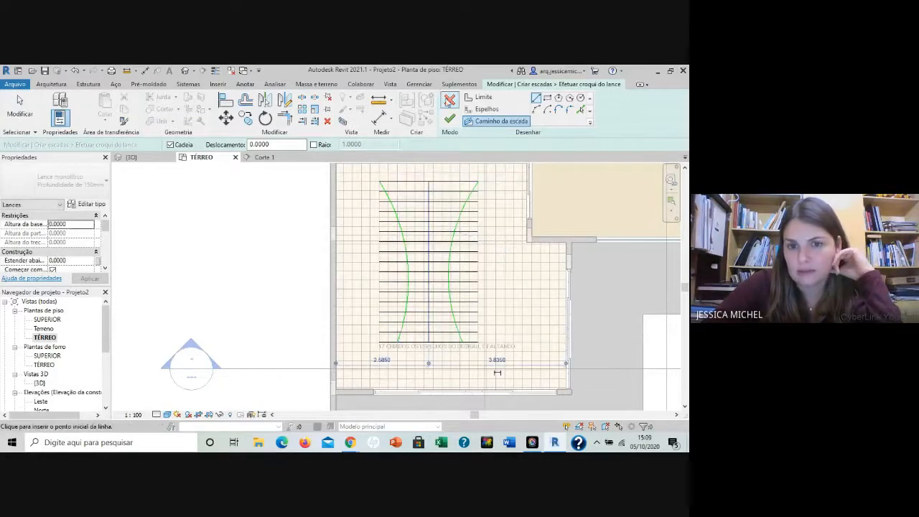
# Finish the run sketch and complete the custom stair, leaving nothing selected
pyautogui.click(450, 121)
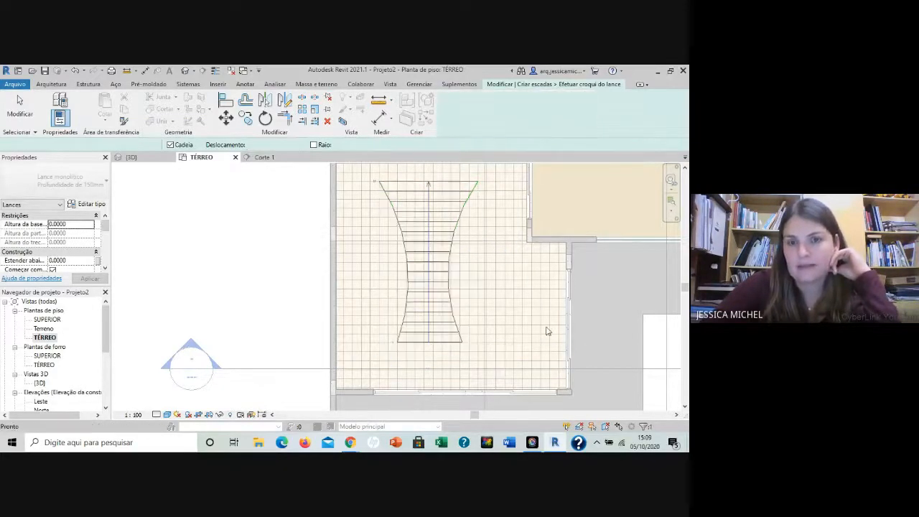
pyautogui.click(495, 331)
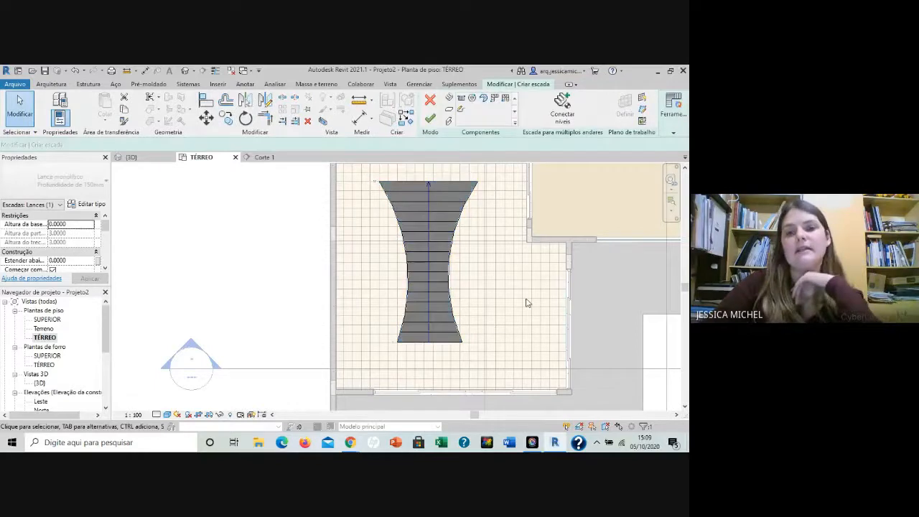
pyautogui.click(429, 118)
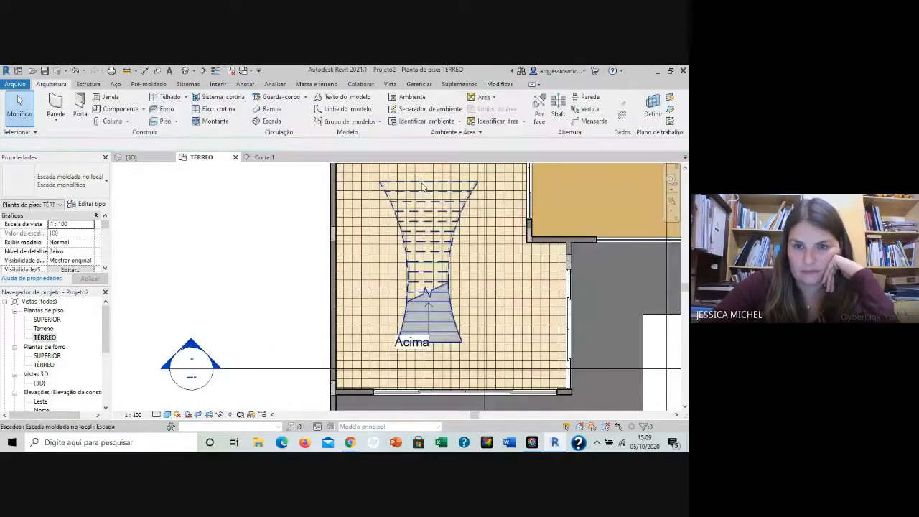
pyautogui.click(286, 227)
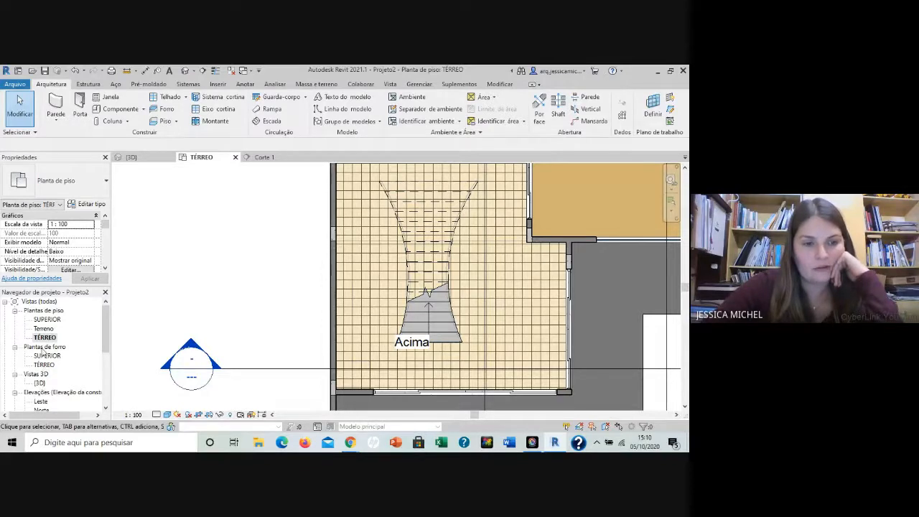
# Align the top riser of the custom stair with the edge of the upper floor in the TÉRREO plan
pyautogui.scroll(1, 488, 168)
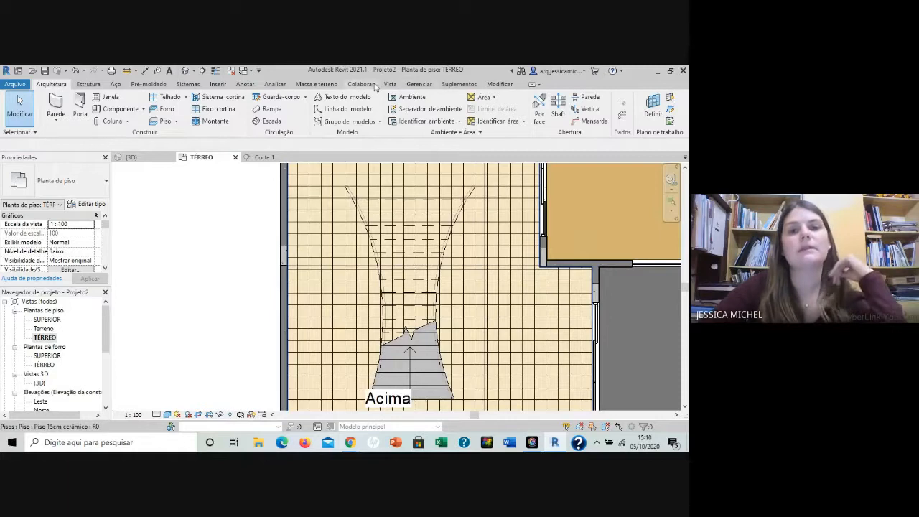
pyautogui.click(487, 86)
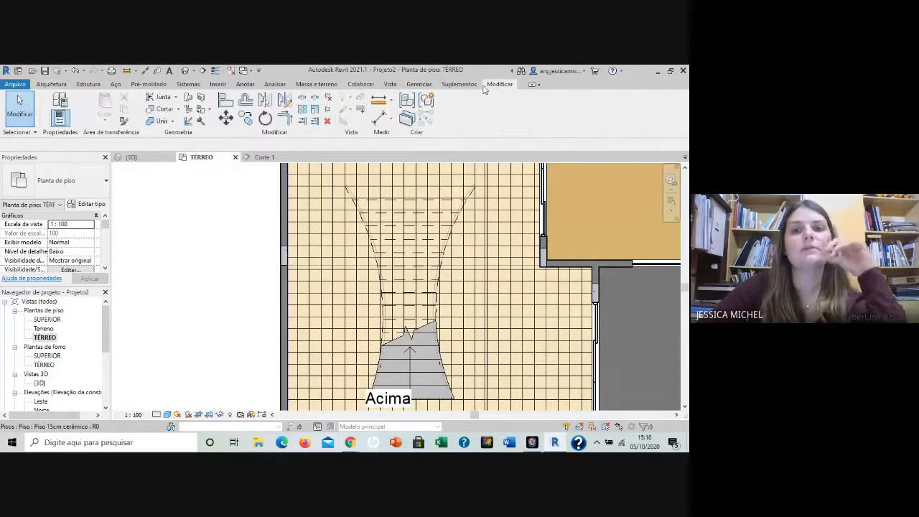
pyautogui.click(226, 100)
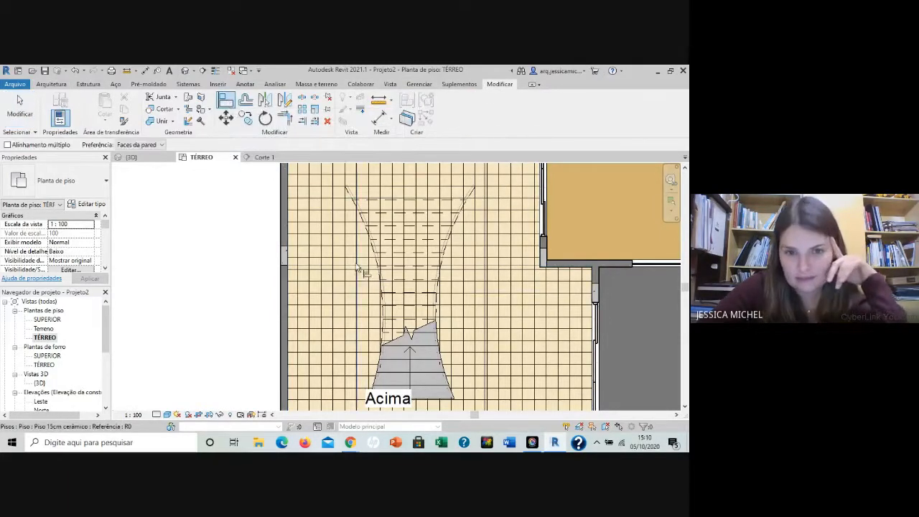
pyautogui.scroll(2, 353, 267)
pyautogui.scroll(-3, 350, 262)
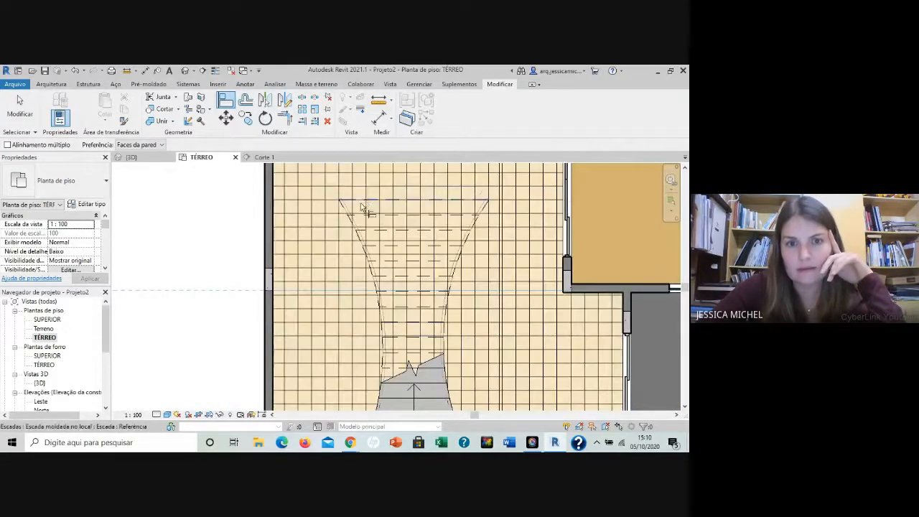
pyautogui.click(365, 205)
pyautogui.scroll(-2, 420, 225)
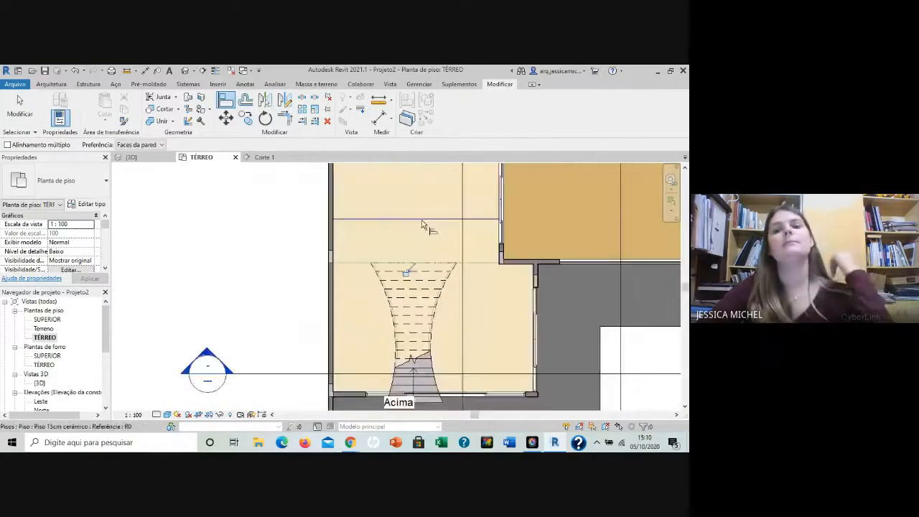
pyautogui.scroll(-1, 424, 225)
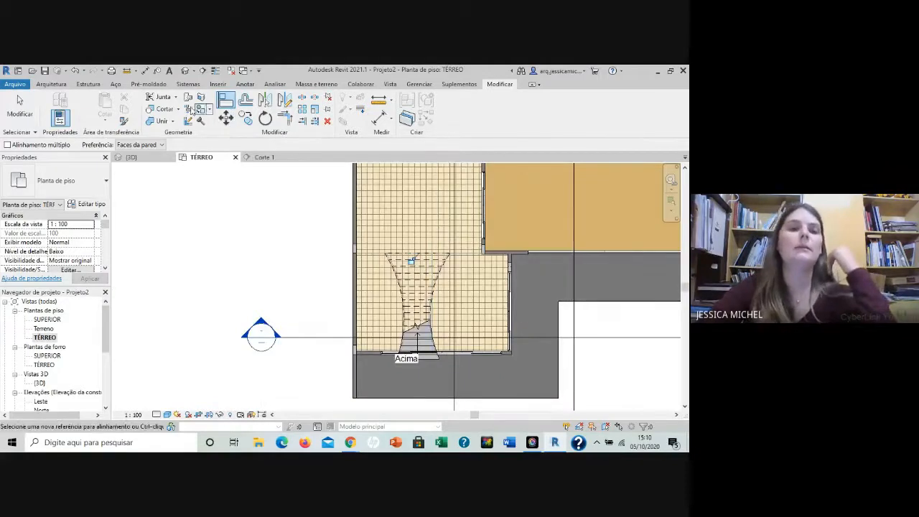
# In the 3D view, change the stair's railing nearest the side wall to the type Painel de vidro - Preenchimento inferior
pyautogui.doubleClick(40, 383)
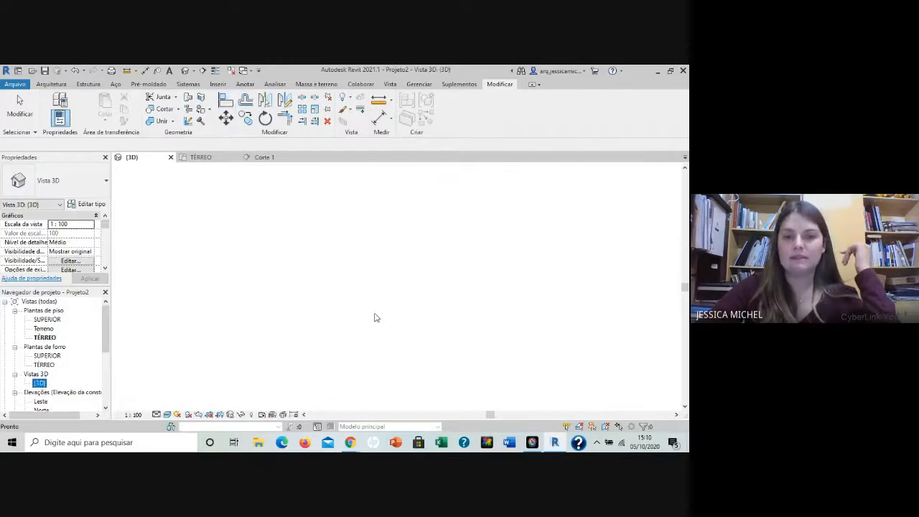
pyautogui.keyDown('shift'); pyautogui.moveTo(275, 188); pyautogui.dragTo(288, 235, button='middle'); pyautogui.keyUp('shift')
pyautogui.scroll(1, 288, 234)
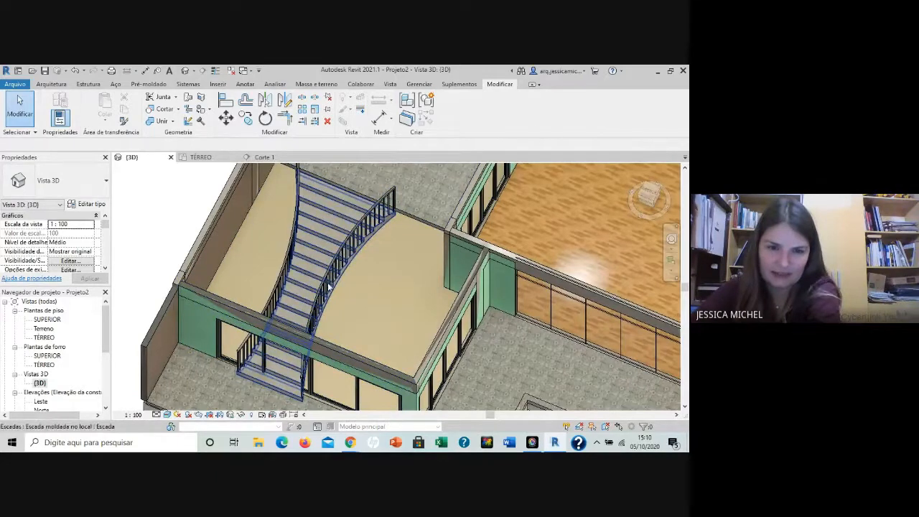
pyautogui.scroll(-2, 462, 332)
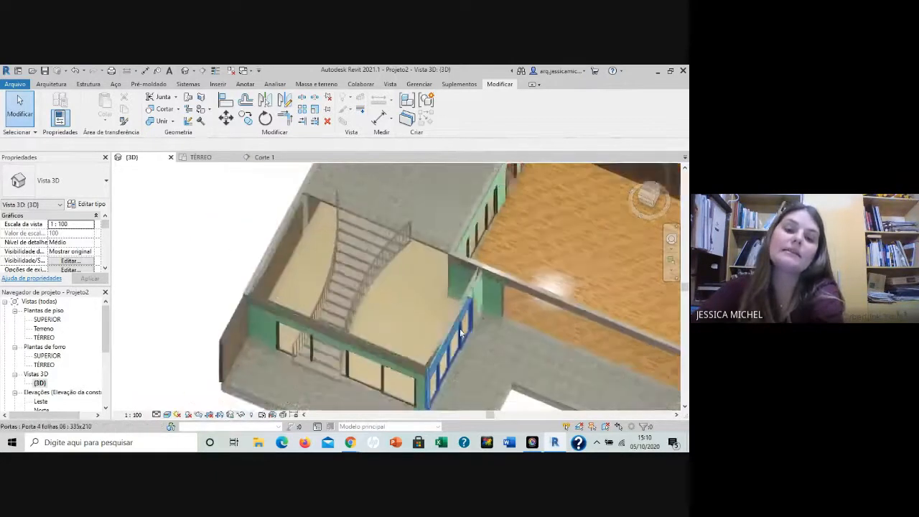
pyautogui.scroll(-2, 462, 333)
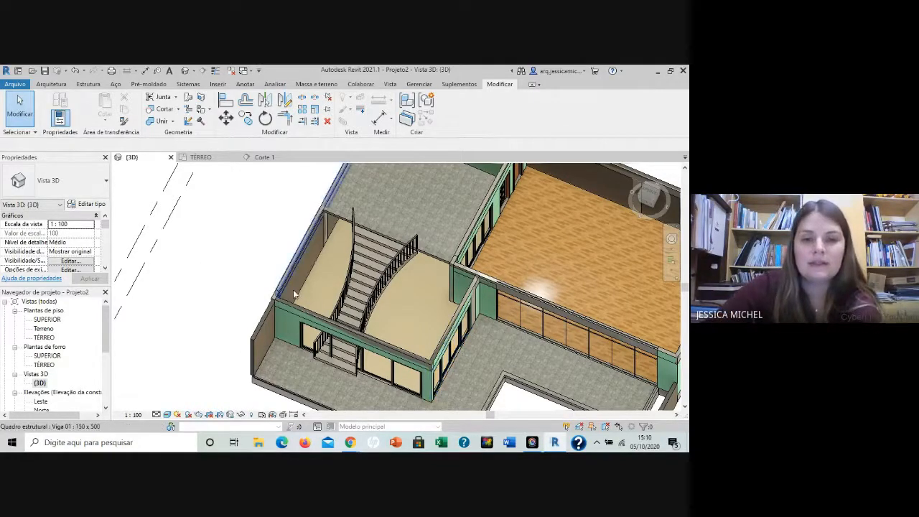
pyautogui.scroll(2, 293, 290)
pyautogui.click(370, 302)
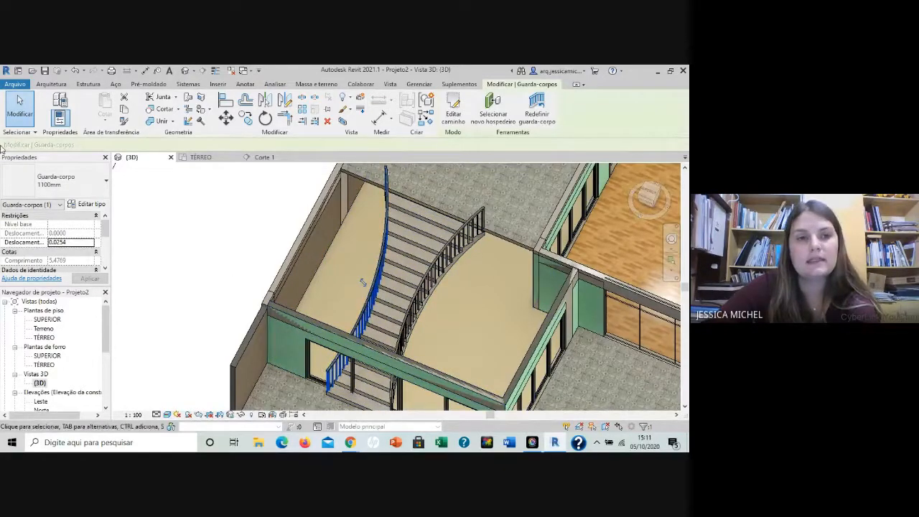
pyautogui.click(56, 180)
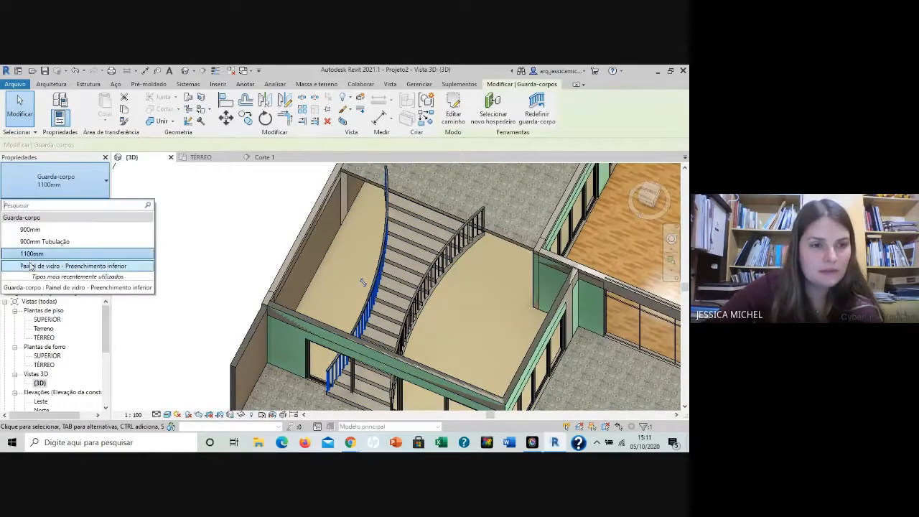
pyautogui.click(38, 268)
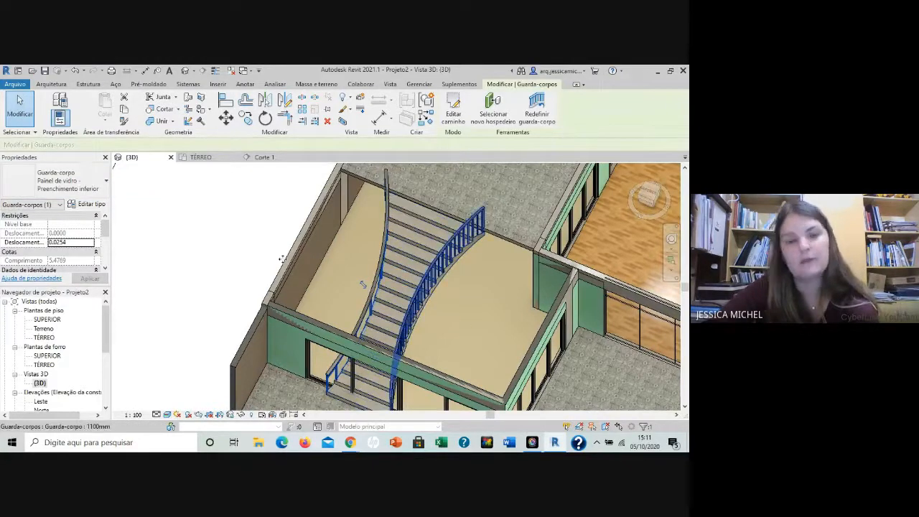
# Change the stair's other railing, on the open side, to Painel de vidro - Preenchimento inferior as well
pyautogui.click(362, 284)
pyautogui.click(57, 183)
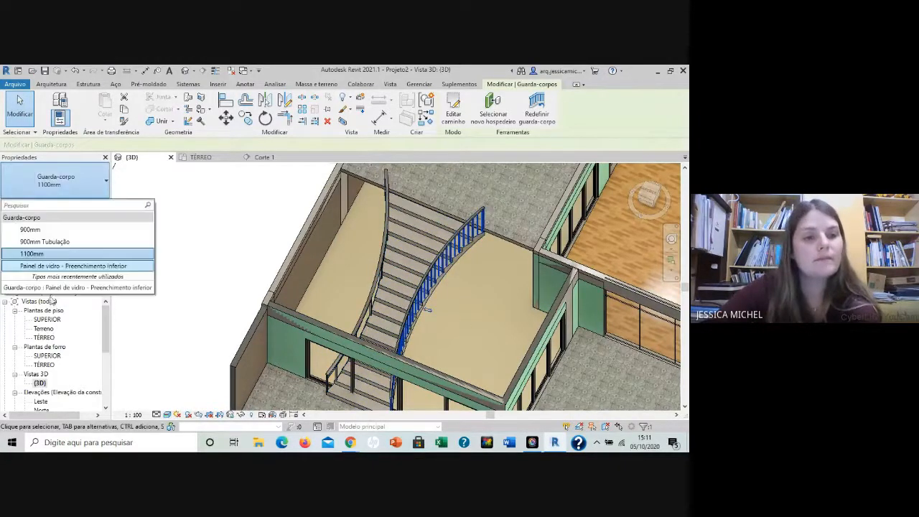
pyautogui.click(46, 268)
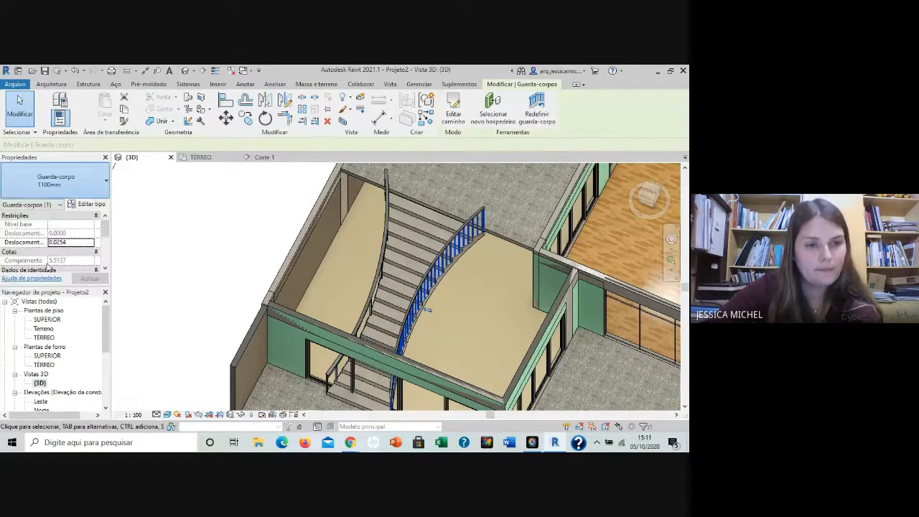
pyautogui.click(474, 318)
# Delete the curved custom stair together with its railings from the house model
pyautogui.scroll(4, 397, 282)
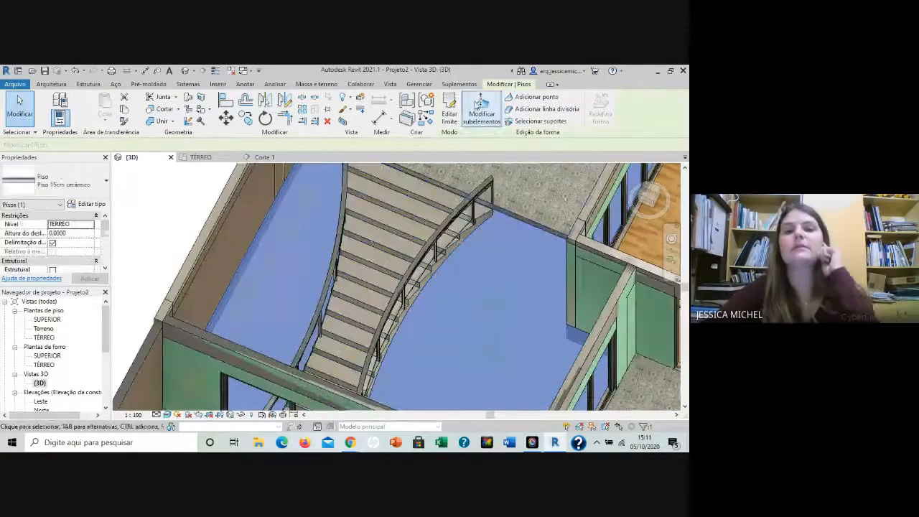
pyautogui.scroll(-3, 417, 302)
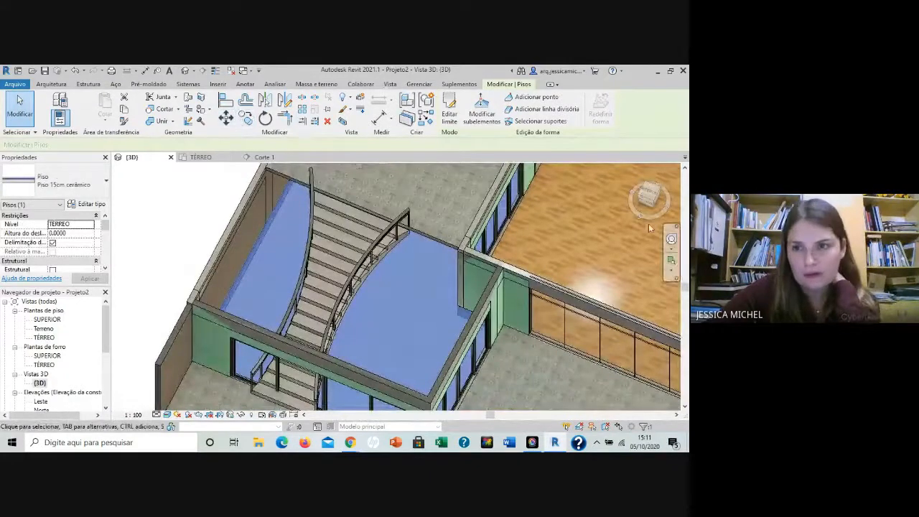
pyautogui.scroll(-5, 422, 247)
pyautogui.keyDown('shift'); pyautogui.moveTo(347, 333); pyautogui.dragTo(366, 275, button='middle'); pyautogui.keyUp('shift')
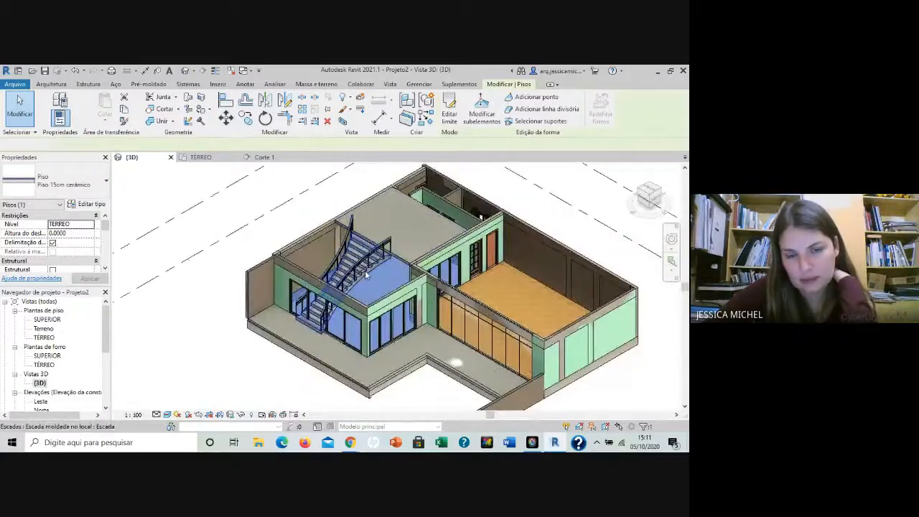
pyautogui.click(367, 275)
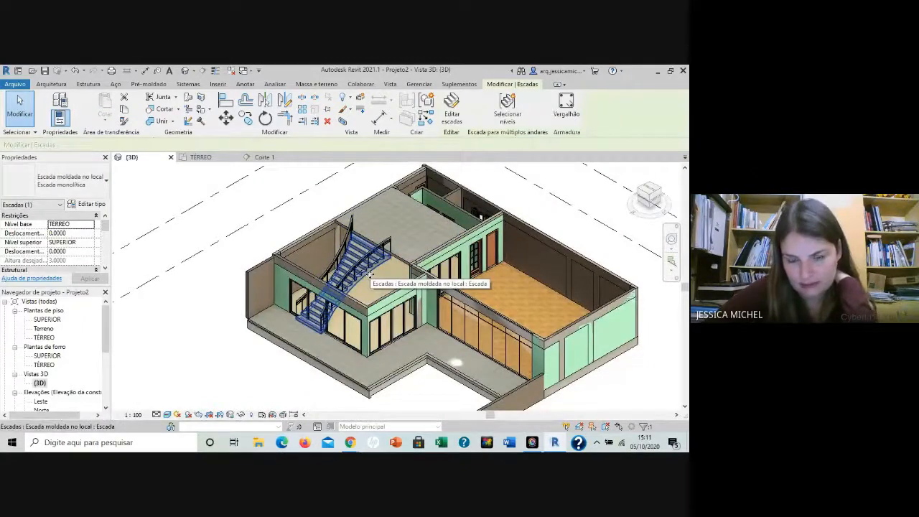
pyautogui.press('Delete')
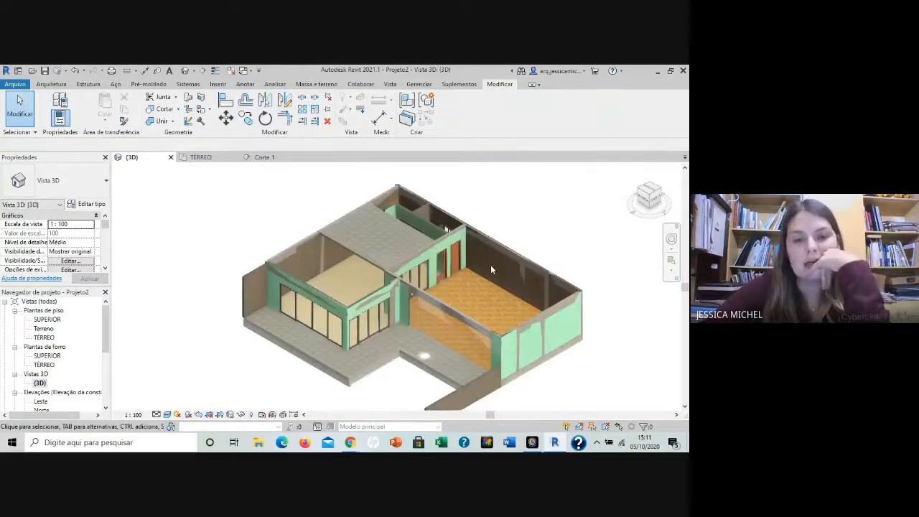
# Return to the TÉRREO floor plan with the whole house in view and bring up the architecture tools
pyautogui.scroll(3, 491, 266)
pyautogui.scroll(-3, 490, 268)
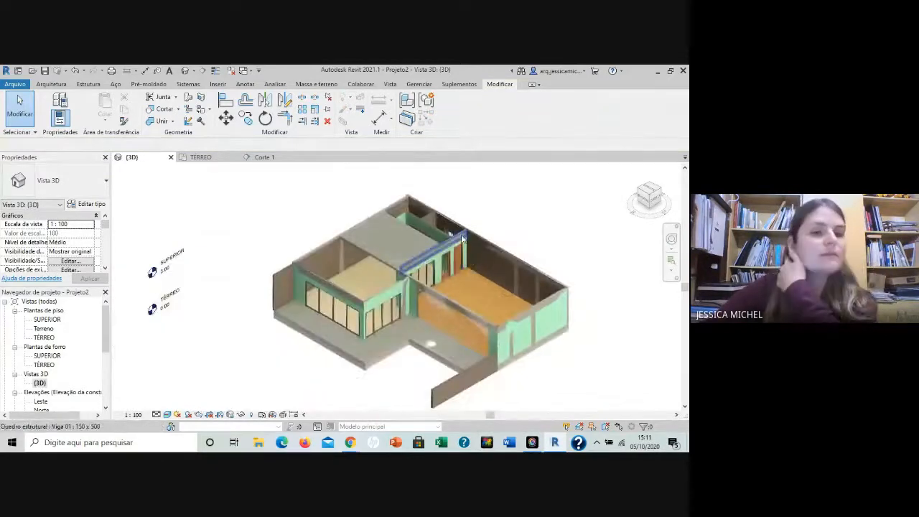
pyautogui.doubleClick(45, 338)
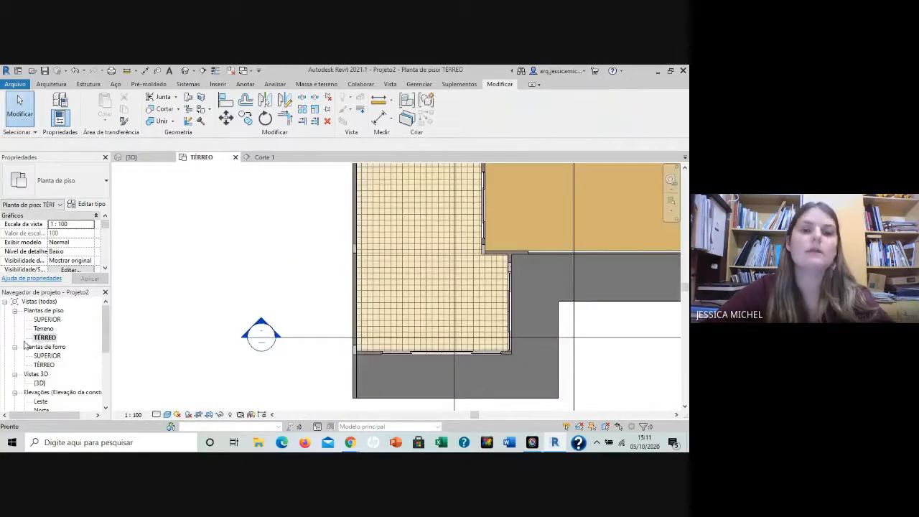
pyautogui.scroll(-3, 179, 334)
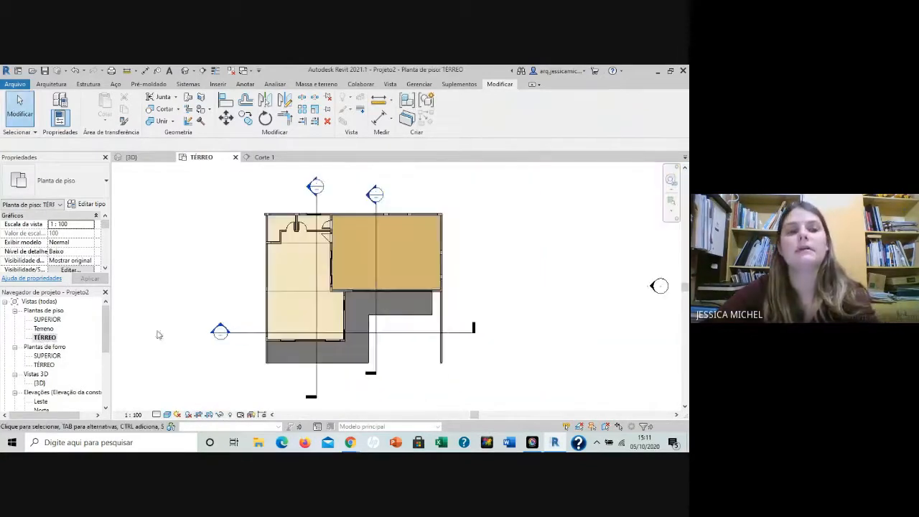
pyautogui.click(54, 85)
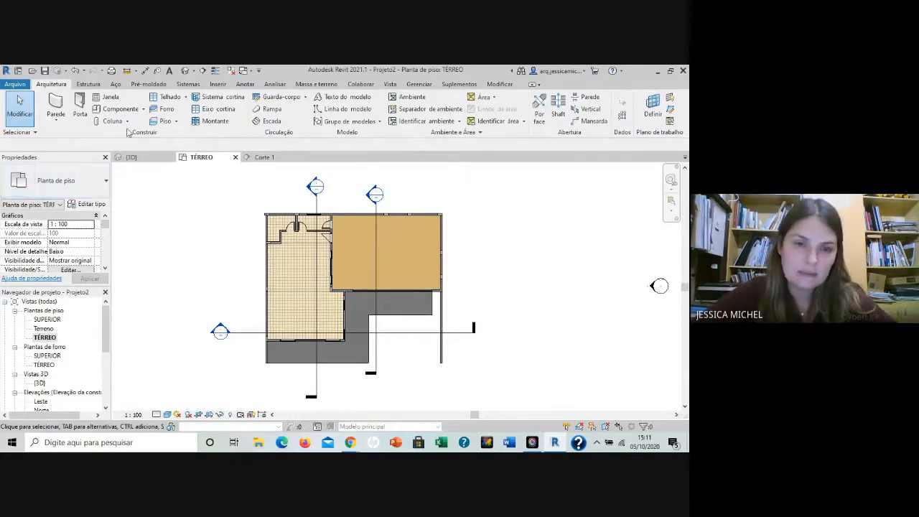
# Start a ramp on the TÉRREO plan and duplicate its Rampa 1 type under the name 8,33%
pyautogui.click(267, 110)
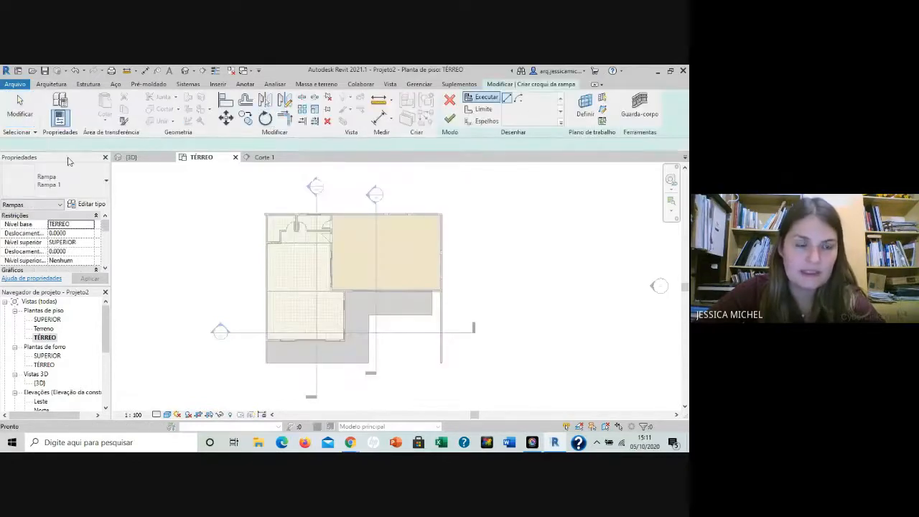
pyautogui.click(90, 187)
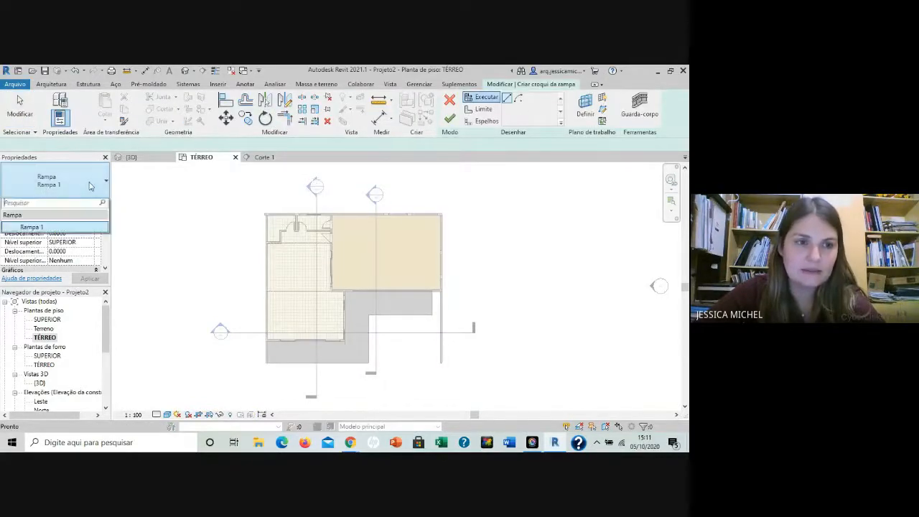
pyautogui.click(84, 188)
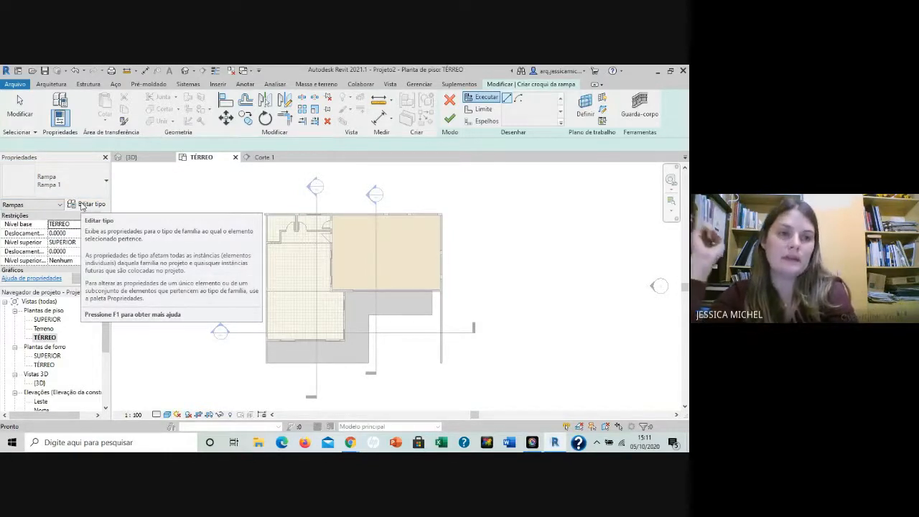
pyautogui.click(81, 206)
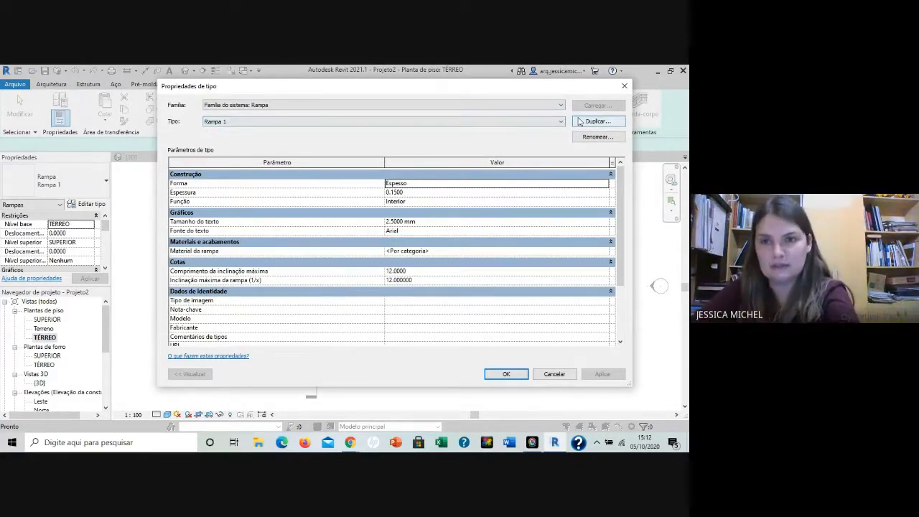
pyautogui.click(597, 121)
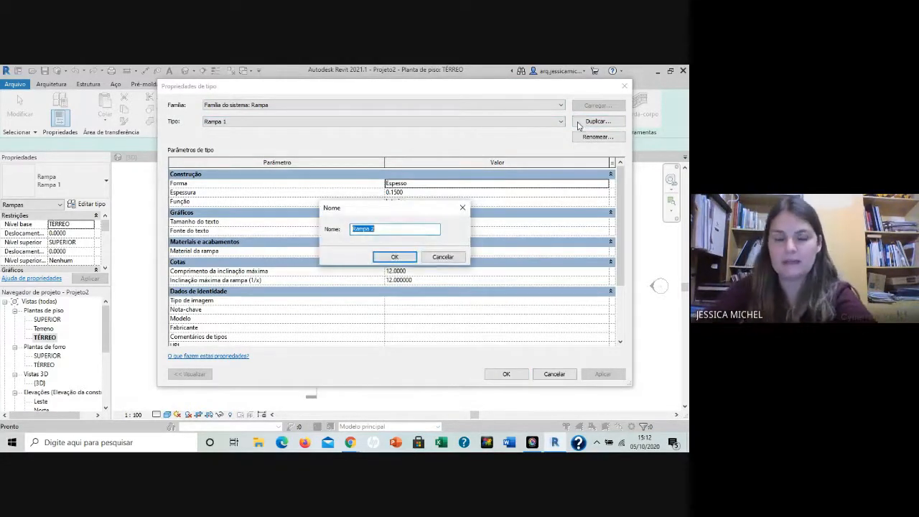
pyautogui.write('8,33')
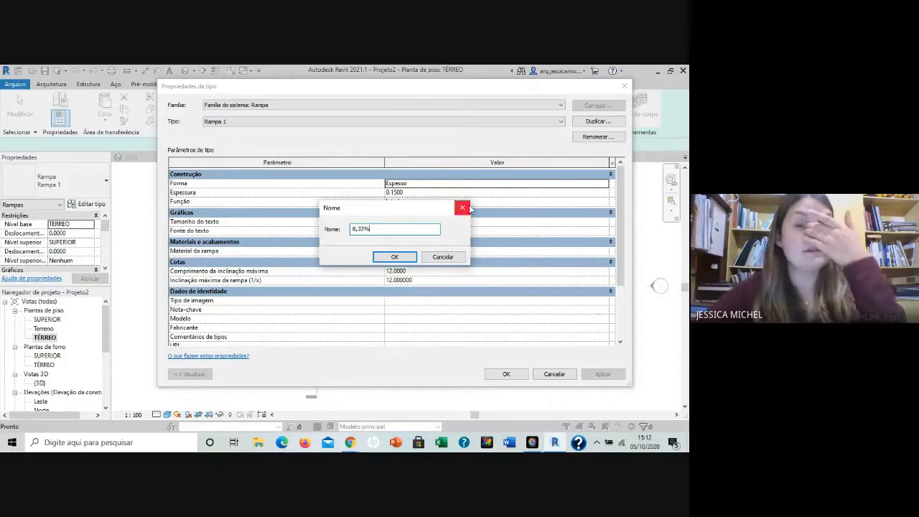
pyautogui.click(390, 259)
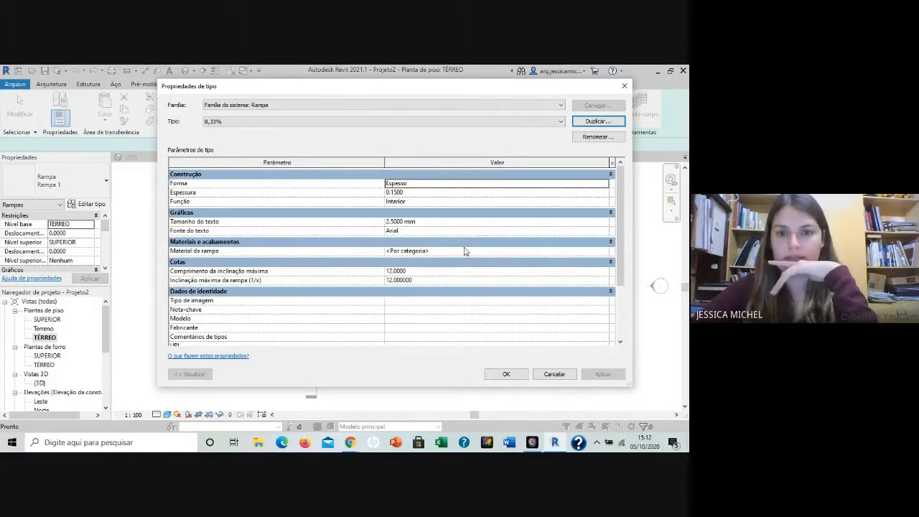
# Examine the 8,33% ramp type's material choices and its maximum incline length and slope parameters
pyautogui.click(604, 252)
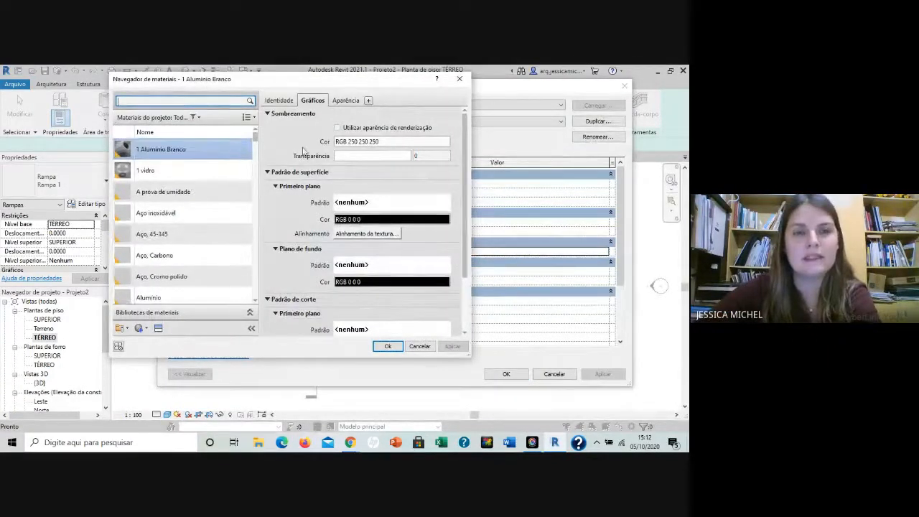
pyautogui.click(461, 79)
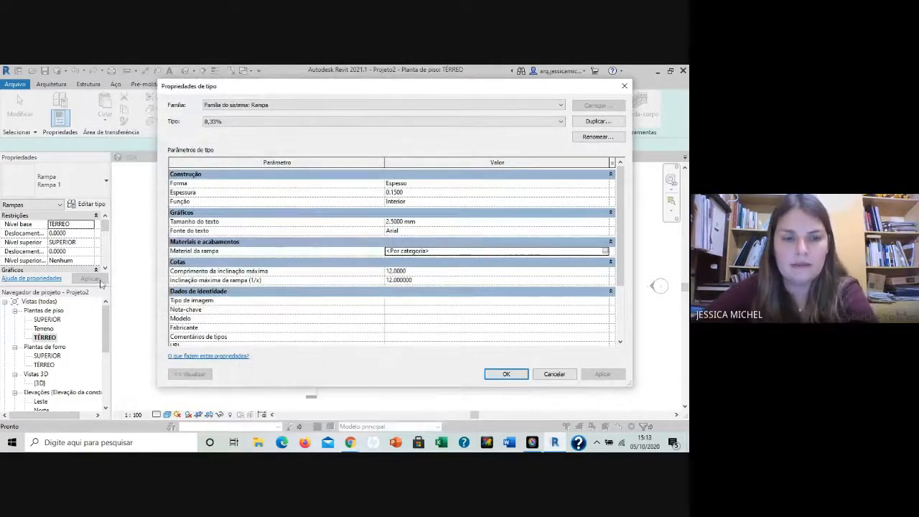
pyautogui.scroll(-1, 214, 286)
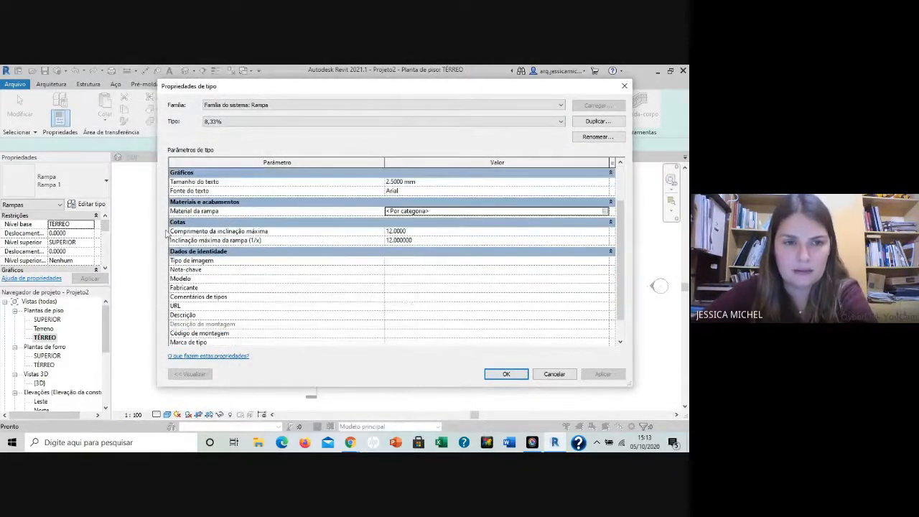
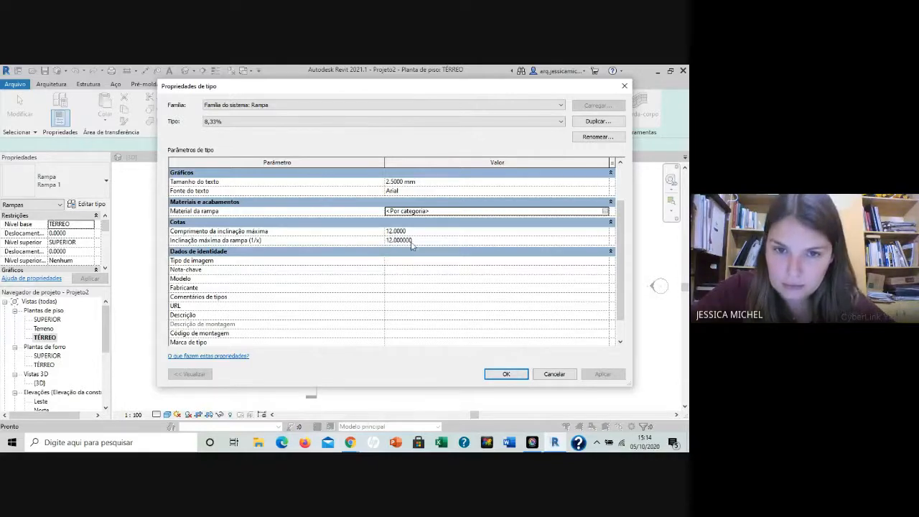
pyautogui.click(395, 240)
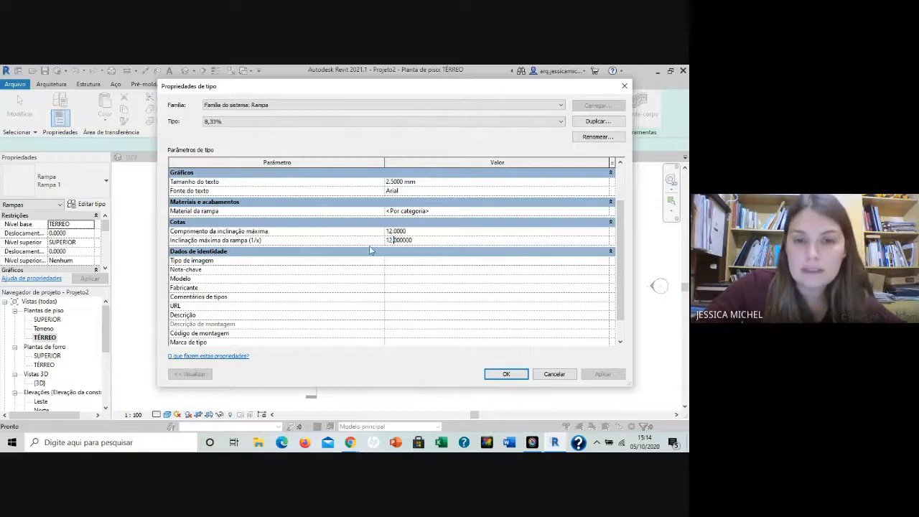
pyautogui.click(393, 240)
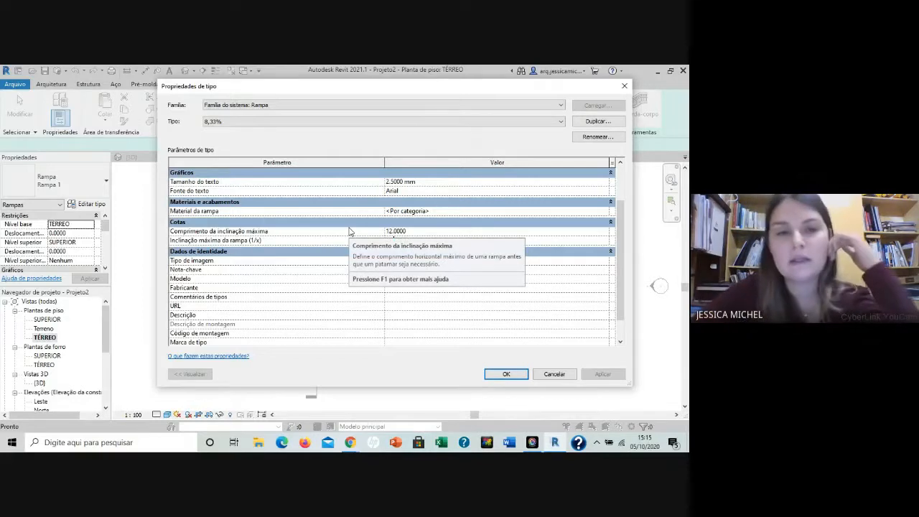
pyautogui.click(393, 240)
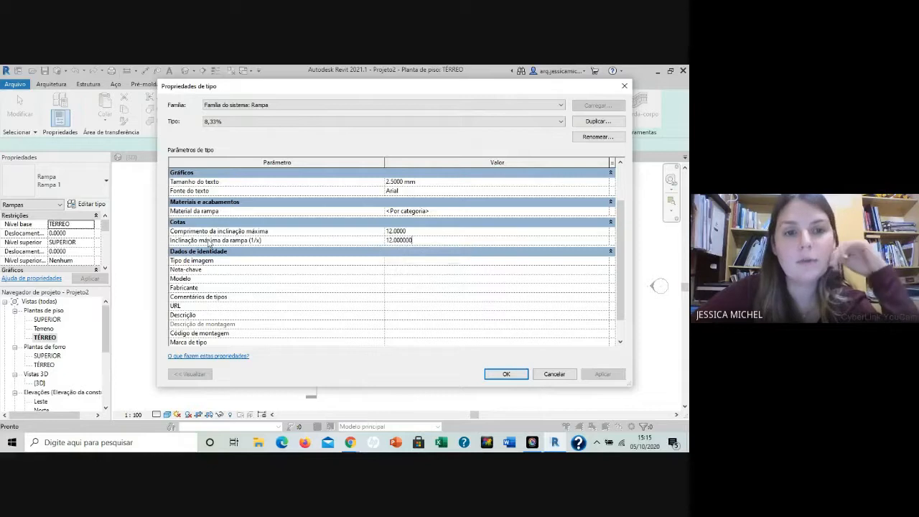
# Set the ramp type's Comprimento da inclinação máxima to 9,60 and accept the type properties
pyautogui.click(424, 232)
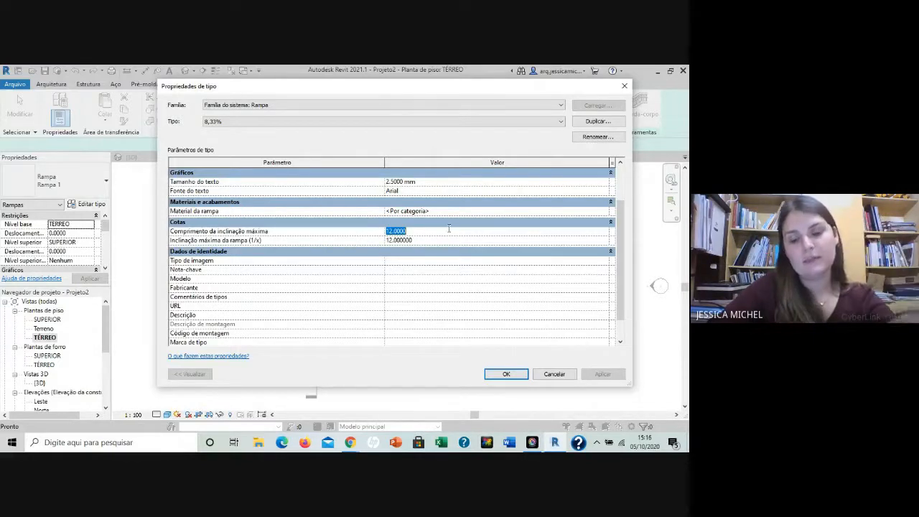
pyautogui.write('9')
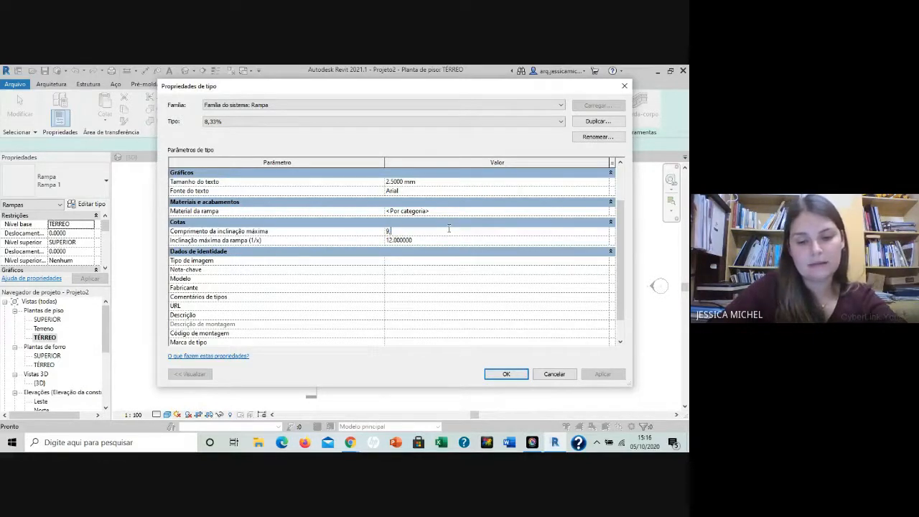
pyautogui.write(',60')
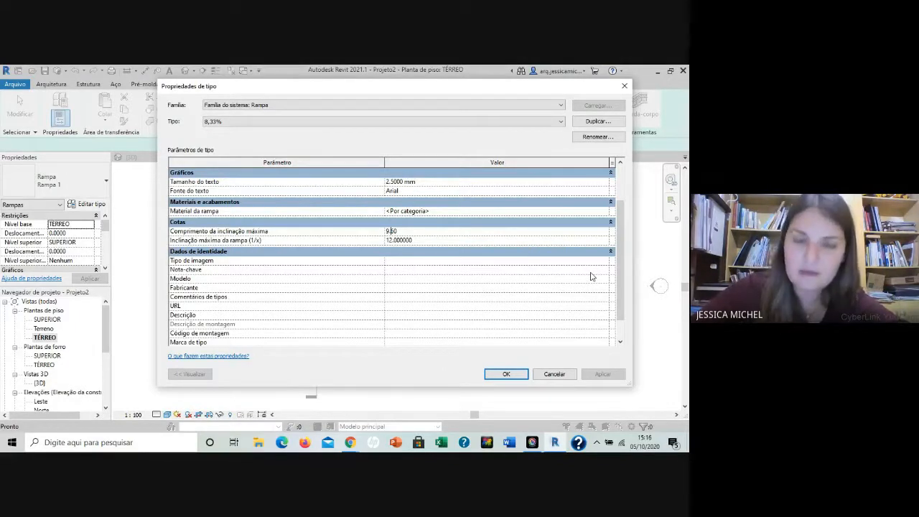
pyautogui.click(422, 240)
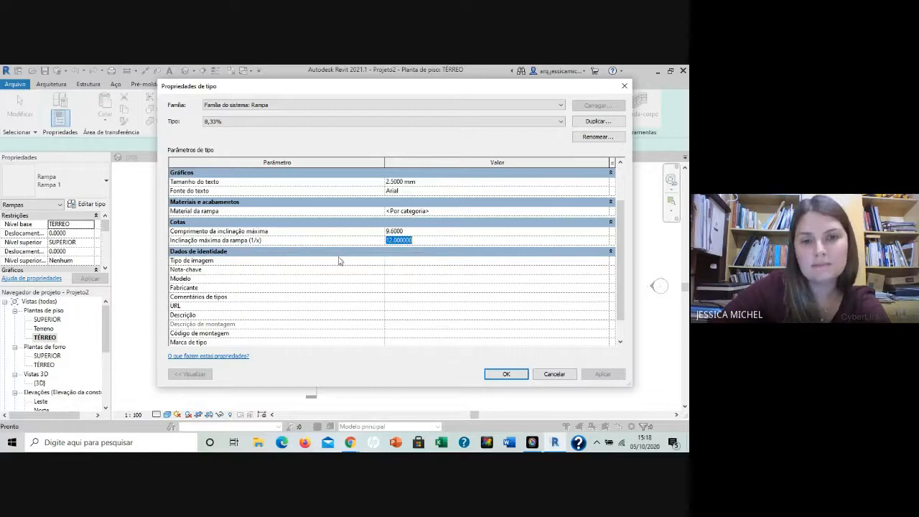
pyautogui.click(429, 242)
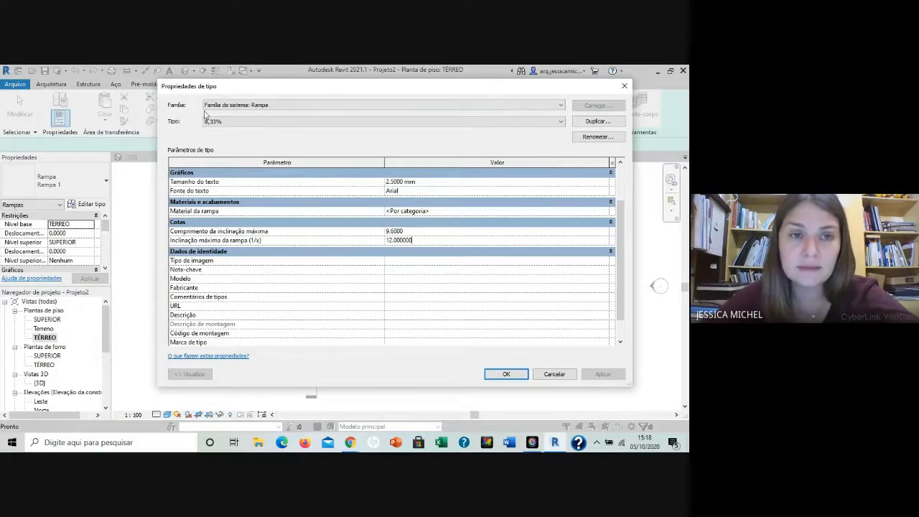
pyautogui.click(506, 374)
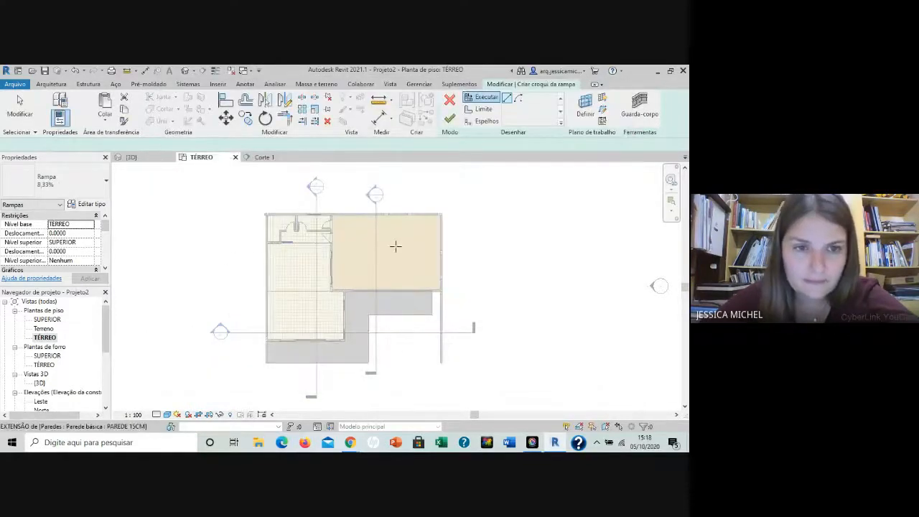
# Draw a 9.6 m vertical ramp run upward beside the house's left outer wall, followed by a 9.6 m horizontal run above the house
pyautogui.scroll(-1, 288, 280)
pyautogui.scroll(-1, 240, 293)
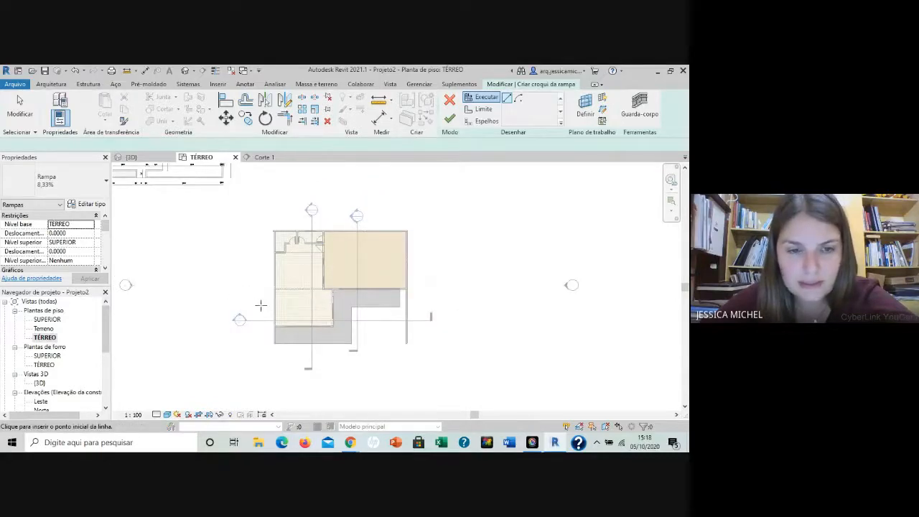
pyautogui.click(262, 306)
pyautogui.scroll(1, 262, 272)
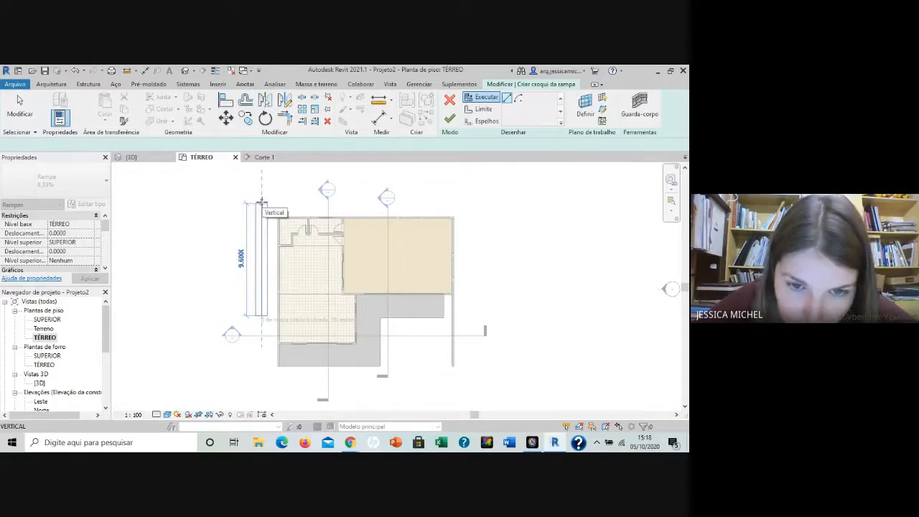
pyautogui.click(261, 202)
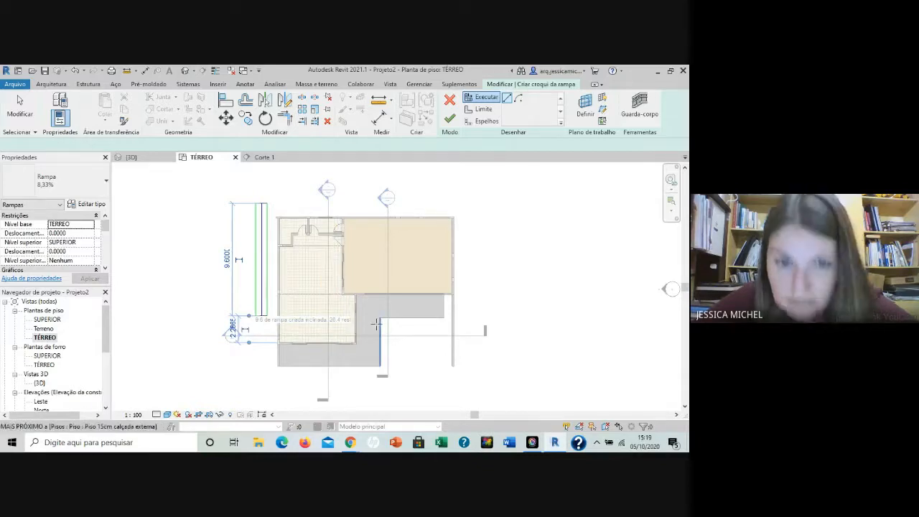
pyautogui.click(267, 196)
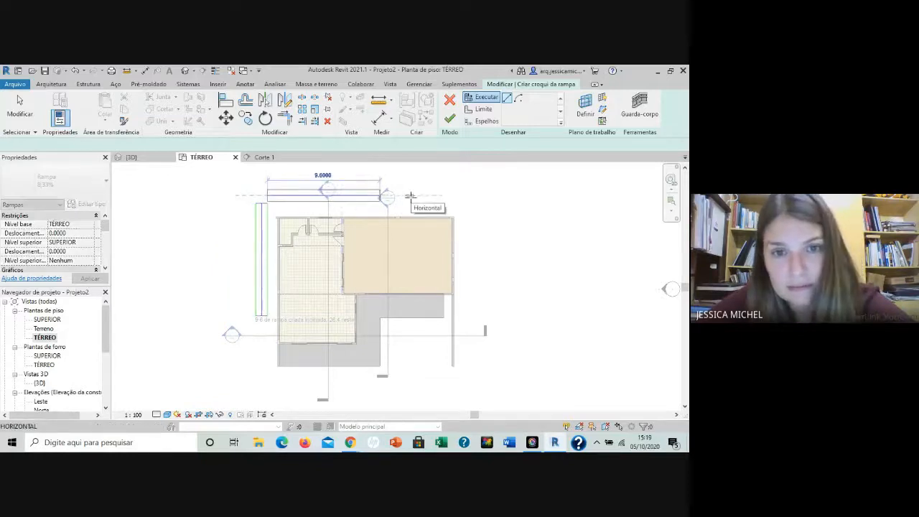
pyautogui.click(410, 195)
# Draw a third 9.6 m horizontal ramp run in line with the second, leaving a landing gap between them
pyautogui.scroll(1, 259, 208)
pyautogui.scroll(1, 276, 198)
pyautogui.scroll(-1, 203, 218)
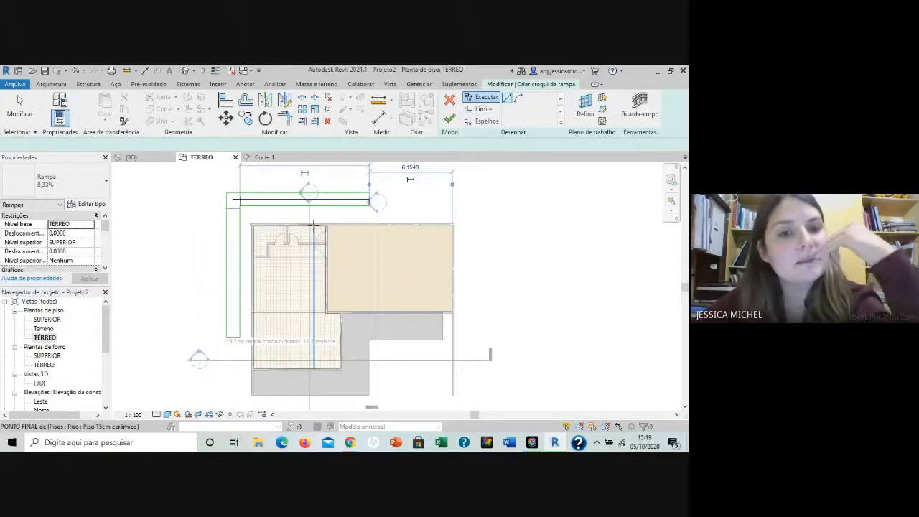
pyautogui.scroll(-1, 317, 291)
pyautogui.scroll(1, 396, 216)
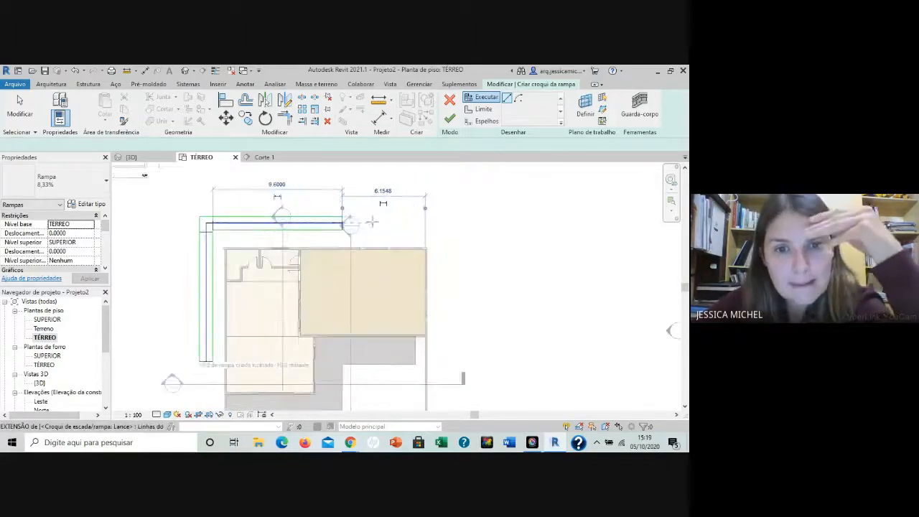
pyautogui.scroll(1, 372, 223)
pyautogui.click(364, 225)
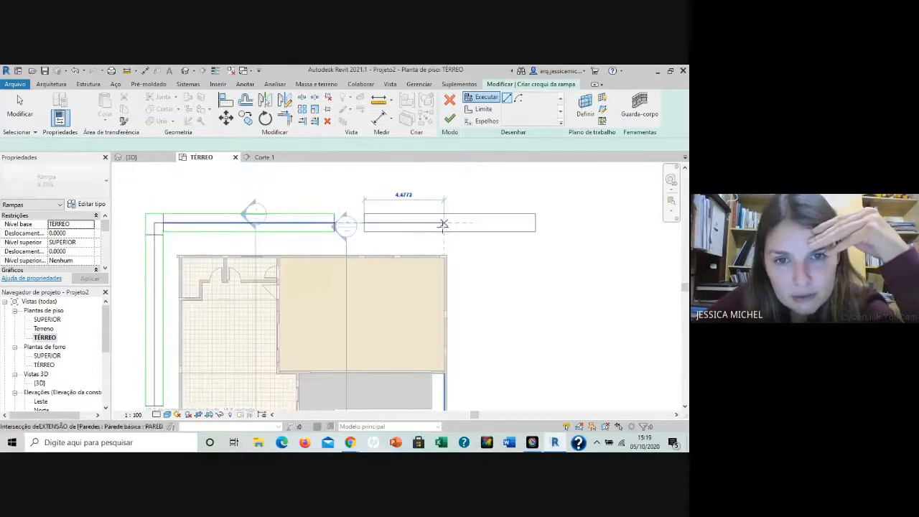
pyautogui.click(535, 224)
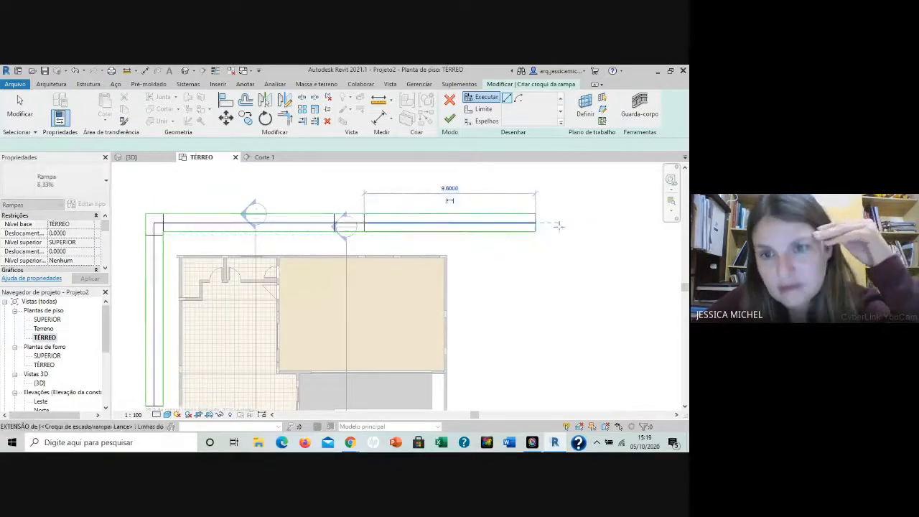
# Draw a downward ramp run about 2.54 m long from the third run's end, plus a final run of about 4.66 m toward the house's right wall
pyautogui.scroll(-1, 459, 191)
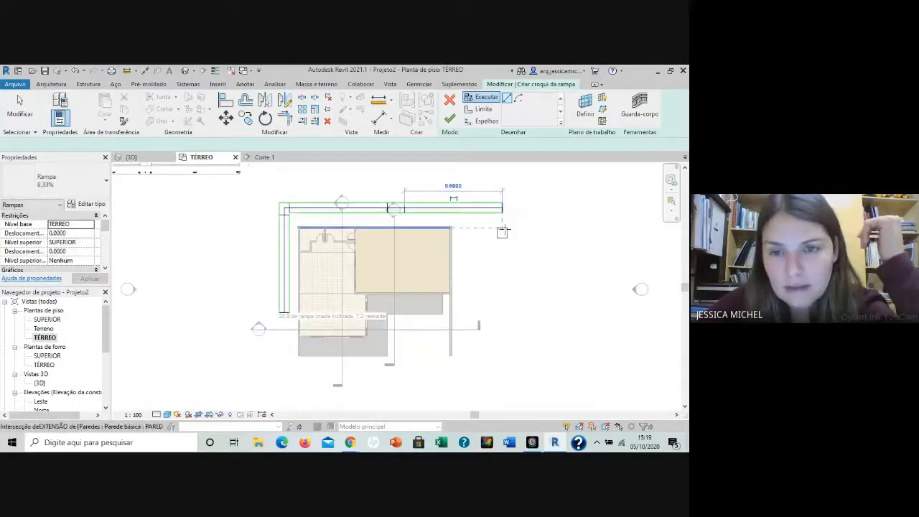
pyautogui.scroll(1, 503, 231)
pyautogui.click(504, 215)
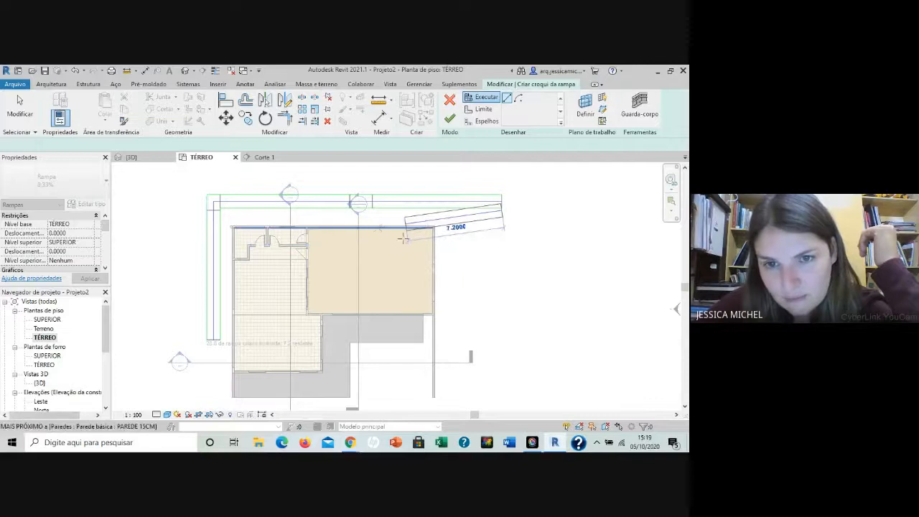
pyautogui.press('Escape')
pyautogui.click(502, 213)
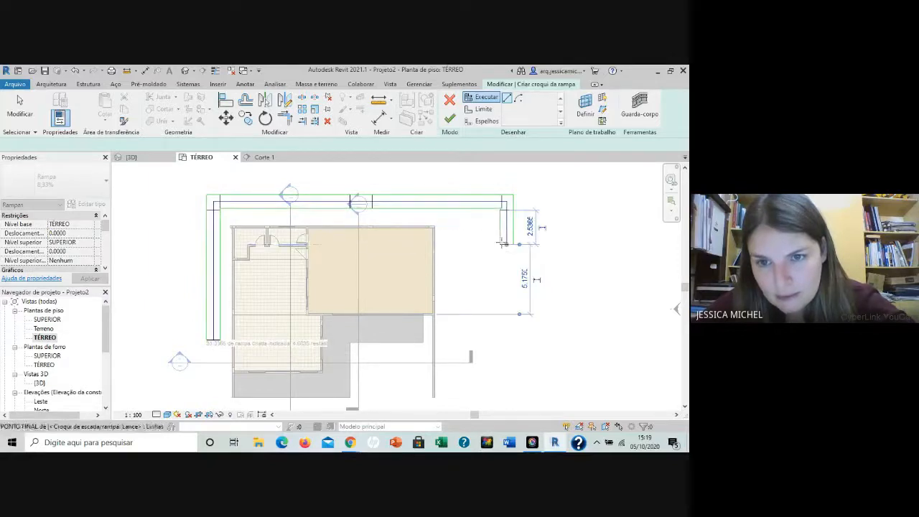
pyautogui.click(503, 244)
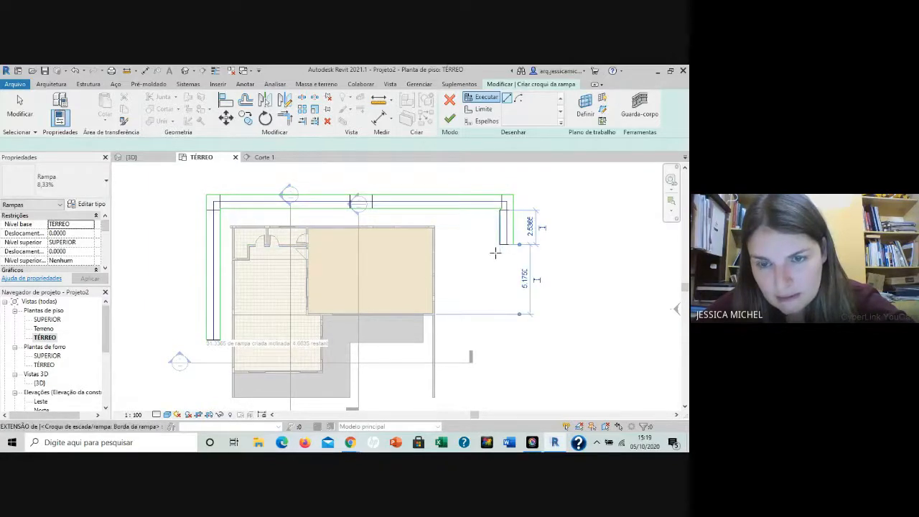
pyautogui.click(495, 253)
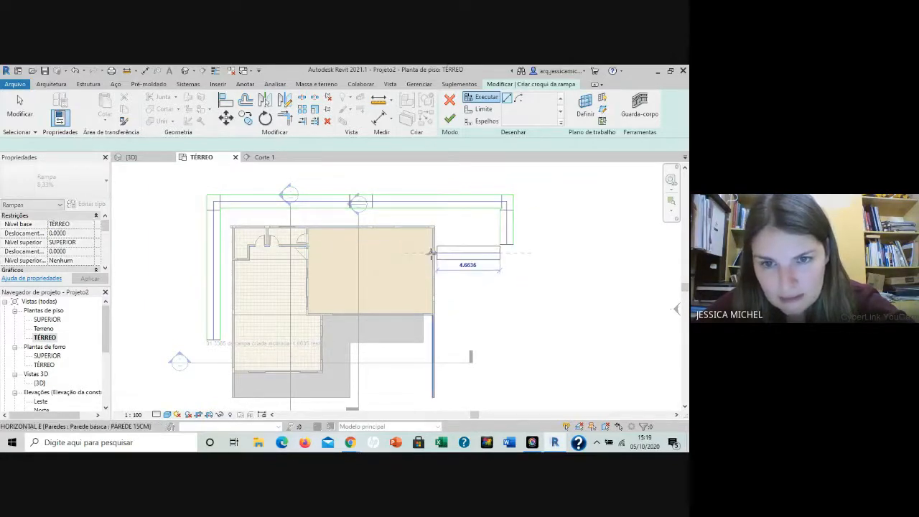
pyautogui.click(432, 256)
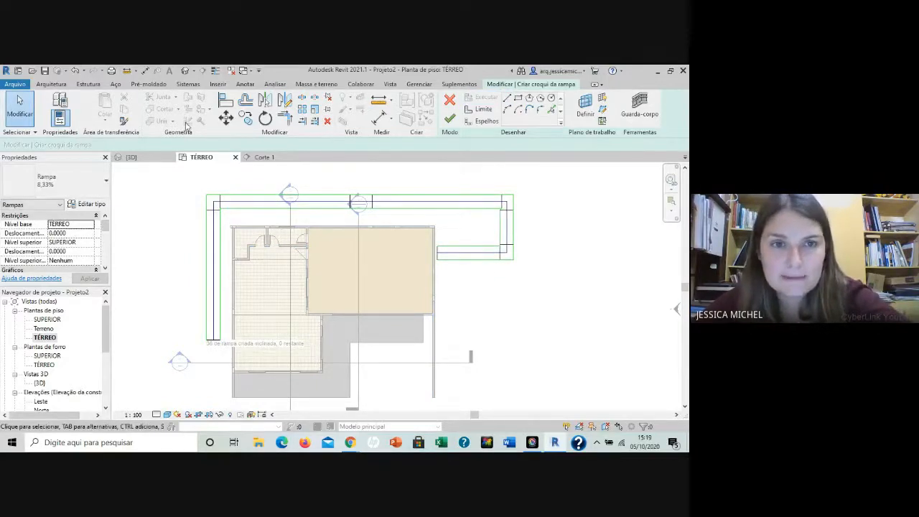
# Align the inner boundary of the short vertical ramp run beyond the house's right wall with the third run's end line
pyautogui.click(226, 102)
pyautogui.scroll(4, 528, 222)
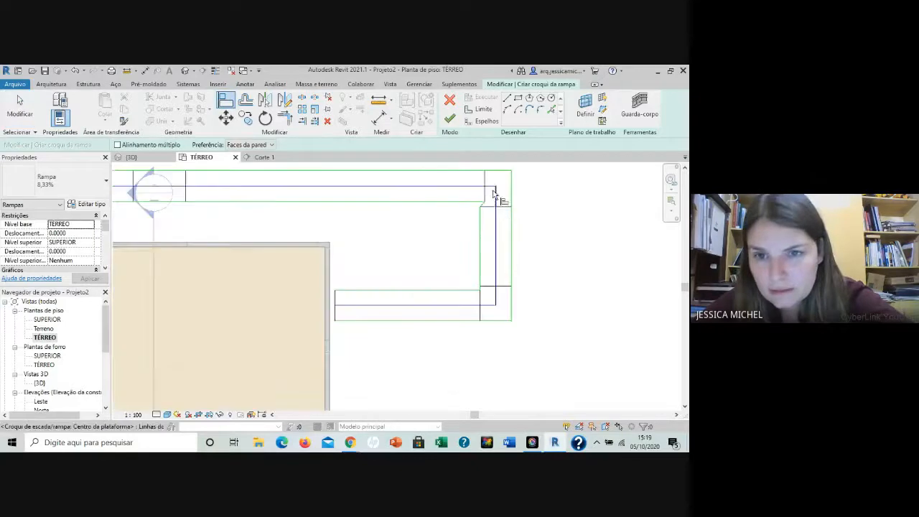
pyautogui.click(488, 196)
pyautogui.click(482, 253)
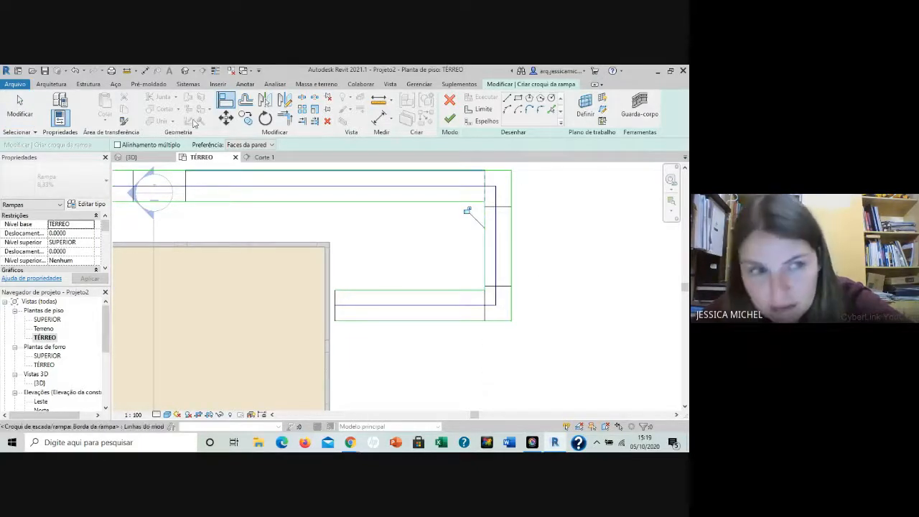
pyautogui.click(19, 106)
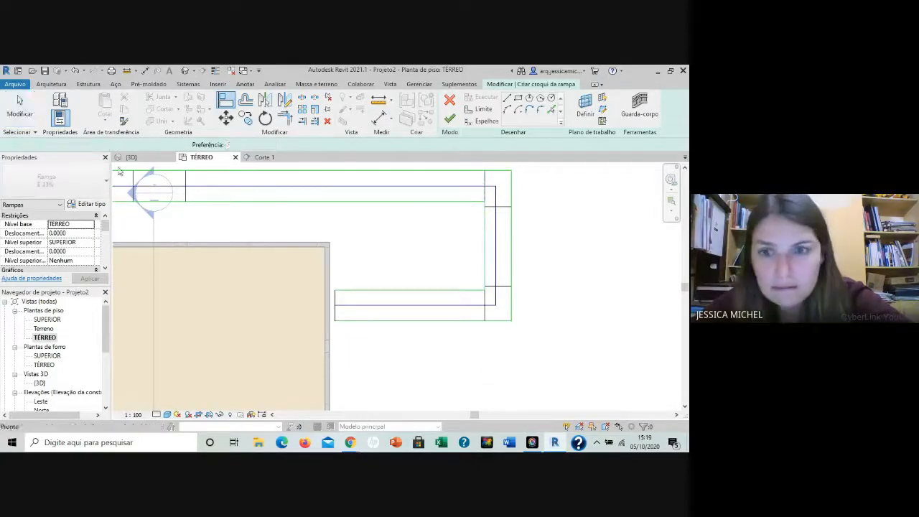
# Set the width of the short vertical ramp run to 1 m by repositioning its outer boundary
pyautogui.click(507, 285)
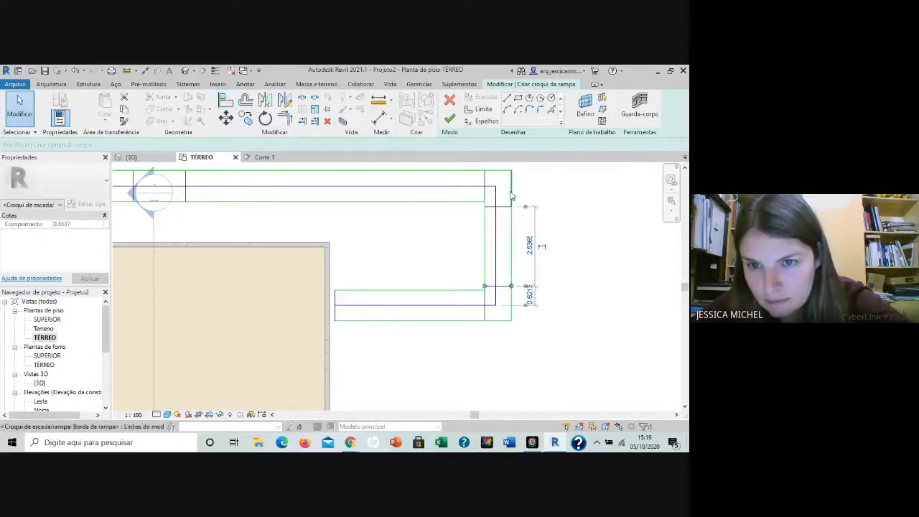
pyautogui.click(501, 322)
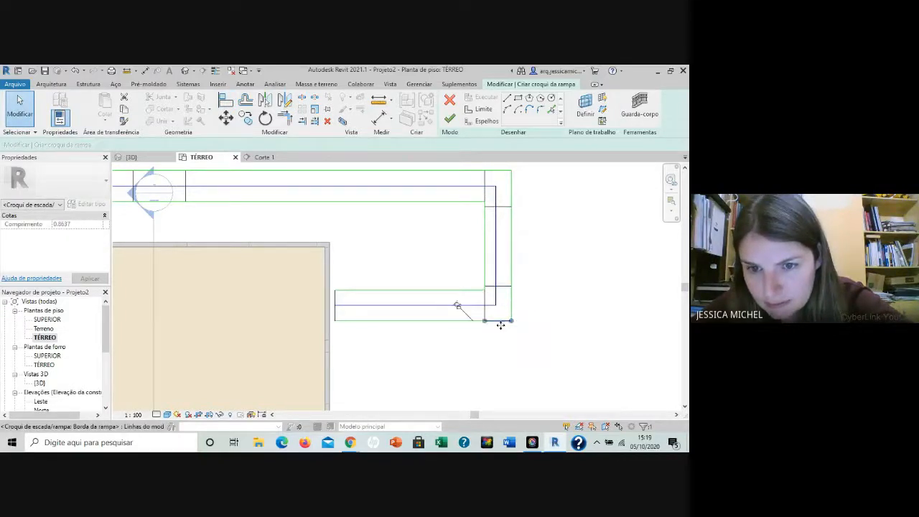
pyautogui.scroll(-2, 502, 246)
pyautogui.scroll(-2, 482, 295)
pyautogui.scroll(3, 459, 283)
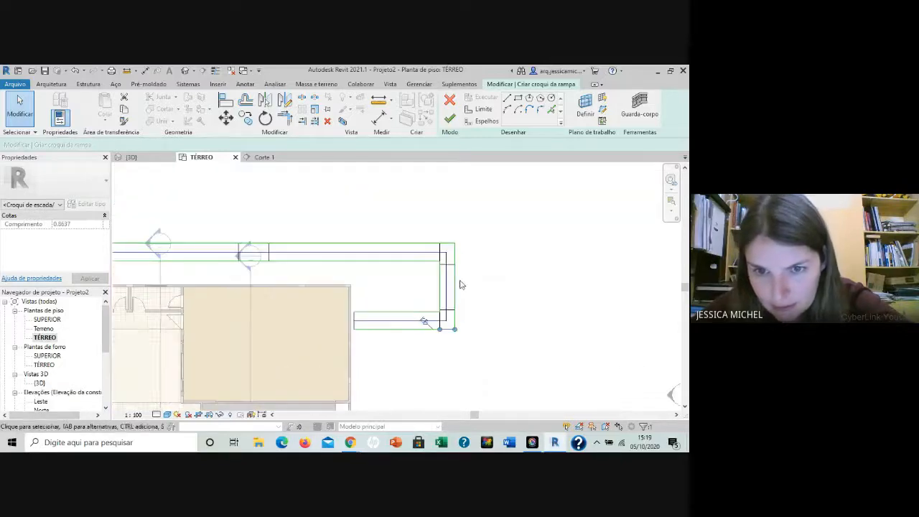
pyautogui.click(455, 279)
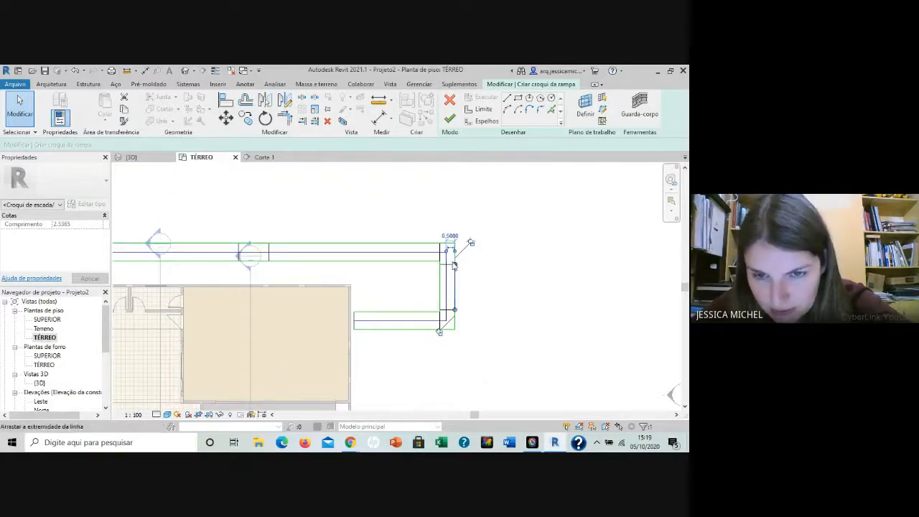
pyautogui.scroll(3, 449, 265)
pyautogui.moveTo(443, 231); pyautogui.dragTo(429, 255)
pyautogui.click(446, 201)
pyautogui.write('1')
pyautogui.press('Return')
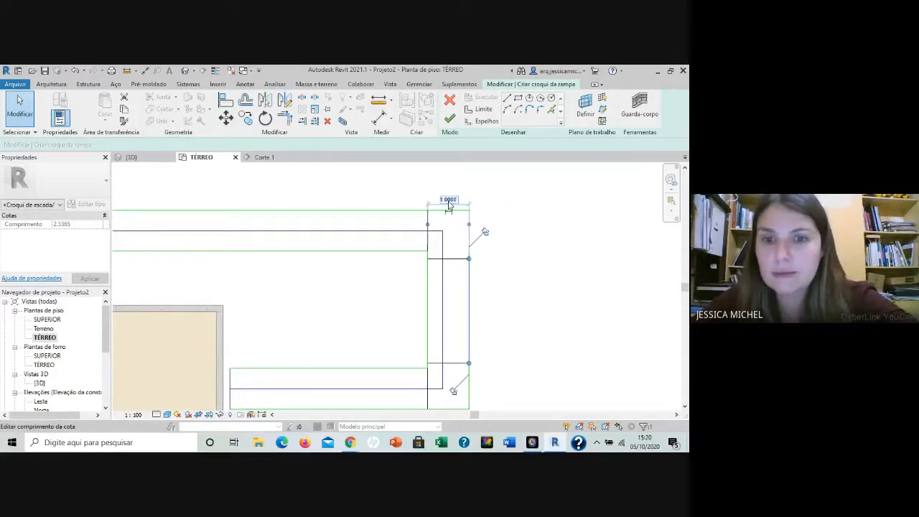
pyautogui.click(539, 233)
# Finish the ramp sketch and check the direction markers at both ends of the ramp in plan
pyautogui.scroll(-2, 540, 233)
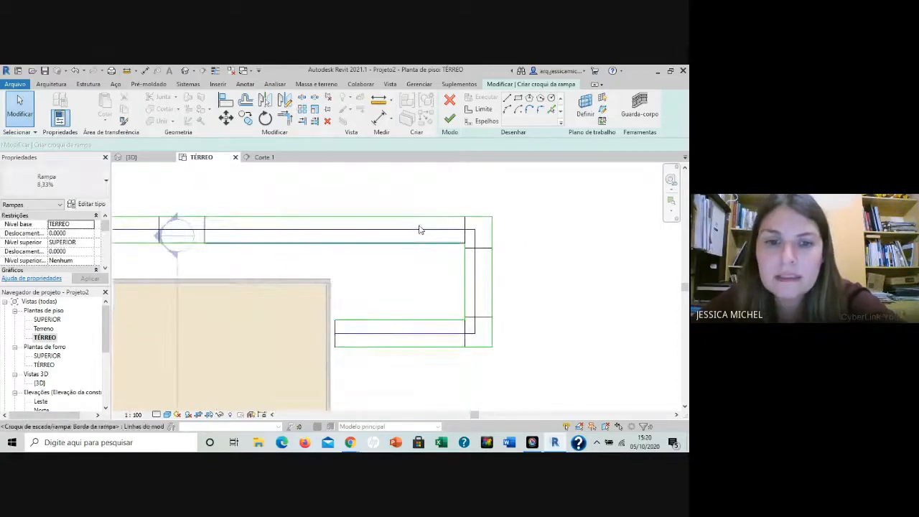
pyautogui.scroll(-1, 553, 237)
pyautogui.scroll(-2, 409, 317)
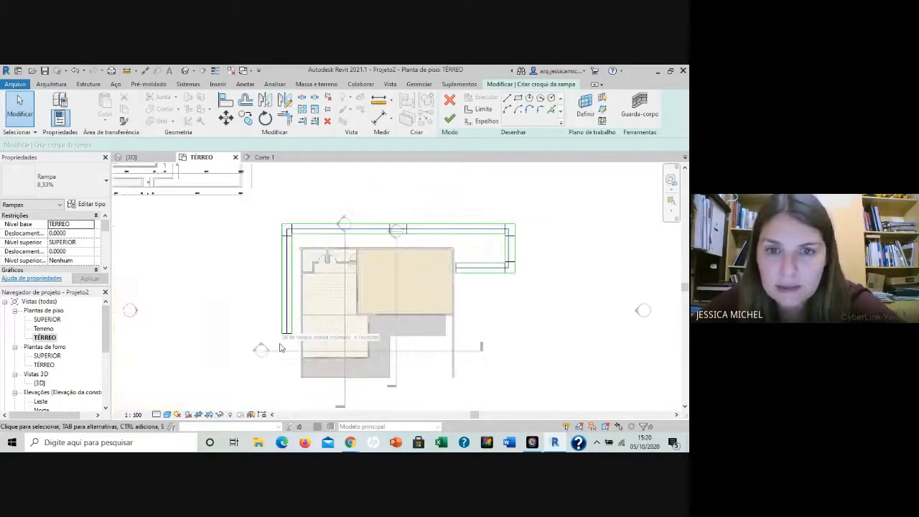
pyautogui.click(452, 121)
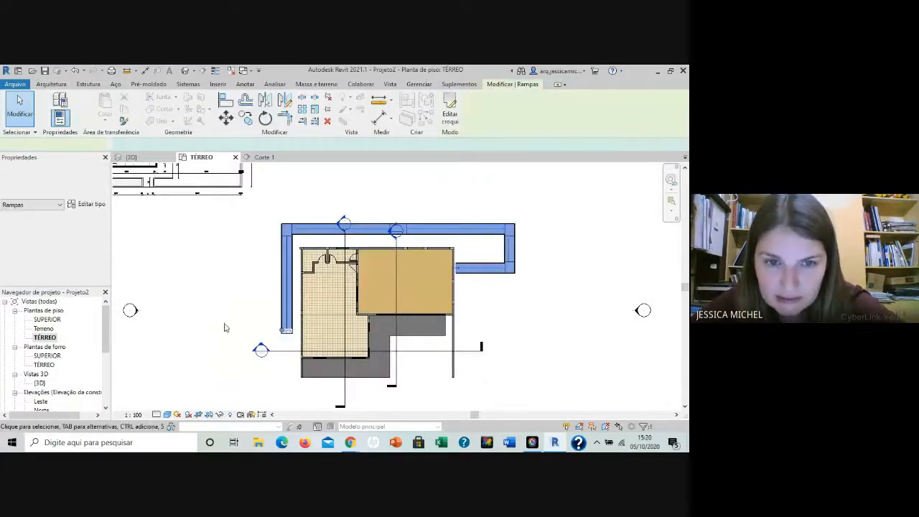
pyautogui.scroll(2, 501, 305)
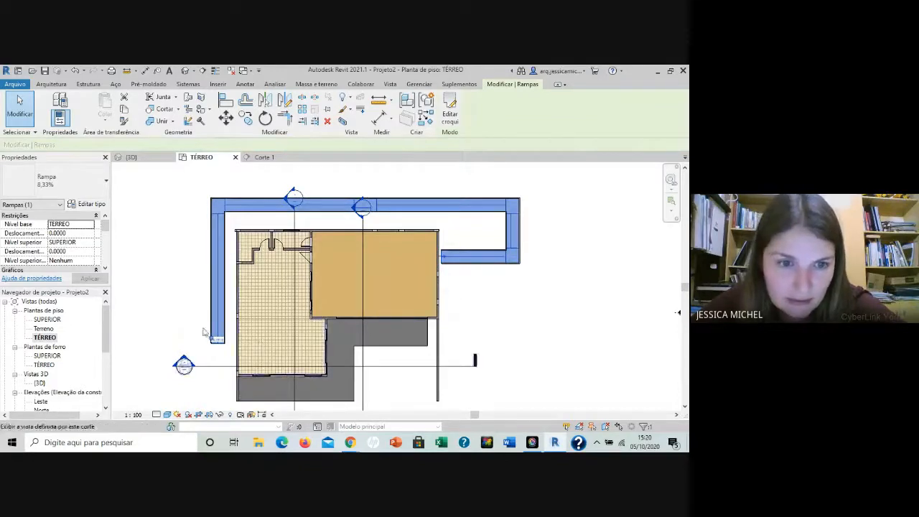
pyautogui.scroll(2, 216, 344)
pyautogui.scroll(-1, 222, 338)
pyautogui.scroll(-1, 225, 321)
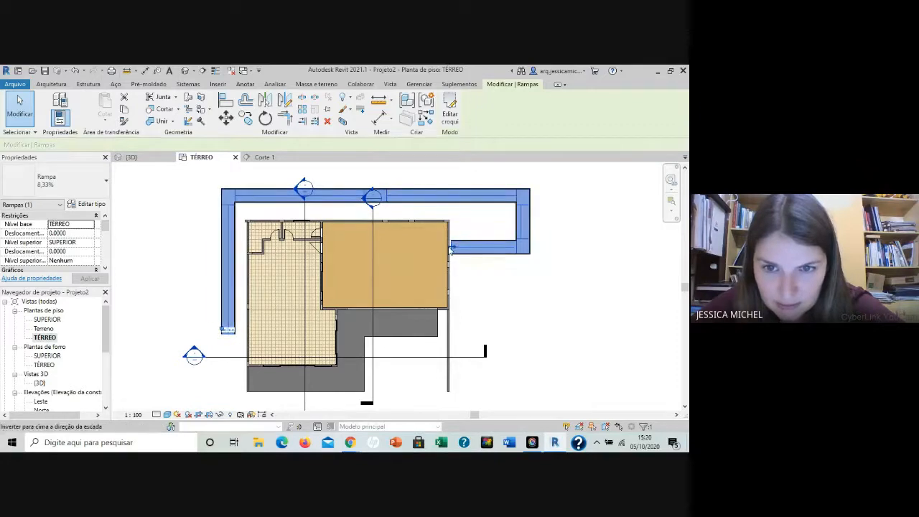
pyautogui.scroll(2, 457, 249)
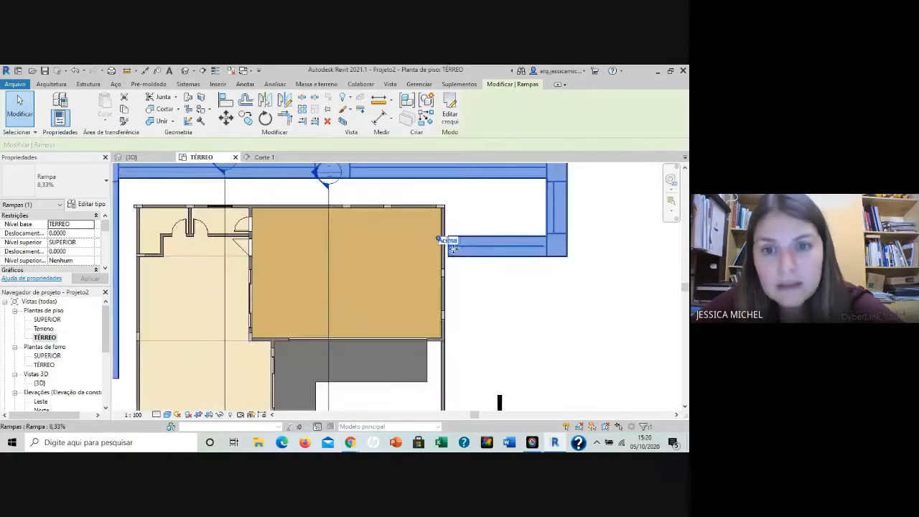
pyautogui.scroll(-2, 393, 203)
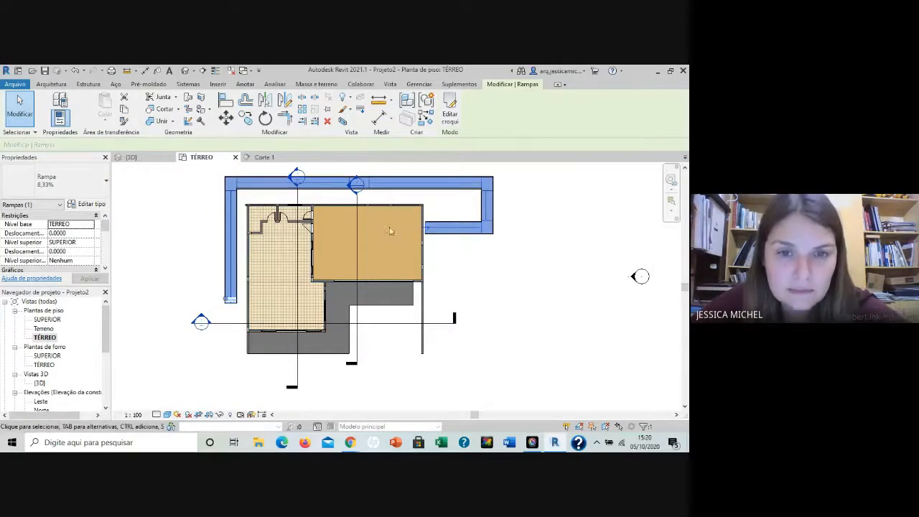
# Examine the completed ramp around the house in the {3D} view, from the side elevations and from above
pyautogui.doubleClick(39, 384)
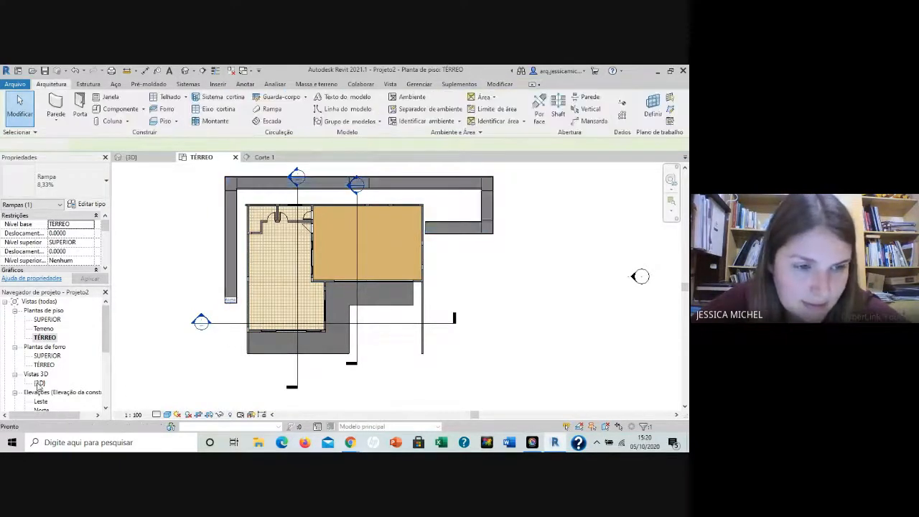
pyautogui.scroll(-1, 302, 291)
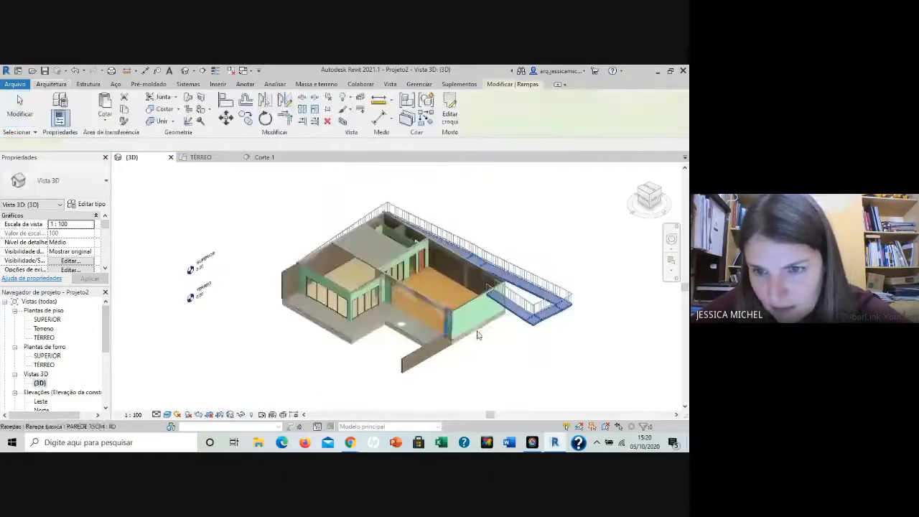
pyautogui.scroll(1, 566, 360)
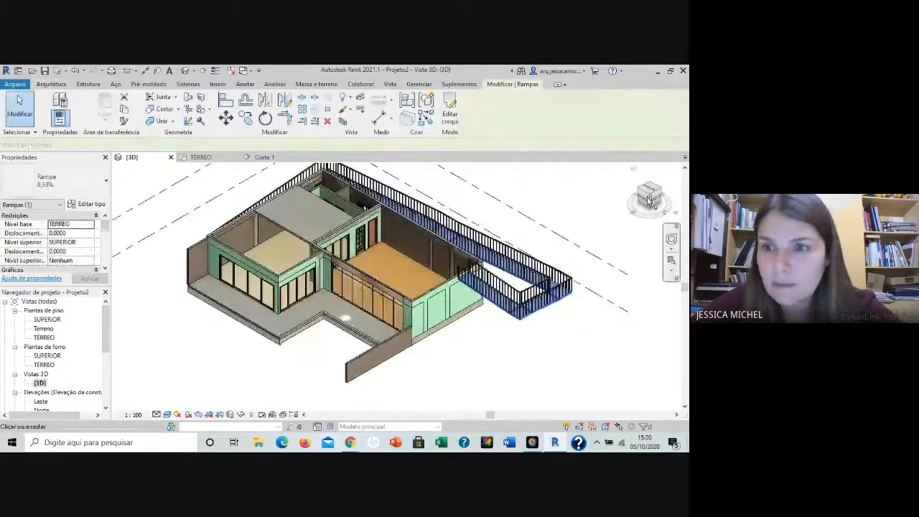
pyautogui.moveTo(648, 196); pyautogui.dragTo(230, 195)
pyautogui.keyDown('shift'); pyautogui.moveTo(296, 188); pyautogui.dragTo(433, 411, button='middle'); pyautogui.keyUp('shift')
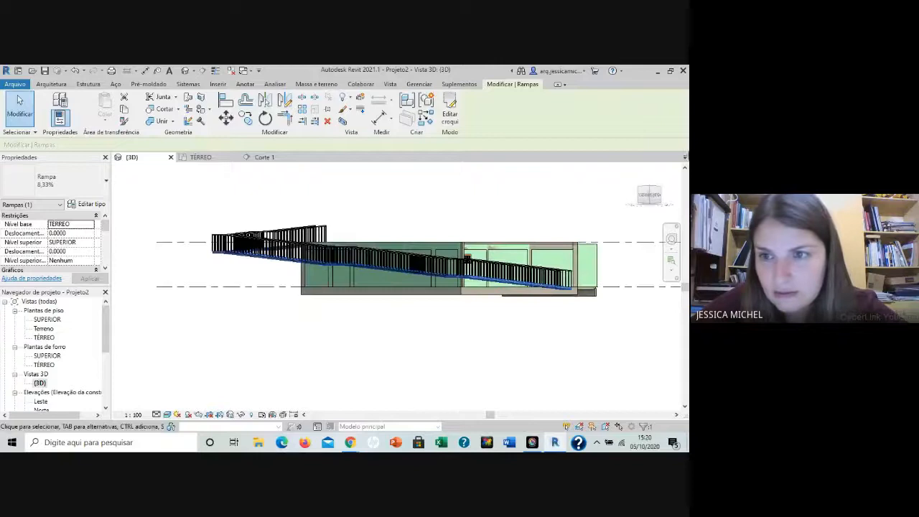
pyautogui.click(638, 193)
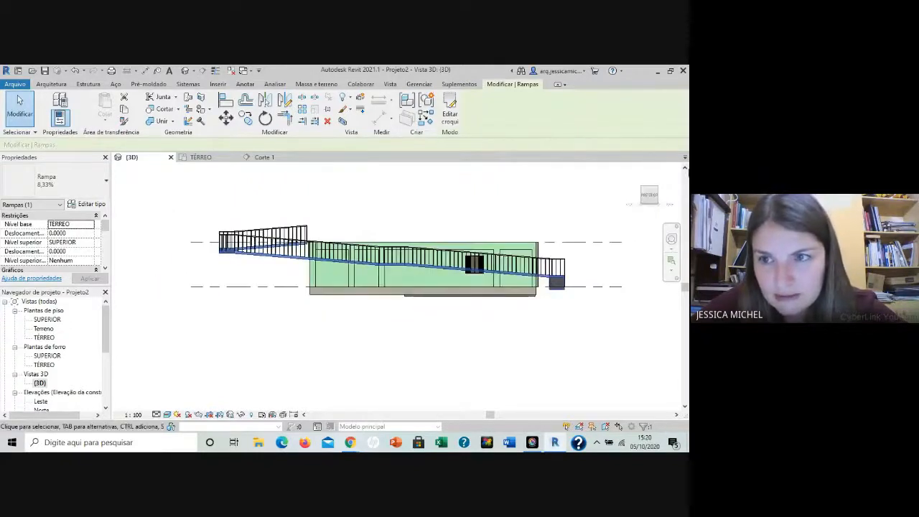
pyautogui.click(649, 192)
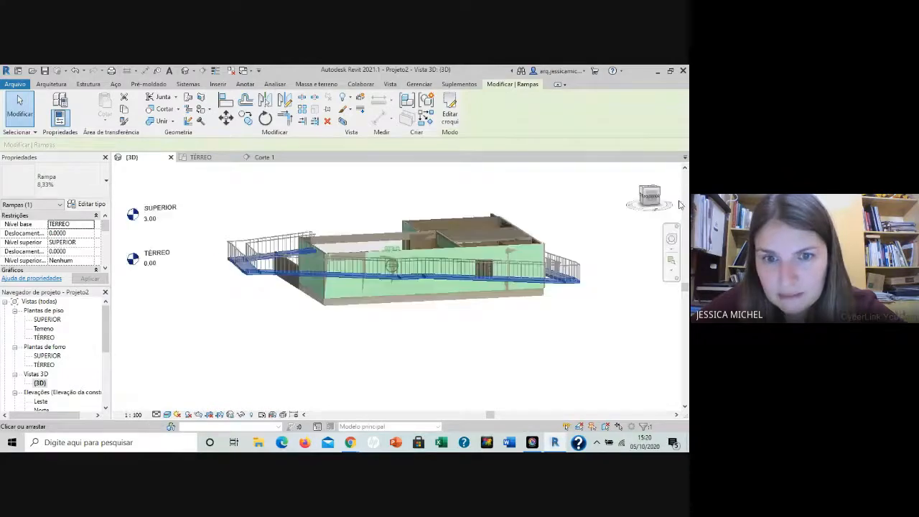
pyautogui.moveTo(661, 188); pyautogui.dragTo(152, 234)
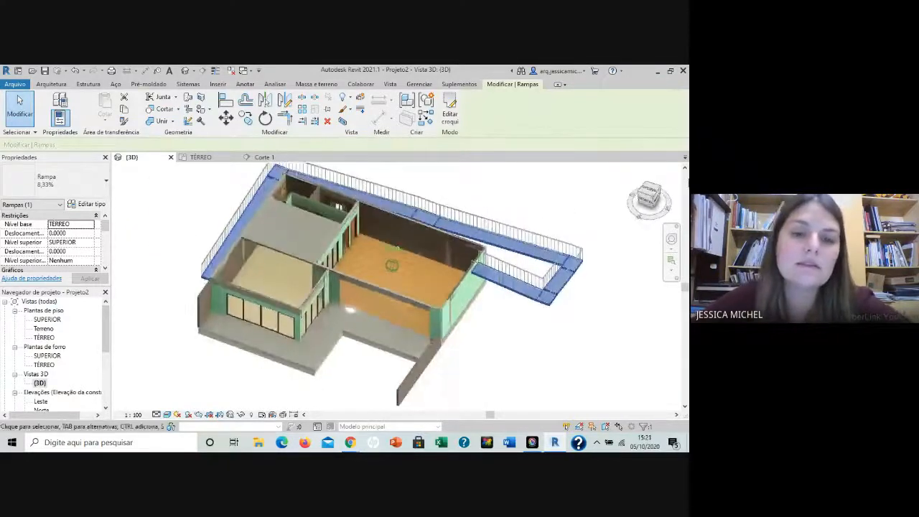